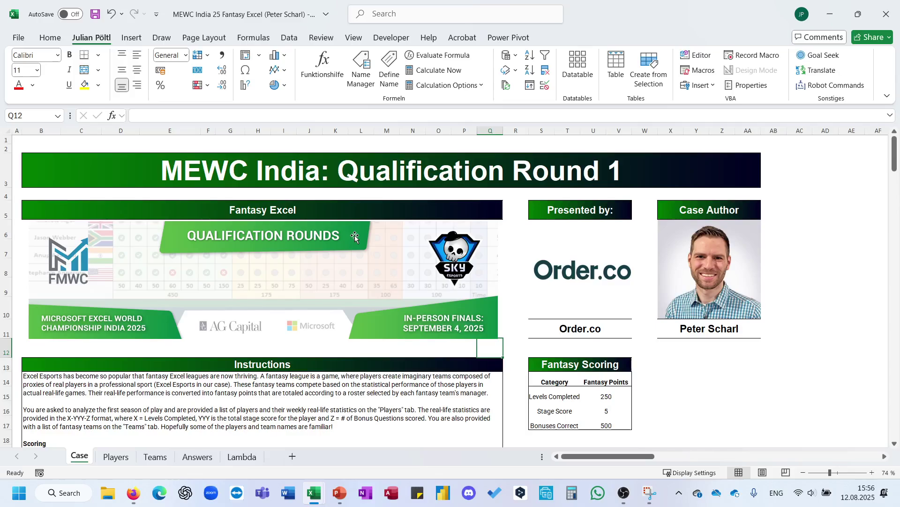
Step: Examine the case instructions, fantasy scoring table, bonus questions and Level 1 questions on the Case sheet
{"action": "left_click", "coordinate": [516, 352]}
{"action": "scroll", "coordinate": [516, 352], "scroll_direction": "down", "scroll_amount": 1}
{"action": "scroll", "coordinate": [515, 351], "scroll_direction": "down", "scroll_amount": 10}
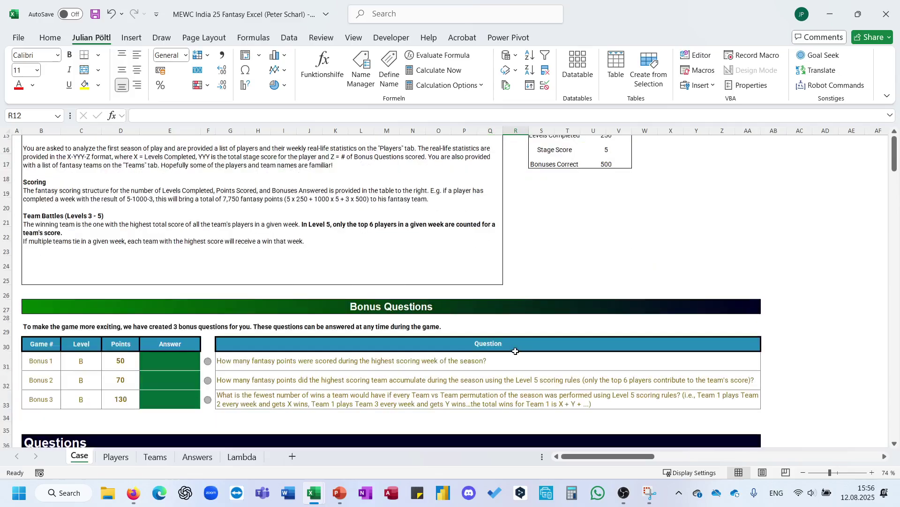
{"action": "scroll", "coordinate": [297, 275], "scroll_direction": "up", "scroll_amount": 1, "text": "ctrl"}
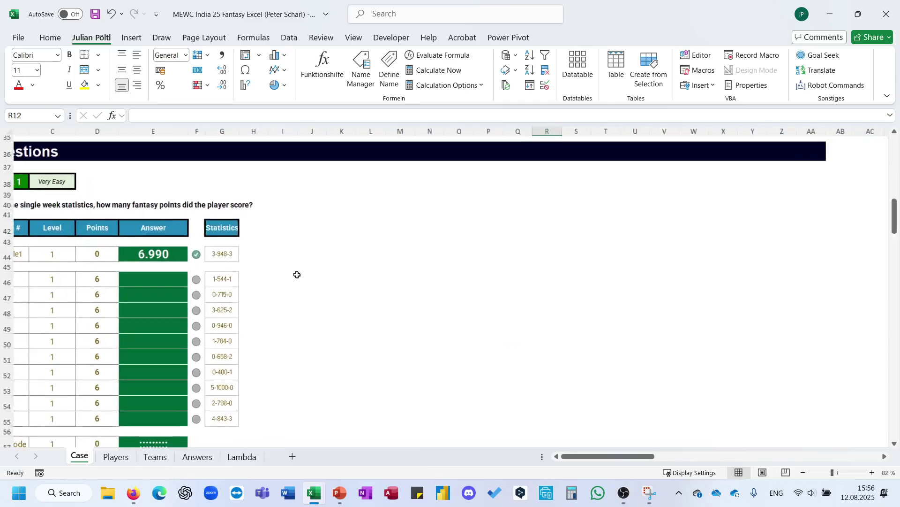
{"action": "scroll", "coordinate": [297, 274], "scroll_direction": "up", "scroll_amount": 7}
{"action": "scroll", "coordinate": [297, 274], "scroll_direction": "down", "scroll_amount": 6}
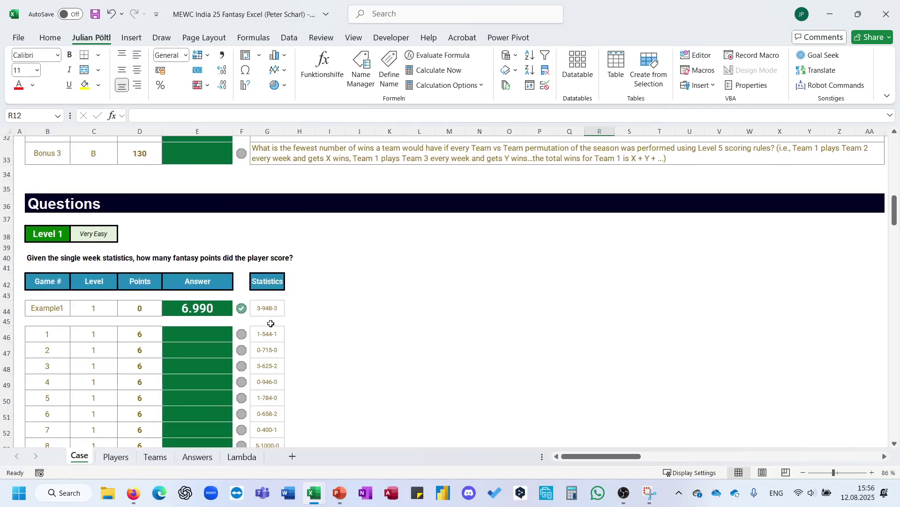
{"action": "scroll", "coordinate": [295, 321], "scroll_direction": "up", "scroll_amount": 6}
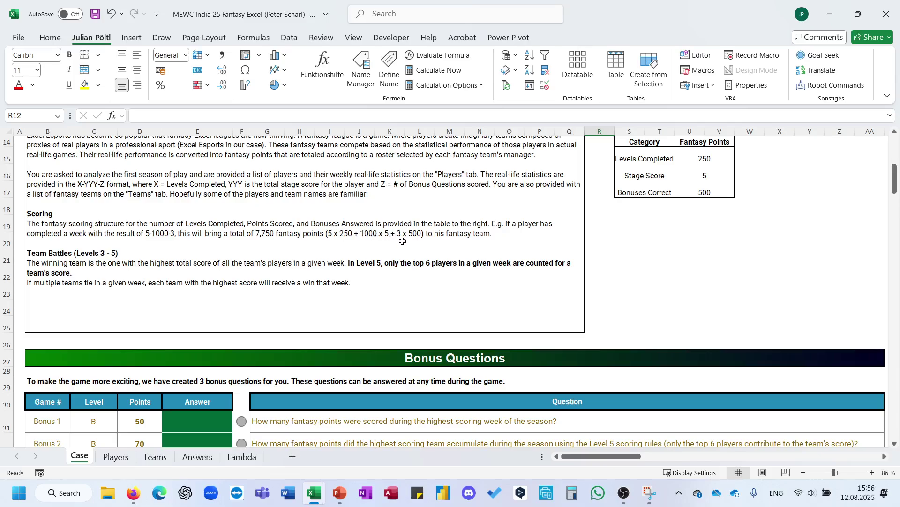
{"action": "scroll", "coordinate": [402, 241], "scroll_direction": "down", "scroll_amount": 6}
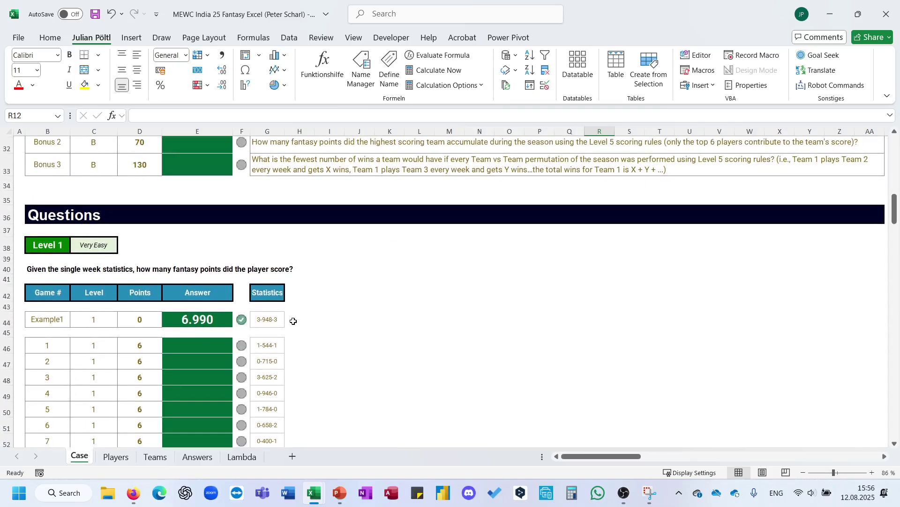
Step: Enter =TEXTSPLIT(G44;"-")*HSTACK(250;5;500) in H44 to split the Level 1 example statistics and weight each part
{"action": "left_click", "coordinate": [291, 321]}
{"action": "type", "text": "=t"}
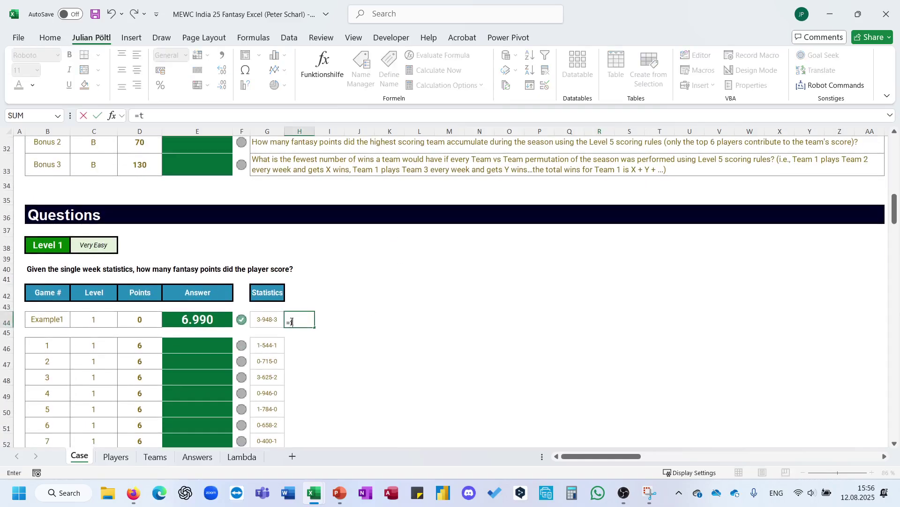
{"action": "type", "text": "exts"}
{"action": "key", "text": "Tab"}
{"action": "key", "text": "Left"}
{"action": "type", "text": ";"}
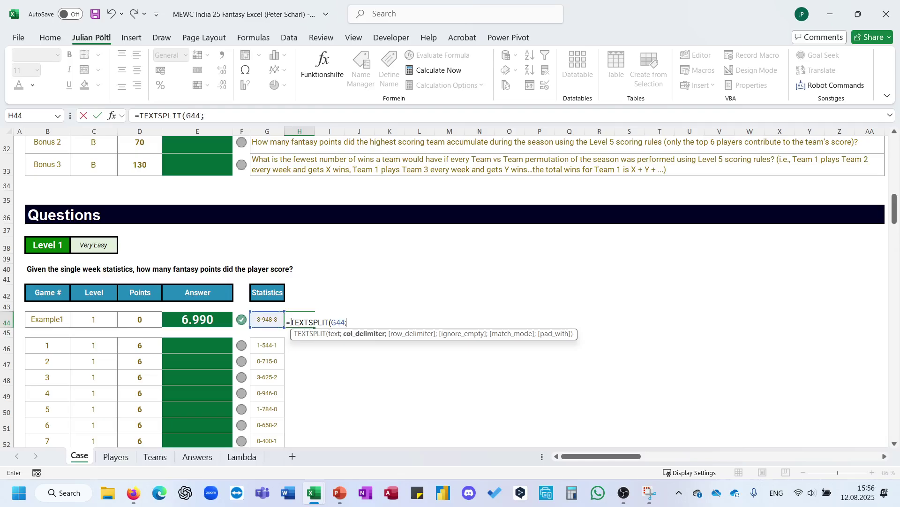
{"action": "type", "text": "\"-\")*hs"}
{"action": "key", "text": "Tab"}
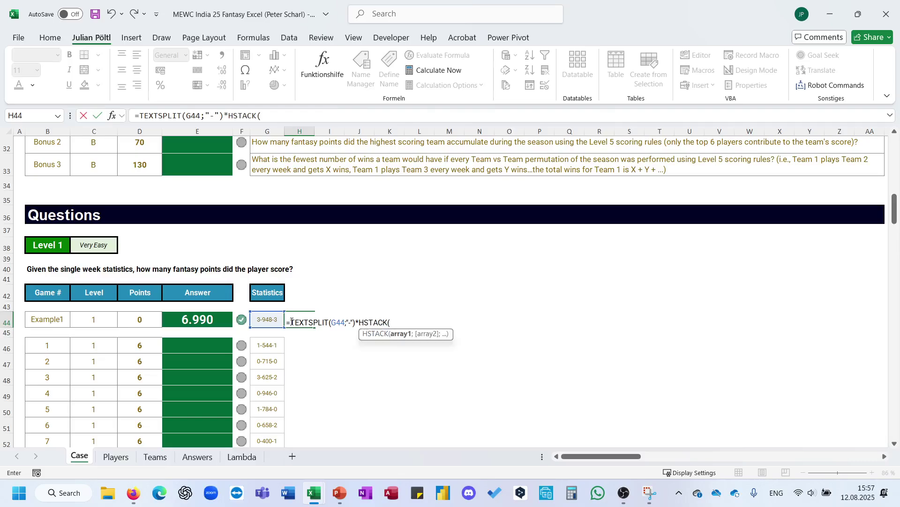
{"action": "scroll", "coordinate": [412, 260], "scroll_direction": "up", "scroll_amount": 10}
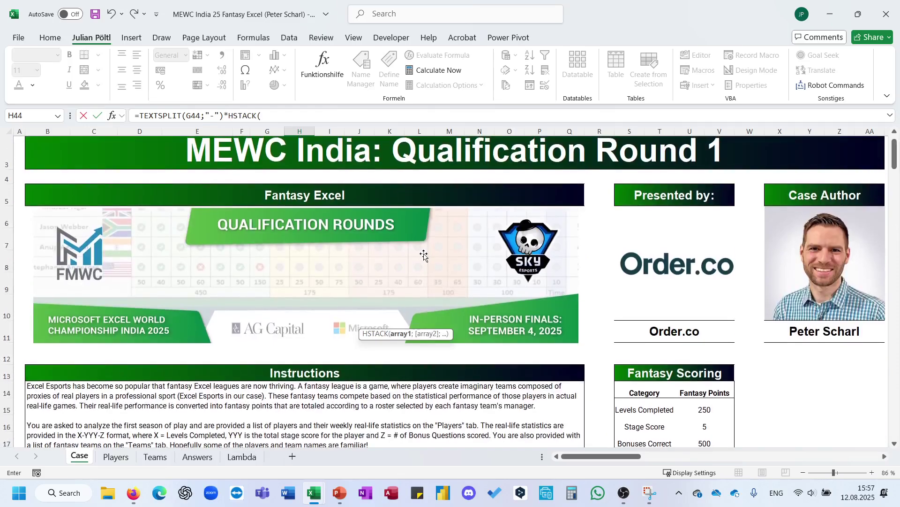
{"action": "type", "text": "250;5;5"}
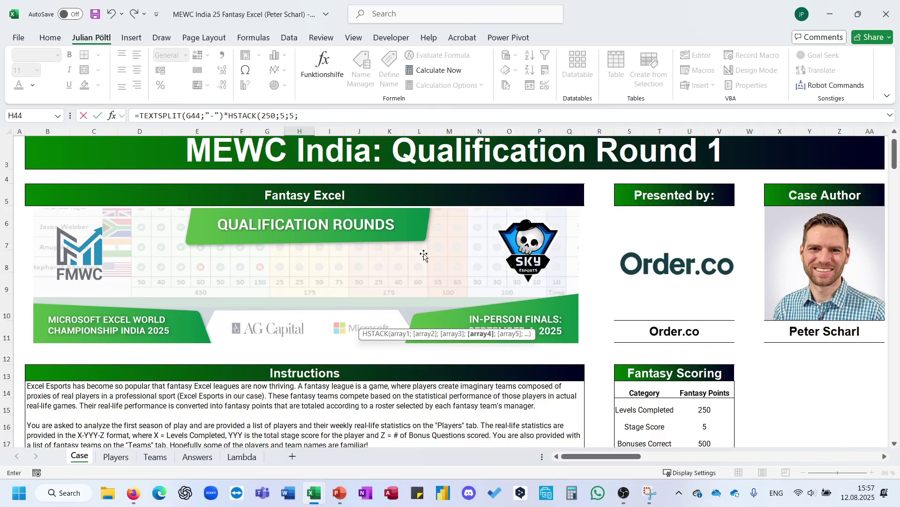
{"action": "type", "text": "00)"}
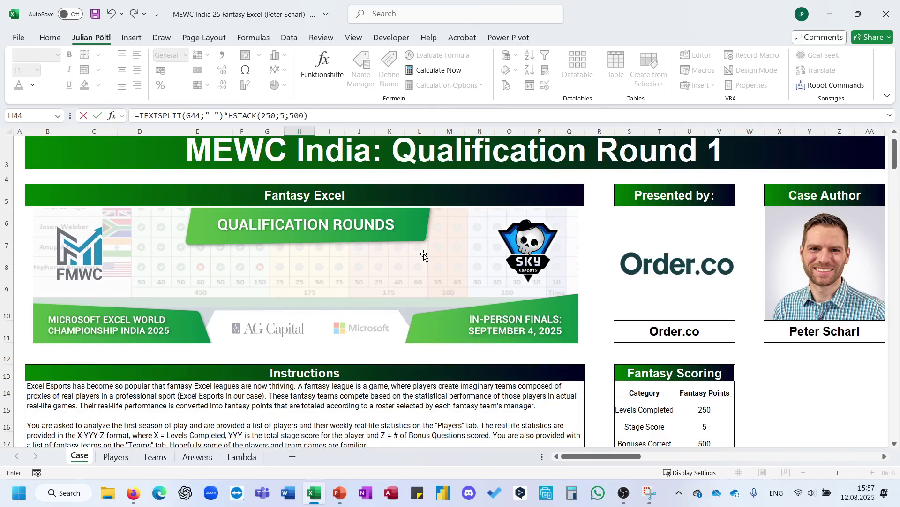
{"action": "key", "text": "ctrl+Return"}
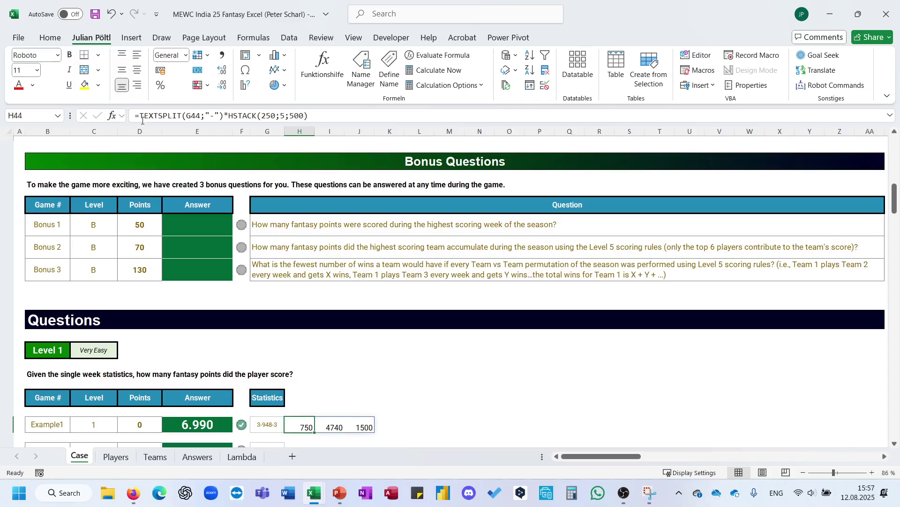
Step: Wrap the H44 formula in SUM to total the player's fantasy points
{"action": "left_click", "coordinate": [140, 116]}
{"action": "type", "text": "sum("}
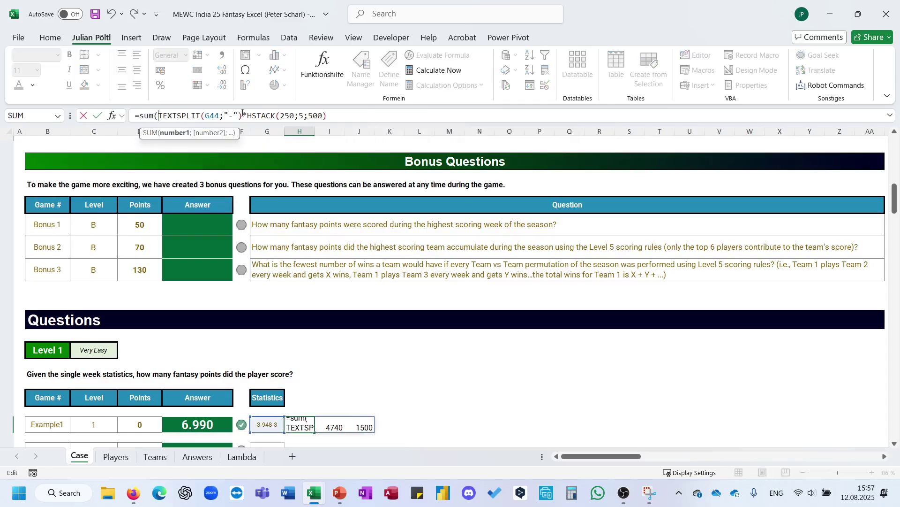
{"action": "type", "text": ")"}
{"action": "key", "text": "ctrl+Return"}
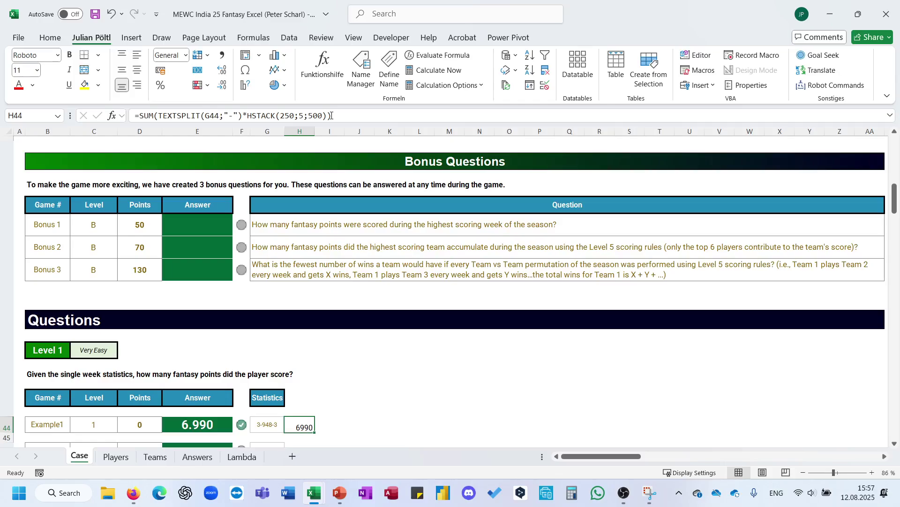
Step: Move the formula from H44 into the Level 1 example answer cell E44, replacing its fixed value and leaving H44 empty
{"action": "left_click", "coordinate": [331, 115]}
{"action": "key", "text": "Escape"}
{"action": "key", "text": "Delete"}
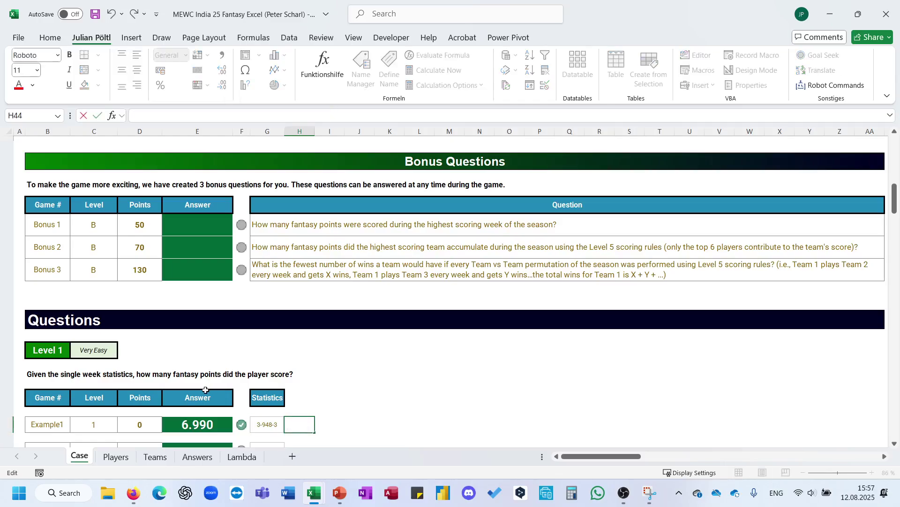
{"action": "left_click", "coordinate": [197, 424]}
{"action": "left_click", "coordinate": [145, 116]}
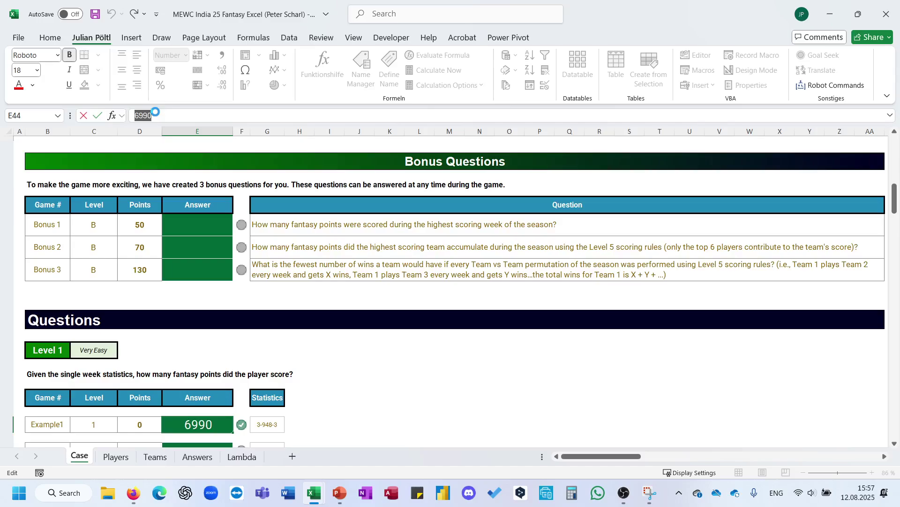
{"action": "key", "text": "Return"}
Step: Copy the E44 formula into E46 and fill it down through the answers for games 1 to 10
{"action": "scroll", "coordinate": [188, 386], "scroll_direction": "down", "scroll_amount": 1}
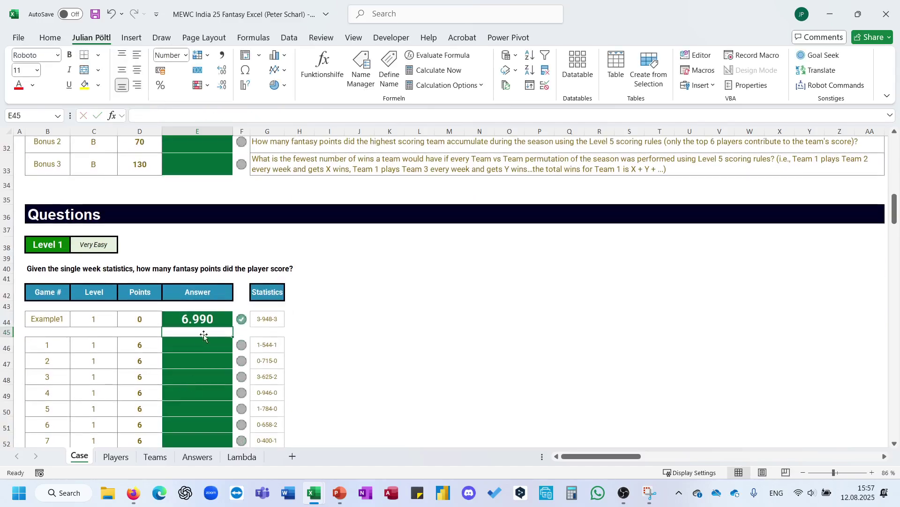
{"action": "left_click", "coordinate": [197, 319]}
{"action": "key", "text": "ctrl+c"}
{"action": "left_click", "coordinate": [207, 345]}
{"action": "key", "text": "ctrl+v"}
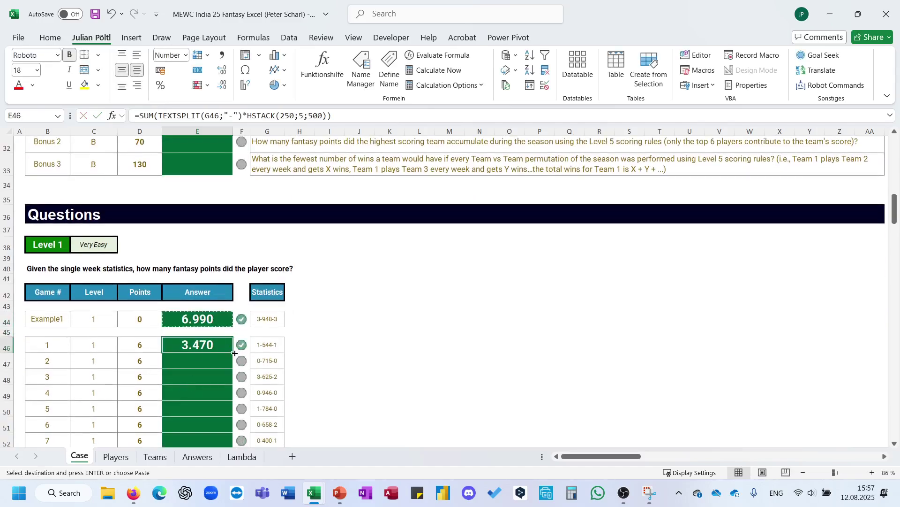
{"action": "double_click", "coordinate": [233, 352]}
Step: Begin a formula in K66 beside the Level 2 example with the L_2DLookup_Fast_IndexMatchMatch_2DL function
{"action": "scroll", "coordinate": [414, 354], "scroll_direction": "down", "scroll_amount": 7}
{"action": "scroll", "coordinate": [414, 354], "scroll_direction": "down", "scroll_amount": 1}
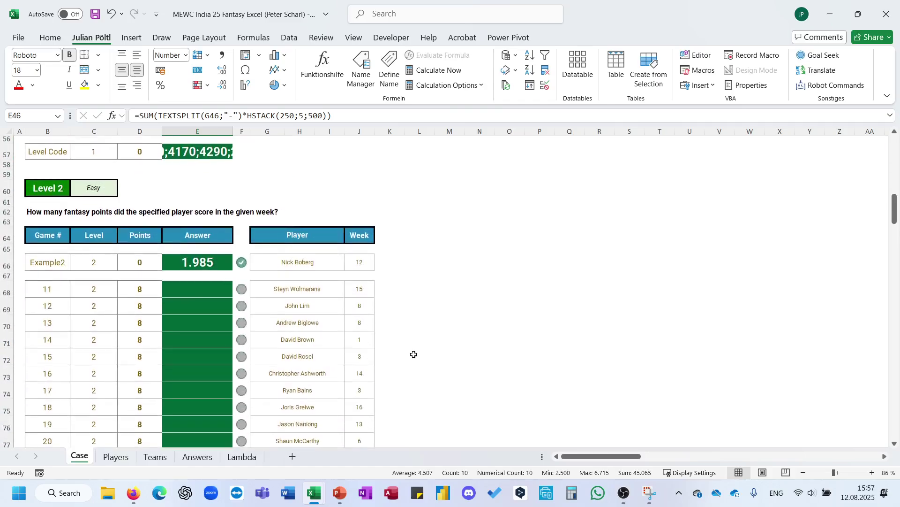
{"action": "scroll", "coordinate": [414, 354], "scroll_direction": "up", "scroll_amount": 1}
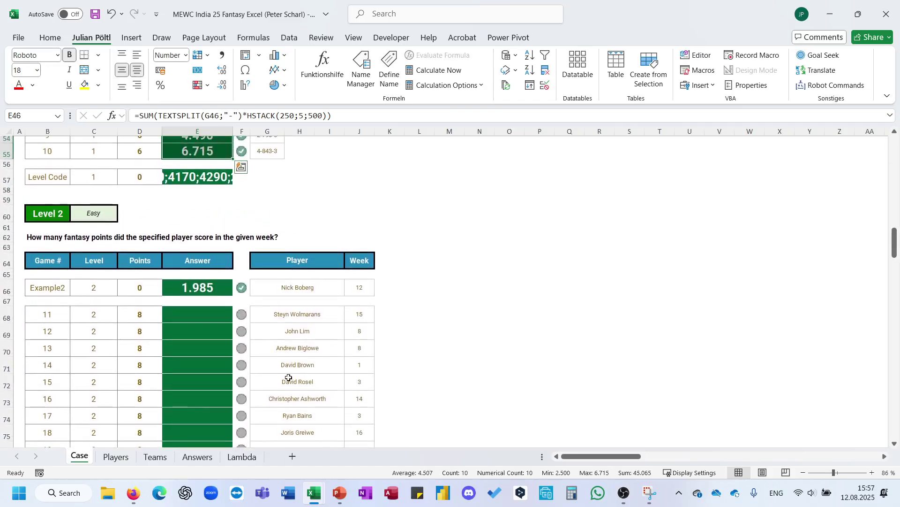
{"action": "left_click", "coordinate": [383, 285]}
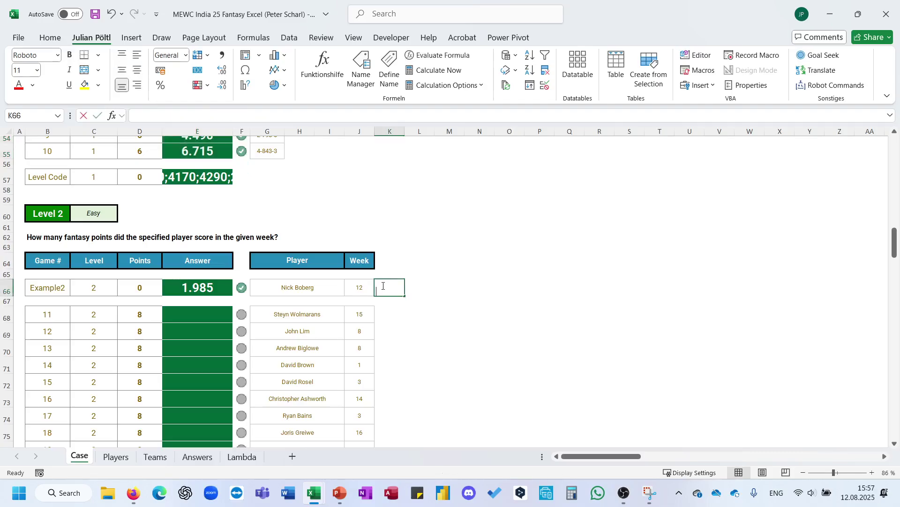
{"action": "type", "text": "="}
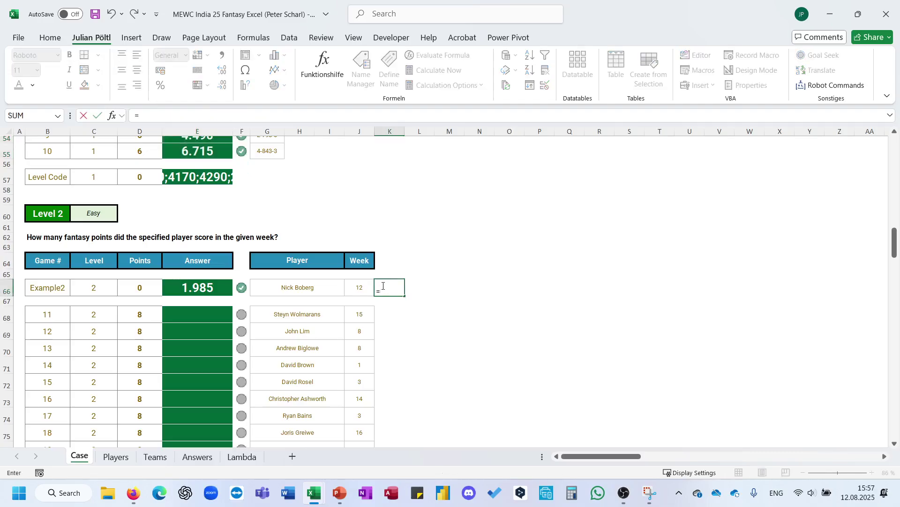
{"action": "type", "text": "loo"}
{"action": "key", "text": "Down"}
{"action": "key", "text": "Down"}
{"action": "key", "text": "Down"}
{"action": "key", "text": "Down"}
{"action": "key", "text": "Down"}
{"action": "key", "text": "Down"}
{"action": "key", "text": "Down"}
{"action": "key", "text": "Down"}
{"action": "key", "text": "Down"}
{"action": "key", "text": "Down"}
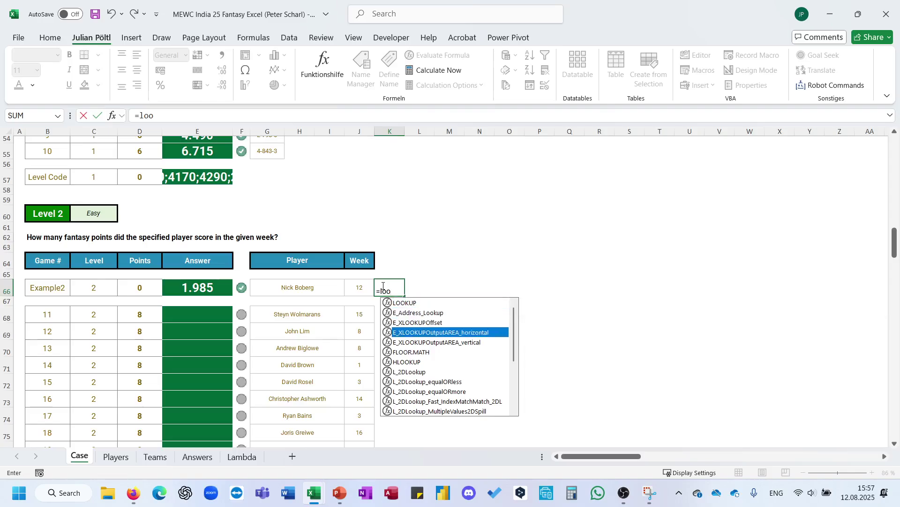
{"action": "key", "text": "Tab"}
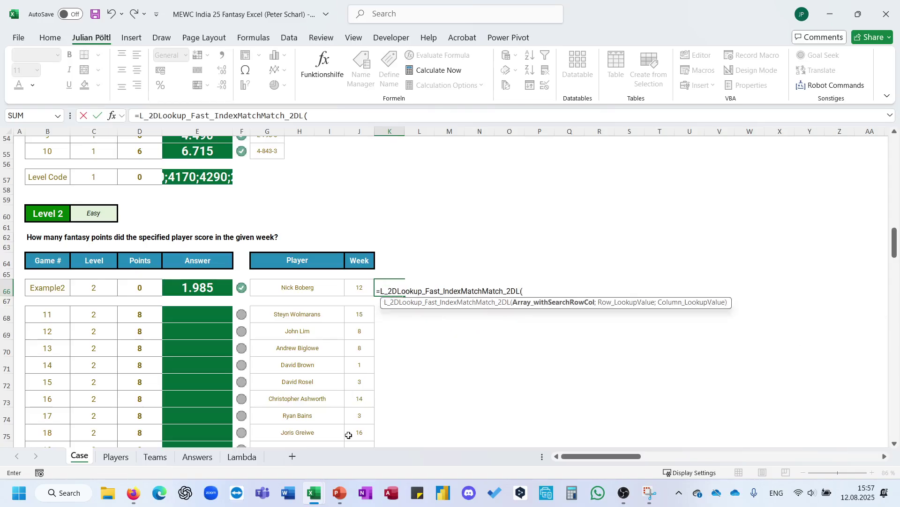
Step: Supply the whole players table, Players!$A$1:$Q$129, as the lookup array with absolute references
{"action": "left_click", "coordinate": [125, 461]}
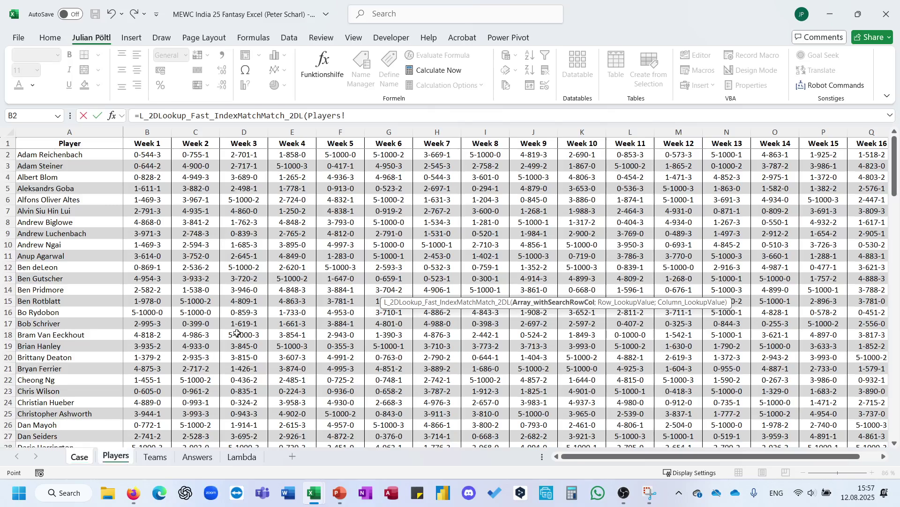
{"action": "left_click", "coordinate": [101, 146]}
{"action": "key", "text": "ctrl+shift+Right"}
{"action": "key", "text": "ctrl+shift+Down"}
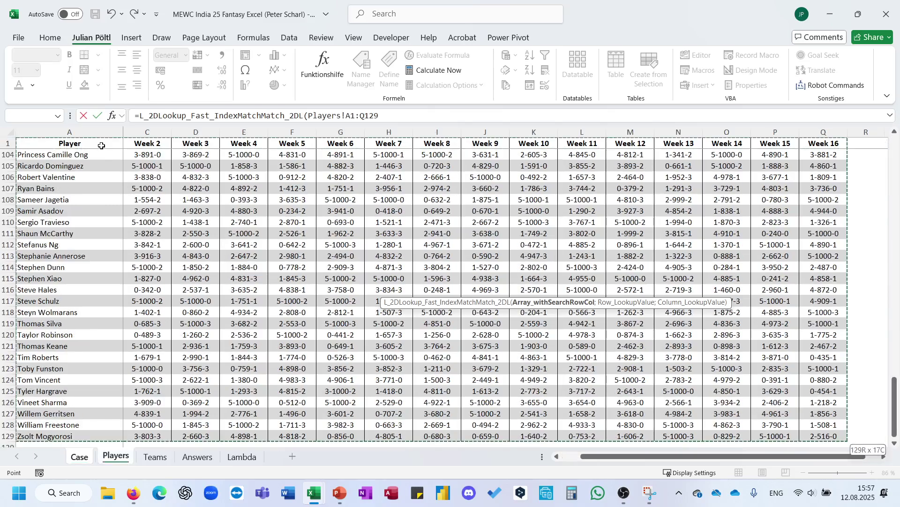
{"action": "key", "text": "F4"}
{"action": "type", "text": ";"}
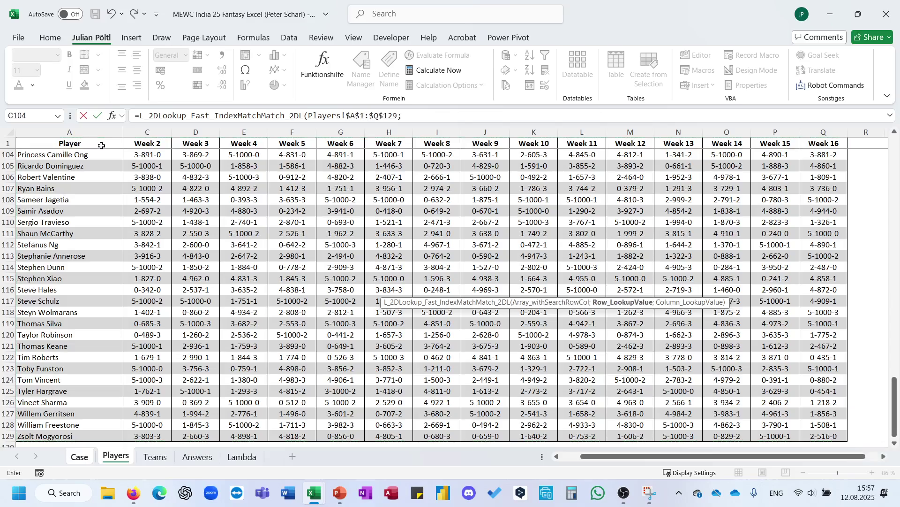
Step: Complete the K66 lookup with G66 as the row value and "Week "&J66 as the column value
{"action": "left_click", "coordinate": [76, 457]}
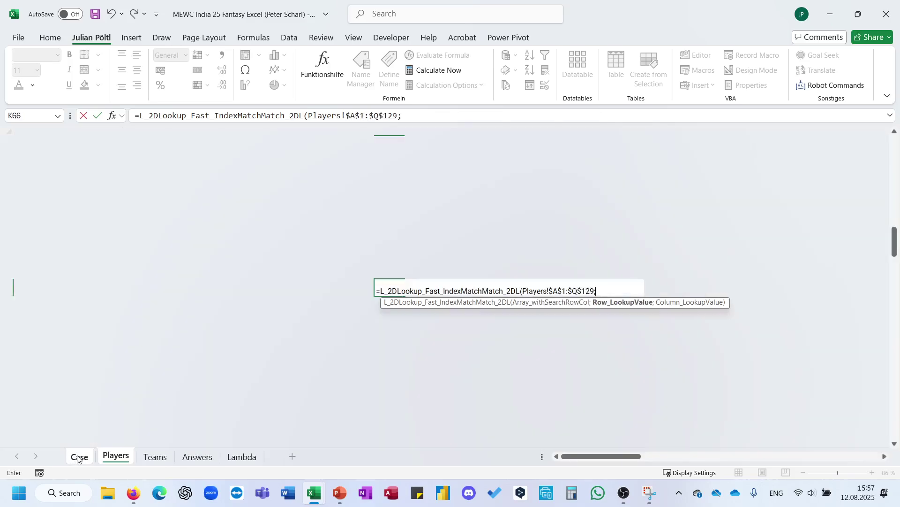
{"action": "left_click", "coordinate": [281, 289]}
{"action": "type", "text": ";"}
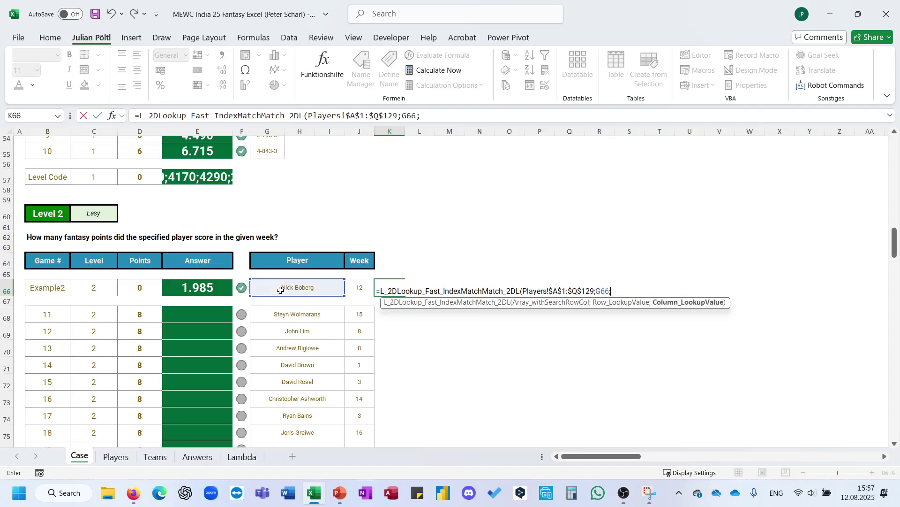
{"action": "type", "text": "\"Week \"&"}
{"action": "left_click", "coordinate": [357, 287]}
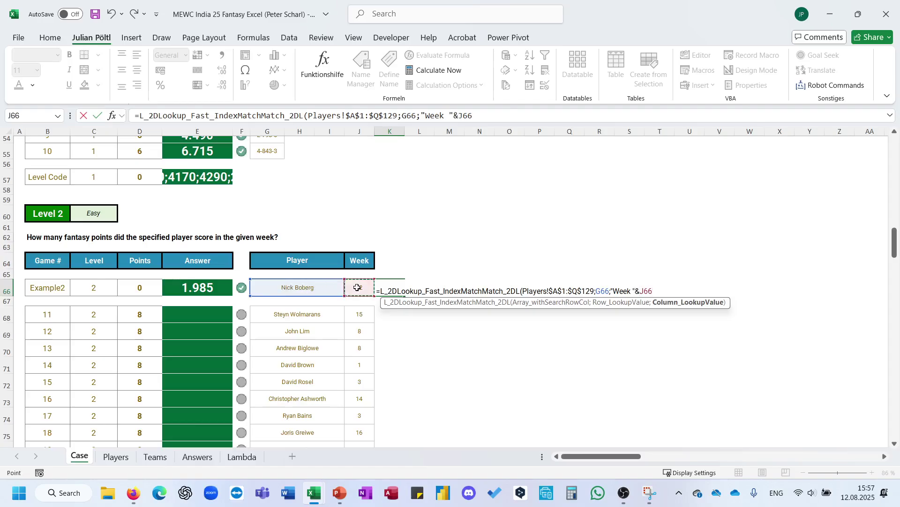
{"action": "type", "text": ")"}
{"action": "key", "text": "ctrl+Return"}
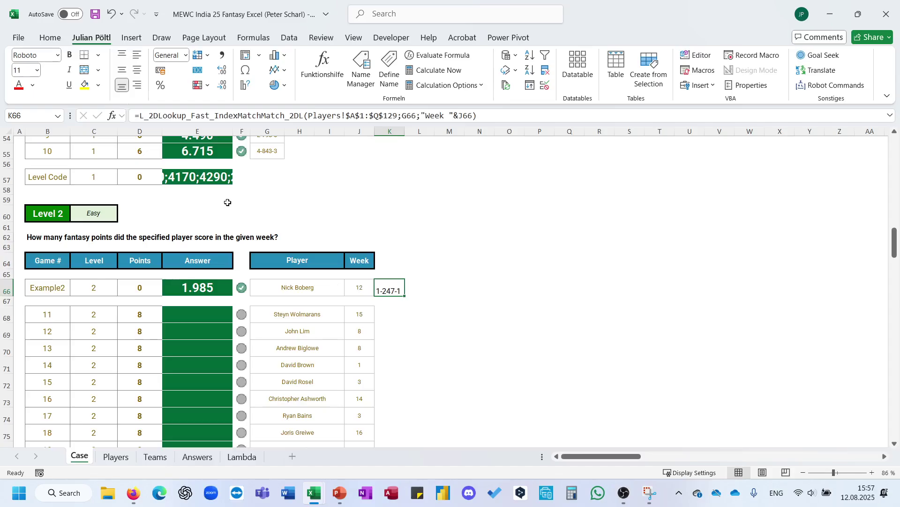
Step: Copy the points formula from E55 into the Level 2 example answer E66 and point its TEXTSPLIT at K66
{"action": "left_click", "coordinate": [203, 152]}
{"action": "key", "text": "ctrl+c"}
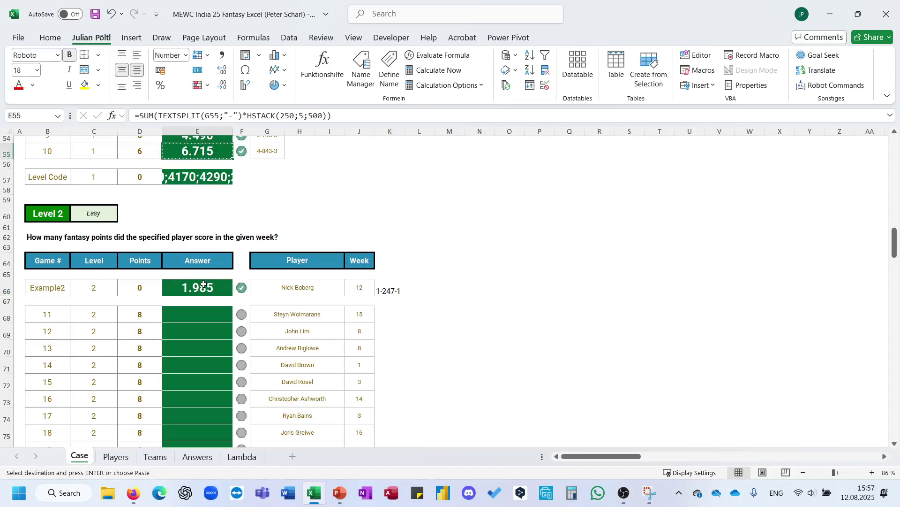
{"action": "left_click", "coordinate": [204, 284]}
{"action": "key", "text": "ctrl+v"}
{"action": "left_click", "coordinate": [240, 115]}
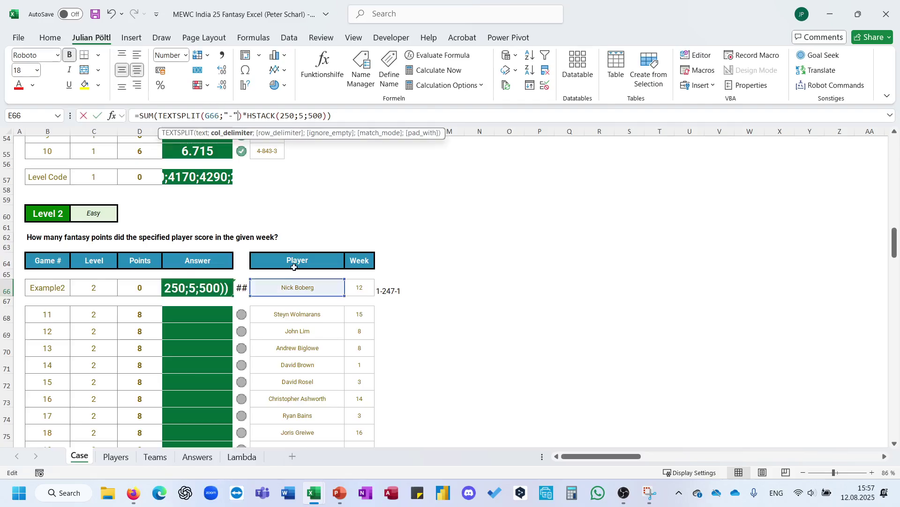
{"action": "left_click", "coordinate": [368, 290]}
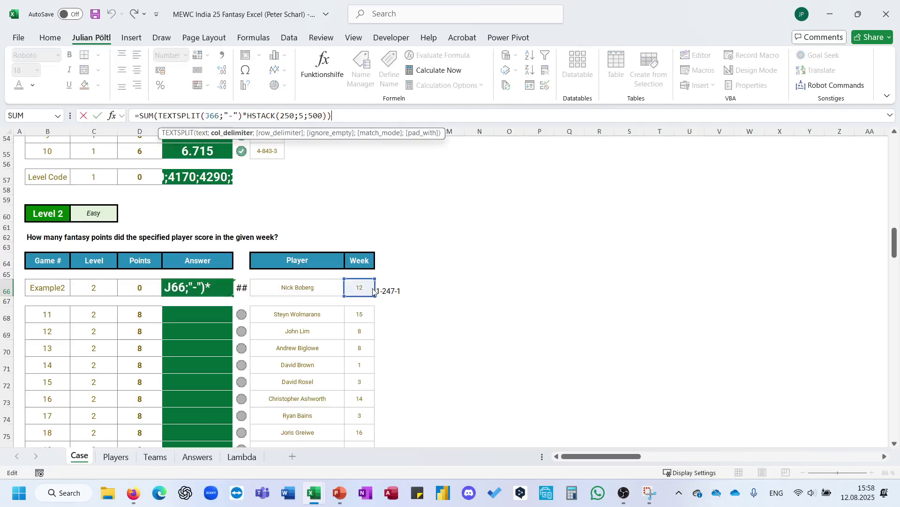
{"action": "left_click", "coordinate": [382, 290]}
{"action": "key", "text": "ctrl+Return"}
Step: Copy the Level 2 example's points formula from E66 to E68 and its lookup formula from K66 to K68
{"action": "key", "text": "ctrl+c"}
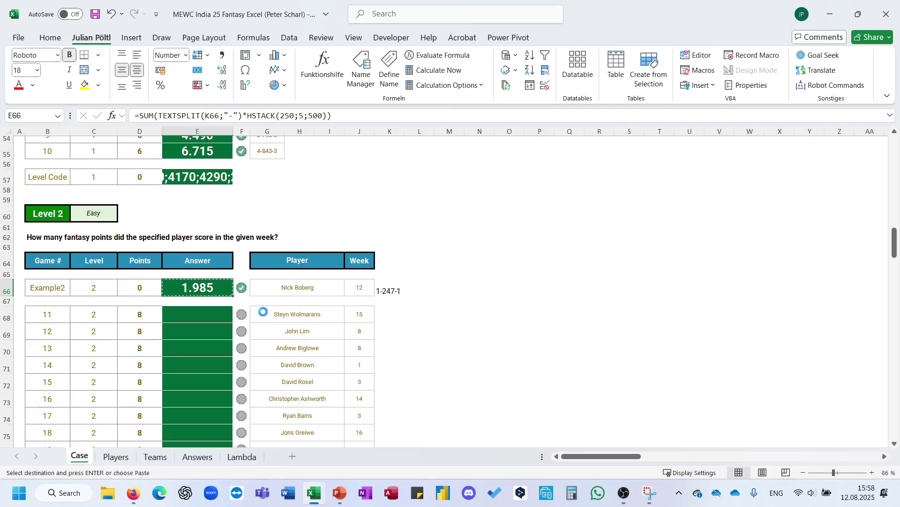
{"action": "left_click", "coordinate": [214, 314]}
{"action": "key", "text": "ctrl+v"}
{"action": "left_click", "coordinate": [392, 291]}
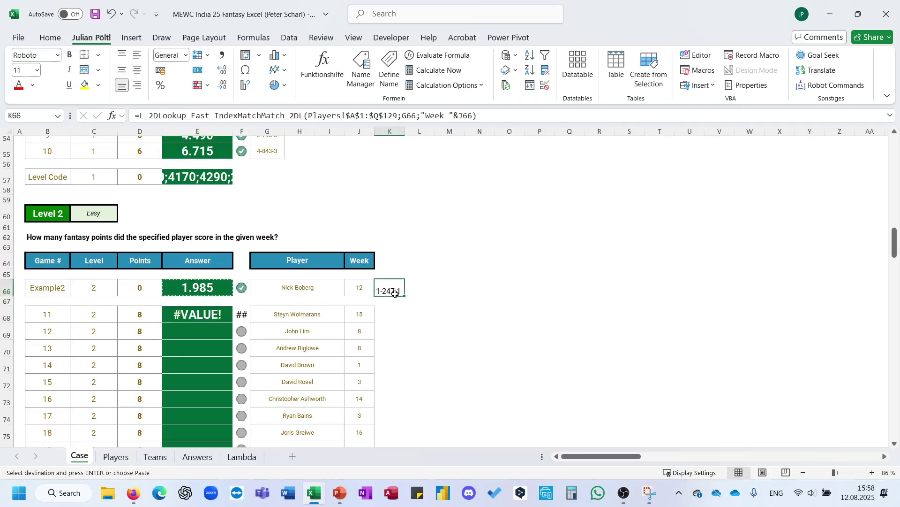
{"action": "key", "text": "ctrl+c"}
{"action": "left_click", "coordinate": [389, 317]}
{"action": "key", "text": "ctrl+v"}
Step: Fill the K68 lookup and the E68 points formula down through row 87 for all Level 2 games
{"action": "double_click", "coordinate": [403, 320]}
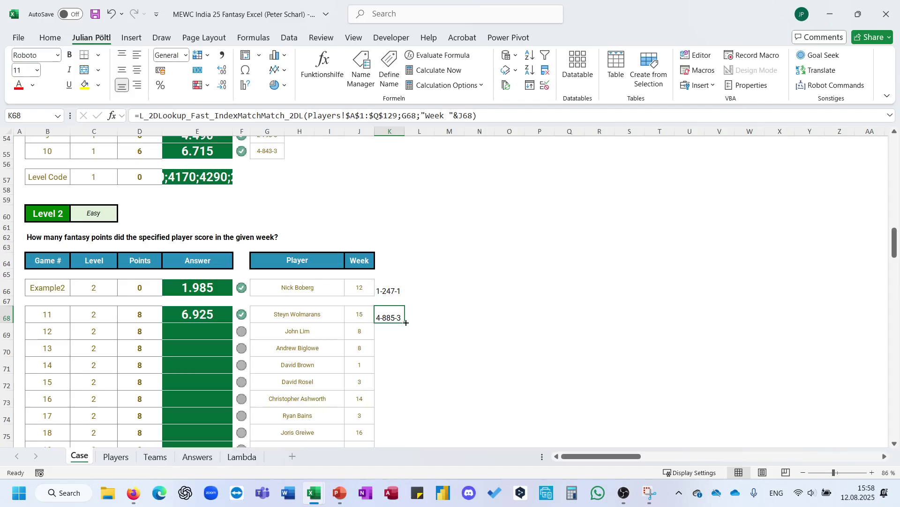
{"action": "left_click", "coordinate": [229, 318]}
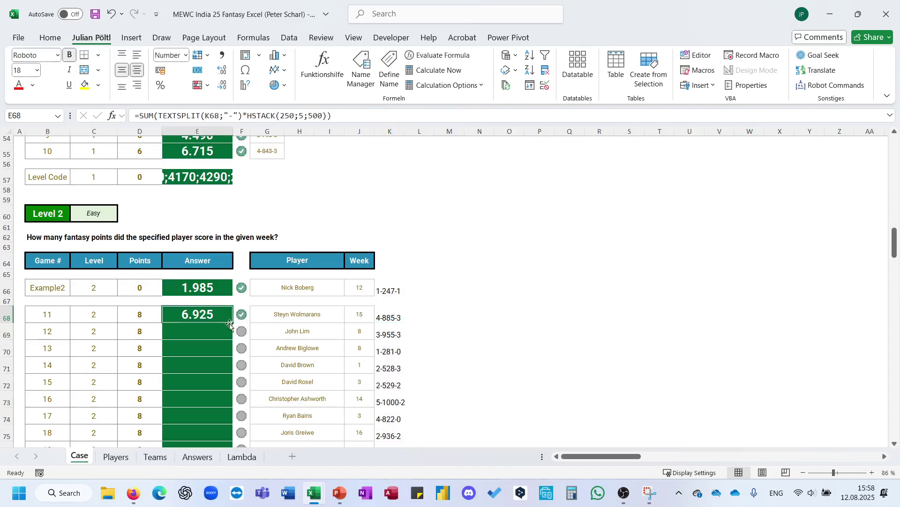
{"action": "double_click", "coordinate": [232, 323]}
{"action": "scroll", "coordinate": [231, 324], "scroll_direction": "down", "scroll_amount": 7}
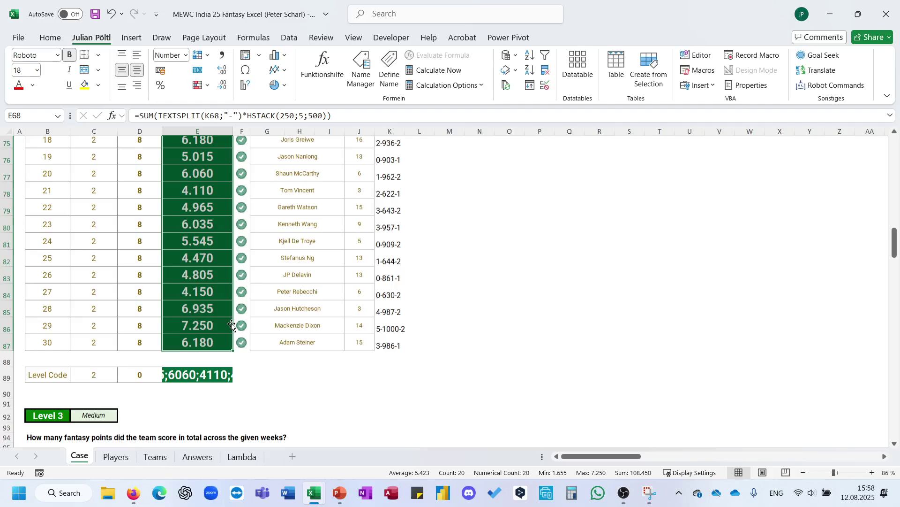
Step: Run the level macro from the Case sheet for level 3 to generate the DT_Level 3 sheet
{"action": "scroll", "coordinate": [231, 323], "scroll_direction": "down", "scroll_amount": 5}
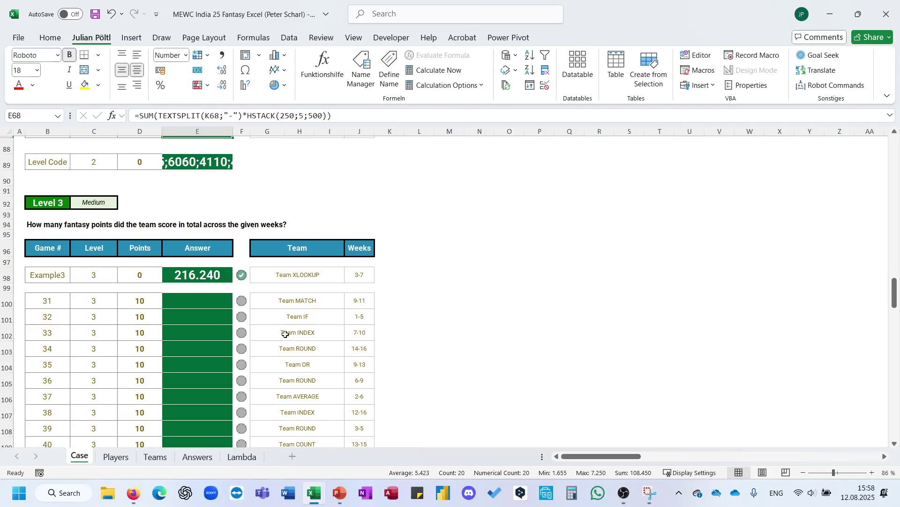
{"action": "left_click", "coordinate": [406, 334]}
{"action": "left_click", "coordinate": [389, 322]}
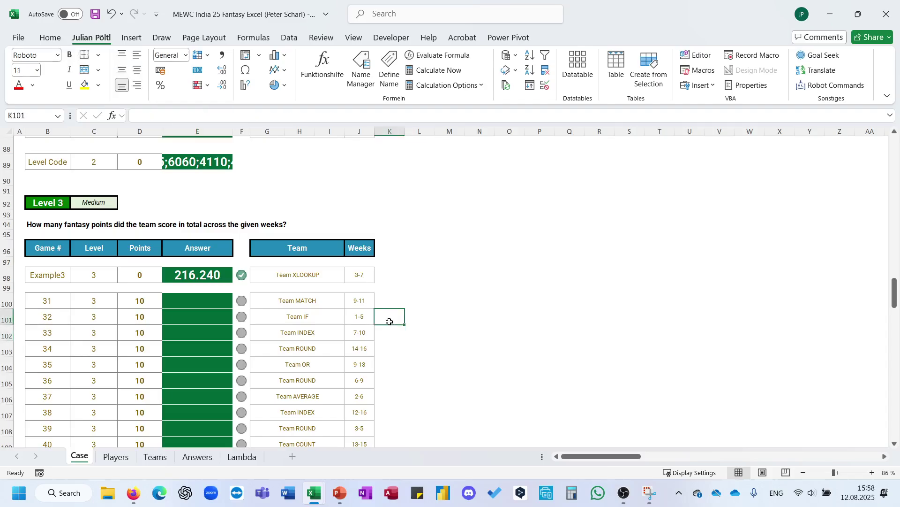
{"action": "key", "text": "ctrl+shift+l"}
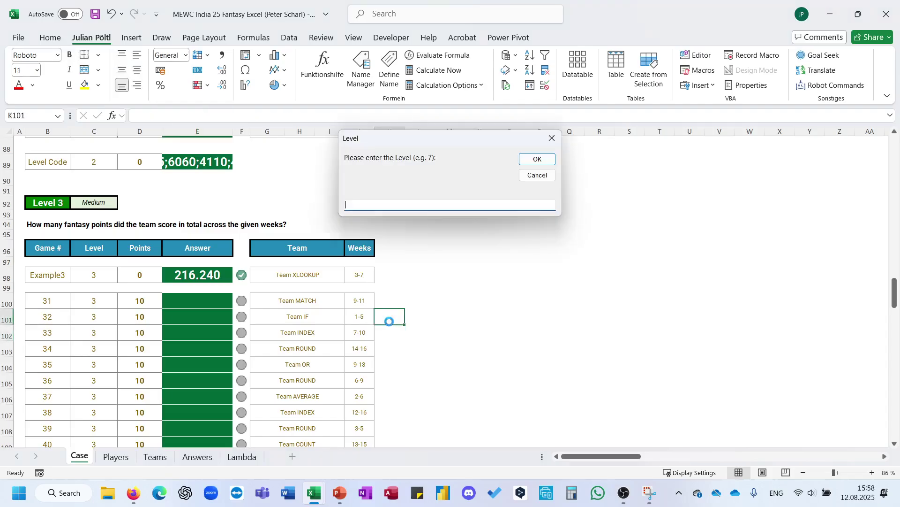
{"action": "type", "text": "3"}
{"action": "key", "text": "Return"}
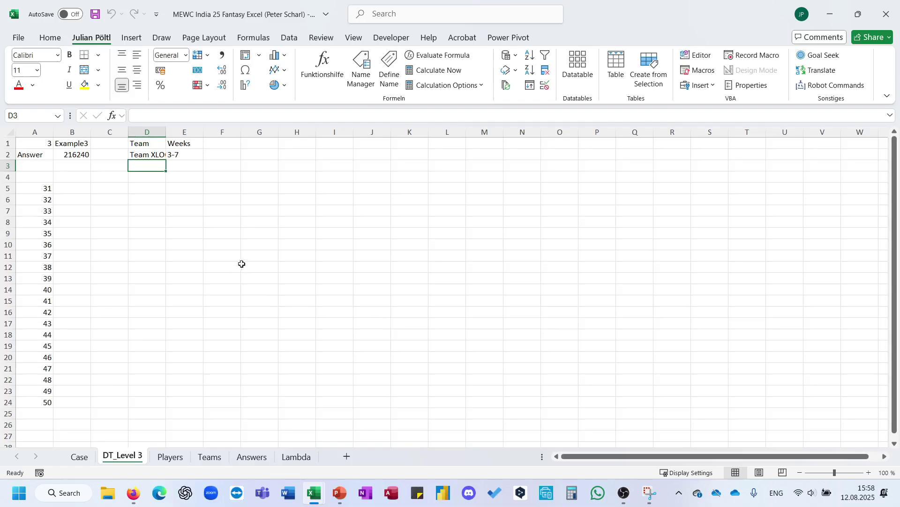
Step: Begin a TEXTJOIN formula in D2 of the Teams sheet, beside Team AND's player list
{"action": "left_click", "coordinate": [170, 455]}
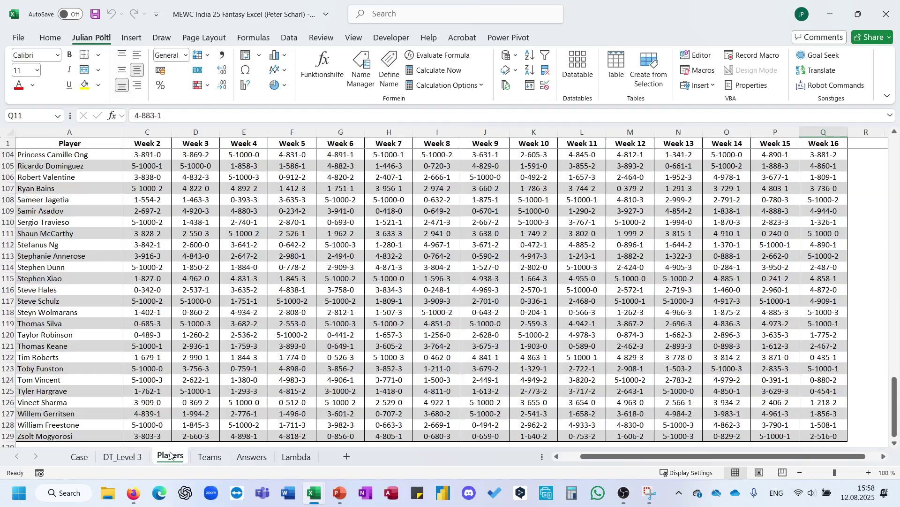
{"action": "left_click", "coordinate": [135, 456]}
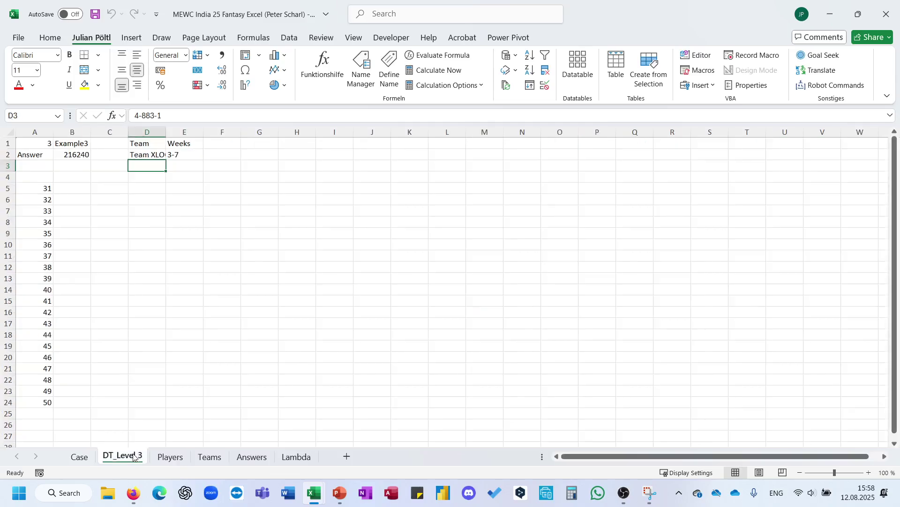
{"action": "left_click", "coordinate": [210, 456]}
{"action": "scroll", "coordinate": [232, 204], "scroll_direction": "up", "scroll_amount": 3}
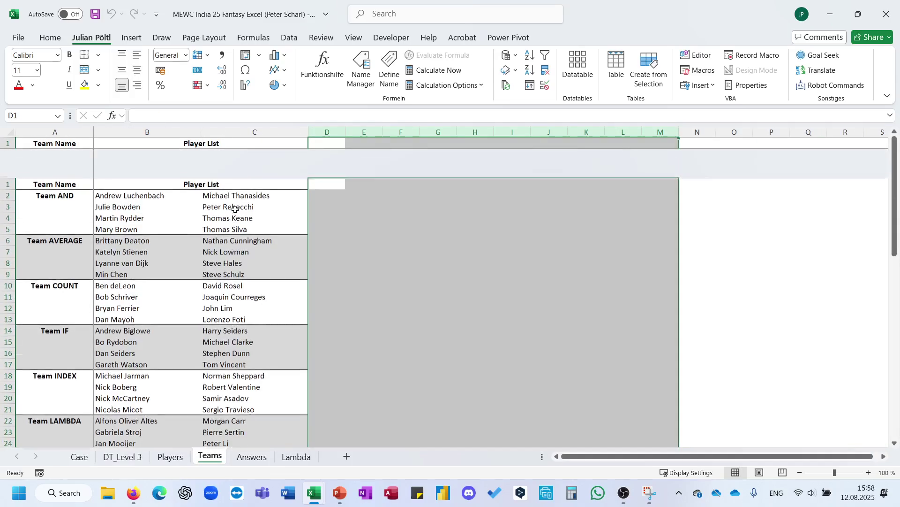
{"action": "left_click", "coordinate": [321, 157]}
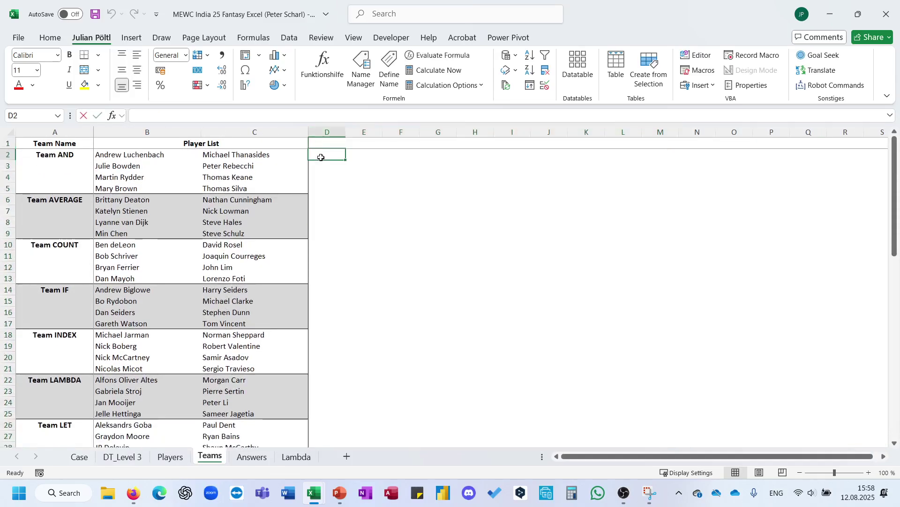
{"action": "type", "text": "=cod"}
{"action": "key", "text": "BackSpace"}
{"action": "key", "text": "BackSpace"}
{"action": "key", "text": "BackSpace"}
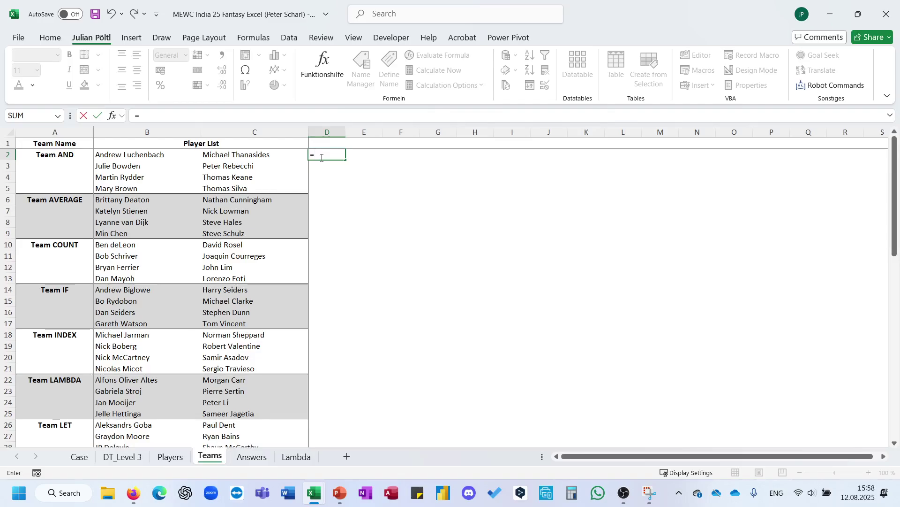
{"action": "type", "text": "textj"}
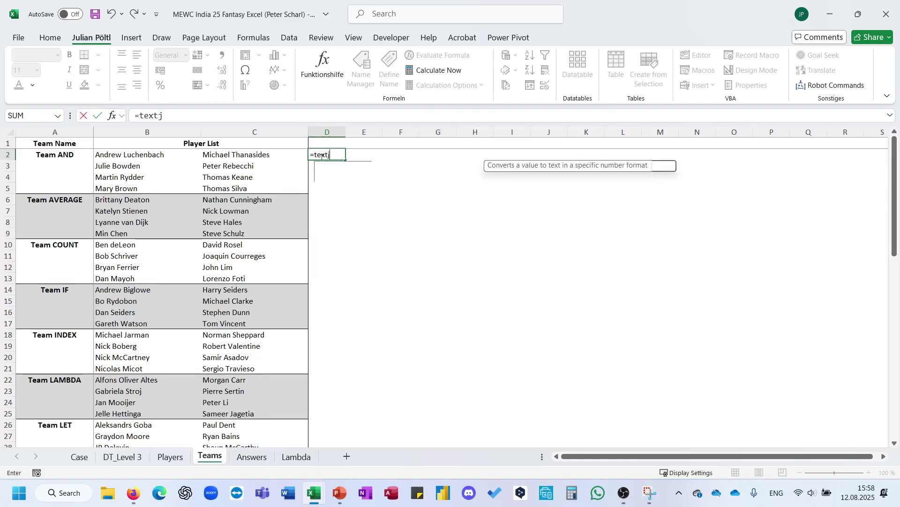
{"action": "key", "text": "Tab"}
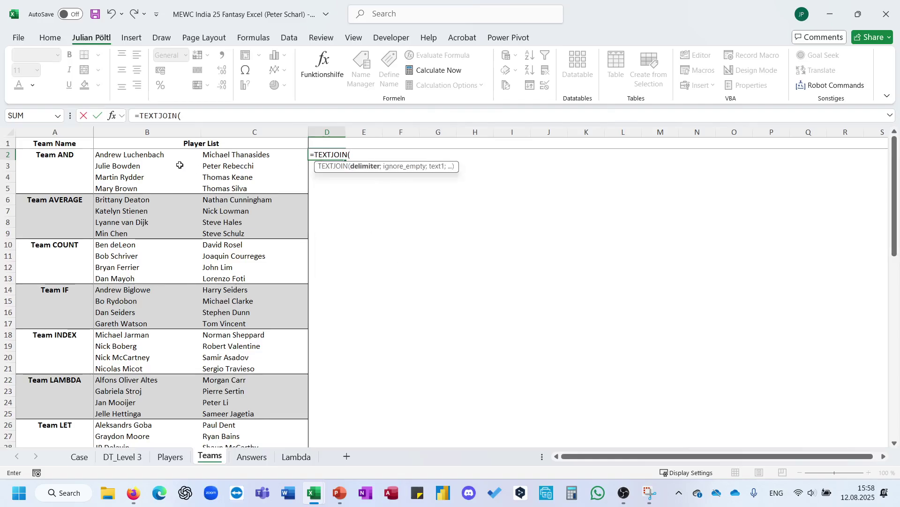
Step: Complete the TEXTJOIN in D2 with ";" as delimiter, an empty ignore_empty argument and B2:C5 as the text range
{"action": "type", "text": ":"}
{"action": "key", "text": "BackSpace"}
{"action": "type", "text": "\";\";;"}
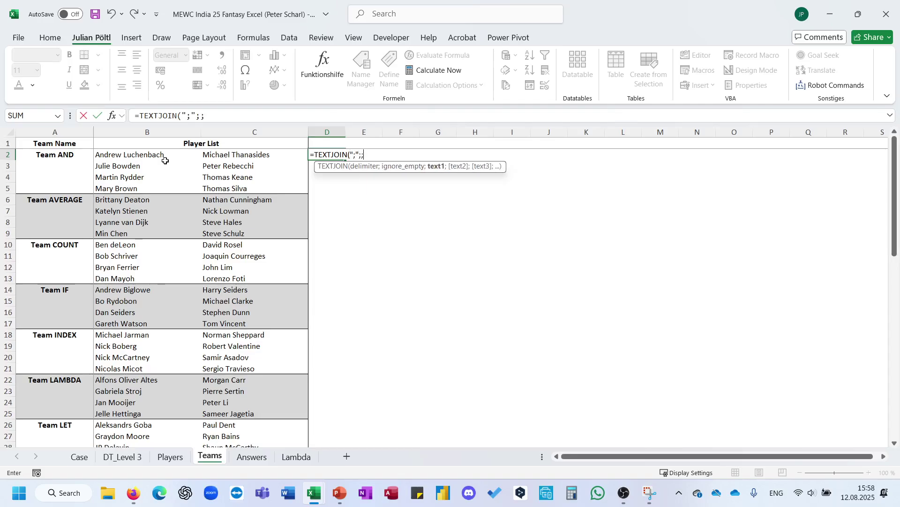
{"action": "left_click_drag", "start_coordinate": [165, 161], "coordinate": [220, 185]}
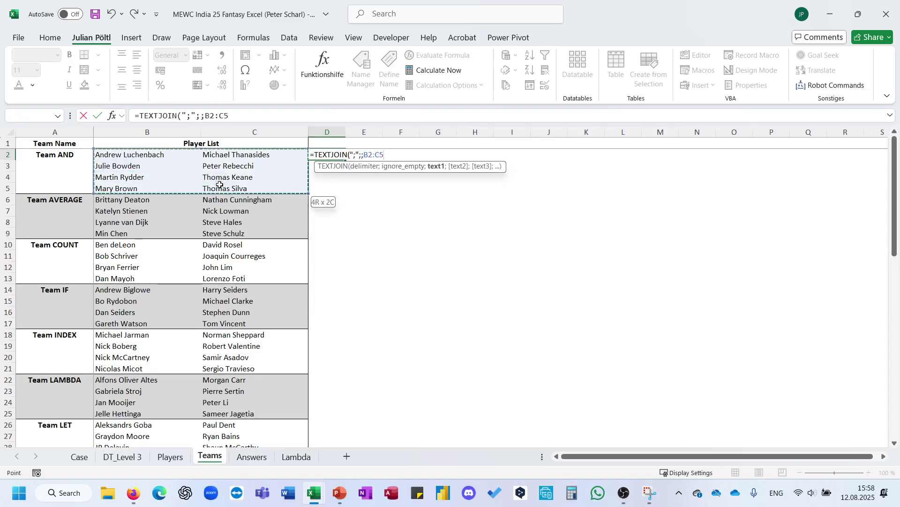
{"action": "type", "text": ")"}
{"action": "key", "text": "ctrl+Return"}
Step: Copy the D2 TEXTJOIN formula to the first row of the following five teams: D6, D10, D14, D18 and D22
{"action": "key", "text": "ctrl+c"}
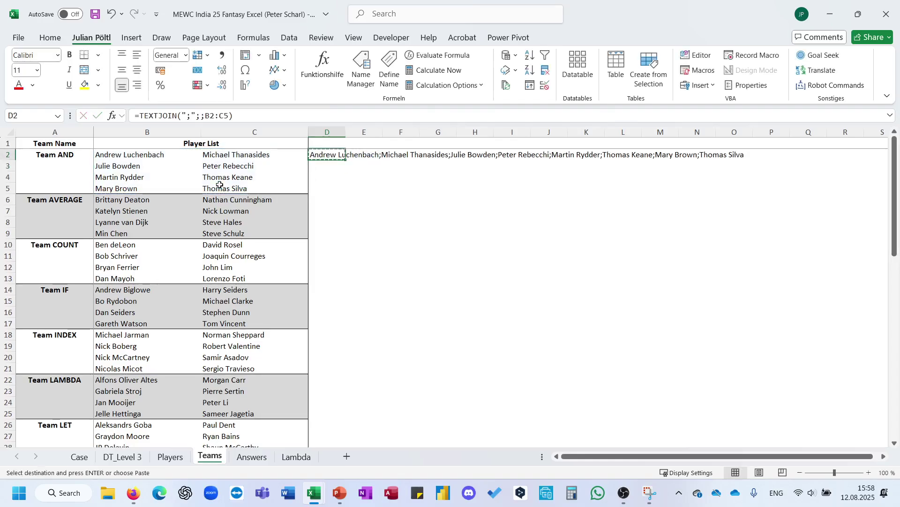
{"action": "key", "text": "Down"}
{"action": "key", "text": "Down"}
{"action": "key", "text": "Down"}
{"action": "key", "text": "Down"}
{"action": "key", "text": "ctrl+v"}
{"action": "key", "text": "Down"}
{"action": "key", "text": "Down"}
{"action": "key", "text": "Down"}
{"action": "key", "text": "Down"}
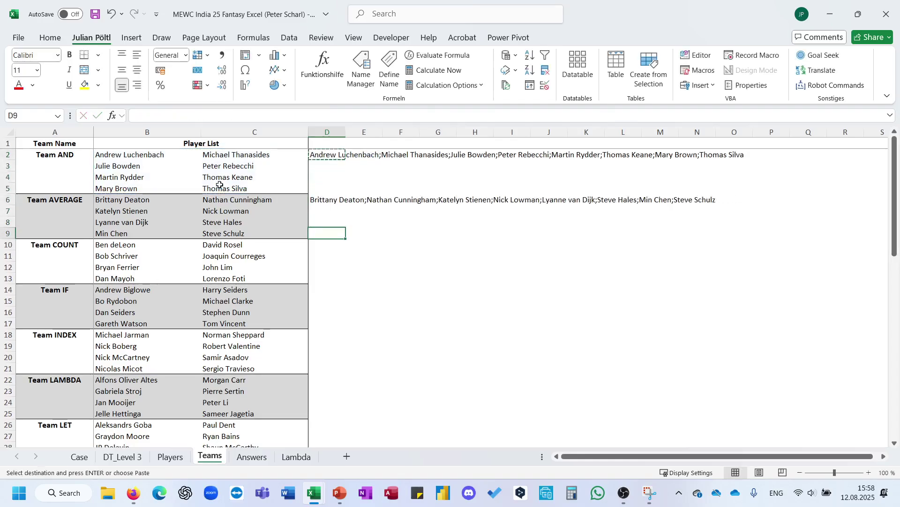
{"action": "key", "text": "ctrl+v"}
{"action": "key", "text": "Down"}
{"action": "key", "text": "Down"}
{"action": "key", "text": "Down"}
{"action": "key", "text": "Down"}
{"action": "key", "text": "ctrl+v"}
{"action": "key", "text": "Down"}
{"action": "key", "text": "Down"}
{"action": "key", "text": "Down"}
{"action": "key", "text": "Down"}
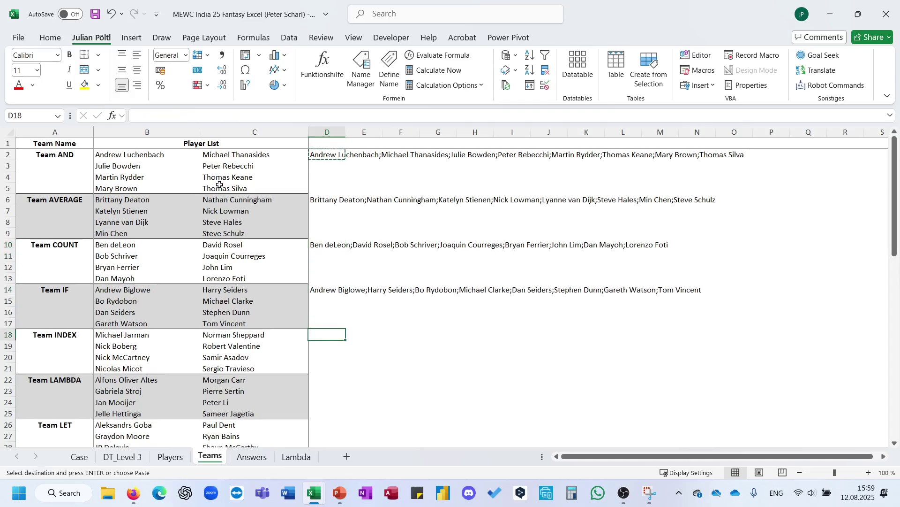
{"action": "key", "text": "ctrl+v"}
{"action": "key", "text": "ctrl+Down"}
{"action": "key", "text": "ctrl+Up"}
{"action": "key", "text": "Down"}
{"action": "key", "text": "Down"}
{"action": "key", "text": "Down"}
{"action": "key", "text": "Down"}
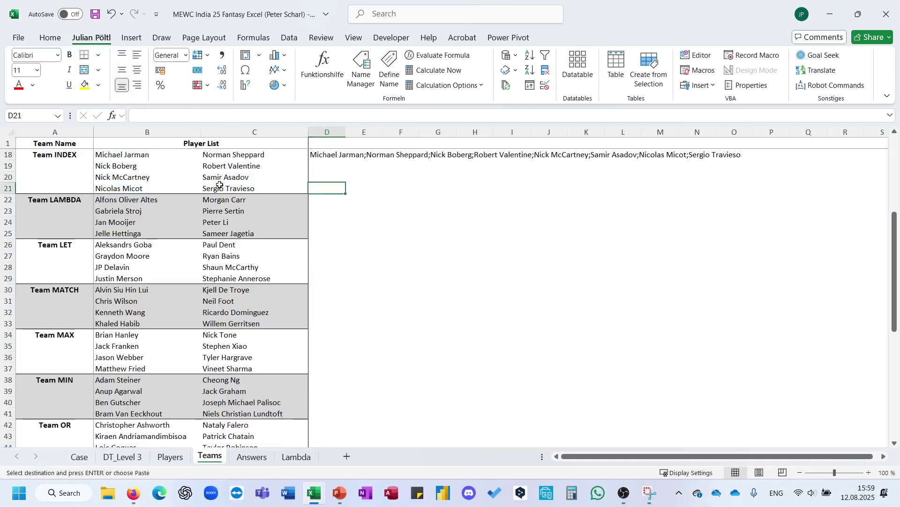
{"action": "key", "text": "ctrl+v"}
Step: Fill the four-row TEXTJOIN pattern starting at D22 down through D65 to cover the remaining teams
{"action": "key", "text": "ctrl+Down"}
{"action": "key", "text": "ctrl+Up"}
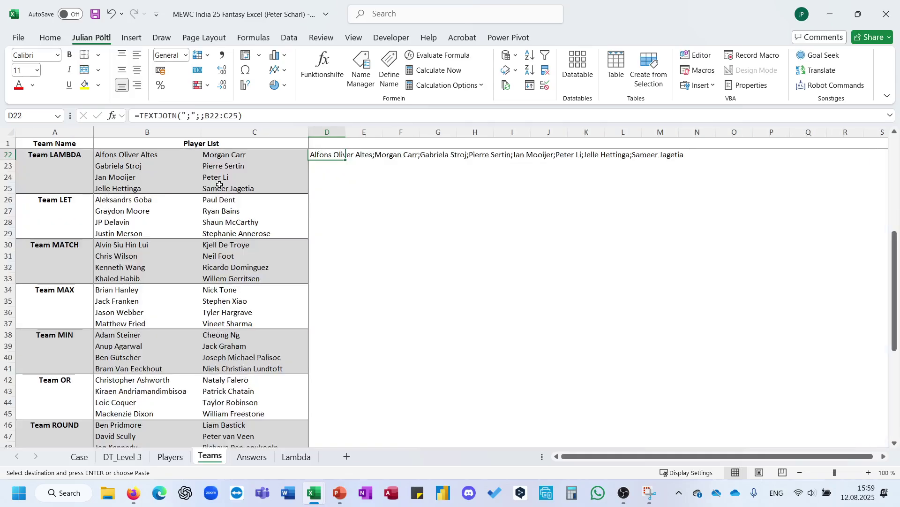
{"action": "key", "text": "ctrl+Up"}
{"action": "left_click_drag", "start_coordinate": [315, 195], "coordinate": [330, 428]}
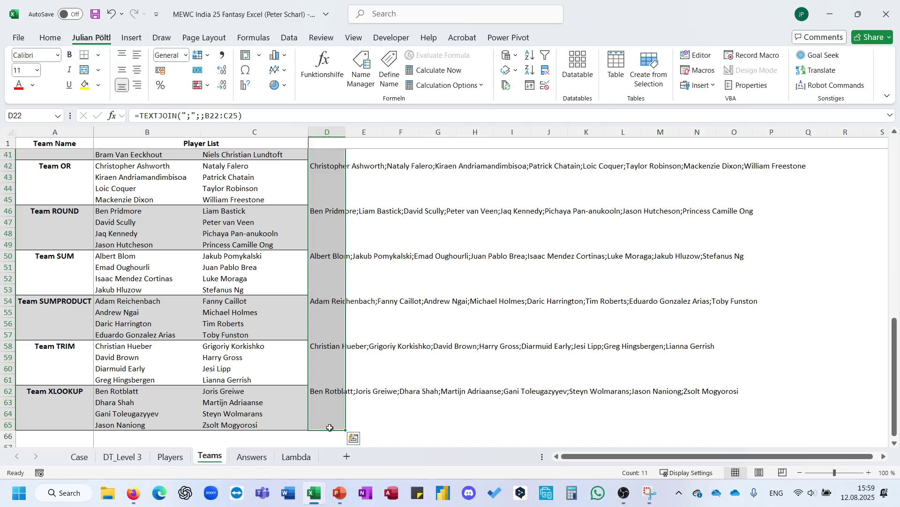
{"action": "left_click", "coordinate": [297, 425]}
Step: Begin an XLOOKUP in D3 of the DT_Level 3 sheet and add the trimmed team name column Teams!A:.A
{"action": "left_click", "coordinate": [143, 462]}
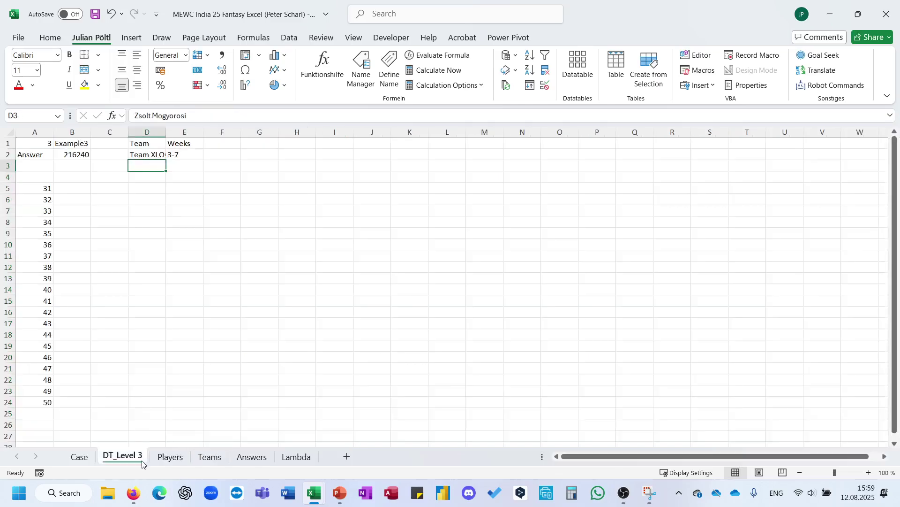
{"action": "type", "text": "=xl"}
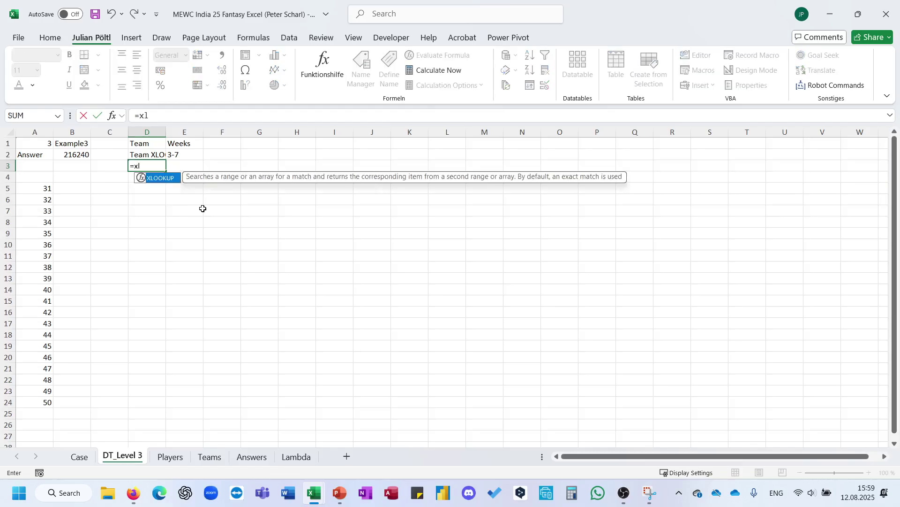
{"action": "key", "text": "Tab"}
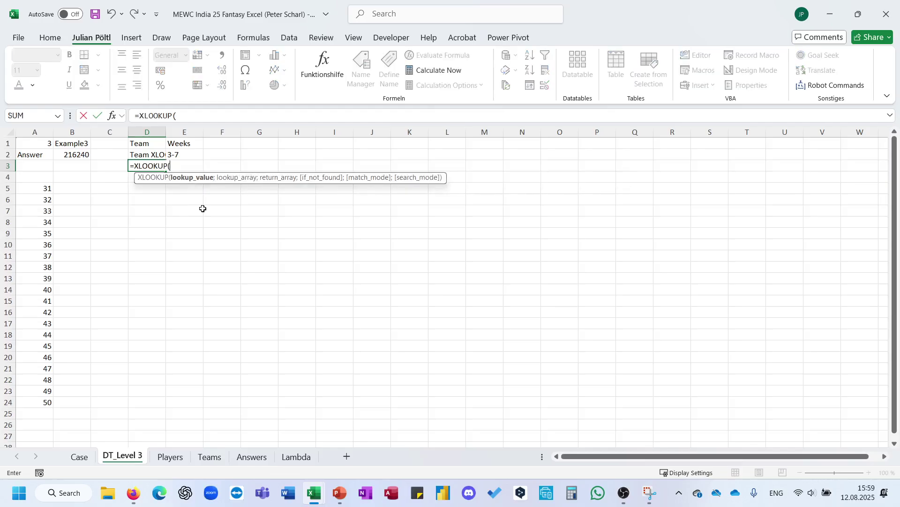
{"action": "left_click", "coordinate": [211, 458]}
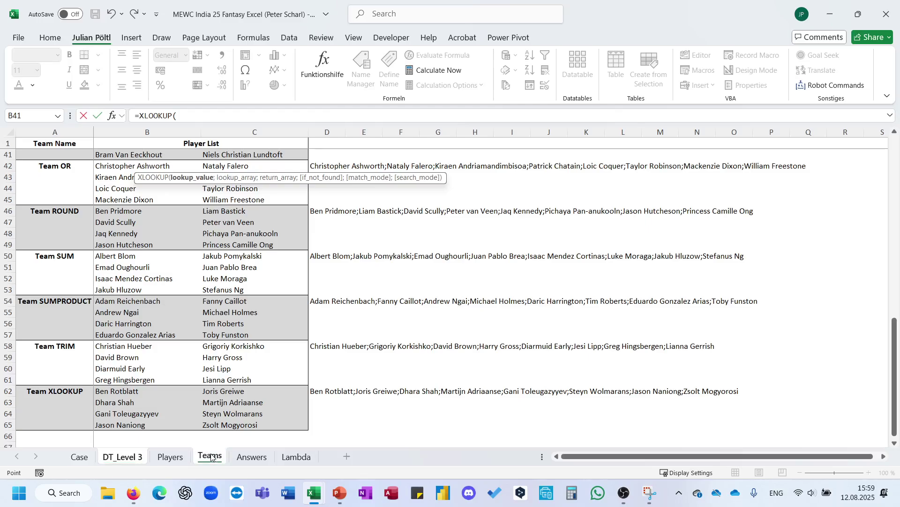
{"action": "left_click", "coordinate": [55, 132]}
{"action": "left_click", "coordinate": [213, 114]}
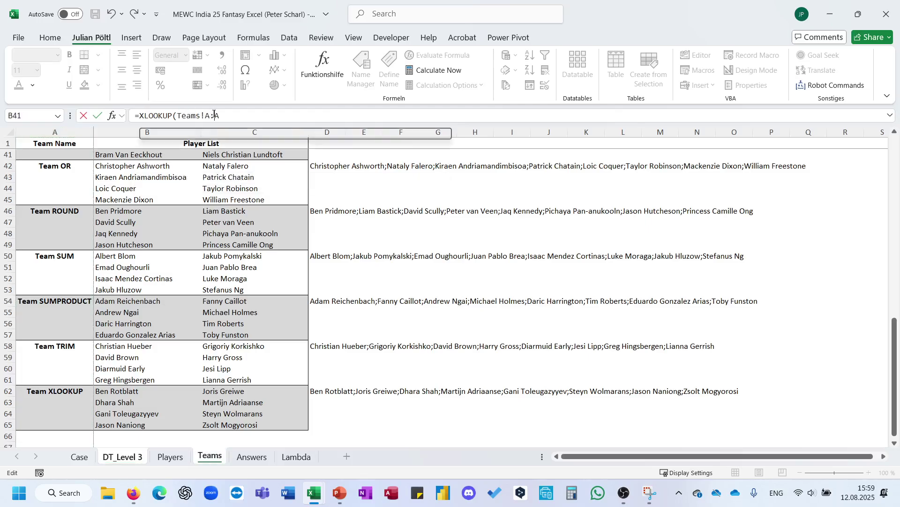
{"action": "type", "text": ".A"}
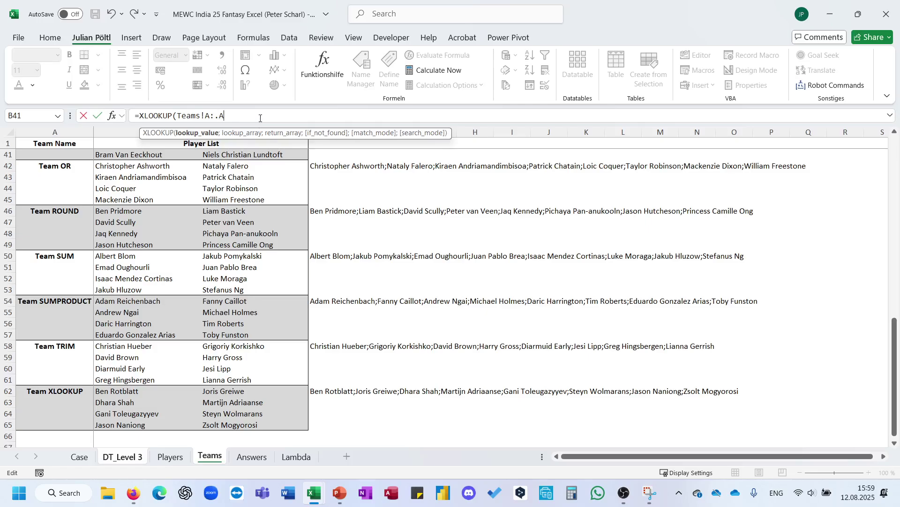
{"action": "type", "text": ";"}
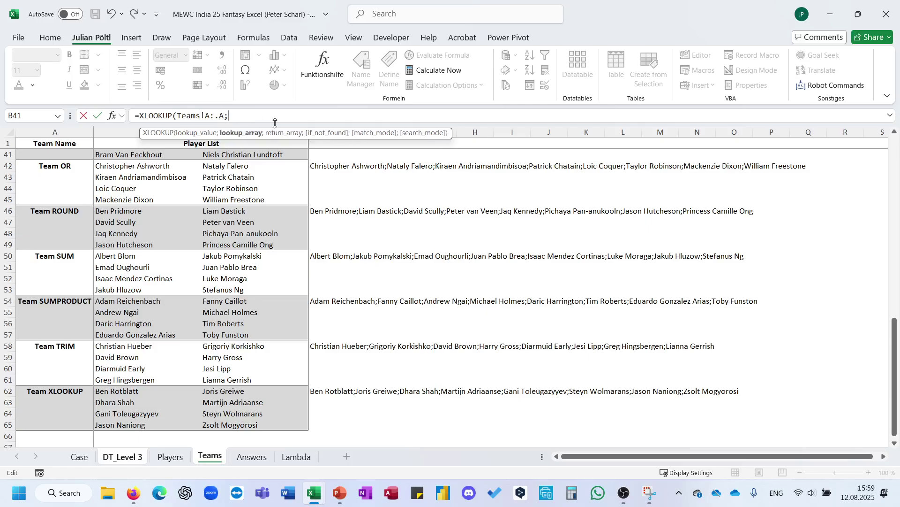
Step: Add the trimmed joined-player column Teams!D:.D to the D3 XLOOKUP and try to enter the formula
{"action": "left_click", "coordinate": [316, 127]}
{"action": "left_click", "coordinate": [266, 115]}
{"action": "type", "text": ".D)"}
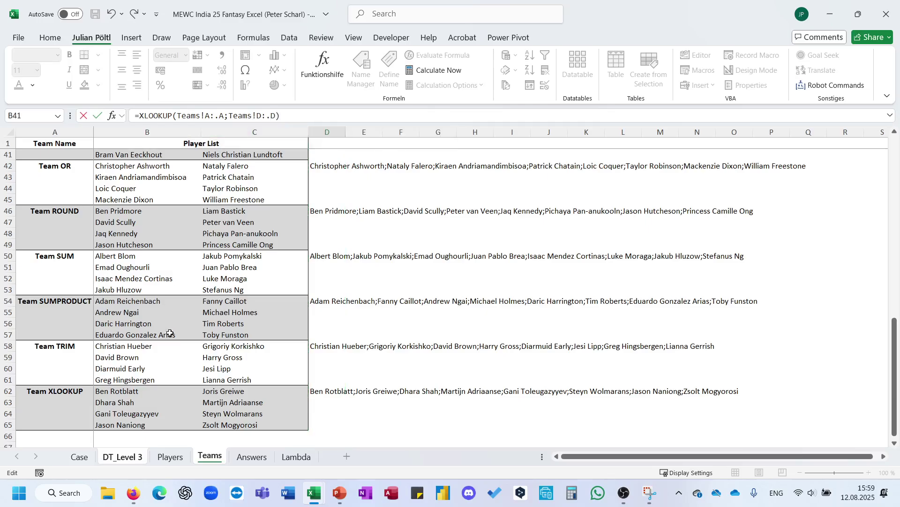
{"action": "left_click", "coordinate": [133, 460]}
{"action": "key", "text": "Return"}
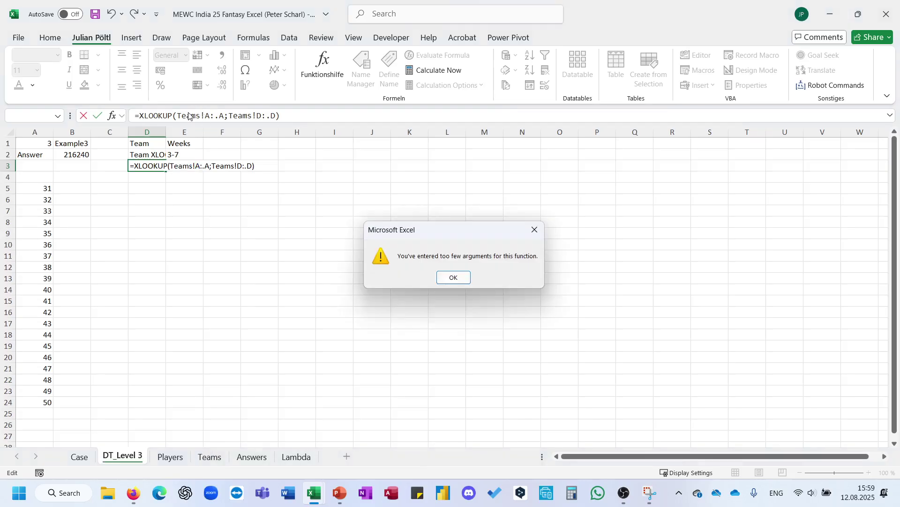
{"action": "key", "text": "Return"}
Step: Complete the D3 XLOOKUP by adding the team in D2 as its lookup value and enter the formula
{"action": "left_click", "coordinate": [177, 116]}
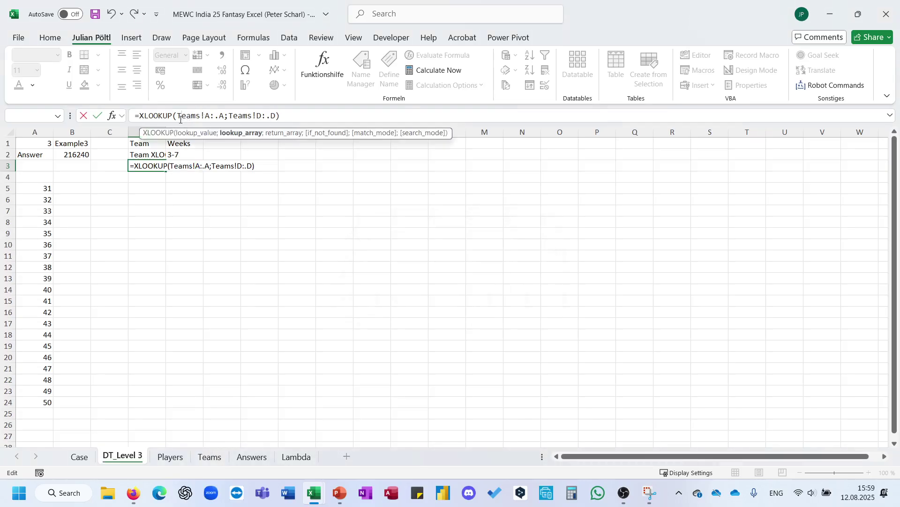
{"action": "left_click", "coordinate": [154, 154]}
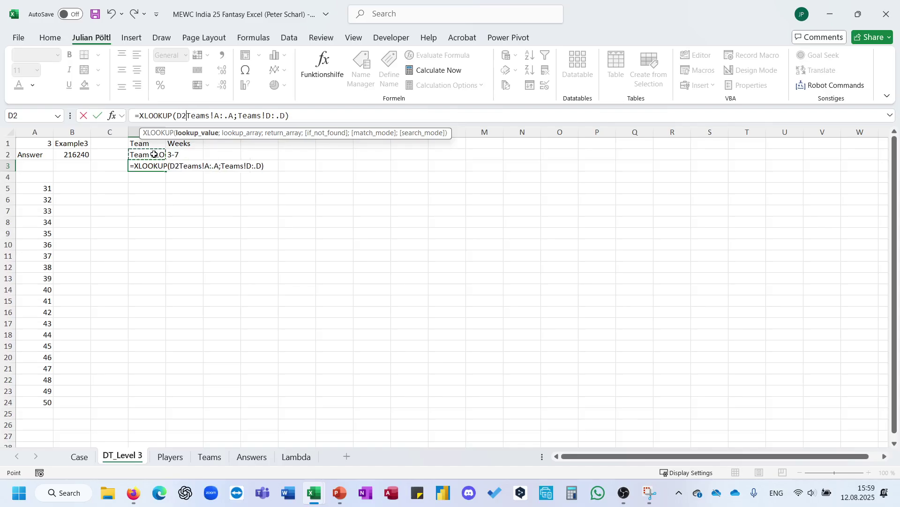
{"action": "type", "text": ";"}
{"action": "key", "text": "Return"}
{"action": "key", "text": "Up"}
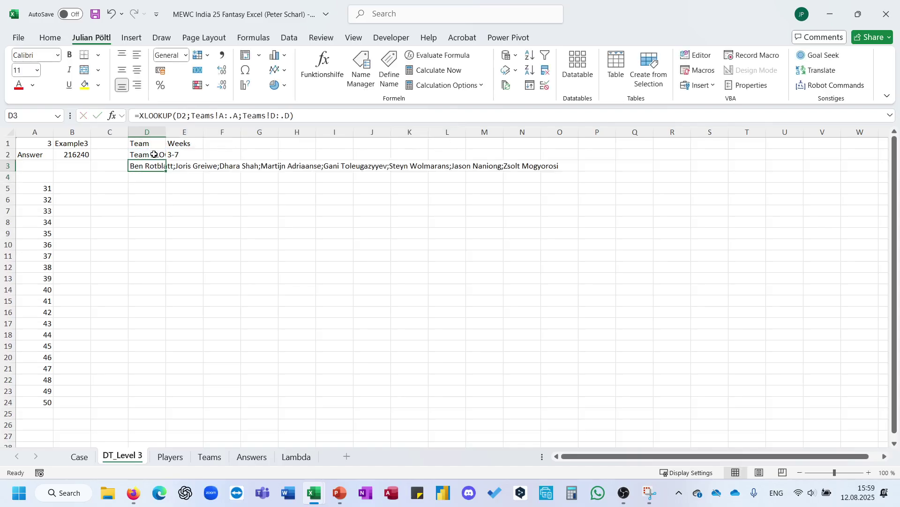
Step: Wrap the XLOOKUP in D3 in a TEXTSPLIT function, with the XLOOKUP as its text argument
{"action": "left_click", "coordinate": [141, 119]}
{"action": "type", "text": "texts"}
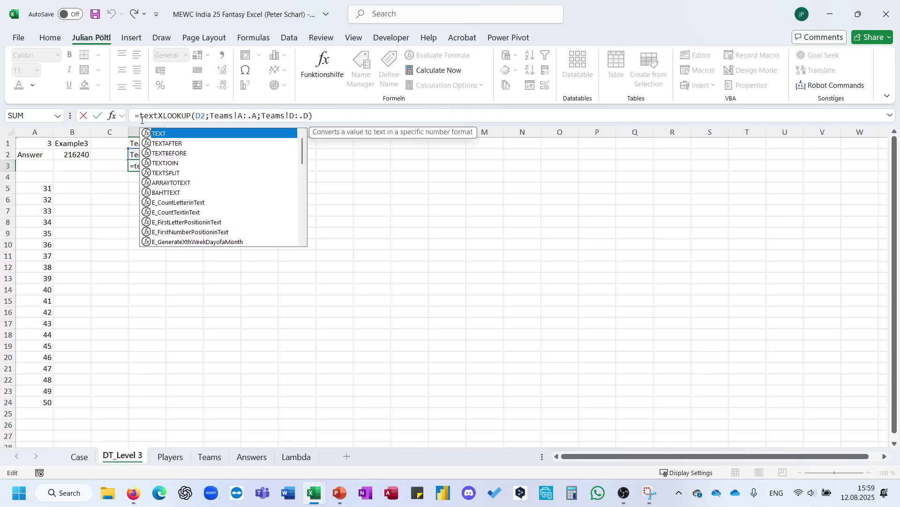
{"action": "key", "text": "Tab"}
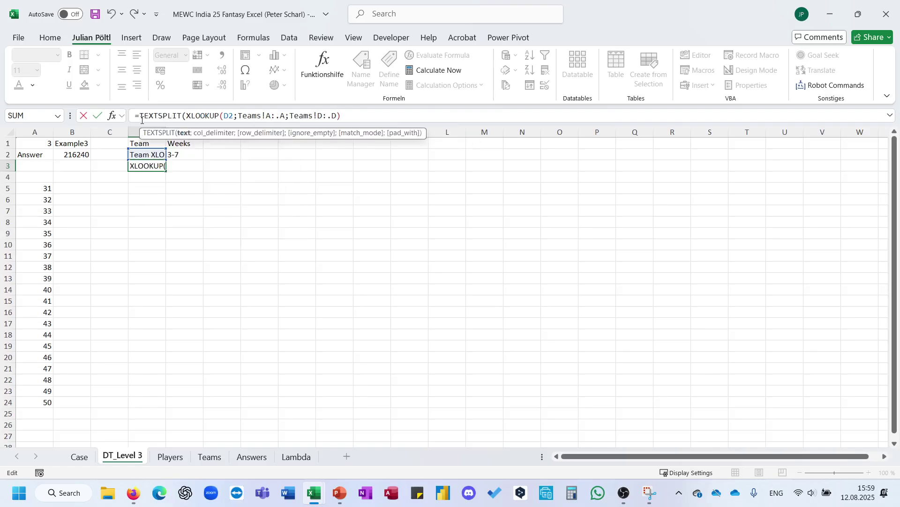
{"action": "type", "text": ":':"}
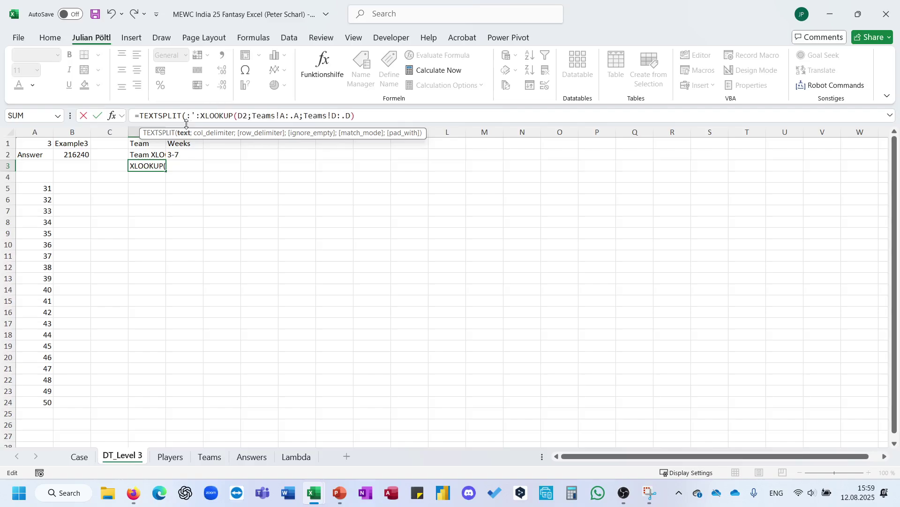
{"action": "key", "text": "BackSpace"}
{"action": "key", "text": "BackSpace"}
{"action": "key", "text": "BackSpace"}
{"action": "type", "text": "\""}
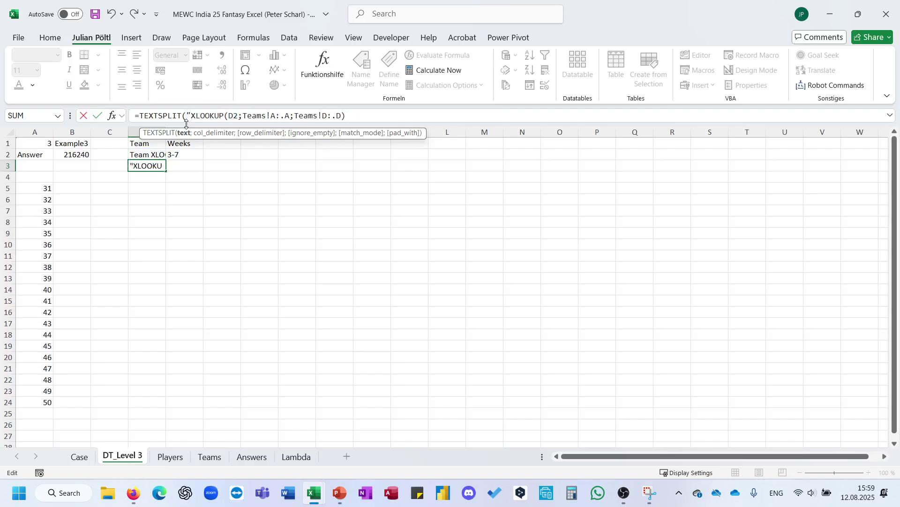
{"action": "key", "text": "BackSpace"}
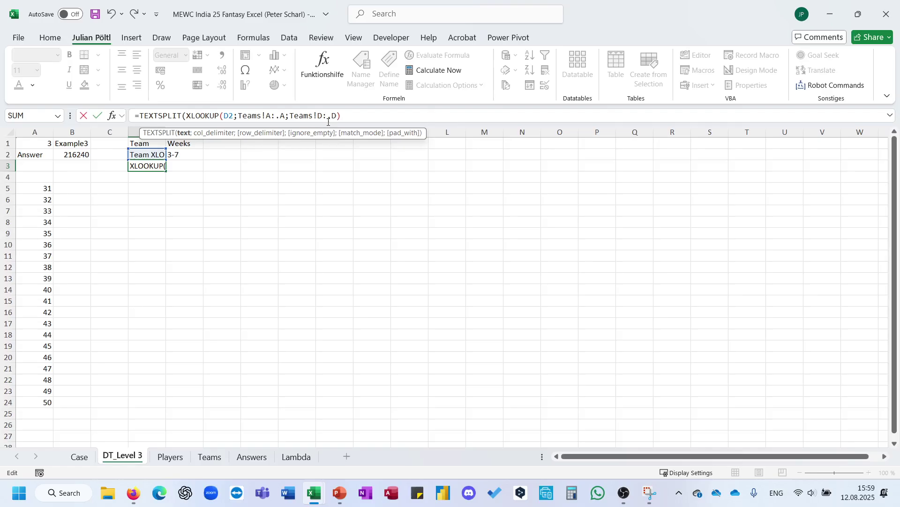
Step: Finish the TEXTSPLIT with ";" as the column delimiter, then move the formula from D3 to F3
{"action": "left_click", "coordinate": [362, 118]}
{"action": "type", "text": ";\";\")"}
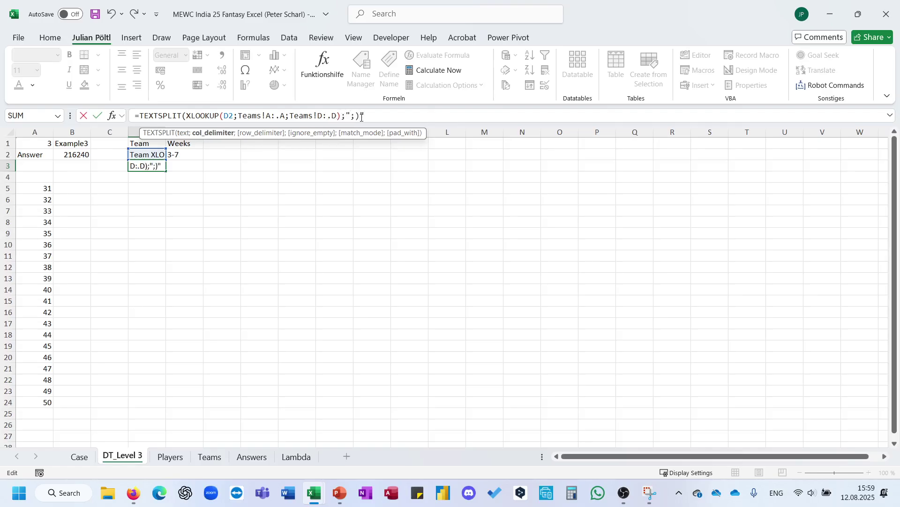
{"action": "key", "text": "BackSpace"}
{"action": "key", "text": "BackSpace"}
{"action": "type", "text": "\")"}
{"action": "key", "text": "Return"}
{"action": "key", "text": "Up"}
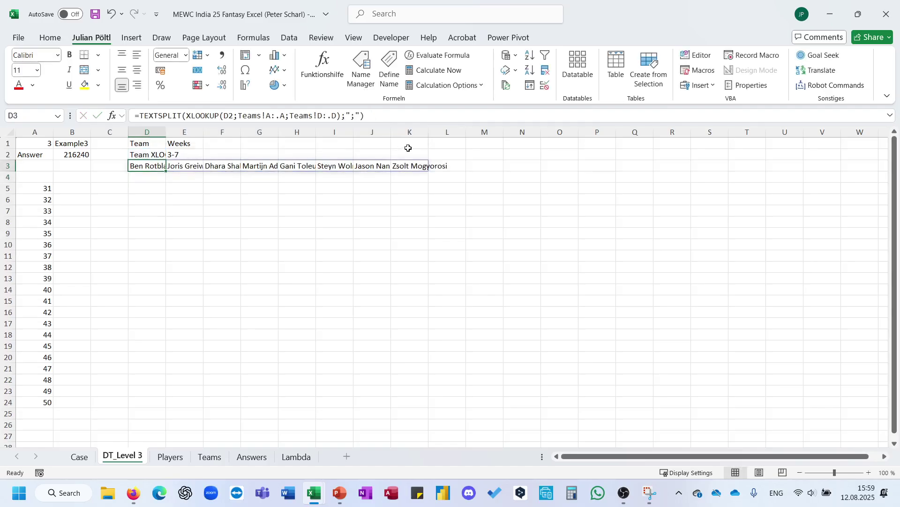
{"action": "left_click_drag", "start_coordinate": [151, 171], "coordinate": [226, 169]}
Step: Begin a SEQUENCE formula in E4 with a TEXTAFTER function as its rows argument
{"action": "left_click", "coordinate": [189, 181]}
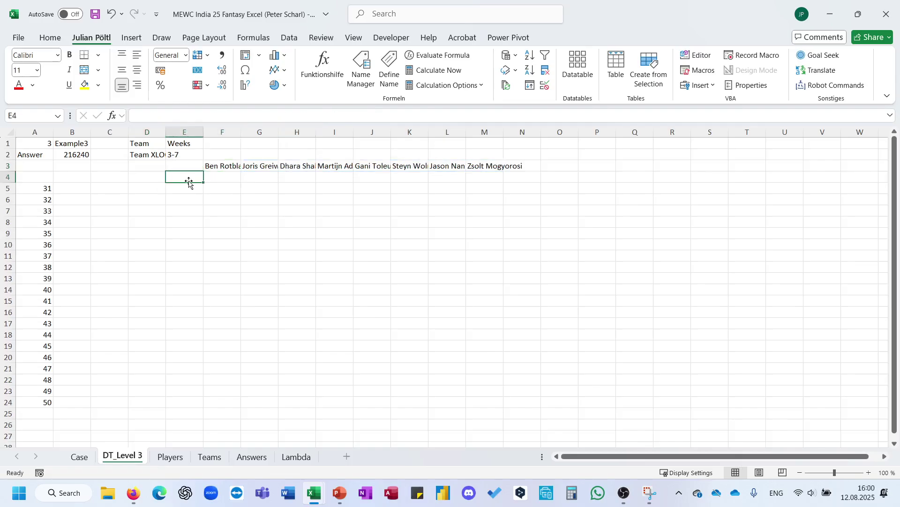
{"action": "type", "text": "=se"}
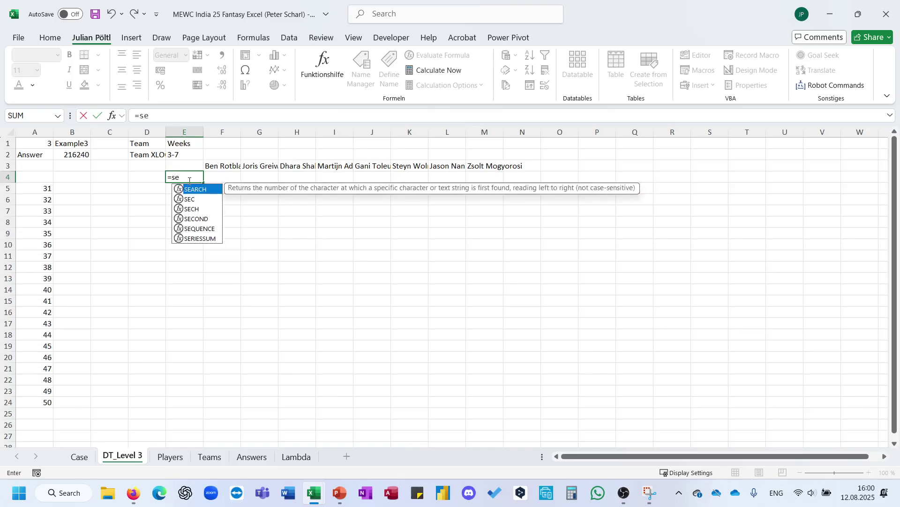
{"action": "key", "text": "Down"}
{"action": "key", "text": "Down"}
{"action": "key", "text": "Down"}
{"action": "key", "text": "Down"}
{"action": "key", "text": "Tab"}
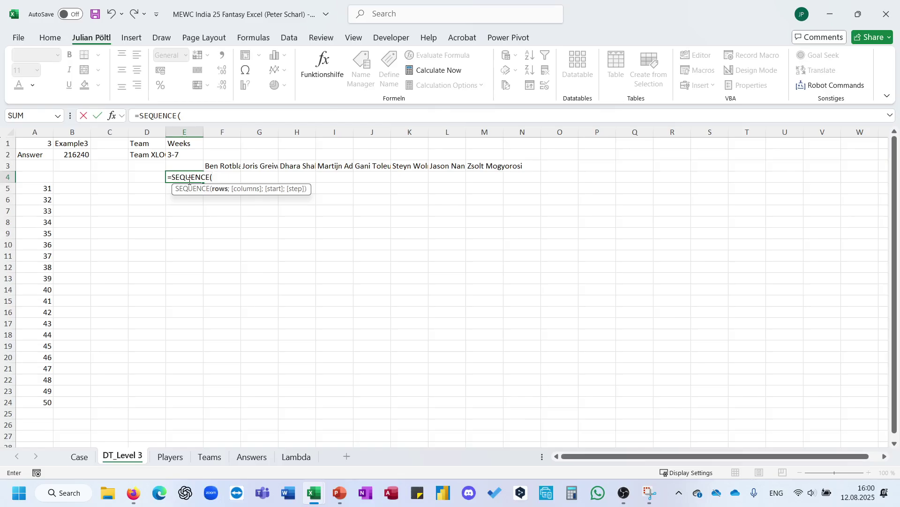
{"action": "type", "text": "text"}
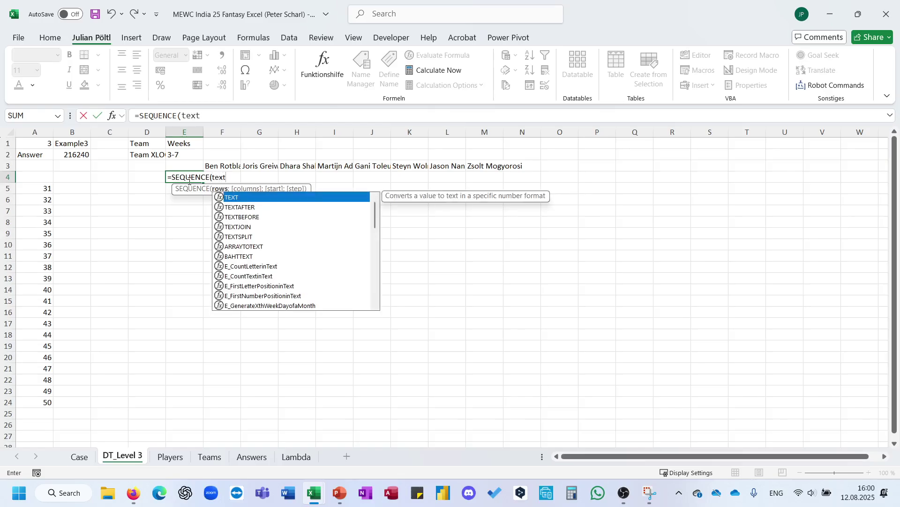
{"action": "key", "text": "Down"}
{"action": "key", "text": "Tab"}
Step: Complete the TEXTAFTER in E4 with the weeks cell E2 as text and "-" as delimiter
{"action": "key", "text": "Up"}
{"action": "key", "text": "Up"}
{"action": "type", "text": ":E2"}
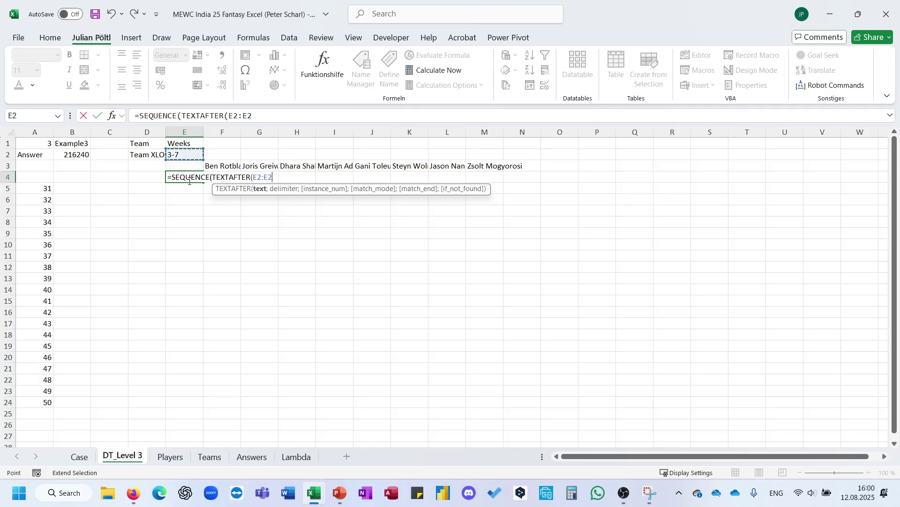
{"action": "type", "text": "-"}
{"action": "key", "text": "BackSpace"}
{"action": "key", "text": "BackSpace"}
{"action": "type", "text": ";\"-\""}
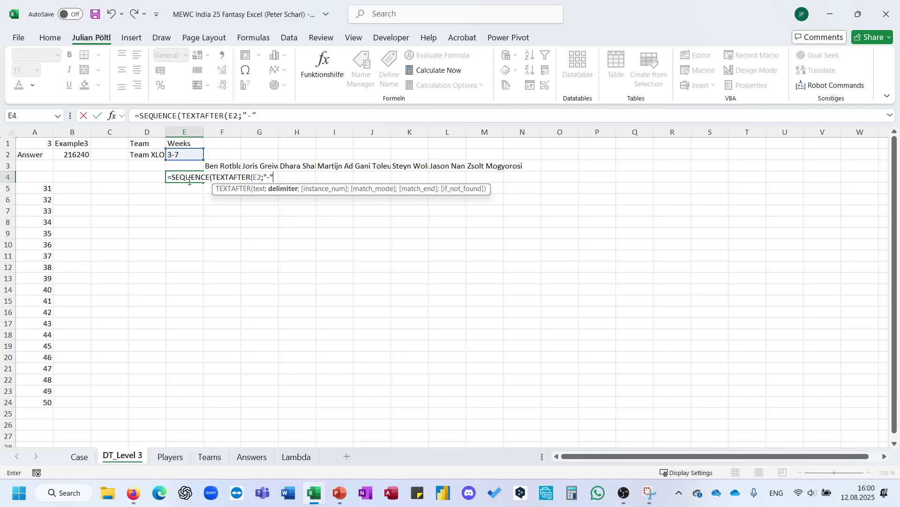
{"action": "type", "text": ")"}
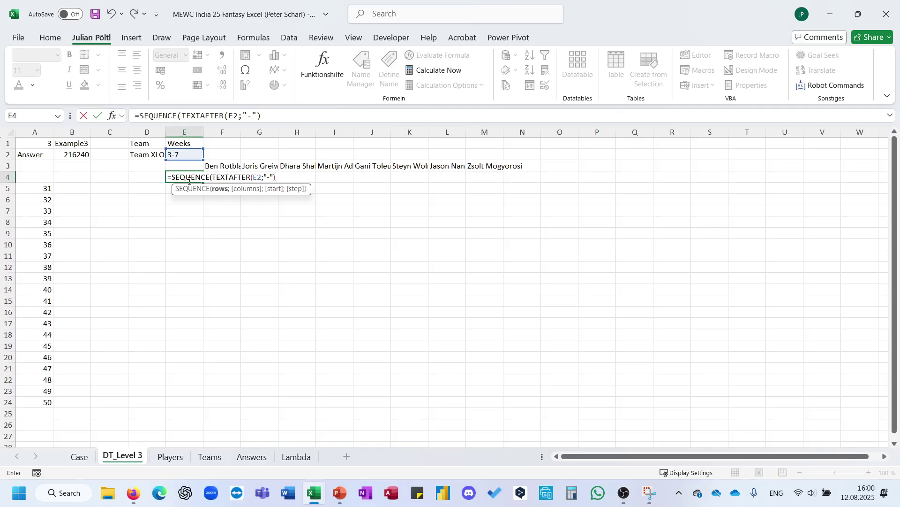
Step: Subtract TEXTBEFORE(E2;"-") and add 1 in the SEQUENCE rows argument in E4
{"action": "type", "text": "-TEXTB"}
{"action": "key", "text": "Tab"}
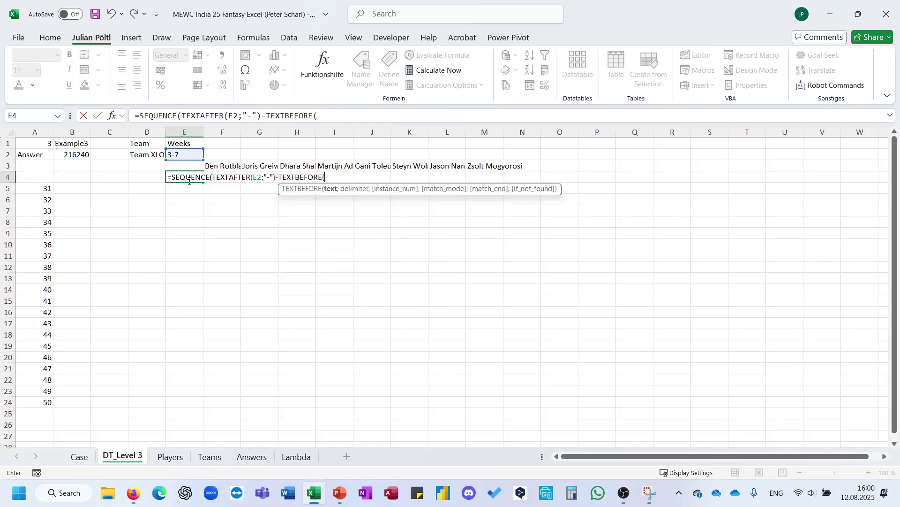
{"action": "key", "text": "Up"}
{"action": "key", "text": "Up"}
{"action": "key", "text": "Up"}
{"action": "key", "text": "Down"}
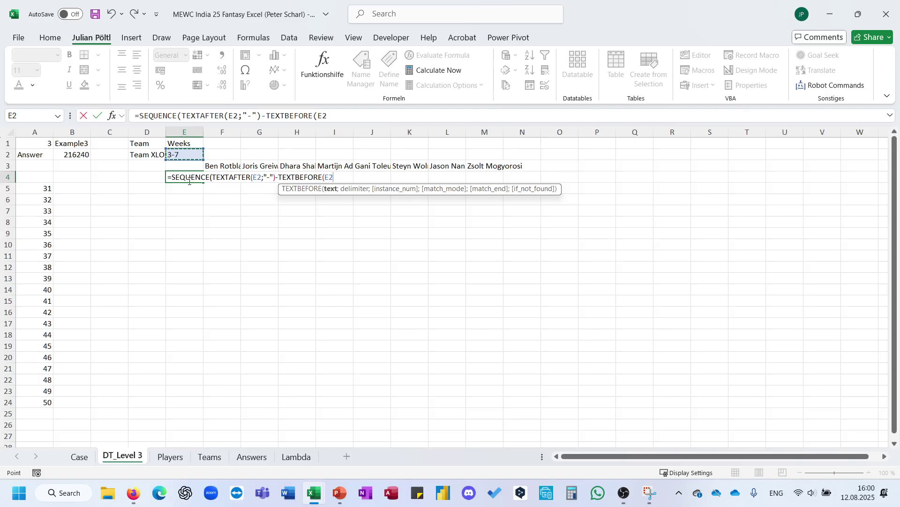
{"action": "type", "text": ";\"-\")+1"}
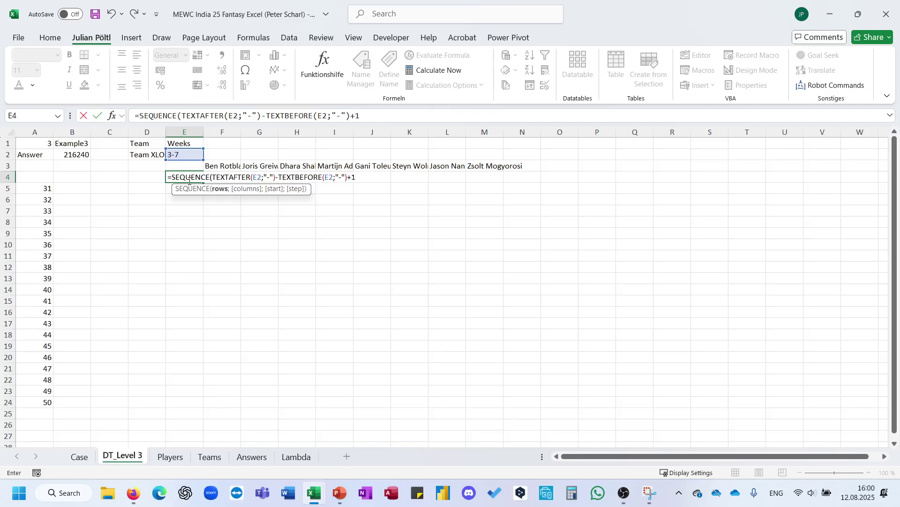
Step: Skip the SEQUENCE columns argument, set its start to TEXTBEFORE(E2;"-") and enter the formula in E4
{"action": "type", "text": ";;"}
{"action": "type", "text": "TEXTBEFORE("}
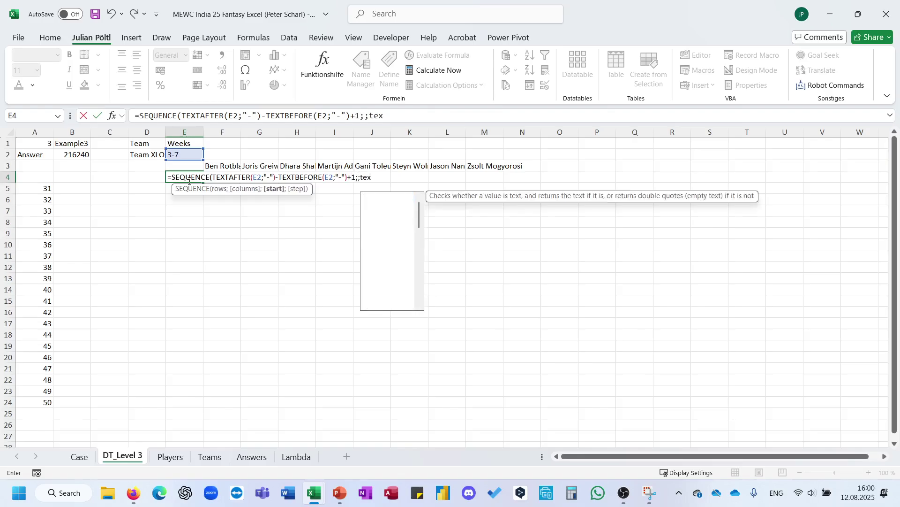
{"action": "key", "text": "Up"}
{"action": "key", "text": "Up"}
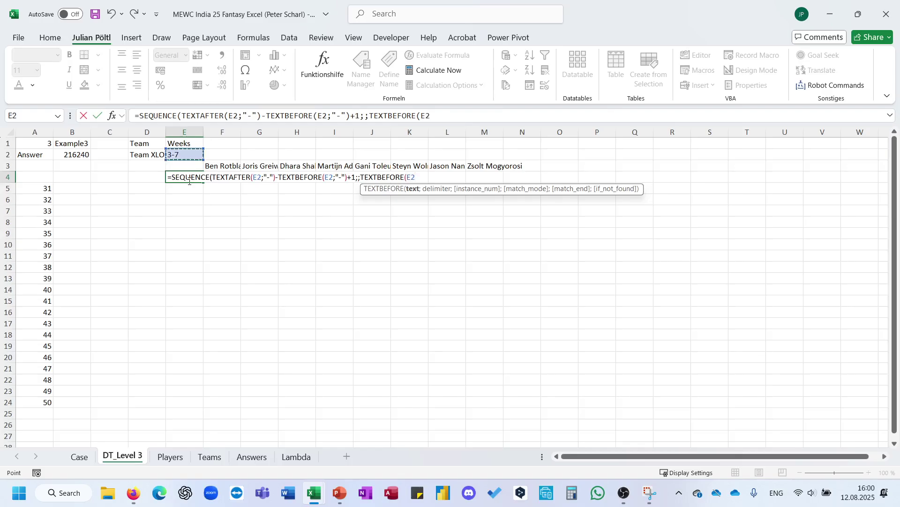
{"action": "type", "text": ";\"-\"))"}
{"action": "key", "text": "ctrl+Return"}
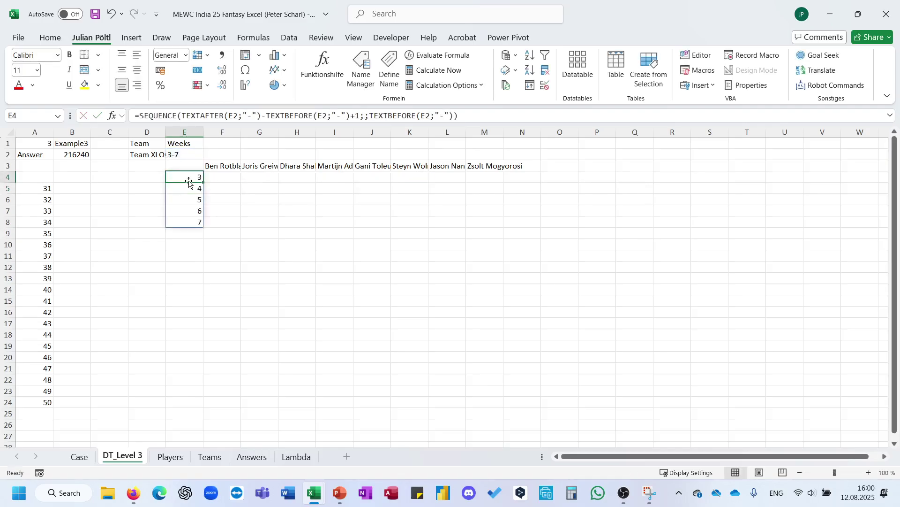
{"action": "left_click", "coordinate": [211, 180]}
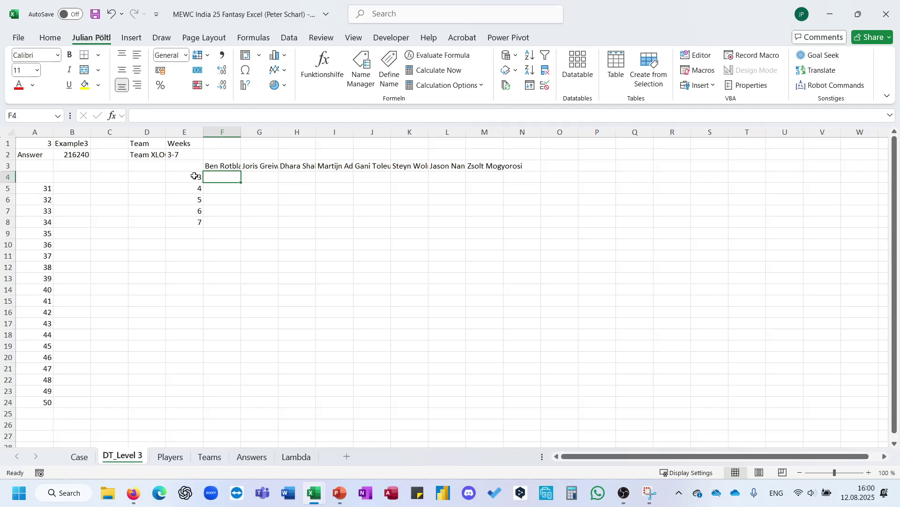
{"action": "key", "text": "Left"}
{"action": "left_click", "coordinate": [215, 176]}
{"action": "left_click", "coordinate": [190, 180]}
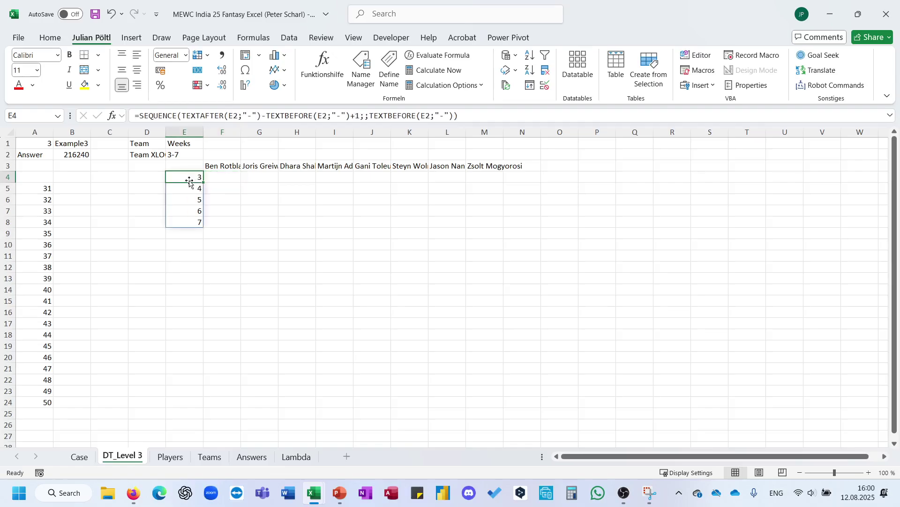
{"action": "left_click", "coordinate": [227, 165]}
Step: Select F4 on DT_Level 3, then copy the L_2DLookup_Fast_IndexMatchMatch_2DL formula text from K87 on the Case sheet
{"action": "left_click", "coordinate": [219, 176]}
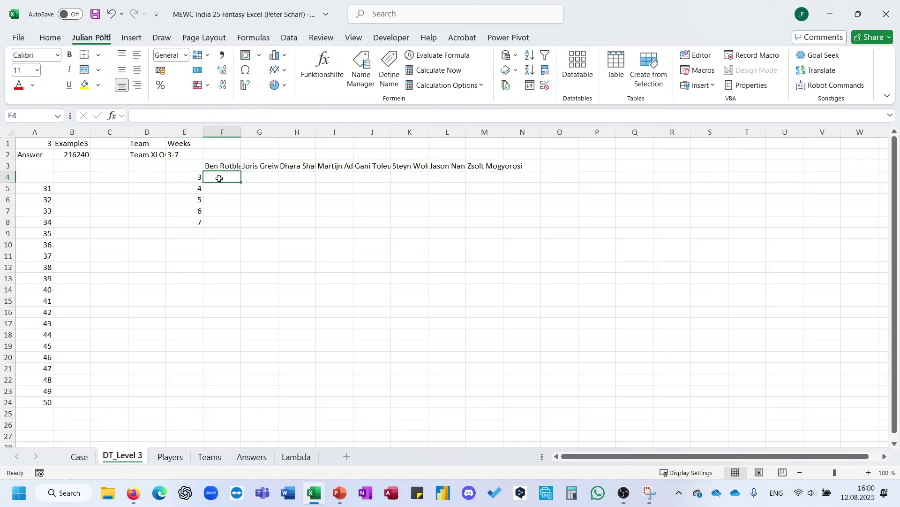
{"action": "left_click", "coordinate": [79, 456]}
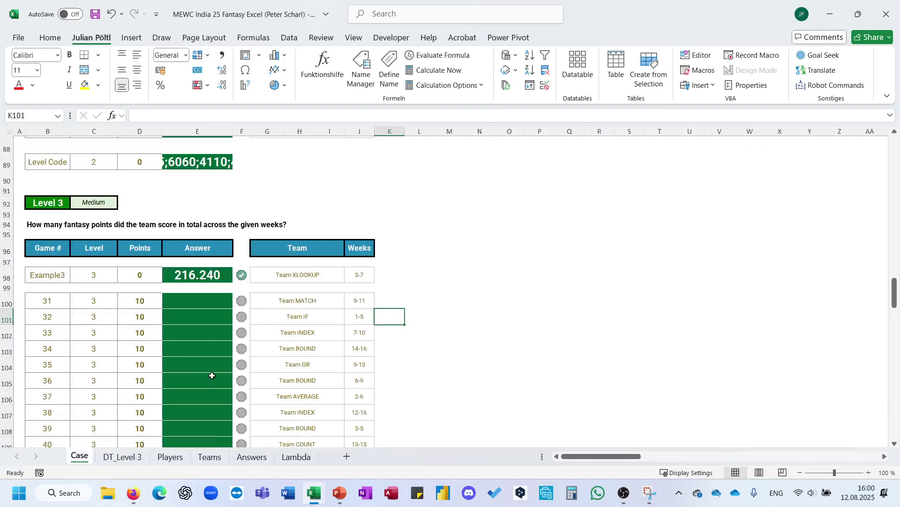
{"action": "scroll", "coordinate": [242, 254], "scroll_direction": "up", "scroll_amount": 2}
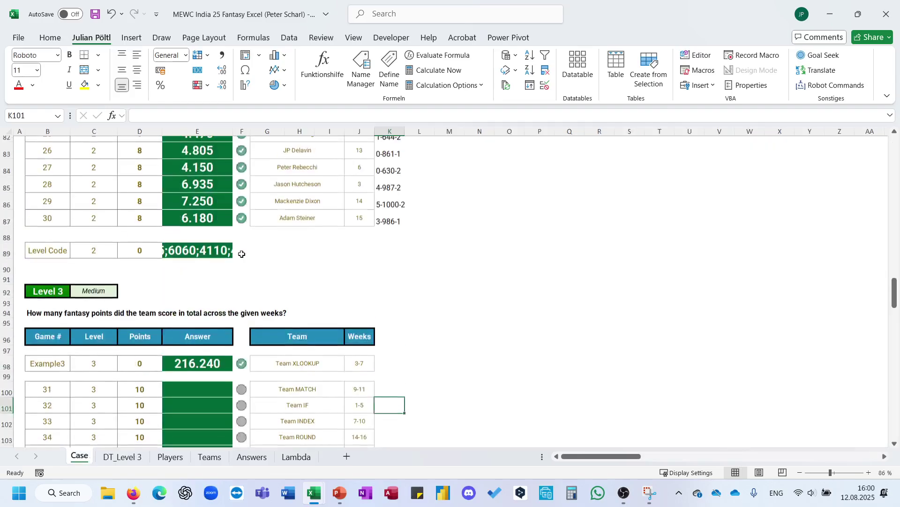
{"action": "left_click", "coordinate": [204, 222]}
{"action": "left_click", "coordinate": [388, 222]}
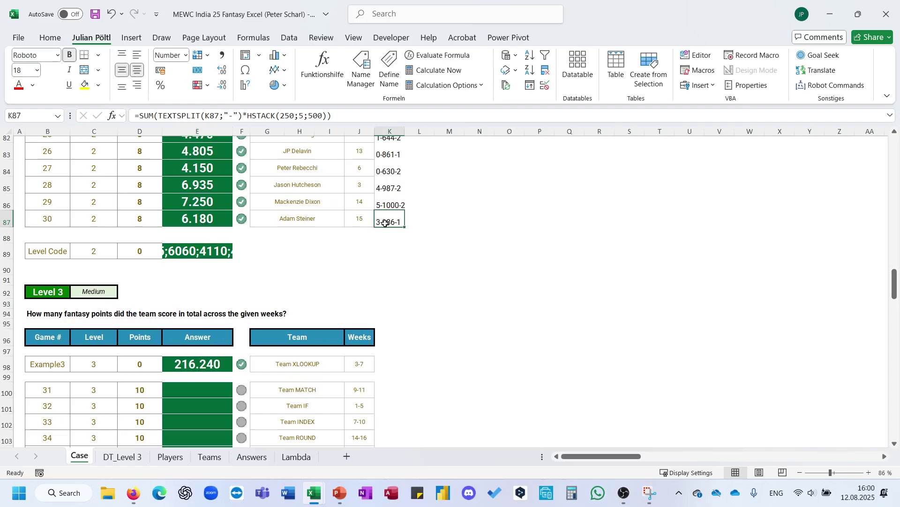
{"action": "key", "text": "F2"}
{"action": "triple_click", "coordinate": [301, 115]}
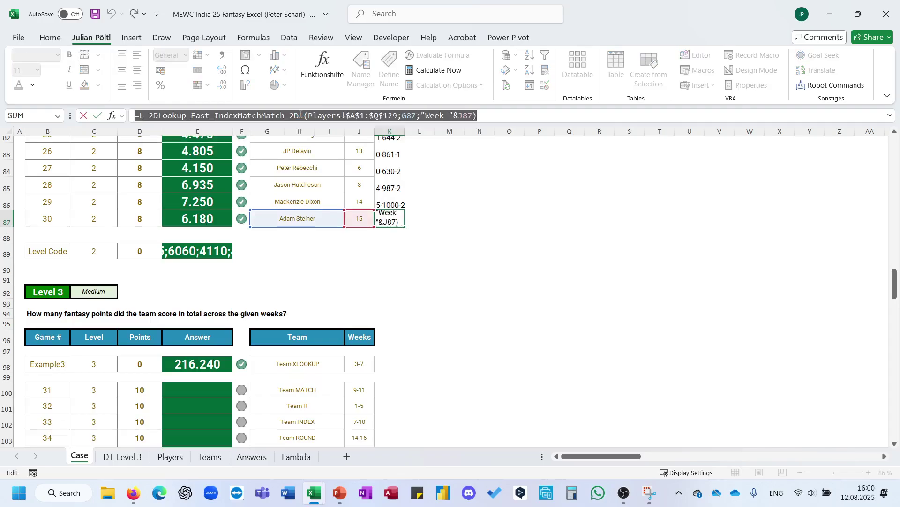
{"action": "key", "text": "Escape"}
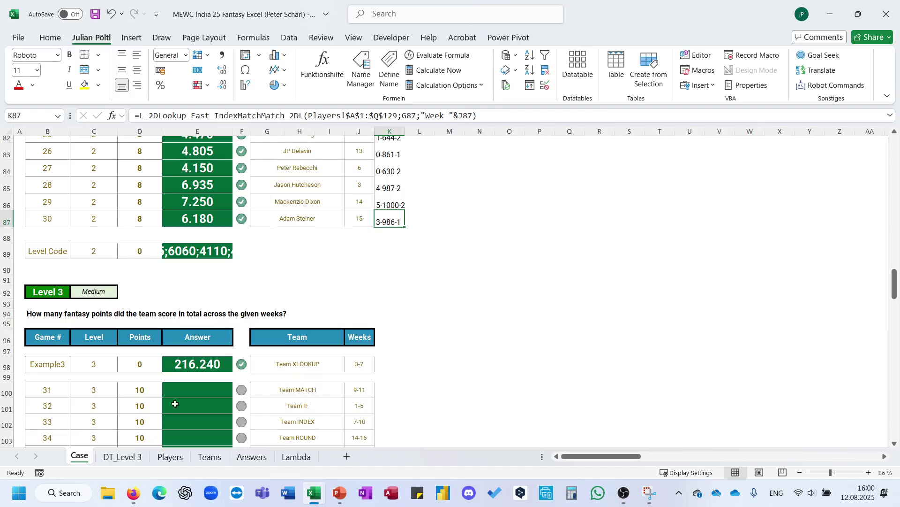
Step: Paste the copied 2D lookup formula into F4 of the DT_Level 3 sheet and enter it
{"action": "left_click", "coordinate": [136, 458]}
{"action": "key", "text": "F2"}
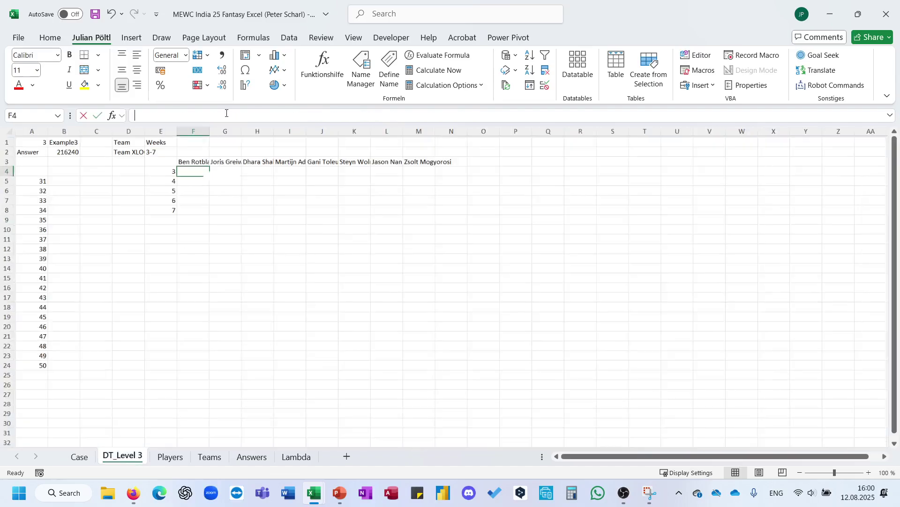
{"action": "key", "text": "ctrl+v"}
{"action": "key", "text": "Return"}
{"action": "key", "text": "Up"}
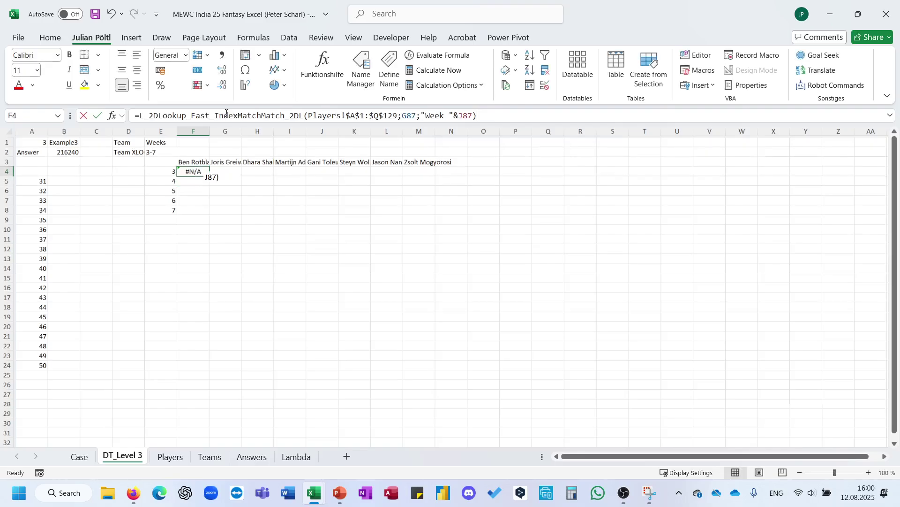
Step: Replace the G87 row lookup value with F3 in the F4 lookup formula and enter it
{"action": "left_click", "coordinate": [333, 116]}
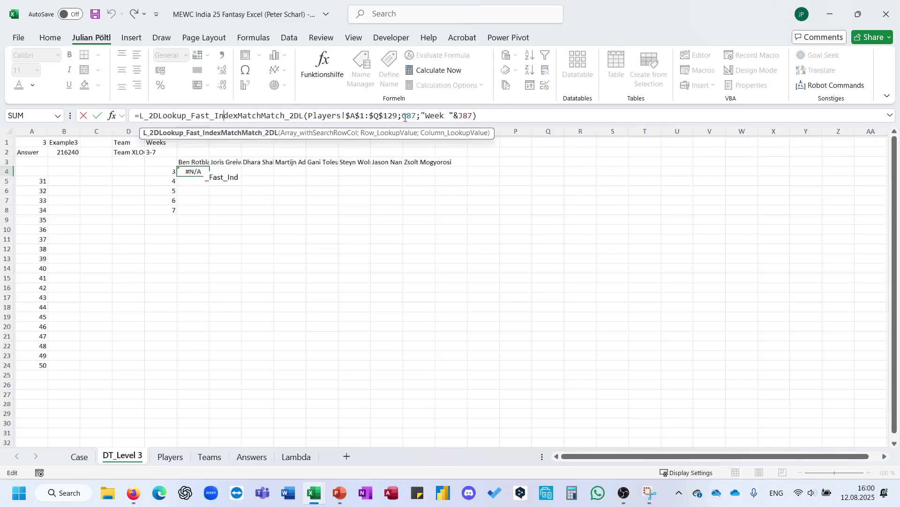
{"action": "double_click", "coordinate": [408, 116]}
{"action": "left_click", "coordinate": [172, 162]}
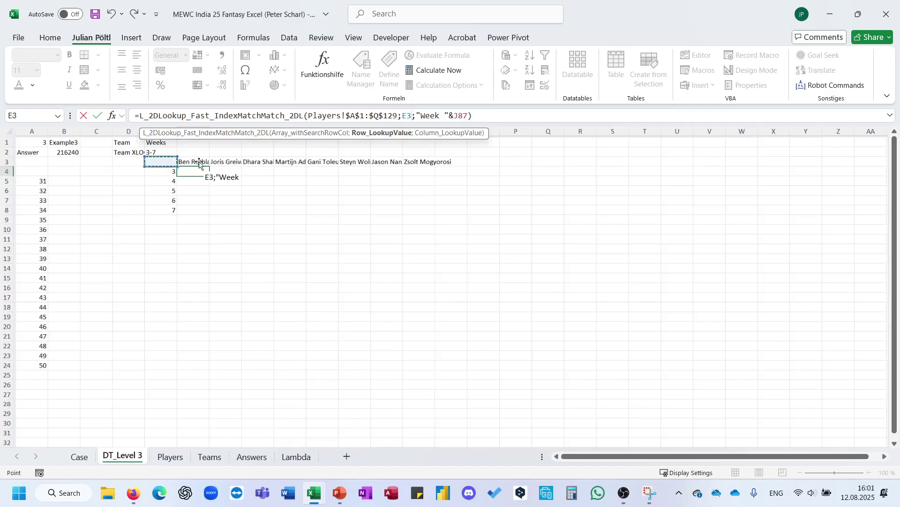
{"action": "left_click", "coordinate": [200, 162]}
{"action": "key", "text": "ctrl+Return"}
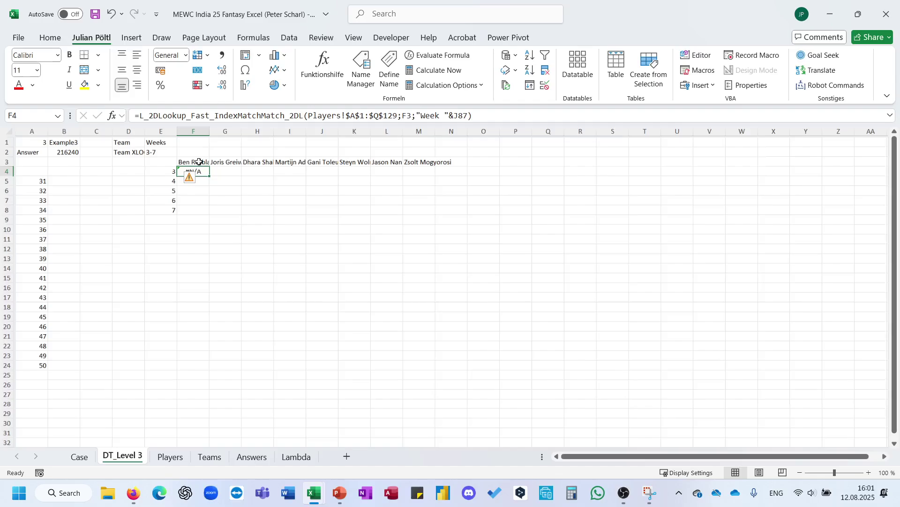
Step: Remove the J87 reference after "Week "& and open a MAP function in front of the lookup in F4
{"action": "double_click", "coordinate": [461, 115]}
{"action": "key", "text": "BackSpace"}
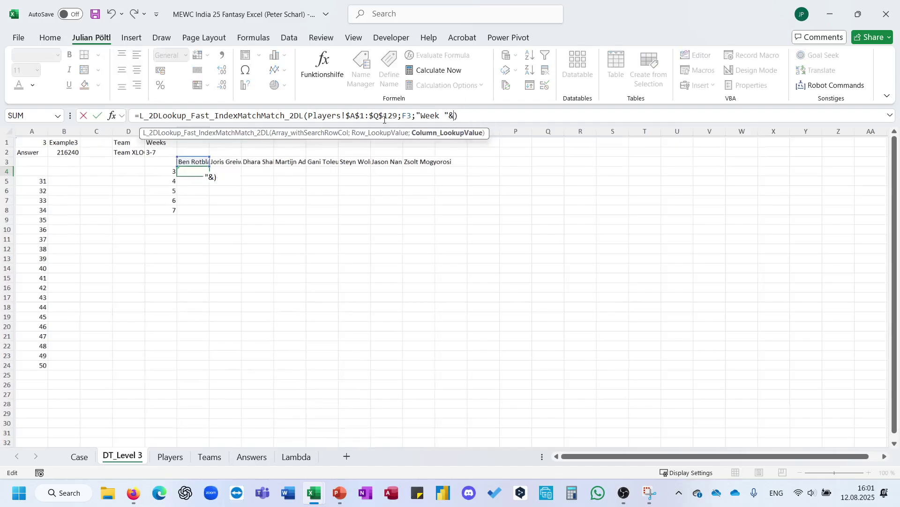
{"action": "left_click", "coordinate": [139, 116]}
{"action": "type", "text": "Ma"}
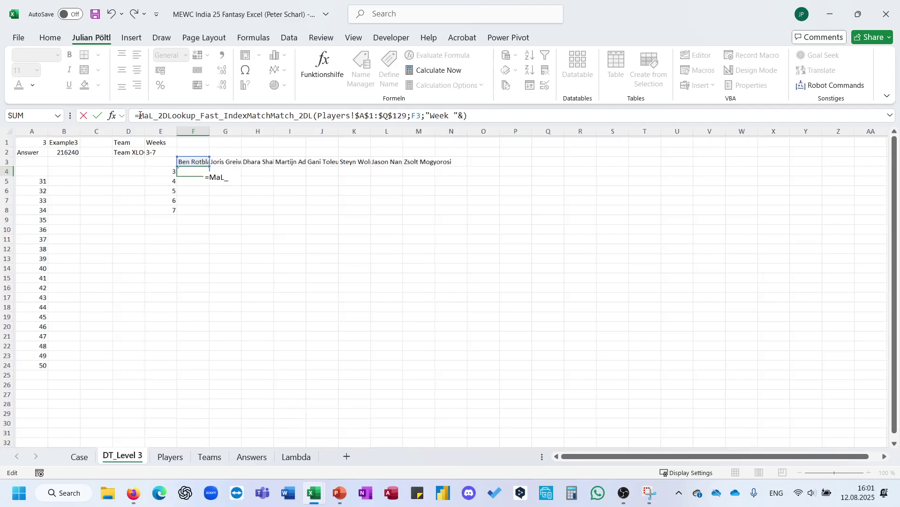
{"action": "type", "text": "p"}
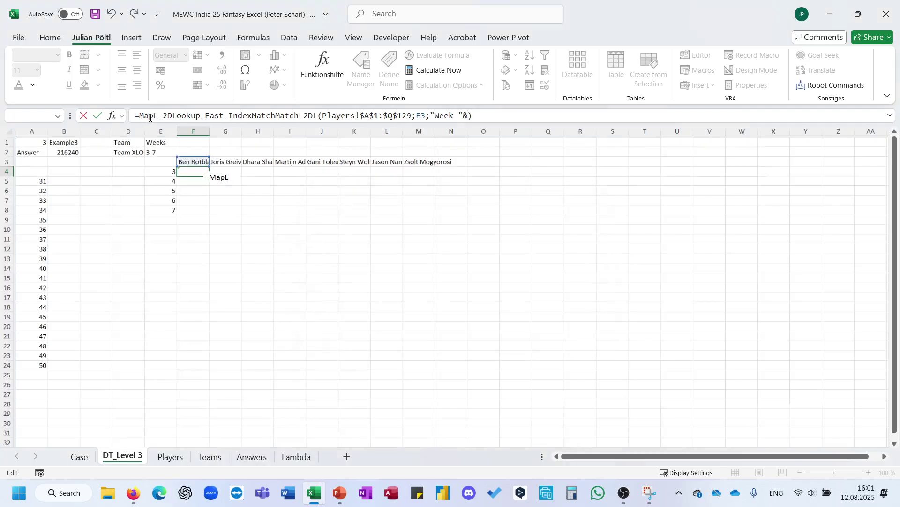
{"action": "type", "text": "("}
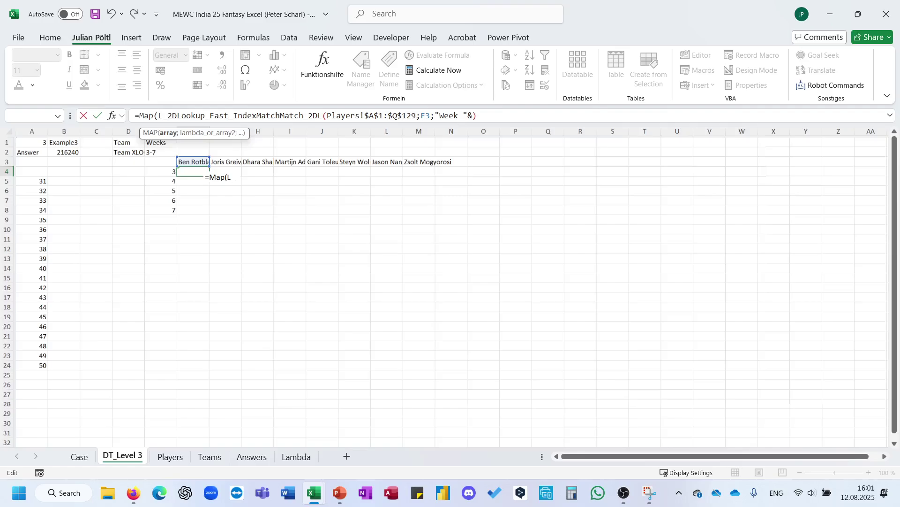
Step: Give MAP the array E4# and a LAMBDA with parameter A, use A as the week number, and enter the formula
{"action": "left_click_drag", "start_coordinate": [140, 171], "coordinate": [170, 218]}
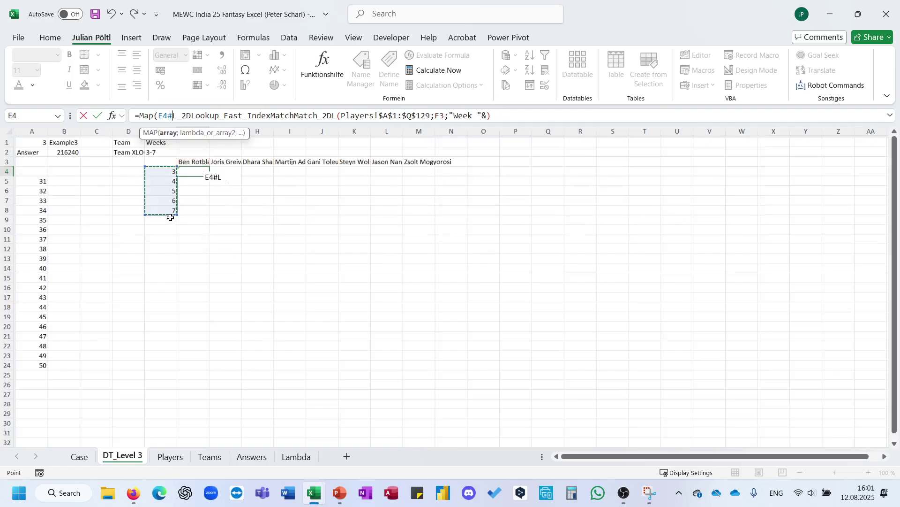
{"action": "type", "text": ";LAMBDA(A;"}
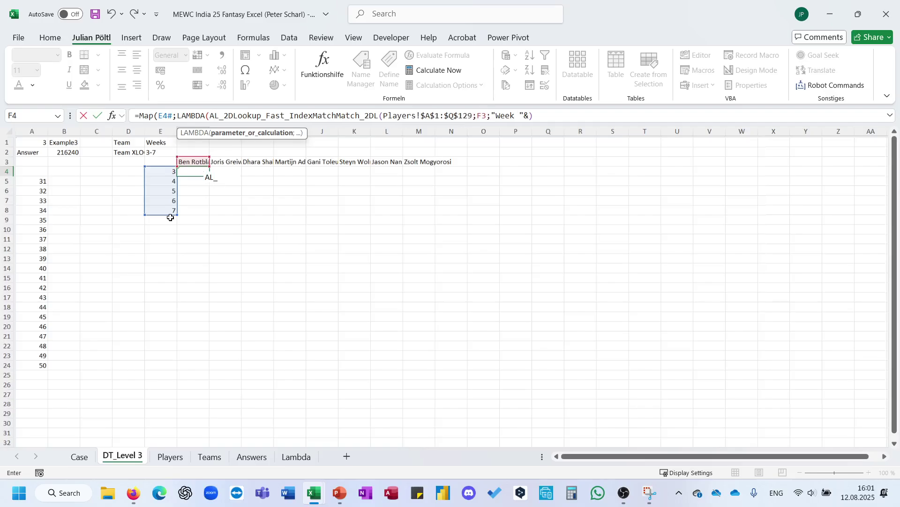
{"action": "left_click", "coordinate": [534, 116]}
{"action": "type", "text": "A))"}
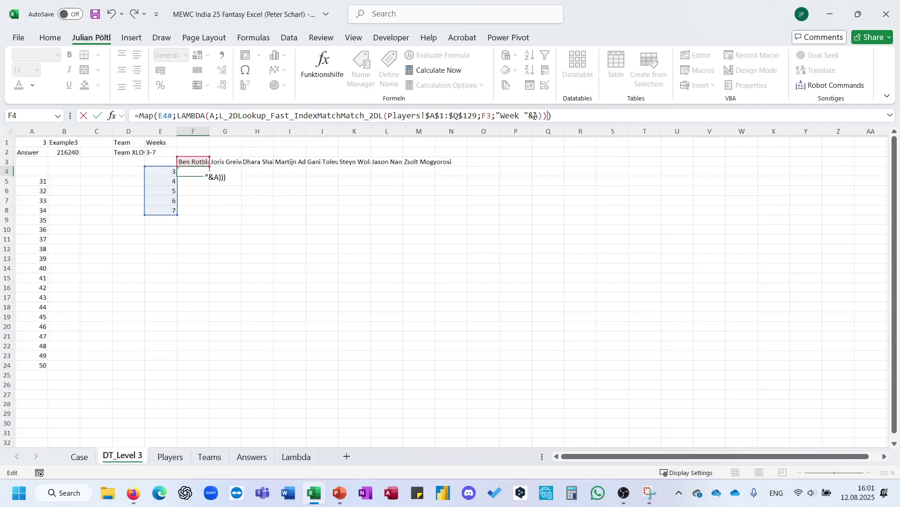
{"action": "key", "text": "ctrl+Return"}
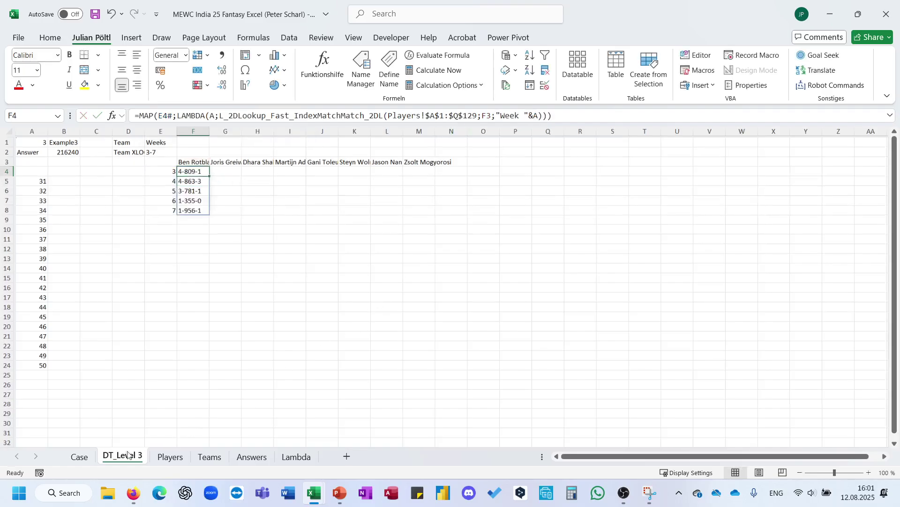
Step: Copy the SUM(TEXTSPLIT(K87;"-")*HSTACK(250;5;500)) formula text from E87 on the Case sheet and return to DT_Level 3
{"action": "left_click", "coordinate": [79, 456]}
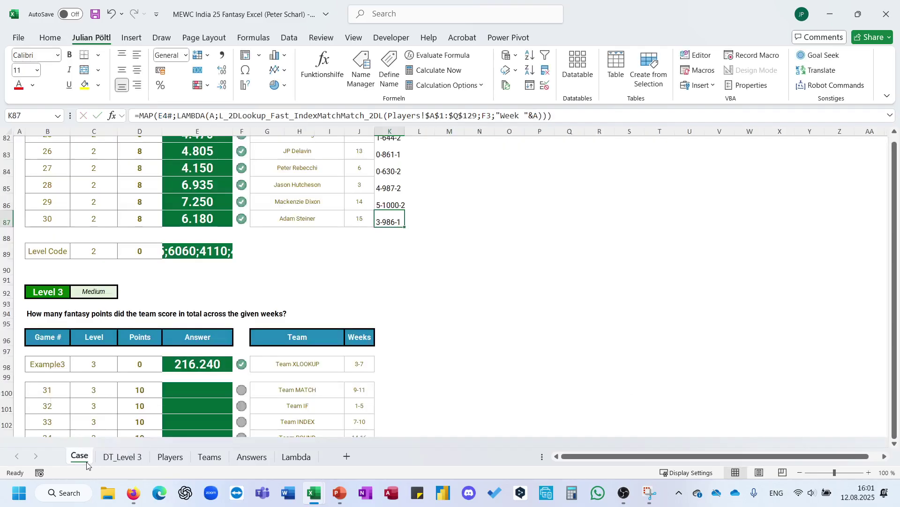
{"action": "left_click", "coordinate": [241, 115]}
{"action": "key", "text": "ctrl+a"}
{"action": "key", "text": "ctrl+c"}
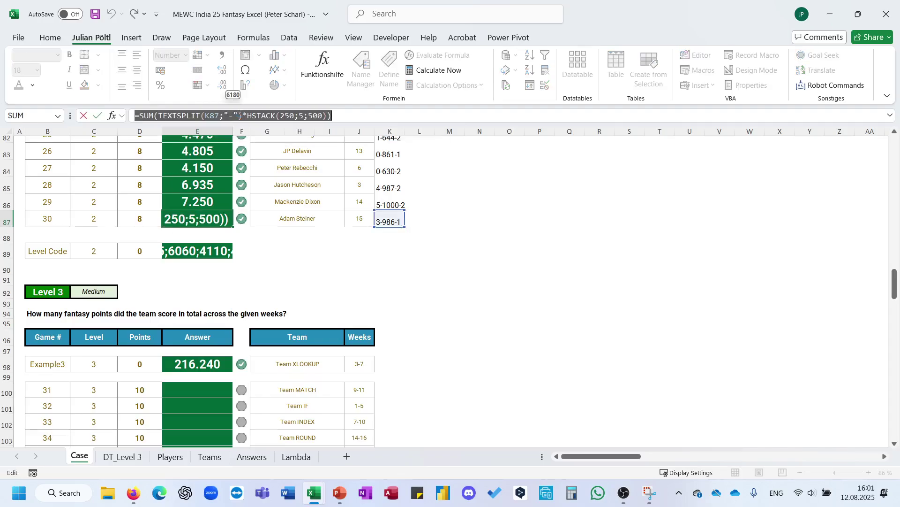
{"action": "key", "text": "Escape"}
{"action": "left_click", "coordinate": [139, 457]}
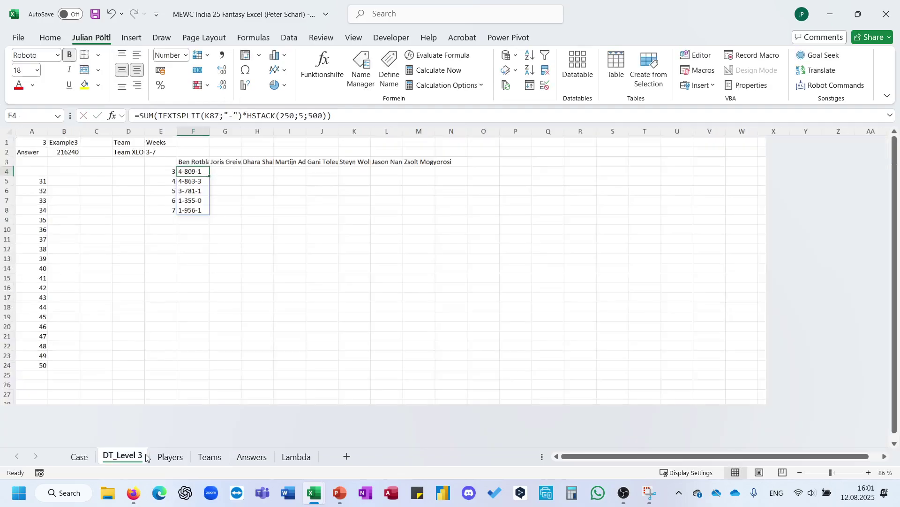
Step: Paste the copied SUM formula into F4 and move the MAP lookup into TEXTSPLIT in place of K87
{"action": "left_click", "coordinate": [140, 115]}
{"action": "key", "text": "ctrl+v"}
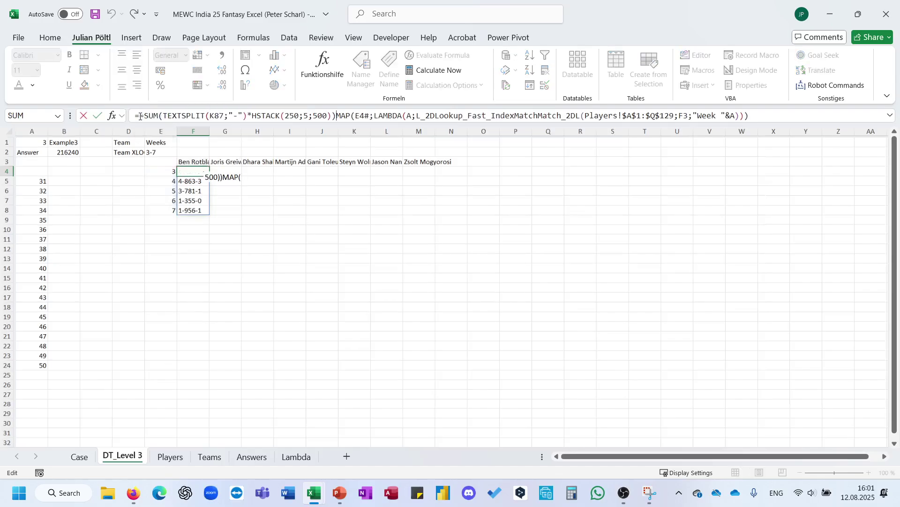
{"action": "left_click_drag", "start_coordinate": [337, 115], "coordinate": [749, 121]}
{"action": "key", "text": "ctrl+c"}
{"action": "key", "text": "Delete"}
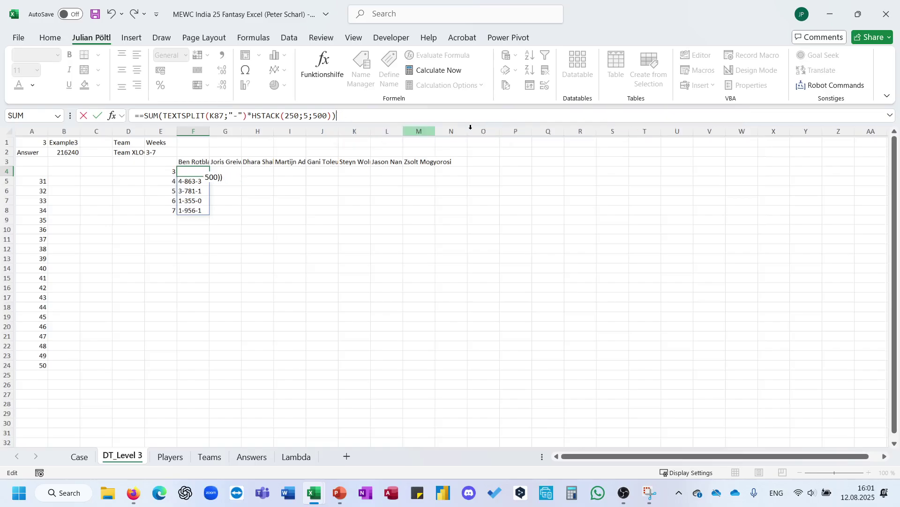
{"action": "double_click", "coordinate": [217, 115]}
{"action": "key", "text": "ctrl+v"}
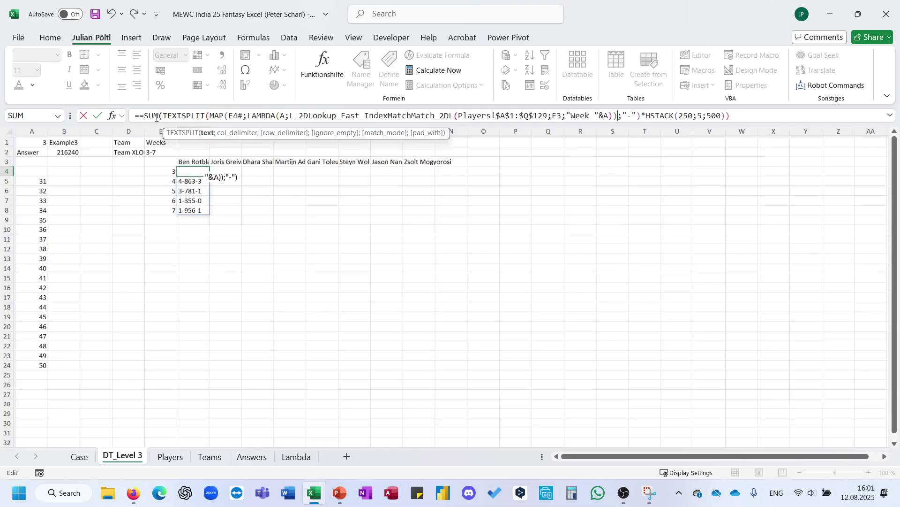
Step: Remove the duplicate equals sign, add the missing closing parenthesis after the MAP lookup, and enter the F4 formula
{"action": "left_click", "coordinate": [144, 117]}
{"action": "key", "text": "BackSpace"}
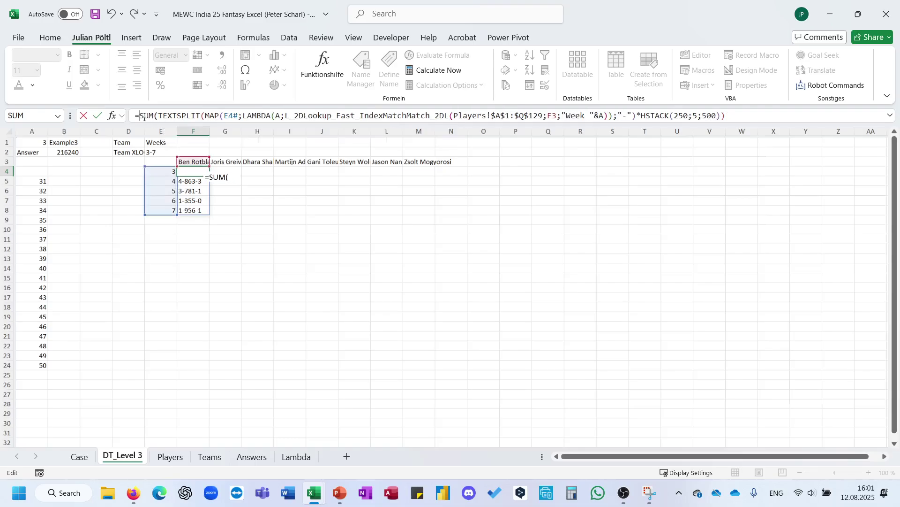
{"action": "left_click", "coordinate": [638, 116]}
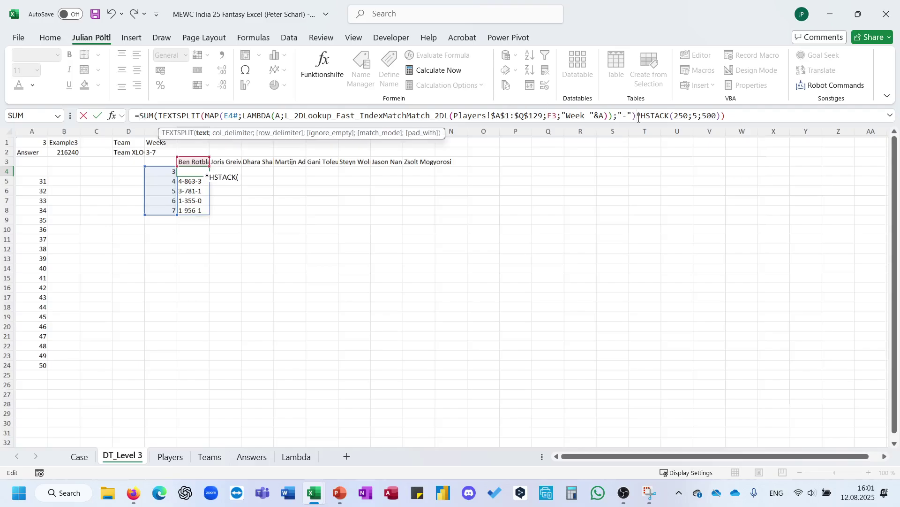
{"action": "left_click", "coordinate": [612, 117]}
{"action": "type", "text": ")"}
{"action": "key", "text": "ctrl+Return"}
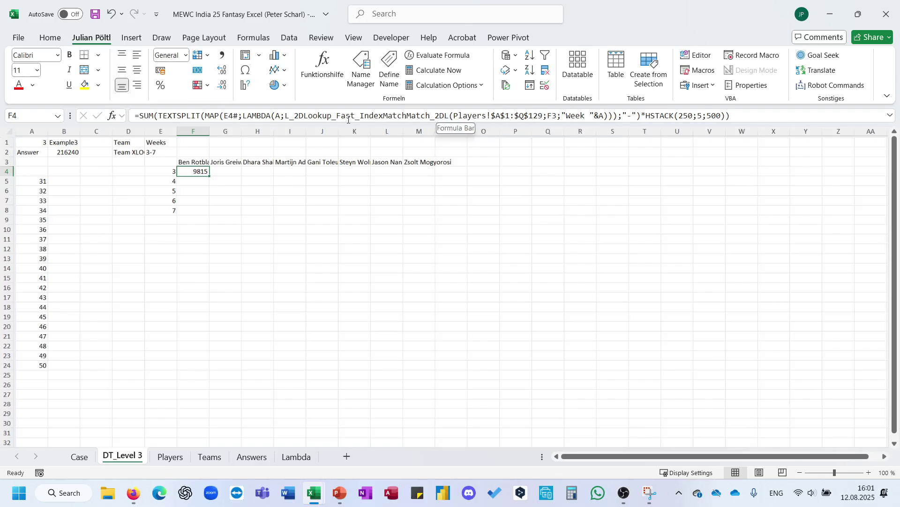
Step: Try removing SUM from the F4 formula, cancel that edit, and undo the TEXTSPLIT wrapping of the MAP lookup
{"action": "double_click", "coordinate": [146, 115]}
{"action": "key", "text": "Delete"}
{"action": "key", "text": "Delete"}
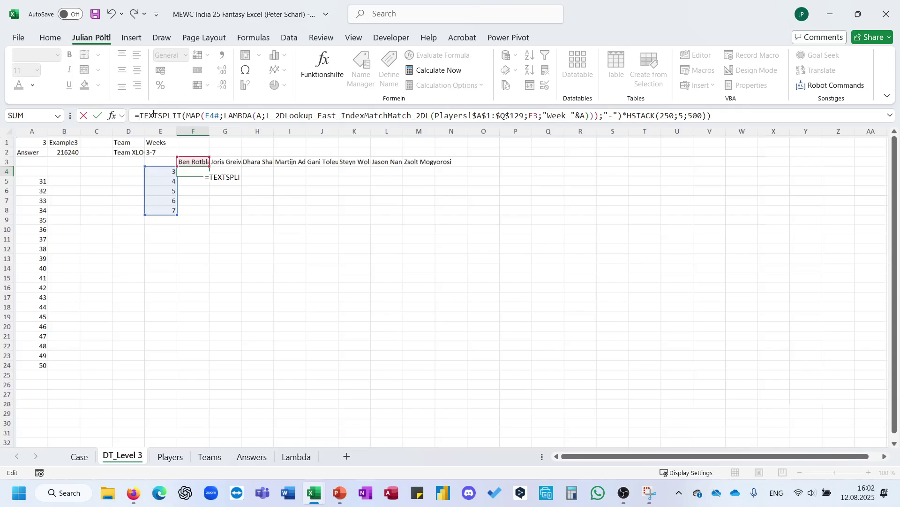
{"action": "key", "text": "Escape"}
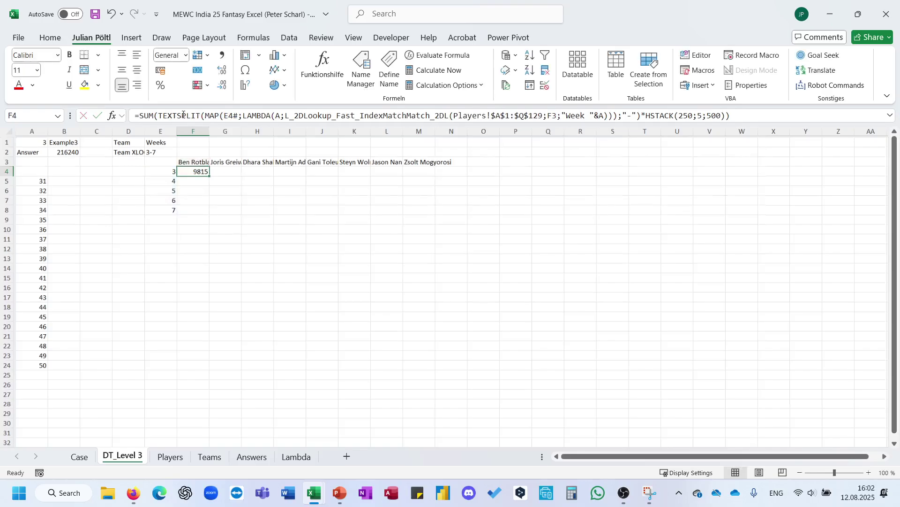
{"action": "key", "text": "ctrl+z"}
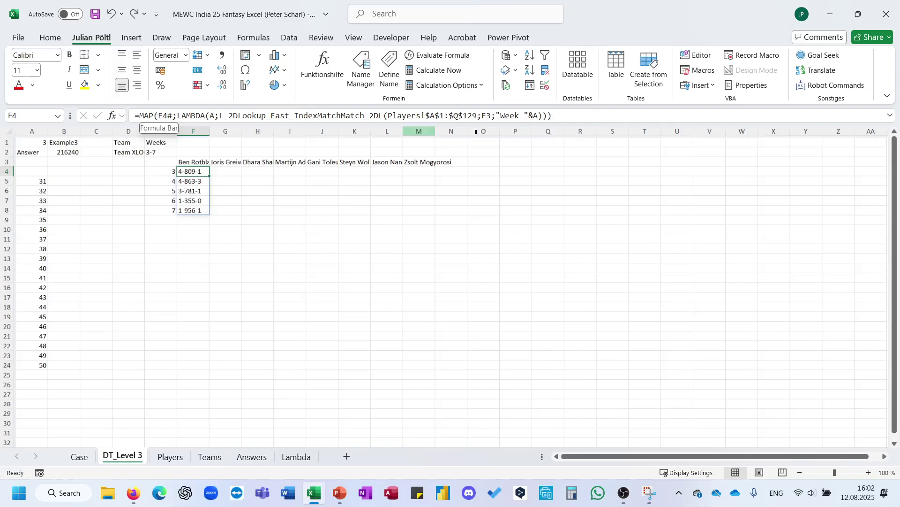
{"action": "left_click", "coordinate": [219, 117]}
{"action": "type", "text": "Let("}
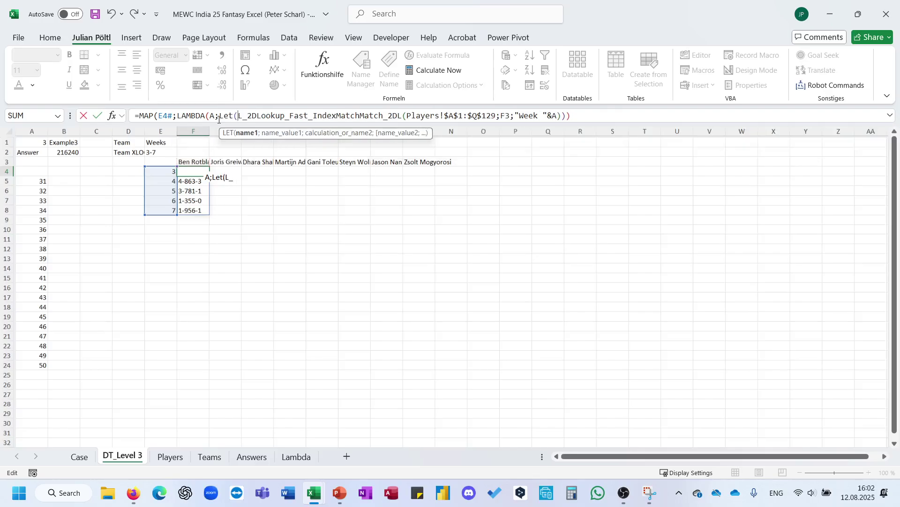
{"action": "type", "text": "L;"}
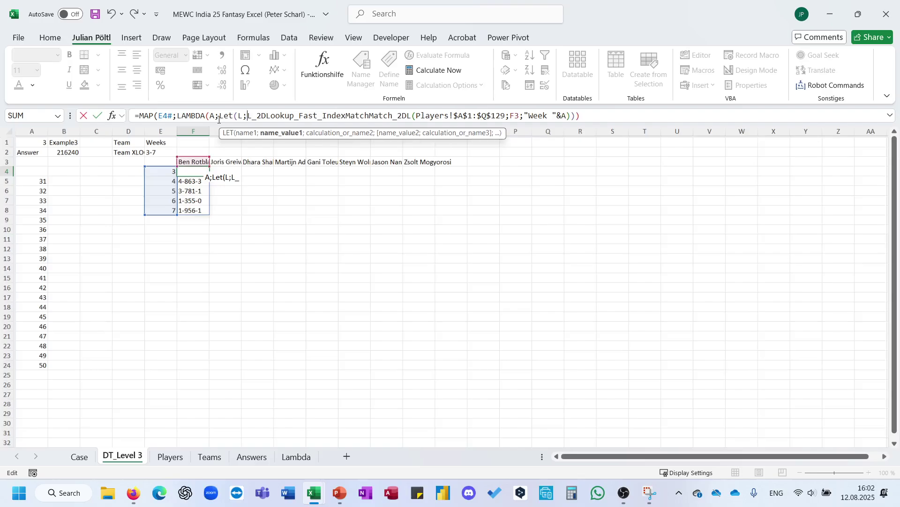
{"action": "left_click", "coordinate": [586, 116]}
{"action": "key", "text": "BackSpace"}
{"action": "key", "text": "BackSpace"}
{"action": "type", "text": ")"}
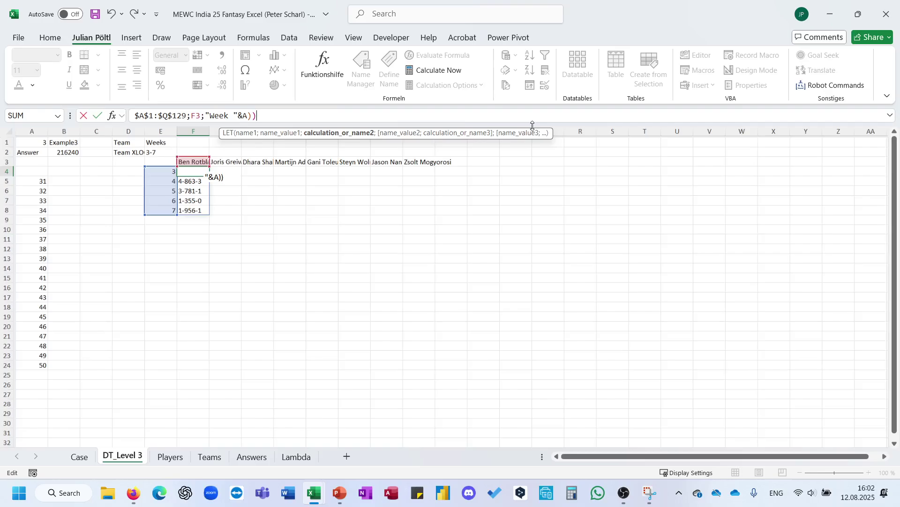
{"action": "type", "text": ")"}
{"action": "key", "text": "ctrl+Return"}
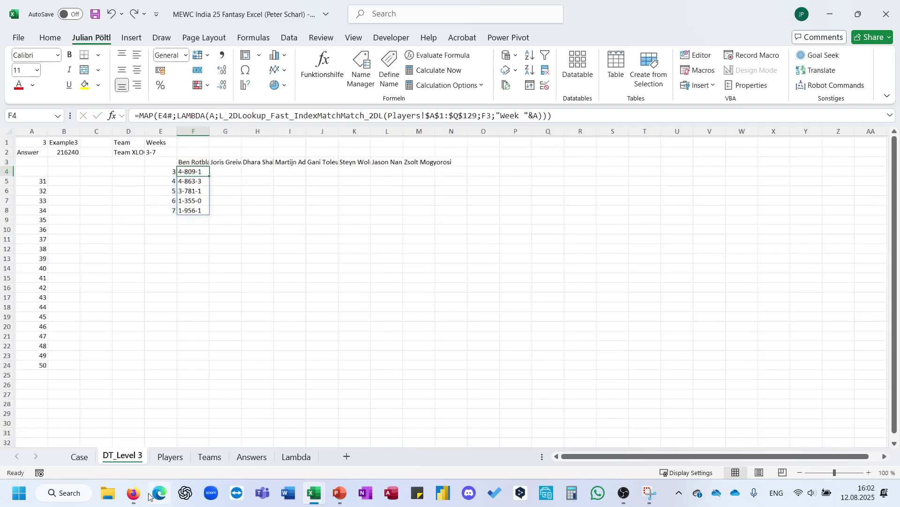
Step: Copy the TEXTSPLIT scoring formula from E87 on the Case sheet again and go back to DT_Level 3
{"action": "left_click", "coordinate": [80, 457]}
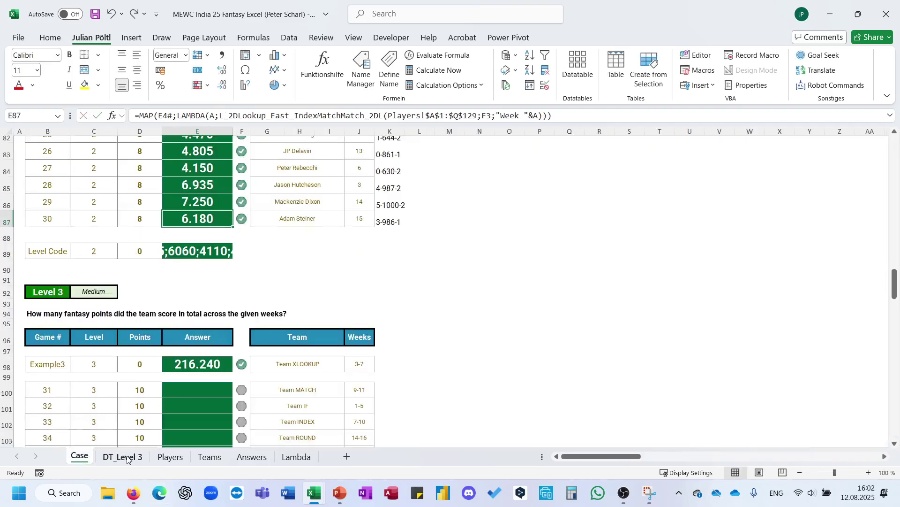
{"action": "left_click", "coordinate": [202, 116]}
{"action": "key", "text": "ctrl+a"}
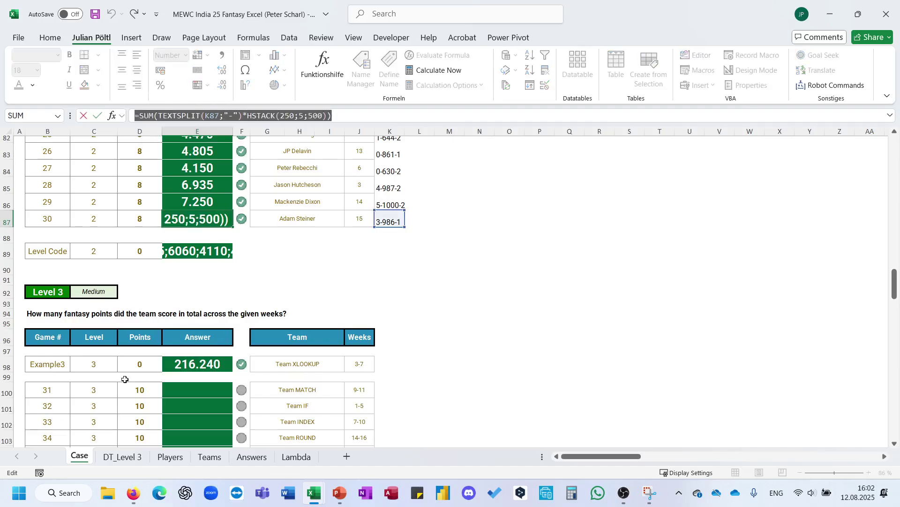
{"action": "key", "text": "Escape"}
{"action": "left_click", "coordinate": [123, 456]}
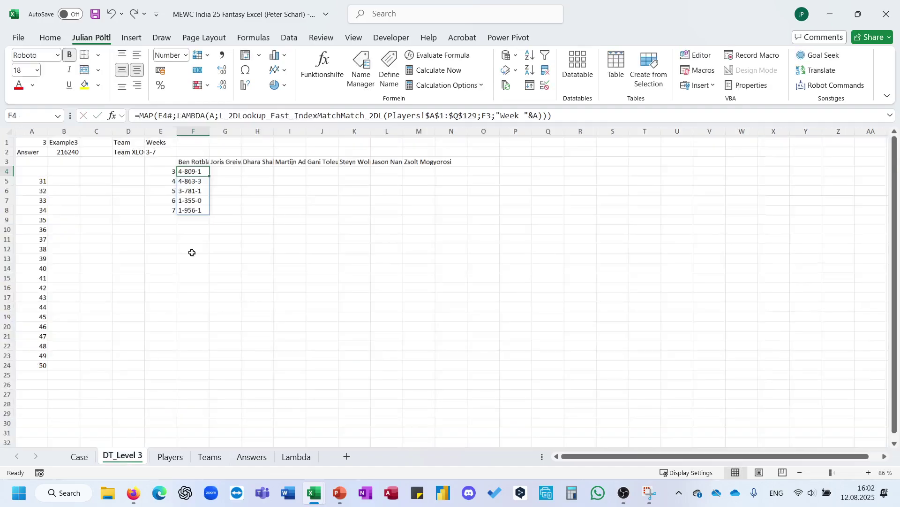
Step: Open a LET in front of MAP in F4 that assigns the MAP lookup result to the name L
{"action": "left_click", "coordinate": [141, 116]}
{"action": "type", "text": "Le"}
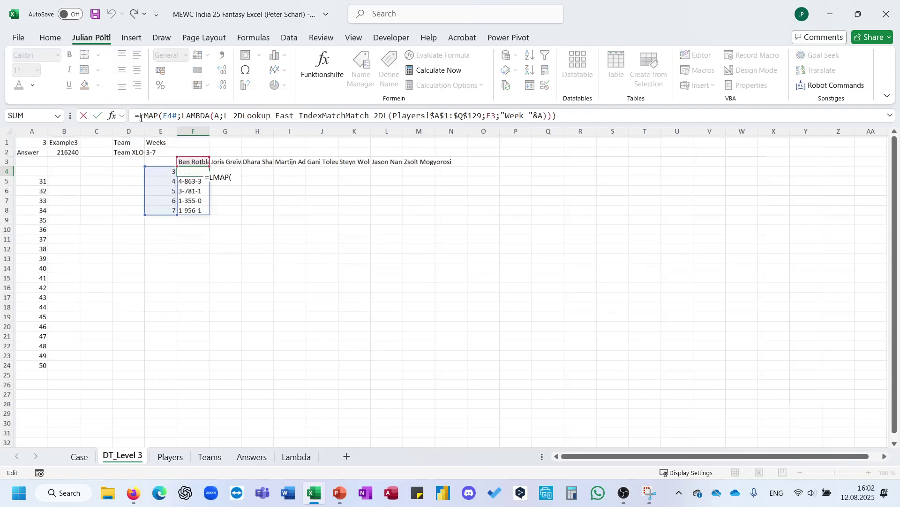
{"action": "type", "text": "t(L;"}
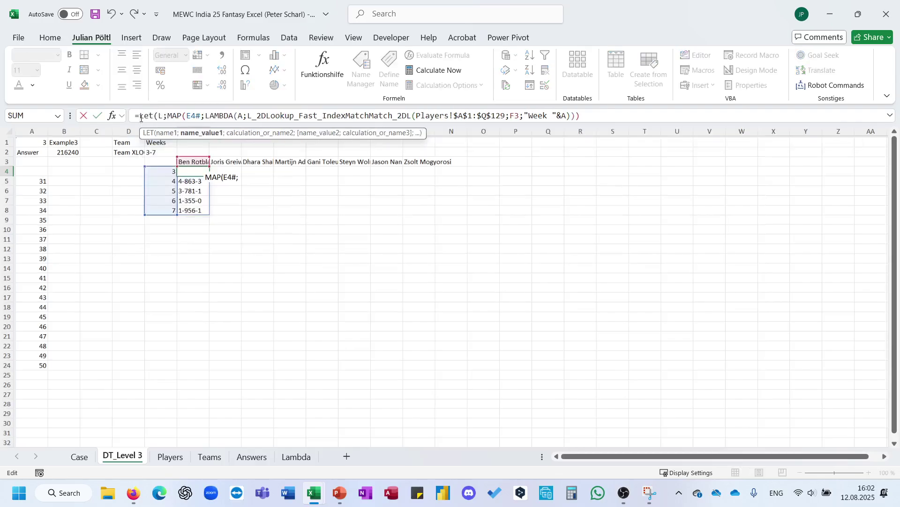
Step: Complete the LET in F4 with the calculation SUM(TEXTSPLIT(L;"-")*HSTACK(250;5;500)), replacing the K87 reference with L, and enter it
{"action": "left_click", "coordinate": [614, 115]}
{"action": "type", "text": ";=SUM(TEXTSPLIT(K87;\"-\")*HSTACK(250;5;500))"}
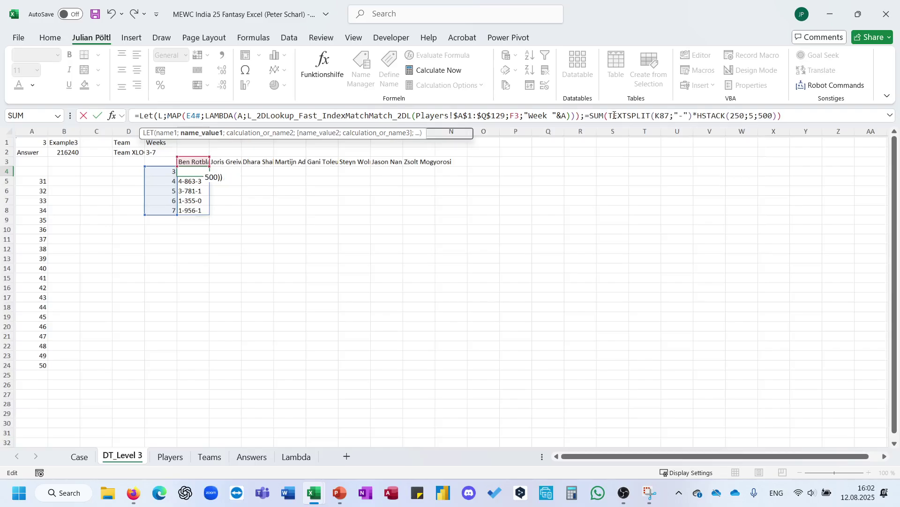
{"action": "left_click", "coordinate": [590, 115]}
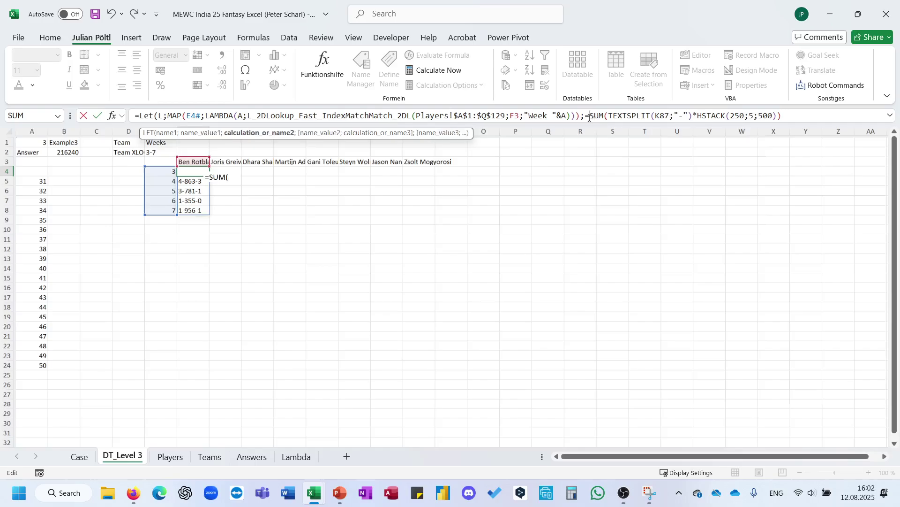
{"action": "key", "text": "BackSpace"}
{"action": "double_click", "coordinate": [653, 115]}
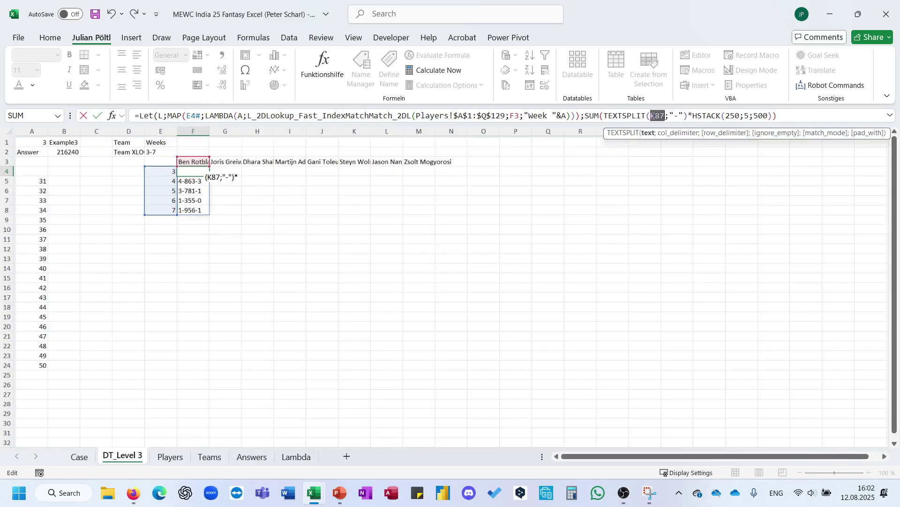
{"action": "key", "text": "BackSpace"}
{"action": "type", "text": "L"}
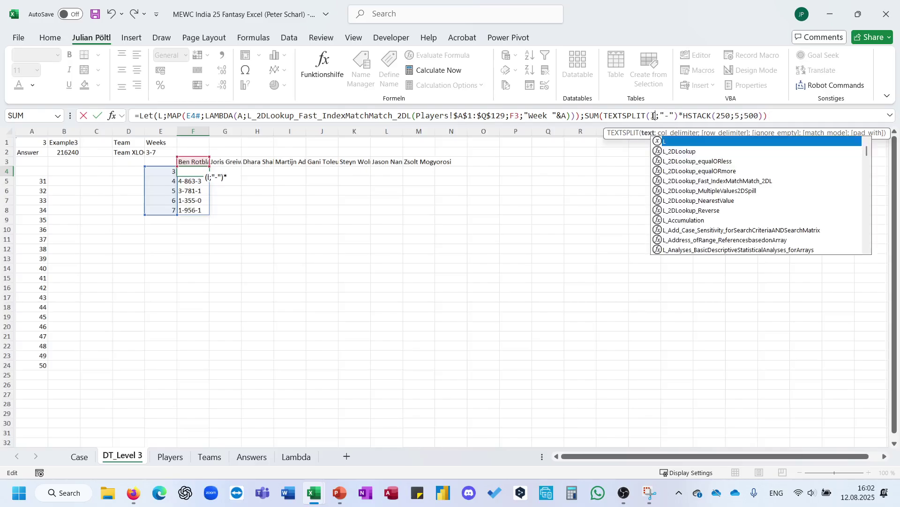
{"action": "key", "text": "Escape"}
{"action": "key", "text": "Return"}
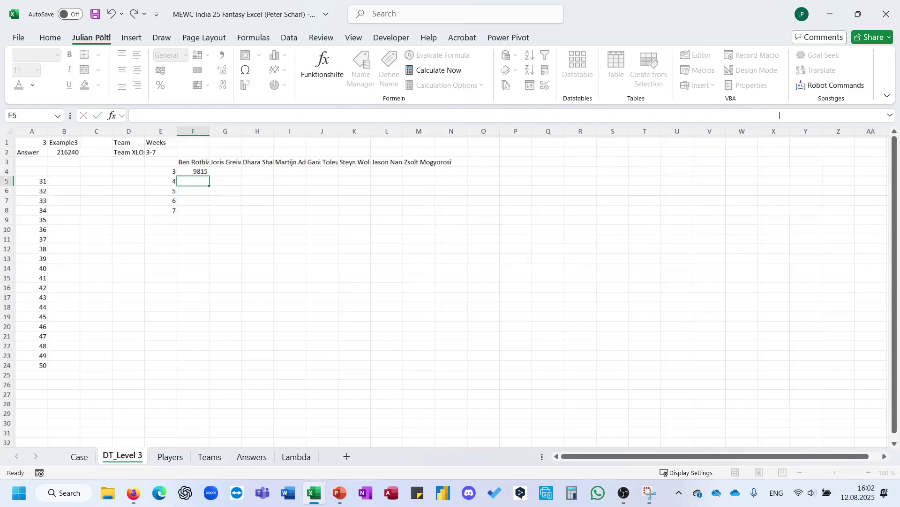
Step: Open an inner LET in F4's LAMBDA that assigns the L_2DLookup_Fast_IndexMatchMatch_2DL result to the name l
{"action": "key", "text": "Up"}
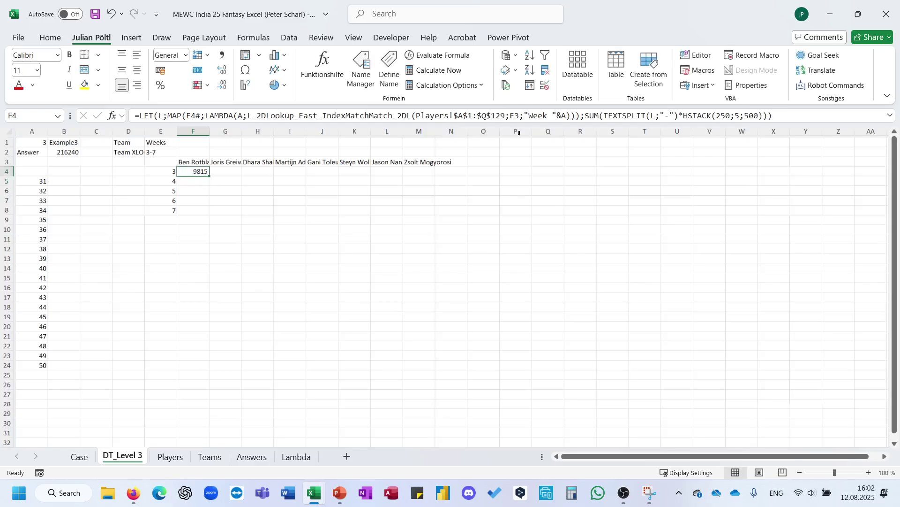
{"action": "left_click", "coordinate": [594, 115]}
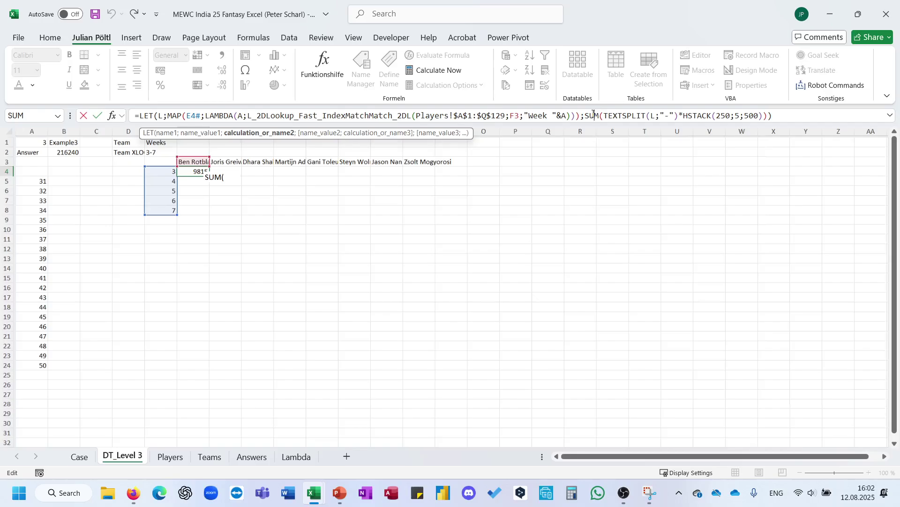
{"action": "key", "text": "Escape"}
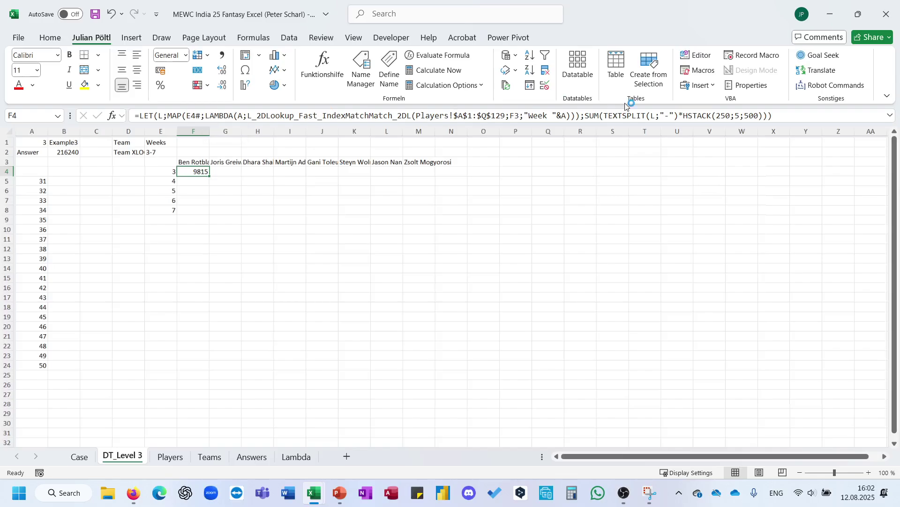
{"action": "left_click", "coordinate": [586, 116]}
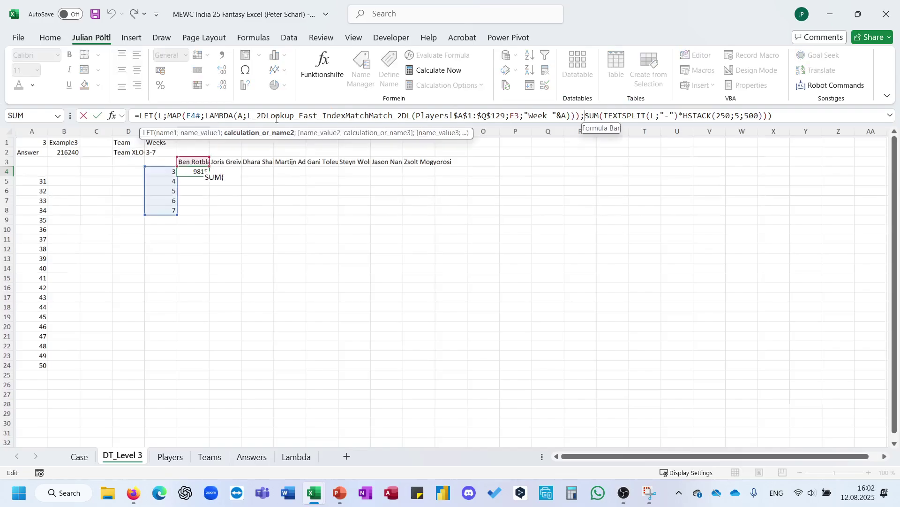
{"action": "left_click", "coordinate": [245, 120]}
{"action": "type", "text": "Let(l;"}
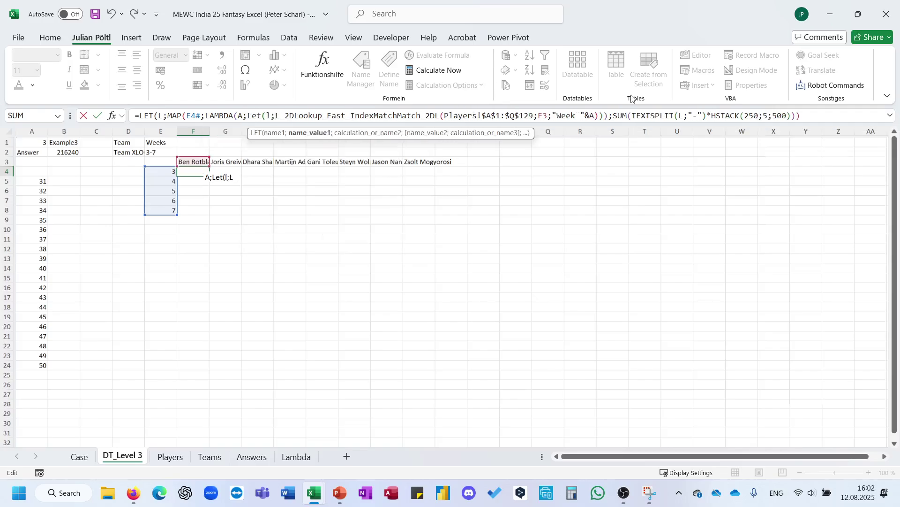
Step: Move the SUM(TEXTSPLIT(L;"-")*HSTACK(250;5;500)) calculation into the inner LET after the lookup and correct the closing parentheses
{"action": "left_click_drag", "start_coordinate": [614, 118], "coordinate": [790, 119]}
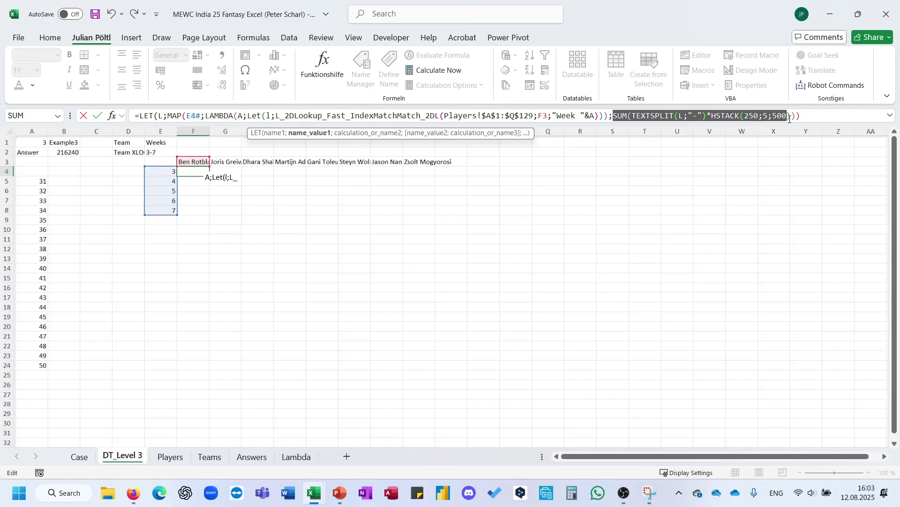
{"action": "key", "text": "ctrl+x"}
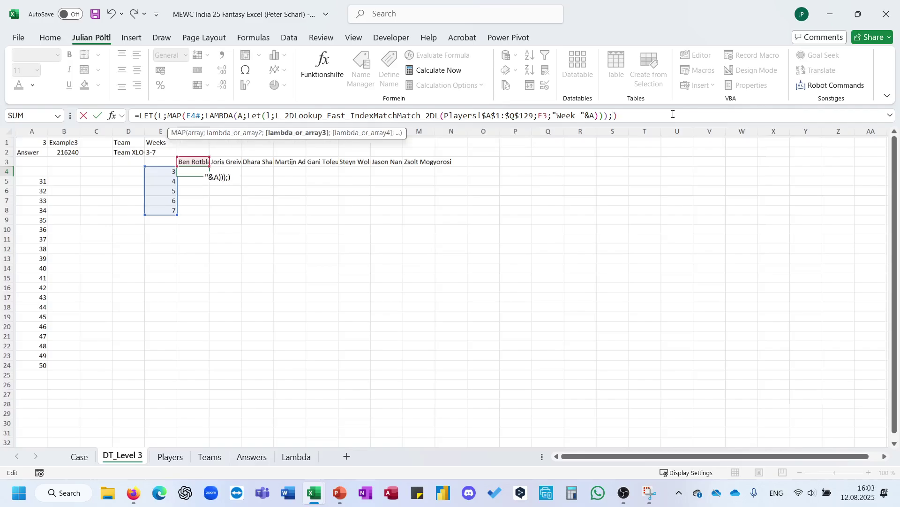
{"action": "left_click", "coordinate": [604, 117]}
{"action": "type", "text": ")"}
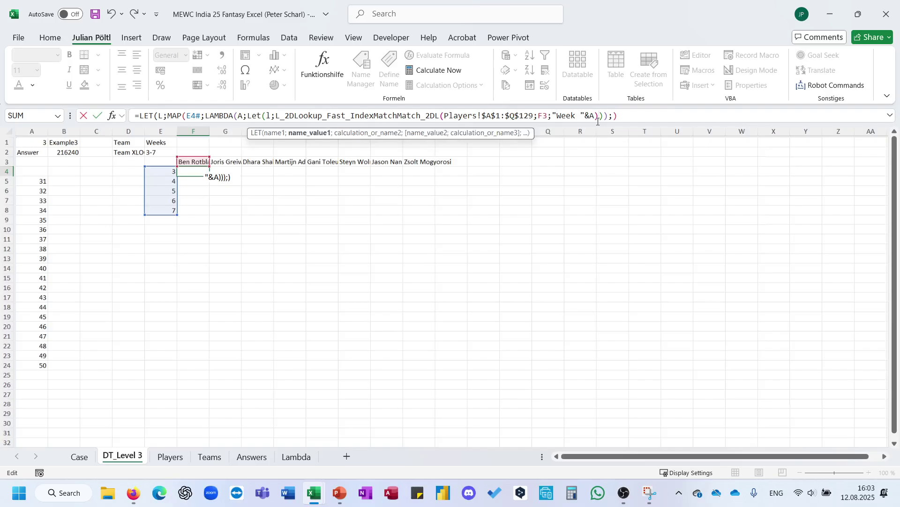
{"action": "type", "text": ";"}
{"action": "key", "text": "ctrl+v"}
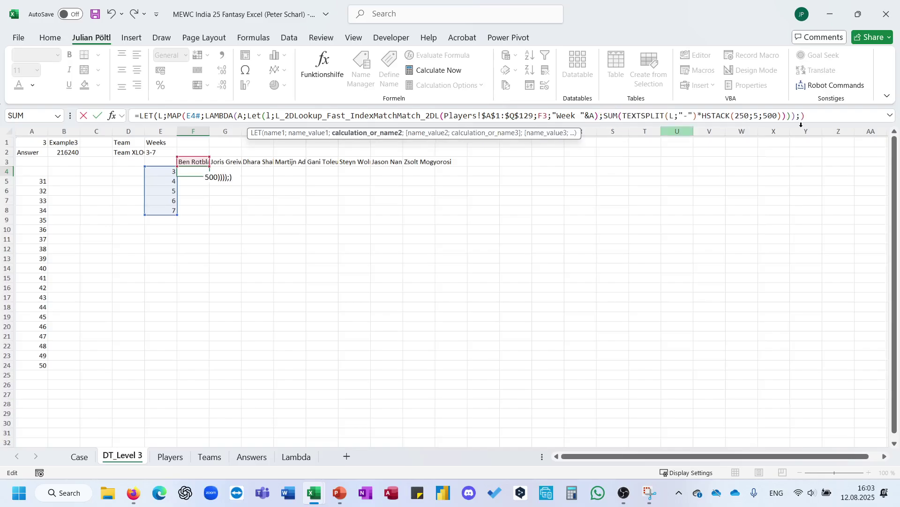
{"action": "key", "text": "Delete"}
{"action": "key", "text": "Delete"}
{"action": "key", "text": "Delete"}
{"action": "type", "text": "))"}
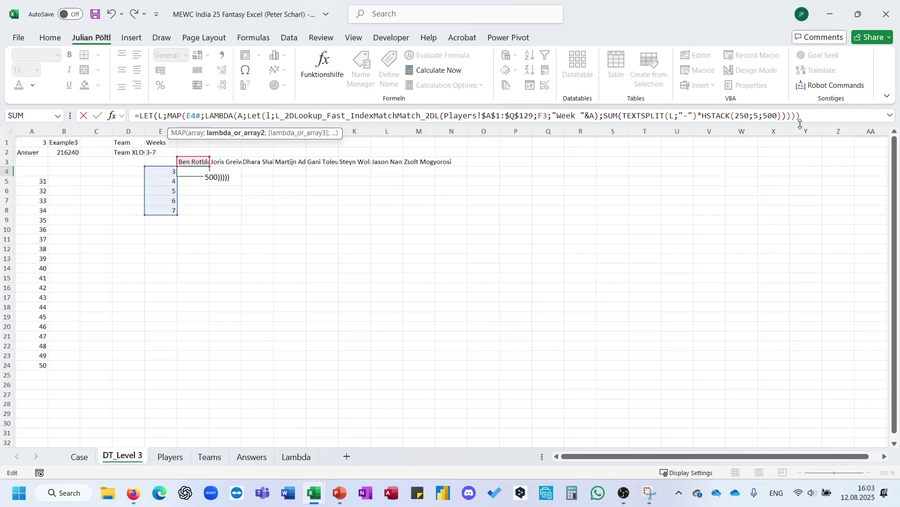
Step: Remove the outer LET and its name L from the F4 formula so it starts with MAP, and enter it
{"action": "double_click", "coordinate": [151, 115]}
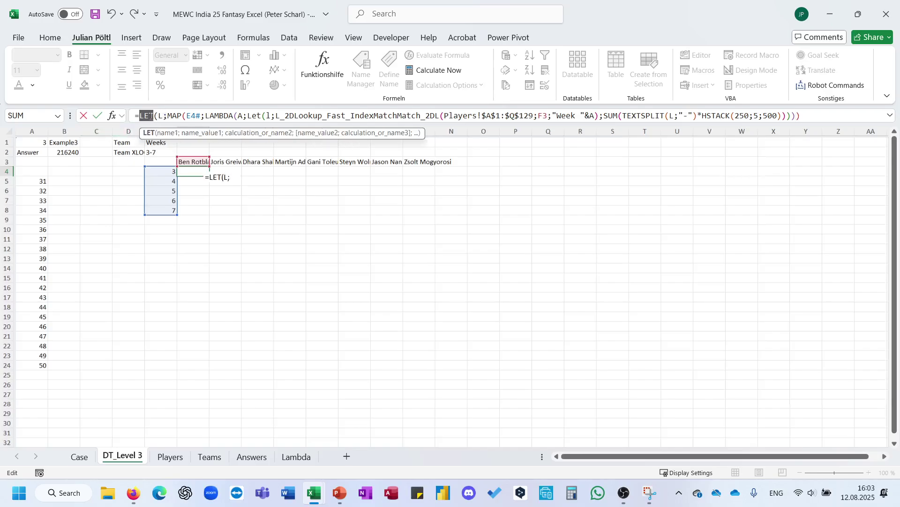
{"action": "key", "text": "Delete"}
{"action": "key", "text": "Delete"}
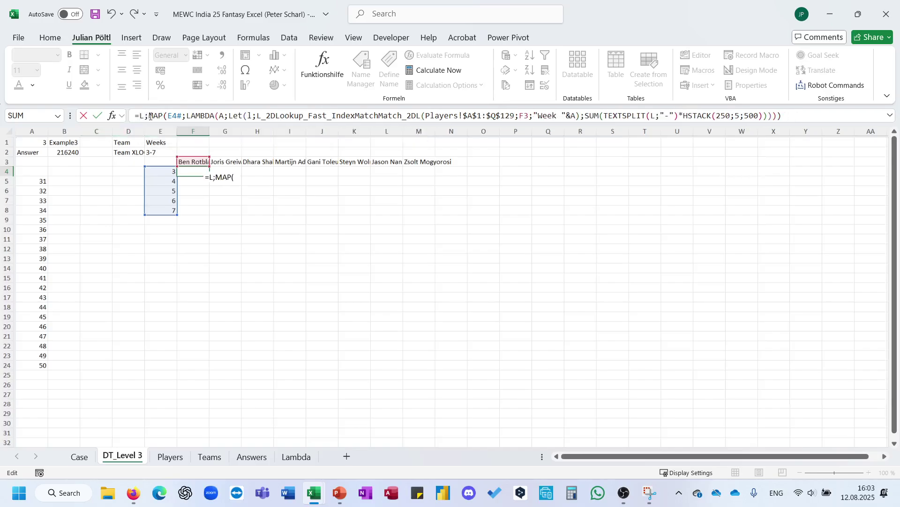
{"action": "key", "text": "Delete"}
{"action": "key", "text": "Delete"}
{"action": "key", "text": "Return"}
Step: Try copying the F4 formula to G4 with its relative E4# reference
{"action": "key", "text": "Up"}
{"action": "key", "text": "ctrl+c"}
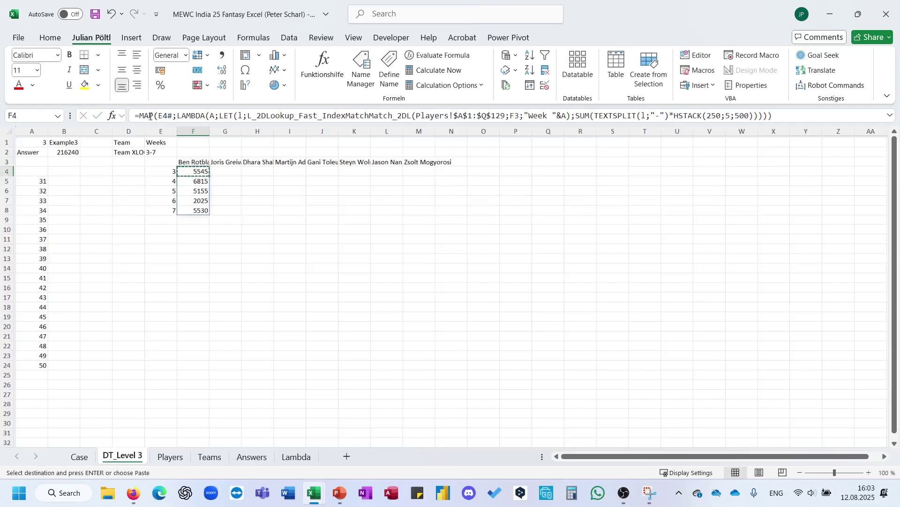
{"action": "key", "text": "Right"}
{"action": "key", "text": "ctrl+v"}
Step: Make the week reference in the F4 formula absolute as $E$4# and enter the formula
{"action": "key", "text": "Left"}
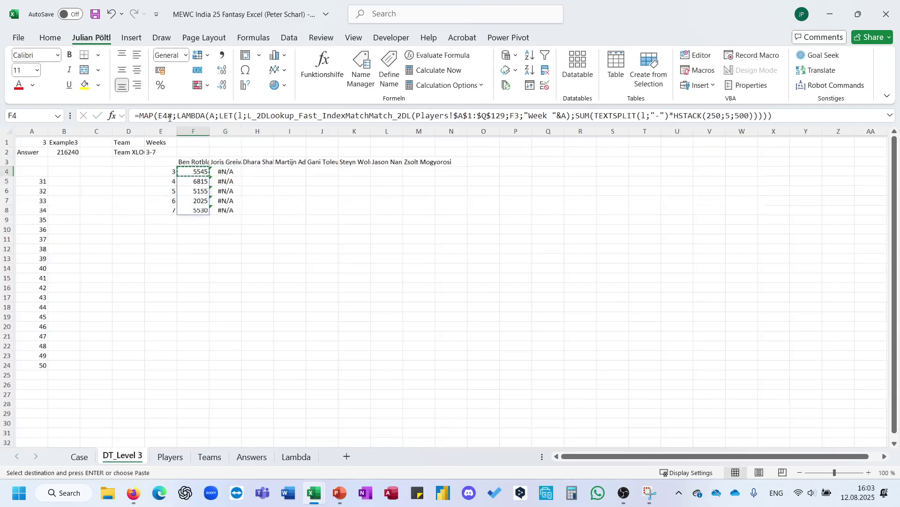
{"action": "left_click", "coordinate": [169, 117]}
{"action": "key", "text": "F4"}
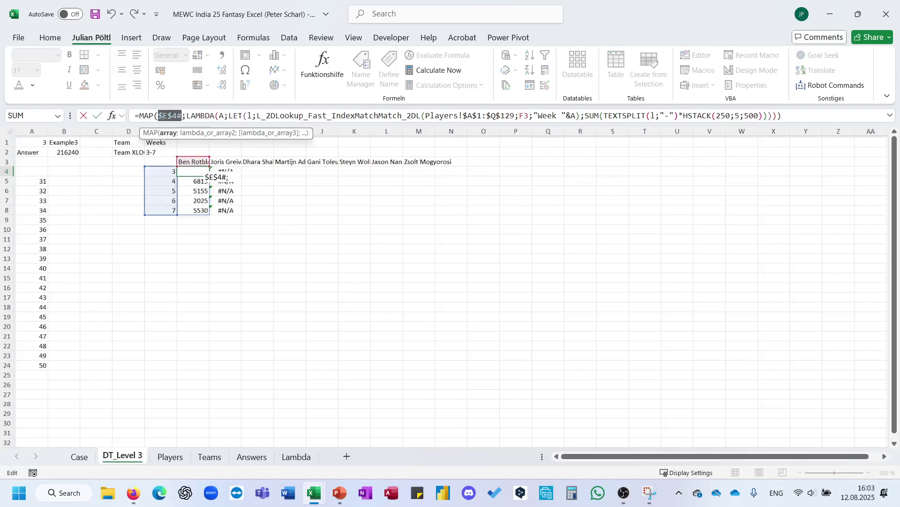
{"action": "key", "text": "Return"}
Step: Copy the F4 formula across to M4 so every player column gets weekly points
{"action": "key", "text": "Up"}
{"action": "key", "text": "ctrl+c"}
{"action": "key", "text": "shift+Right"}
{"action": "key", "text": "shift+Right"}
{"action": "key", "text": "shift+Right"}
{"action": "key", "text": "shift+Right"}
{"action": "key", "text": "shift+Right"}
{"action": "key", "text": "shift+Right"}
{"action": "key", "text": "shift+Right"}
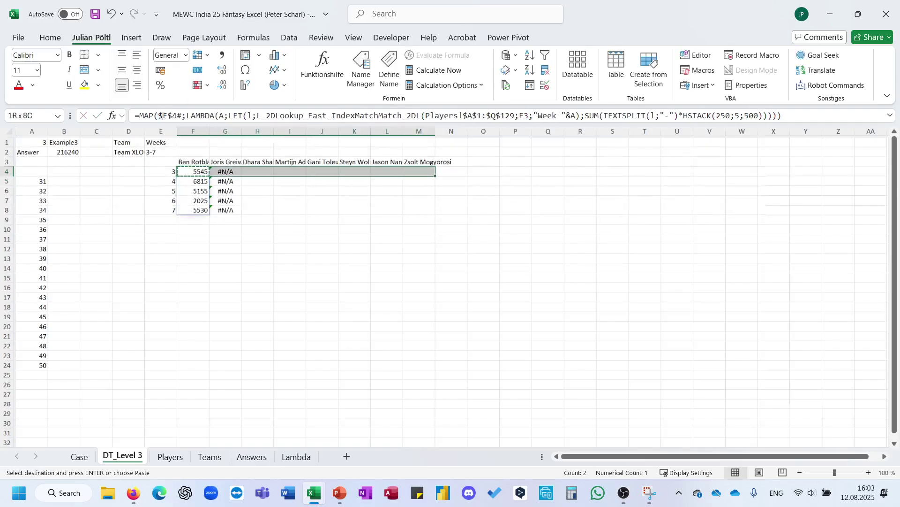
{"action": "key", "text": "Return"}
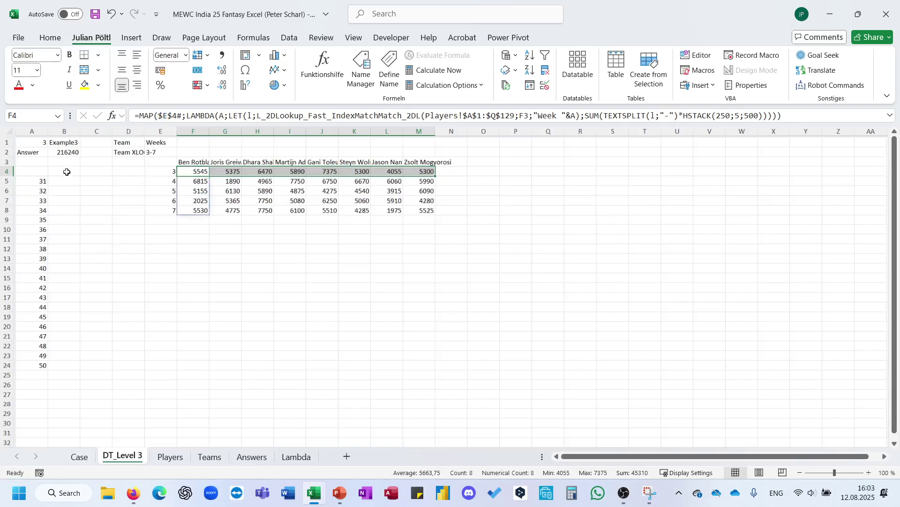
Step: Enter a SUM of the weekly player points in F4:M8 in cell B4
{"action": "left_click", "coordinate": [67, 172]}
{"action": "type", "text": "=su"}
{"action": "key", "text": "Tab"}
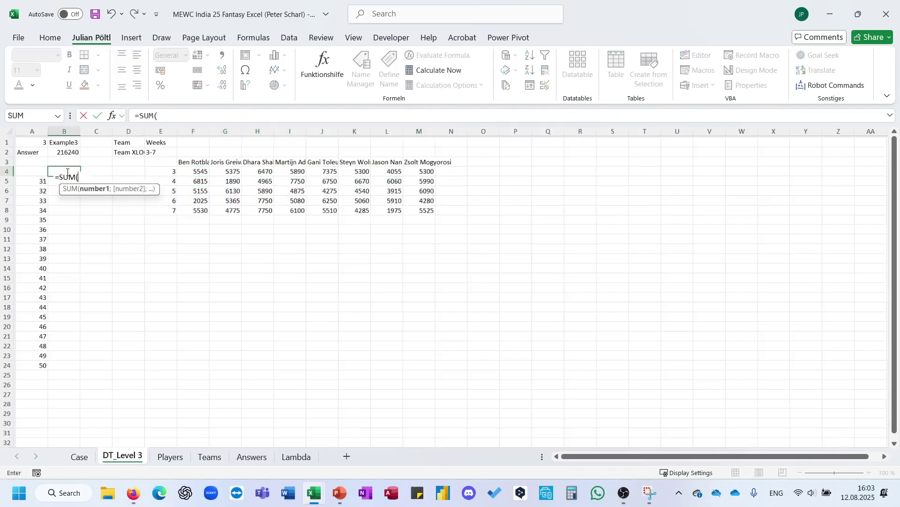
{"action": "key", "text": "Right"}
{"action": "key", "text": "Right"}
{"action": "key", "text": "Right"}
{"action": "key", "text": "Right"}
{"action": "key", "text": "ctrl+shift+Right"}
{"action": "key", "text": "ctrl+shift+Down"}
{"action": "key", "text": "Return"}
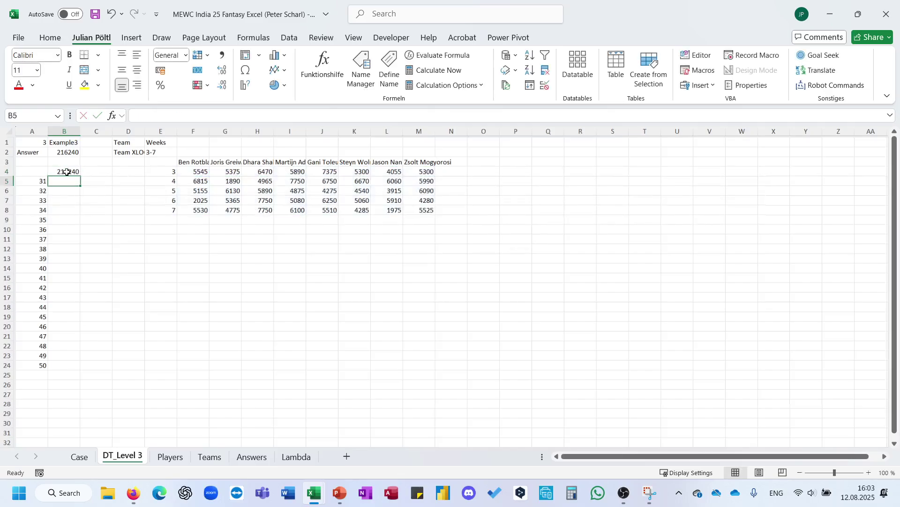
Step: Change the range in B4's SUM to the trimmed reference F4:.M8
{"action": "left_click", "coordinate": [67, 172]}
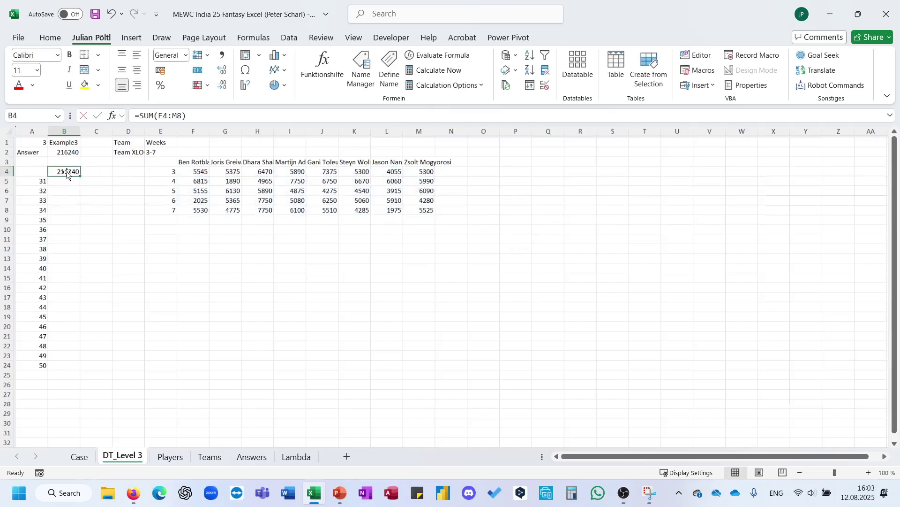
{"action": "left_click", "coordinate": [172, 118]}
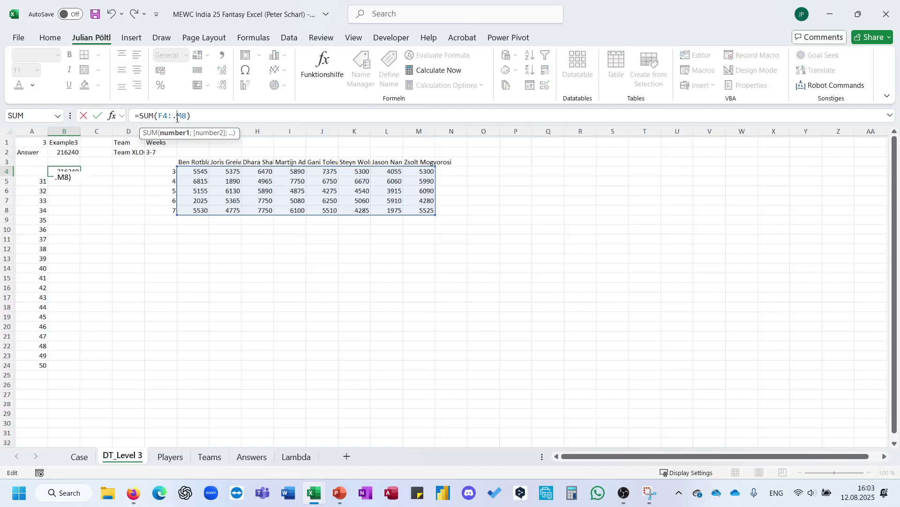
{"action": "type", "text": "."}
{"action": "key", "text": "Return"}
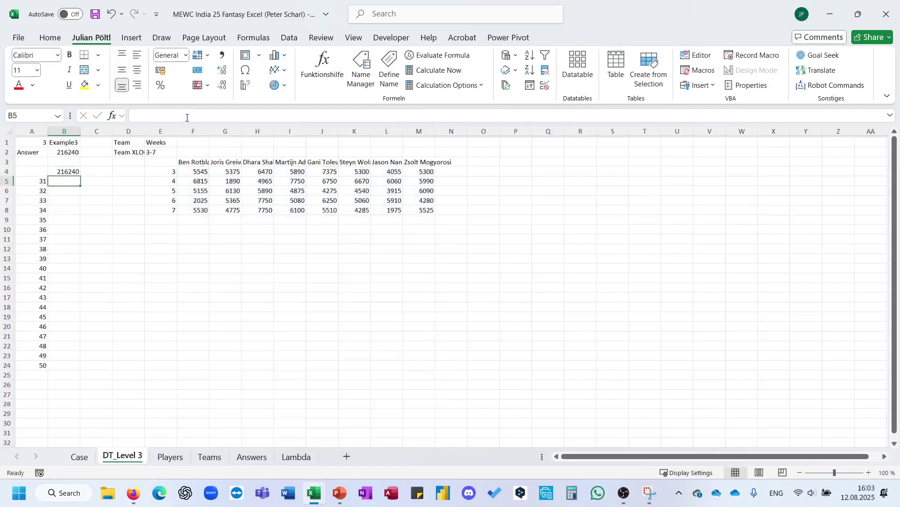
Step: Create a what-if data table over A4:B24 with B1 as the column input cell
{"action": "key", "text": "Up"}
{"action": "key", "text": "Left"}
{"action": "key", "text": "shift+Right"}
{"action": "key", "text": "ctrl+shift+Down"}
{"action": "key", "text": "ctrl+shift+Down"}
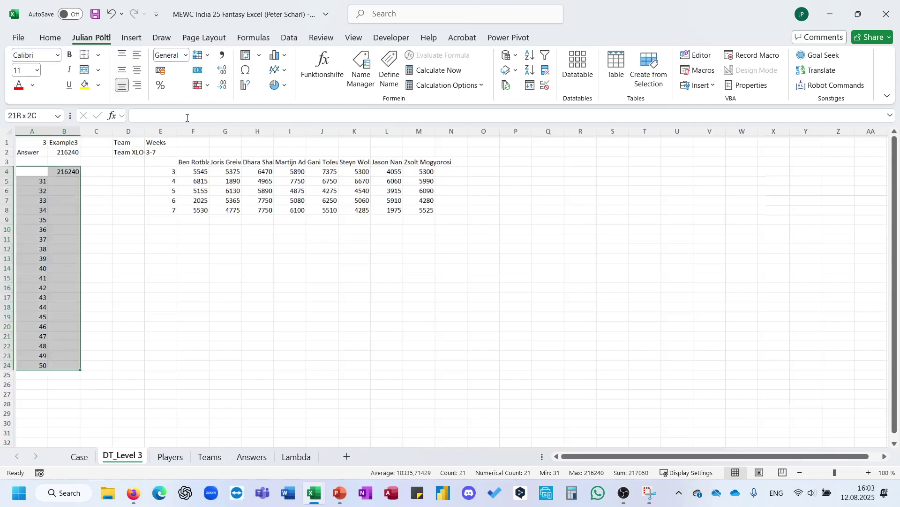
{"action": "left_click", "coordinate": [253, 38]}
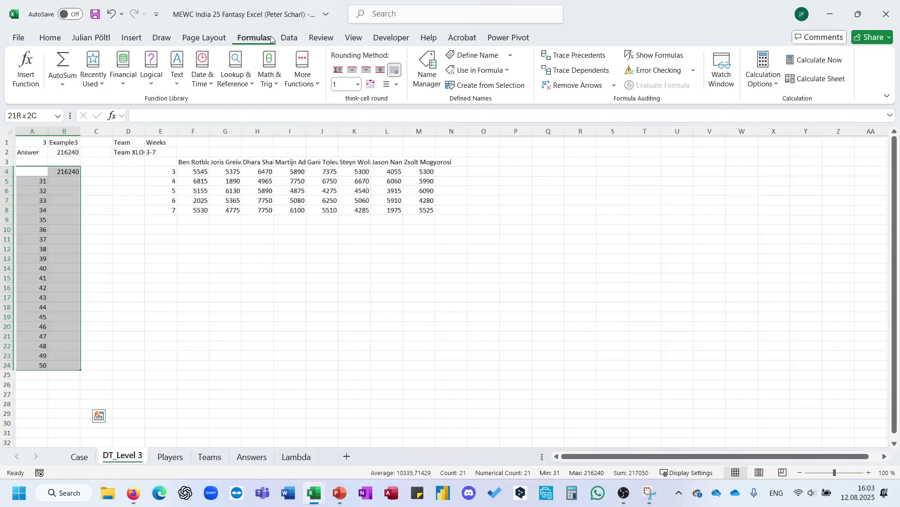
{"action": "left_click", "coordinate": [289, 38]}
{"action": "left_click", "coordinate": [700, 77]}
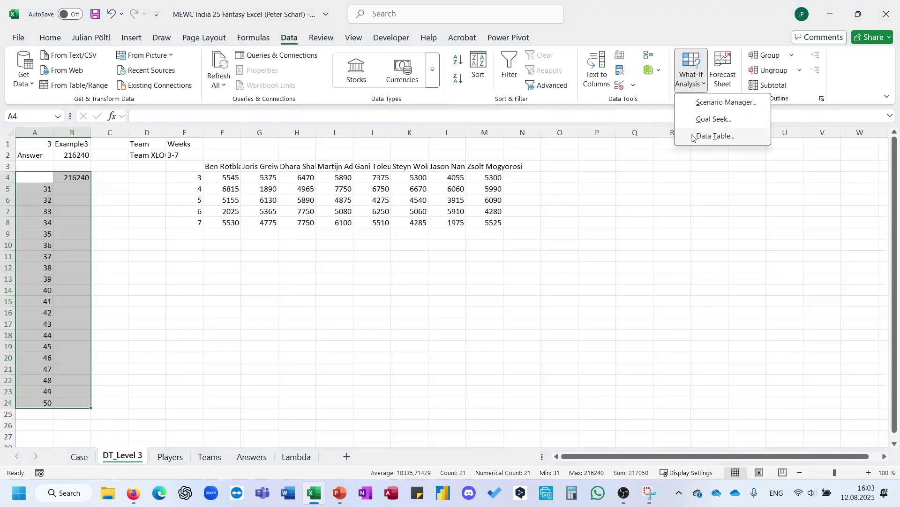
{"action": "left_click", "coordinate": [706, 132]}
{"action": "left_click", "coordinate": [233, 236]}
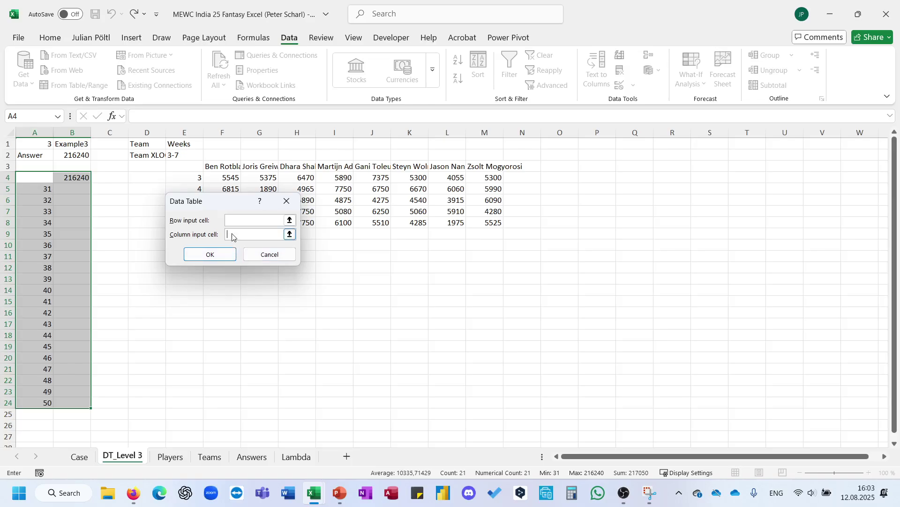
{"action": "left_click", "coordinate": [58, 143]}
{"action": "key", "text": "Return"}
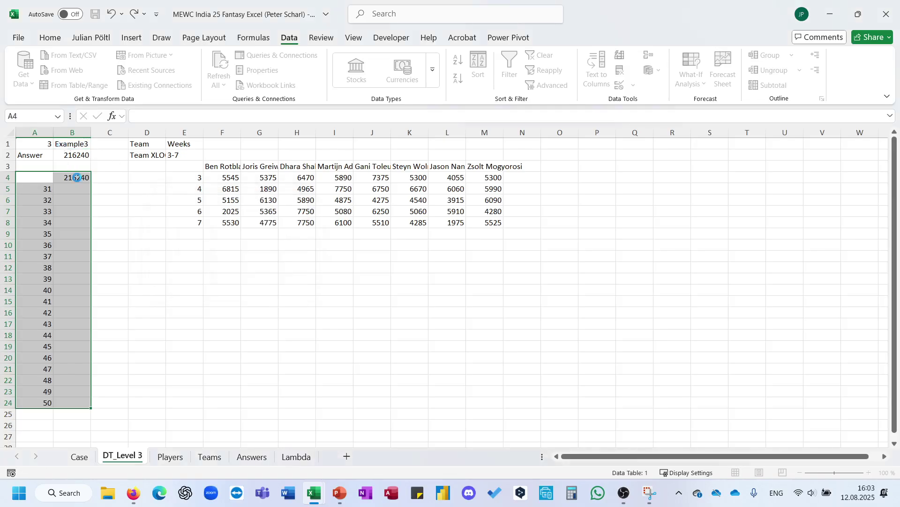
Step: Copy the data table results in B5:B24 and paste them into the Level 3 answer cells starting at E100 on the Case sheet
{"action": "left_click", "coordinate": [73, 189]}
{"action": "key", "text": "ctrl+shift+Down"}
{"action": "key", "text": "ctrl+c"}
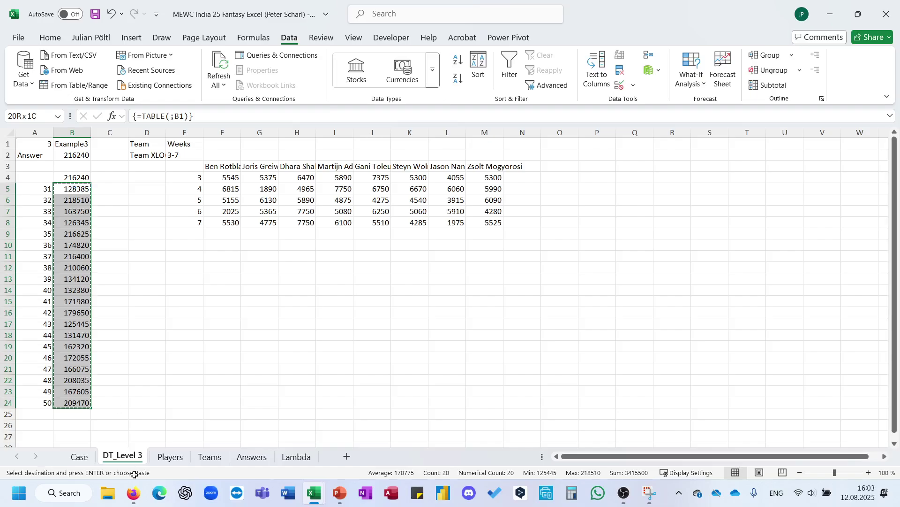
{"action": "left_click", "coordinate": [81, 462]}
{"action": "scroll", "coordinate": [193, 305], "scroll_direction": "down", "scroll_amount": 5}
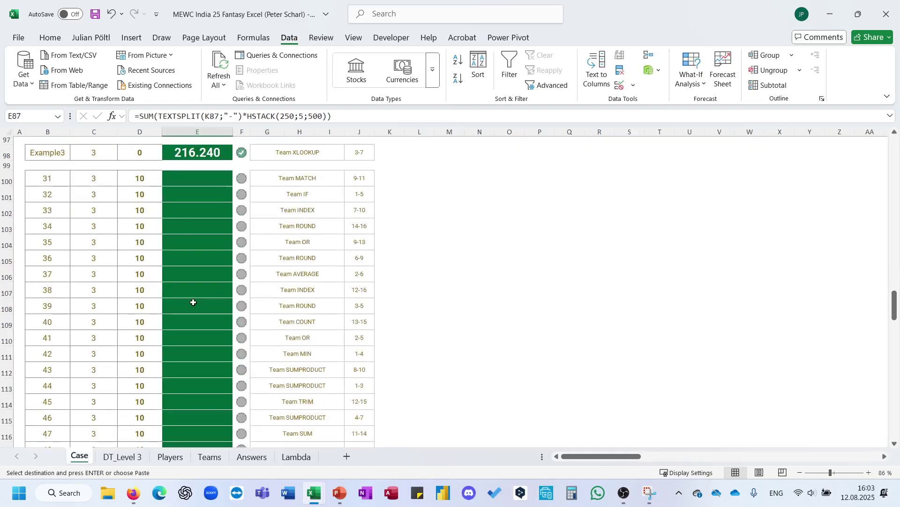
{"action": "left_click", "coordinate": [185, 157]}
{"action": "key", "text": "ctrl+v"}
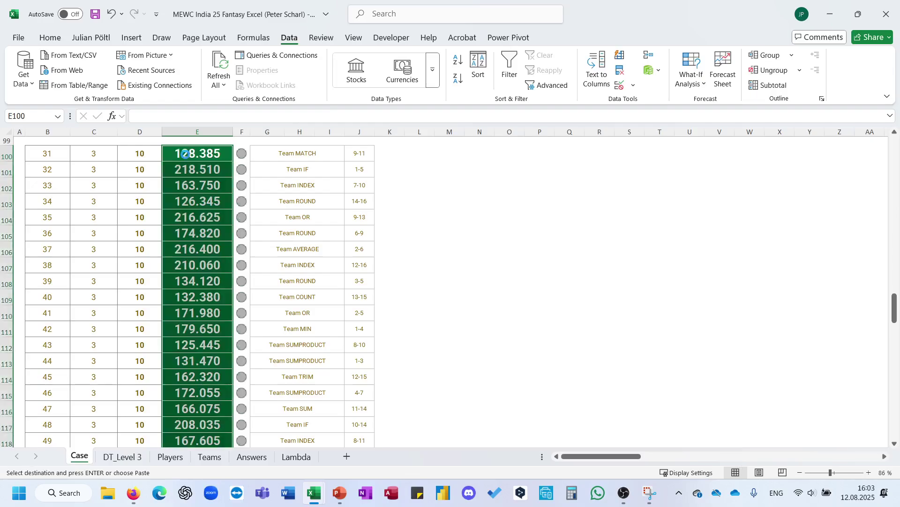
Step: Clear the data table results in B5:B24 on the DT_Level 3 sheet
{"action": "left_click", "coordinate": [359, 249]}
{"action": "scroll", "coordinate": [270, 319], "scroll_direction": "down", "scroll_amount": 3}
{"action": "scroll", "coordinate": [270, 319], "scroll_direction": "down", "scroll_amount": 1}
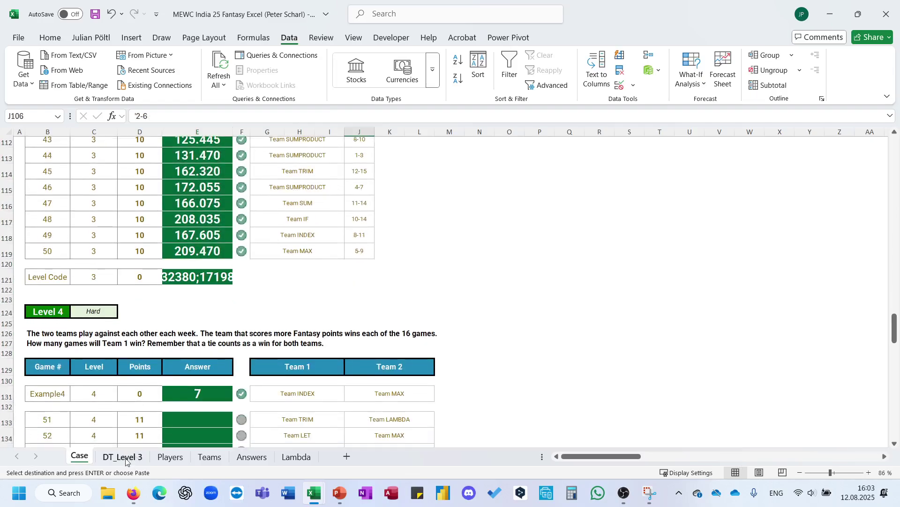
{"action": "left_click", "coordinate": [124, 456]}
{"action": "key", "text": "Escape"}
{"action": "left_click", "coordinate": [206, 403]}
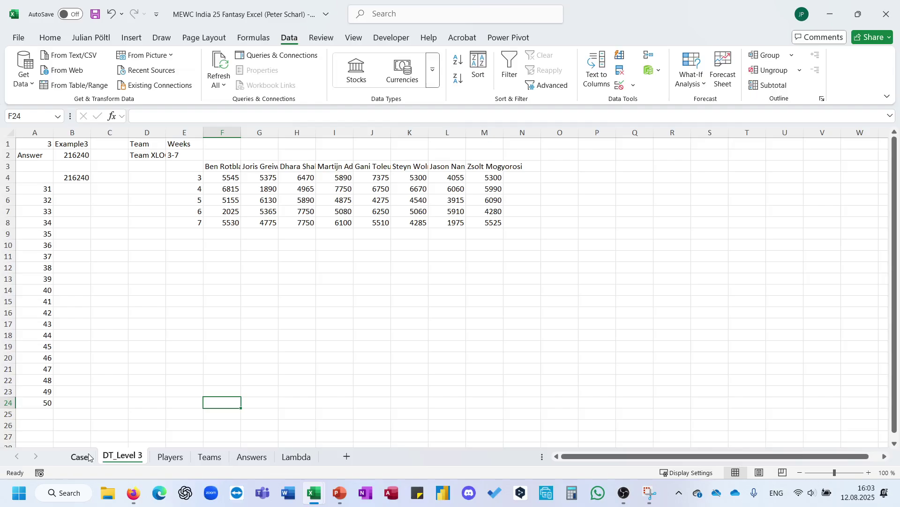
Step: Generate the calculation sheet for level 4 from the Case sheet using the level prompt
{"action": "left_click", "coordinate": [79, 456]}
{"action": "scroll", "coordinate": [309, 331], "scroll_direction": "down", "scroll_amount": 1}
{"action": "scroll", "coordinate": [309, 331], "scroll_direction": "down", "scroll_amount": 2}
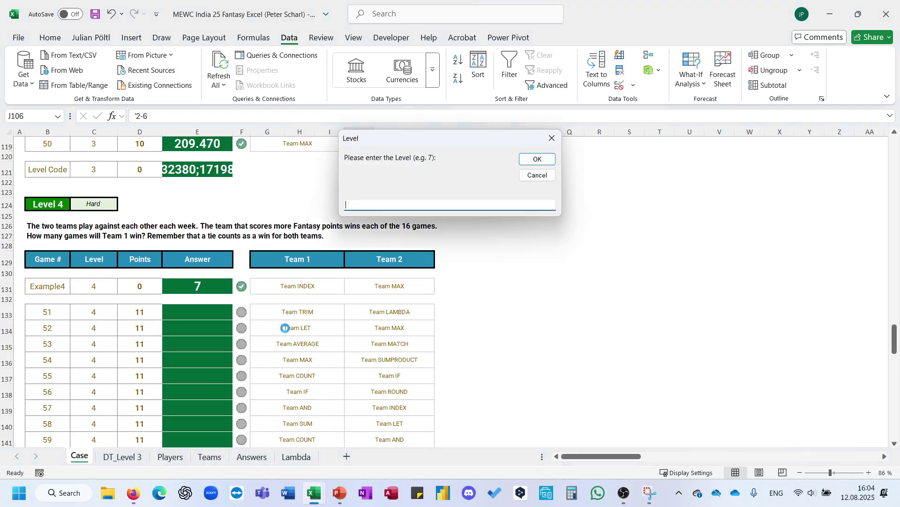
{"action": "type", "text": "4"}
{"action": "key", "text": "Return"}
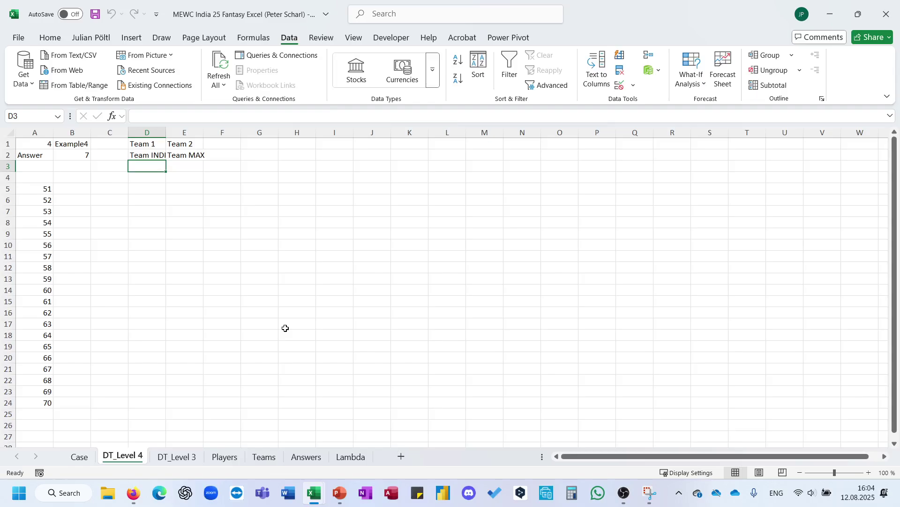
Step: Enter =SEQUENCE(16) in E5 of the DT_Level 4 sheet to list the 16 weeks
{"action": "left_click", "coordinate": [178, 458]}
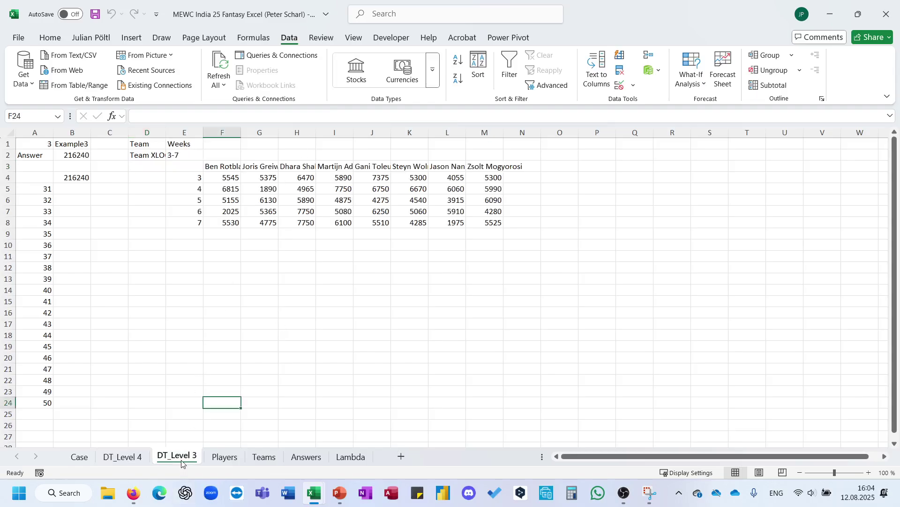
{"action": "left_click", "coordinate": [138, 461]}
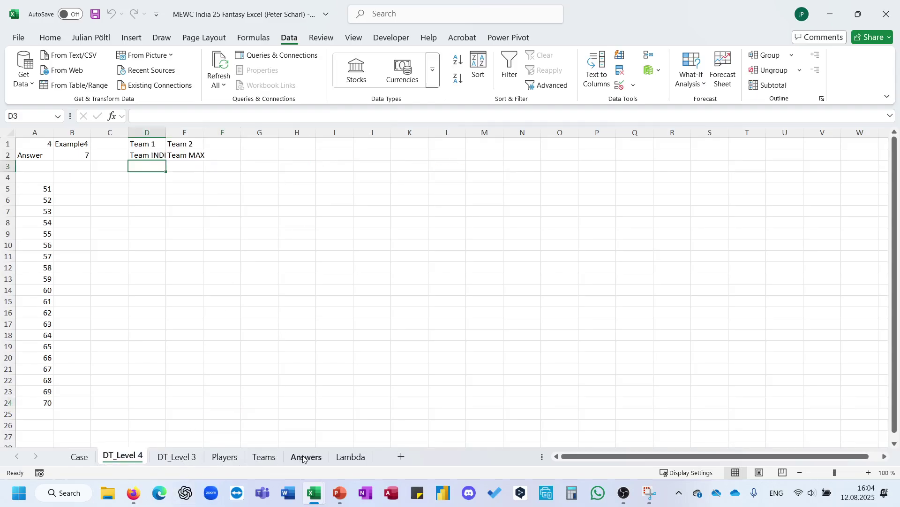
{"action": "left_click", "coordinate": [225, 457]}
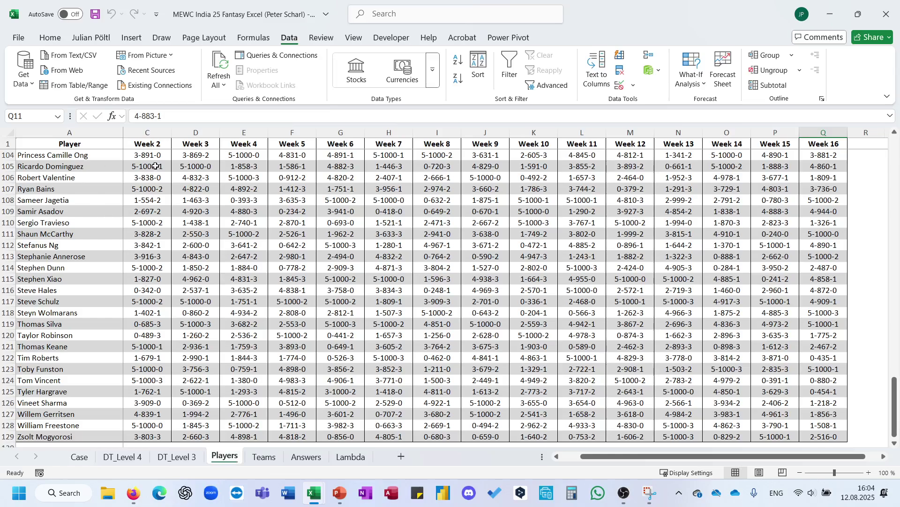
{"action": "left_click", "coordinate": [139, 462]}
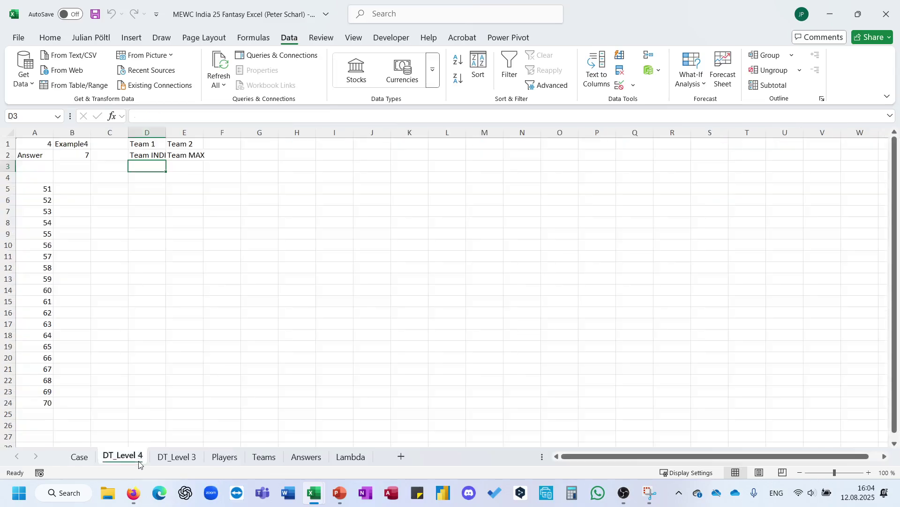
{"action": "left_click", "coordinate": [191, 187]}
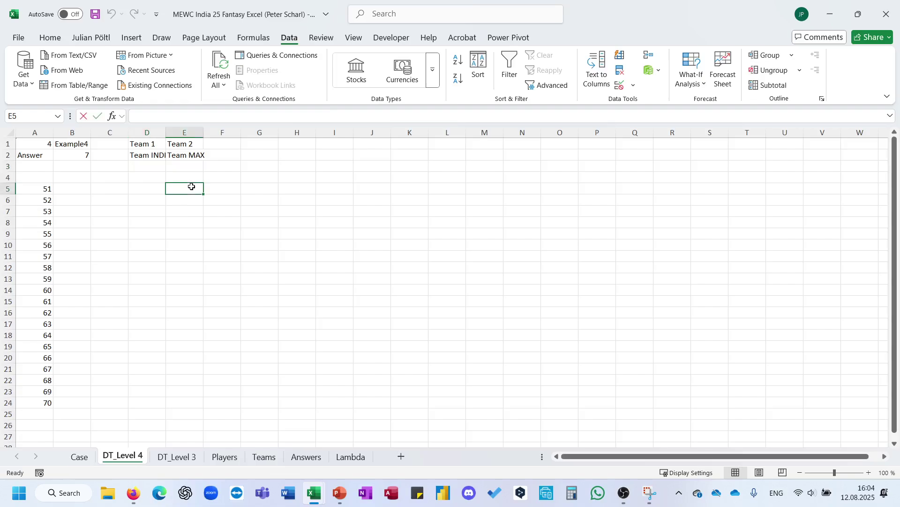
{"action": "type", "text": "=seq"}
{"action": "key", "text": "Tab"}
{"action": "type", "text": "1"}
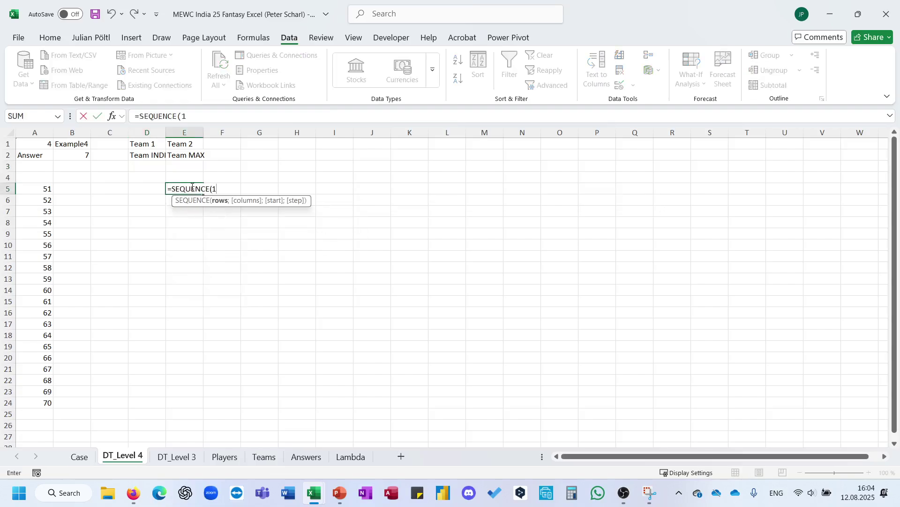
{"action": "type", "text": "6)"}
{"action": "key", "text": "Return"}
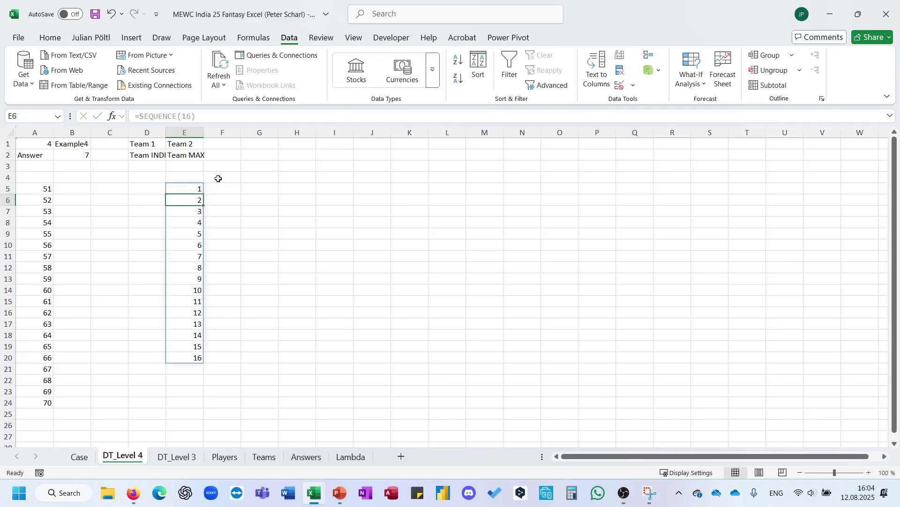
Step: Copy the TEXTSPLIT player-list formula from F3 on DT_Level 3 into F4 on DT_Level 4 for Team 1
{"action": "left_click", "coordinate": [222, 175]}
{"action": "left_click", "coordinate": [177, 457]}
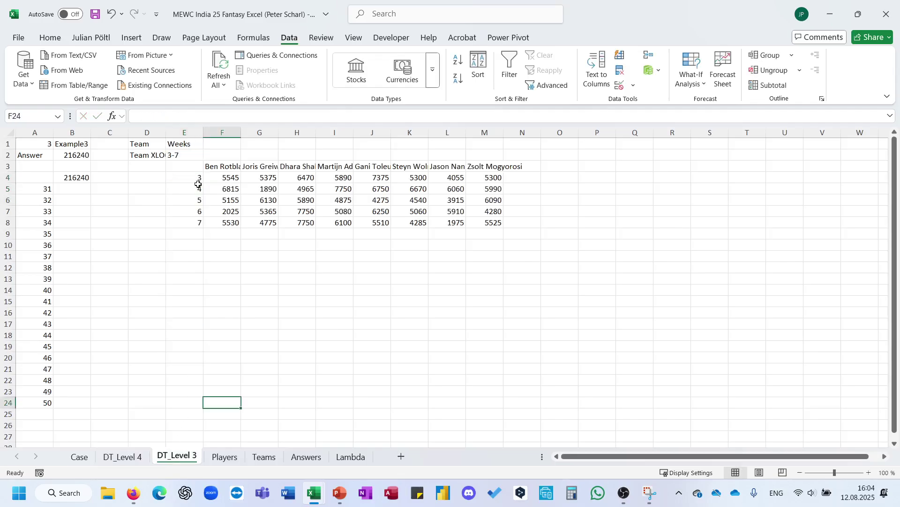
{"action": "left_click", "coordinate": [216, 165]}
{"action": "left_click", "coordinate": [204, 118]}
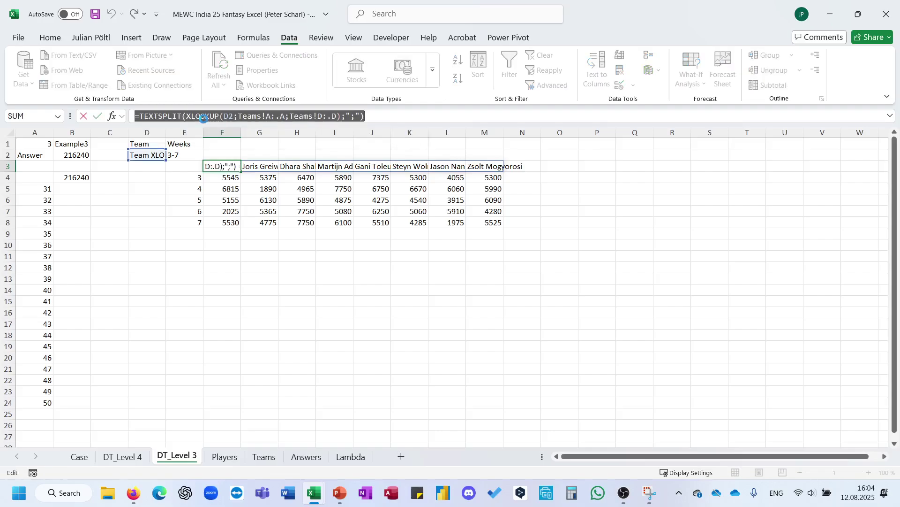
{"action": "key", "text": "Escape"}
{"action": "left_click", "coordinate": [122, 456]}
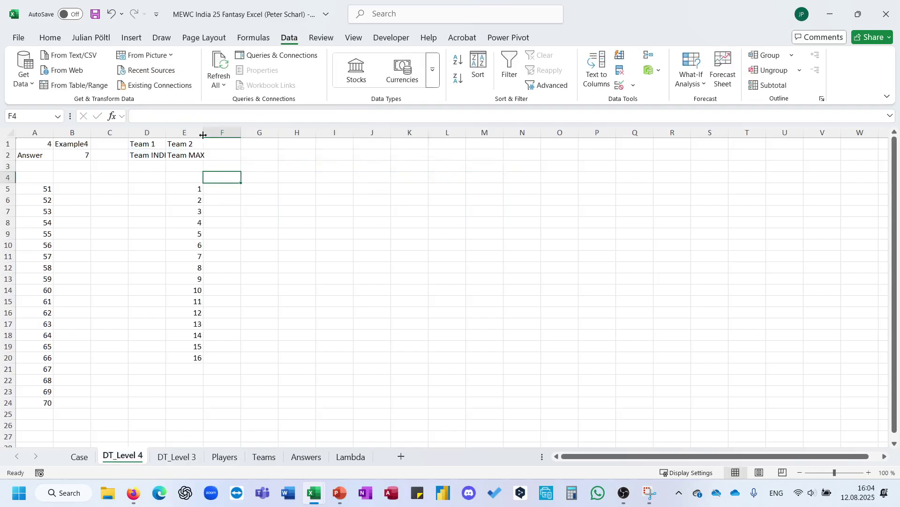
{"action": "left_click", "coordinate": [197, 113]}
{"action": "key", "text": "ctrl+v"}
{"action": "key", "text": "Return"}
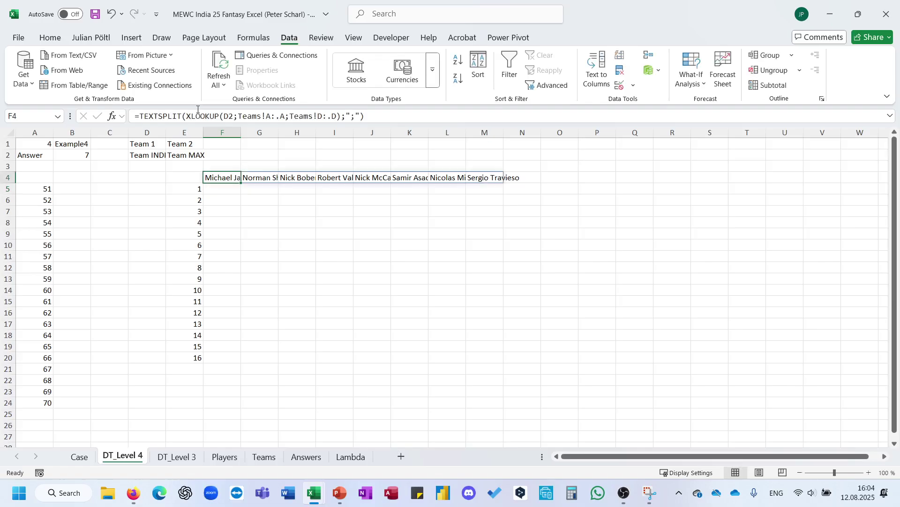
Step: Enter the same TEXTSPLIT player-list formula in P4 with its lookup value set to E2 for Team 2
{"action": "left_click", "coordinate": [587, 175]}
{"action": "left_click", "coordinate": [448, 117]}
{"action": "type", "text": "=TEXTSPLIT(XLOOKUP(D2;Teams!A:A;Teams!D:D);\";\")"}
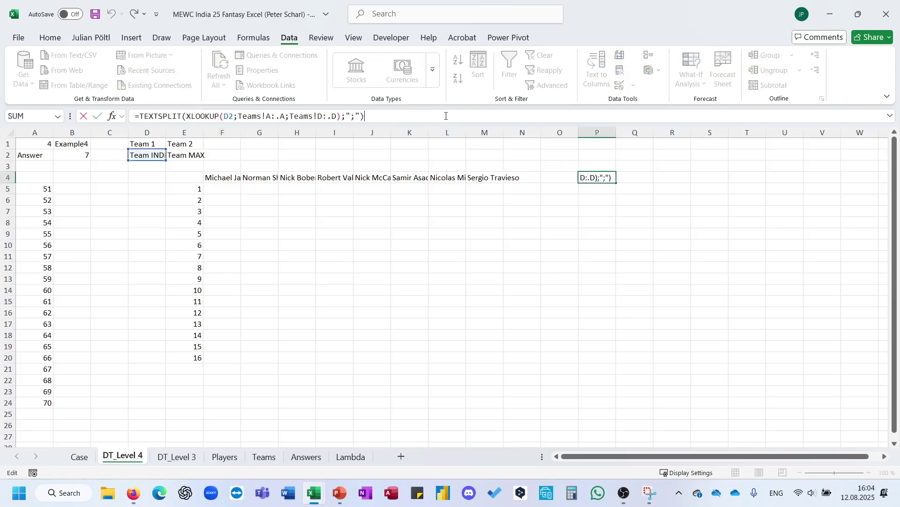
{"action": "left_click_drag", "start_coordinate": [165, 155], "coordinate": [185, 161]}
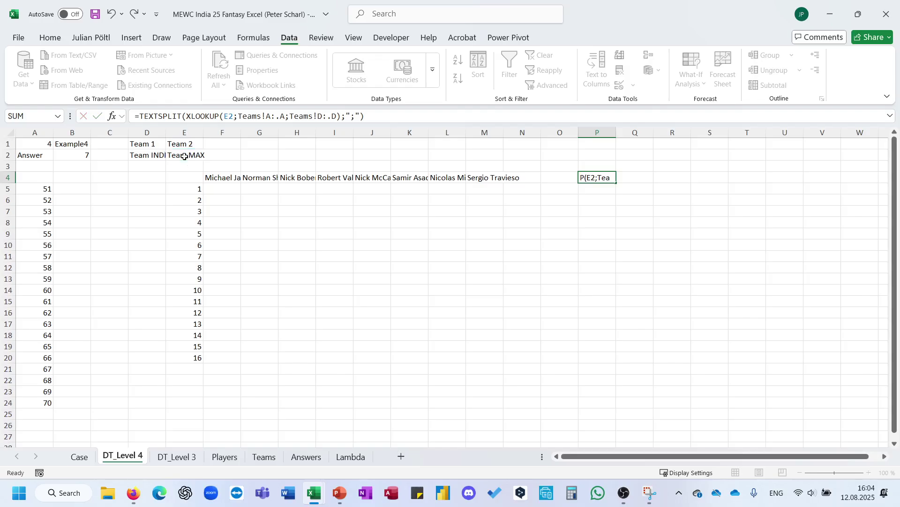
{"action": "key", "text": "Return"}
Step: Copy the MAP weekly points formula from F4 on DT_Level 3 into F5 on DT_Level 4
{"action": "left_click", "coordinate": [173, 455]}
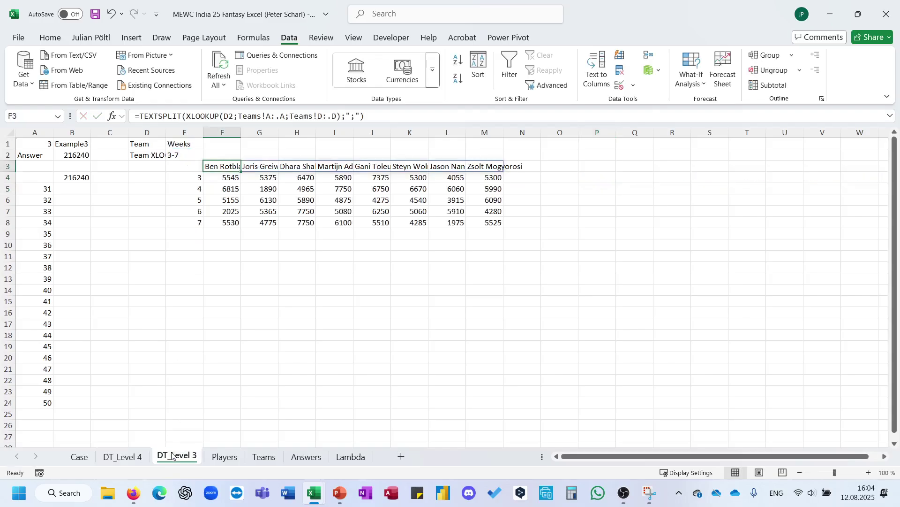
{"action": "left_click", "coordinate": [236, 177]}
{"action": "triple_click", "coordinate": [223, 114]}
{"action": "key", "text": "ctrl+c"}
{"action": "key", "text": "Escape"}
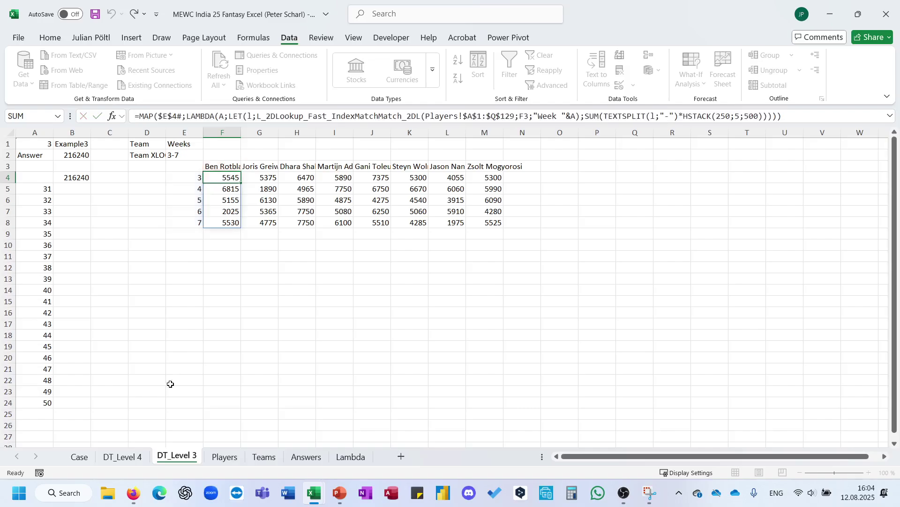
{"action": "key", "text": "ctrl+Page_Up"}
{"action": "left_click", "coordinate": [219, 187]}
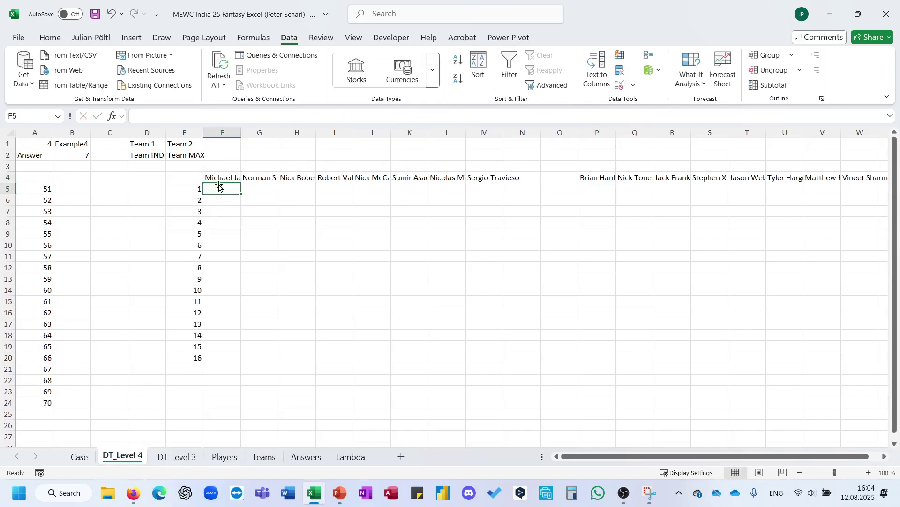
{"action": "left_click", "coordinate": [210, 112]}
{"action": "key", "text": "ctrl+v"}
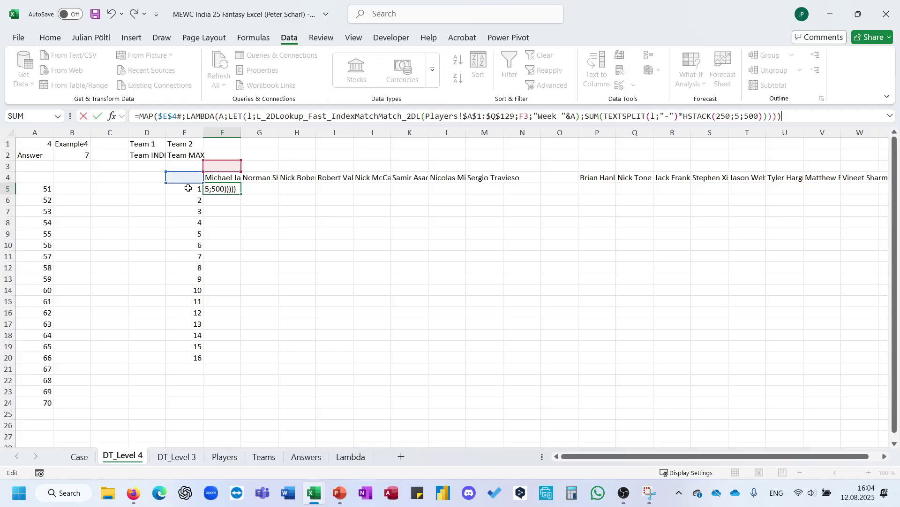
Step: Repoint the MAP formula in F5 to the week list E5# and the player name in F4
{"action": "left_click_drag", "start_coordinate": [194, 185], "coordinate": [181, 362]}
{"action": "left_click_drag", "start_coordinate": [235, 172], "coordinate": [237, 184]}
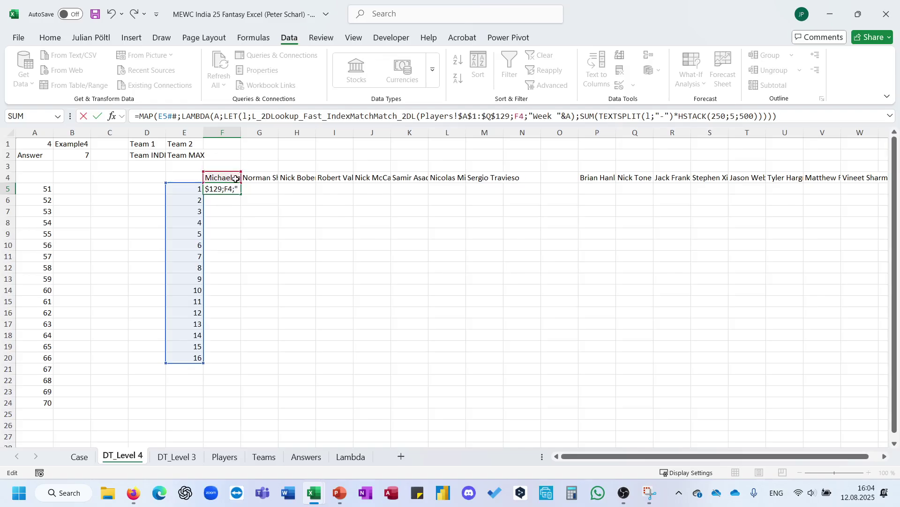
{"action": "left_click", "coordinate": [173, 117]}
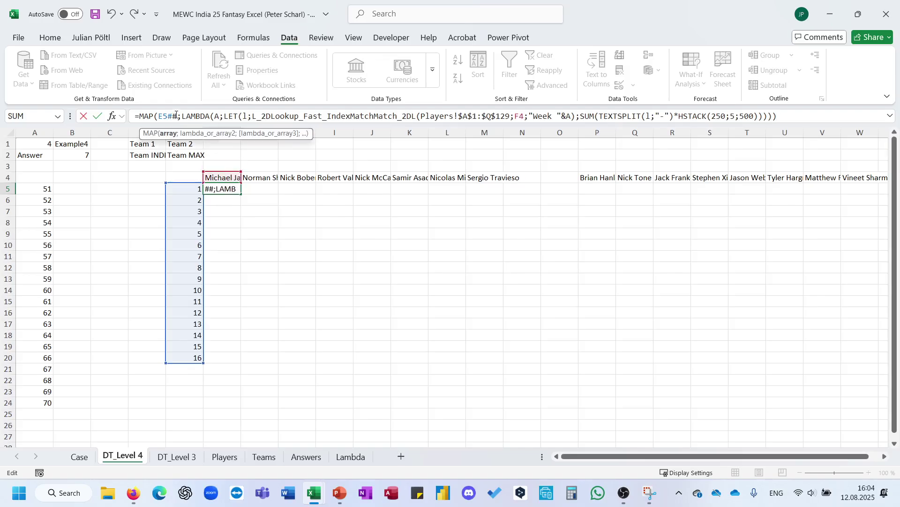
{"action": "key", "text": "BackSpace"}
{"action": "key", "text": "ctrl+Return"}
Step: Try to copy the weekly points formula from F5 to the second player in G5
{"action": "key", "text": "ctrl+c"}
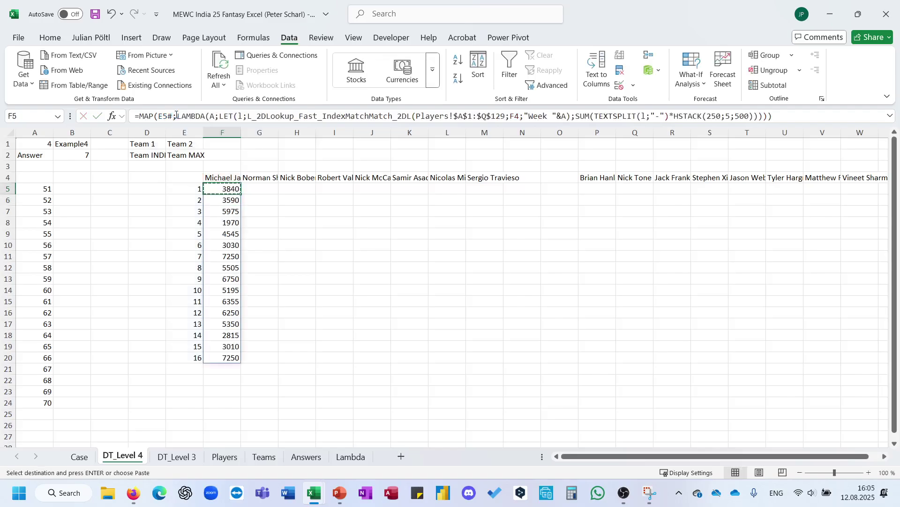
{"action": "key", "text": "Right"}
{"action": "key", "text": "ctrl+v"}
{"action": "key", "text": "Right"}
{"action": "key", "text": "Escape"}
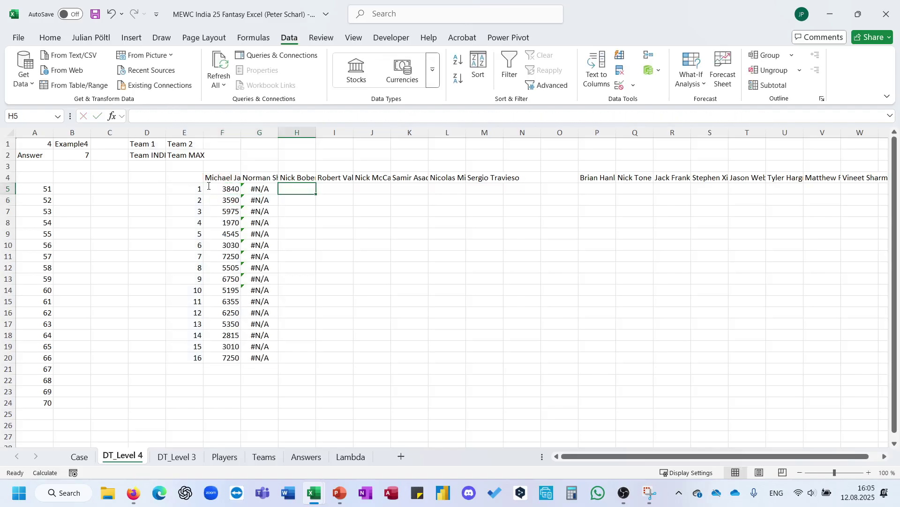
Step: Make the week list reference in F5's MAP formula absolute as $E$5#
{"action": "left_click", "coordinate": [215, 190]}
{"action": "left_click", "coordinate": [257, 119]}
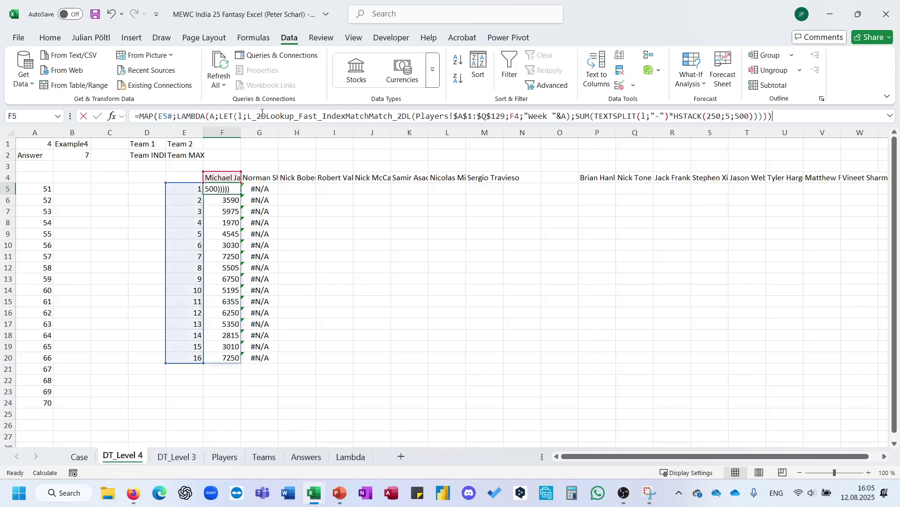
{"action": "left_click", "coordinate": [171, 117]}
{"action": "key", "text": "BackSpace"}
{"action": "key", "text": "BackSpace"}
{"action": "key", "text": "BackSpace"}
{"action": "type", "text": "4"}
{"action": "key", "text": "BackSpace"}
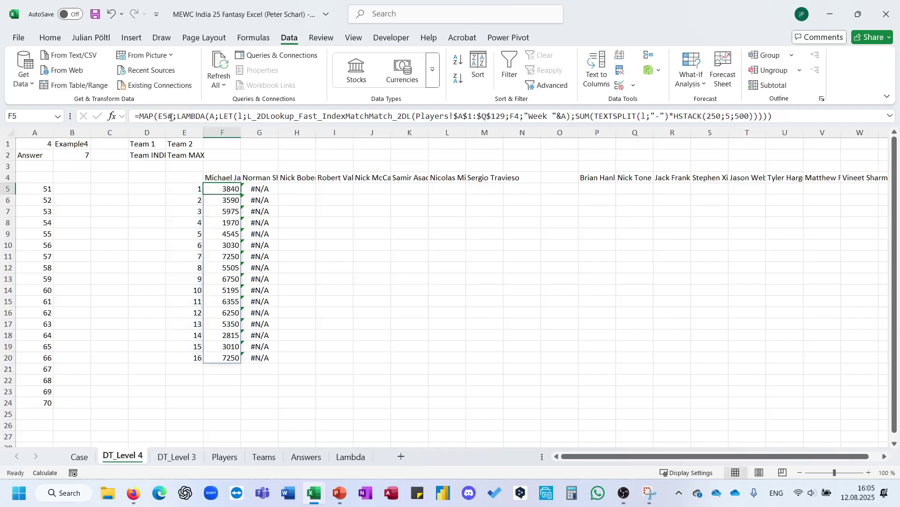
{"action": "type", "text": "E5#"}
{"action": "key", "text": "F4"}
{"action": "key", "text": "Return"}
{"action": "key", "text": "Up"}
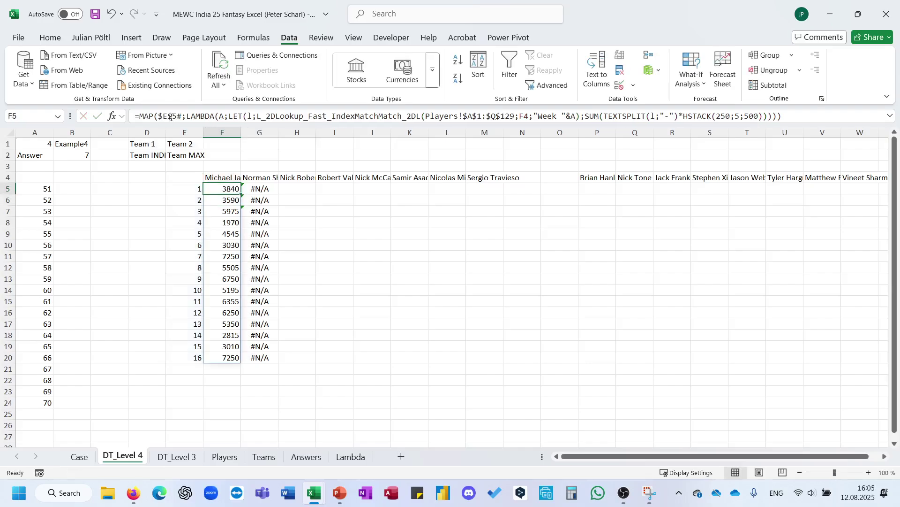
Step: Copy the weekly points formula in F5 across to M5 for all Team 1 players
{"action": "key", "text": "ctrl+c"}
{"action": "key", "text": "shift+Right"}
{"action": "key", "text": "shift+Right"}
{"action": "key", "text": "shift+Right"}
{"action": "key", "text": "shift+Right"}
{"action": "key", "text": "shift+Right"}
{"action": "key", "text": "shift+Right"}
{"action": "key", "text": "shift+Right"}
{"action": "key", "text": "ctrl+v"}
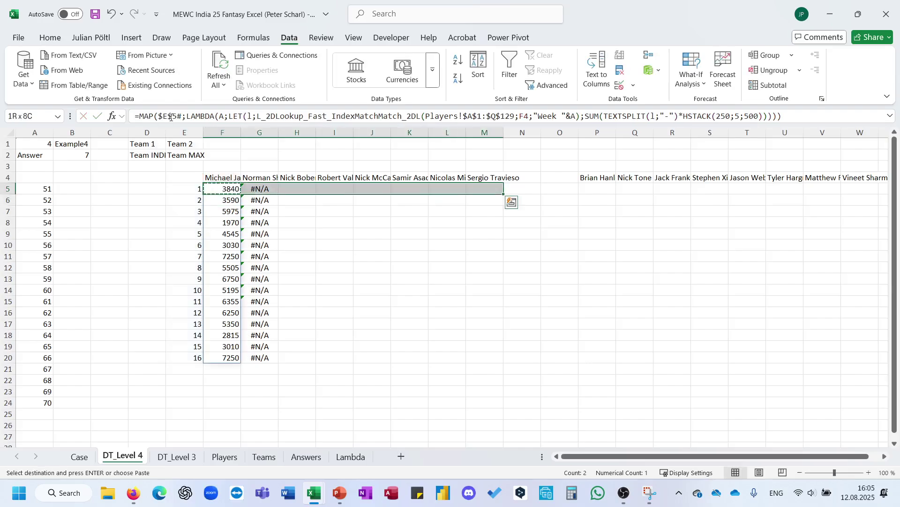
Step: Paste the copied weekly points formula into P5:W5 for all Team 2 players
{"action": "key", "text": "Right"}
{"action": "key", "text": "Right"}
{"action": "key", "text": "Right"}
{"action": "key", "text": "Right"}
{"action": "key", "text": "Right"}
{"action": "key", "text": "Right"}
{"action": "key", "text": "Right"}
{"action": "key", "text": "Right"}
{"action": "key", "text": "Right"}
{"action": "key", "text": "Right"}
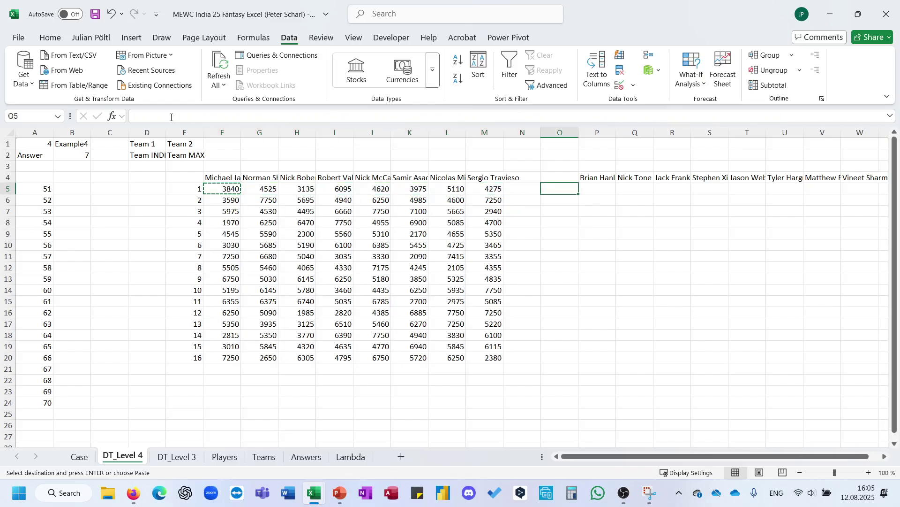
{"action": "key", "text": "shift+Right"}
{"action": "key", "text": "shift+Right"}
{"action": "key", "text": "shift+Right"}
{"action": "key", "text": "shift+Right"}
{"action": "key", "text": "shift+Right"}
{"action": "key", "text": "shift+Right"}
{"action": "key", "text": "shift+Right"}
{"action": "key", "text": "shift+Right"}
{"action": "key", "text": "shift+Right"}
{"action": "key", "text": "shift+Left"}
{"action": "key", "text": "shift+Left"}
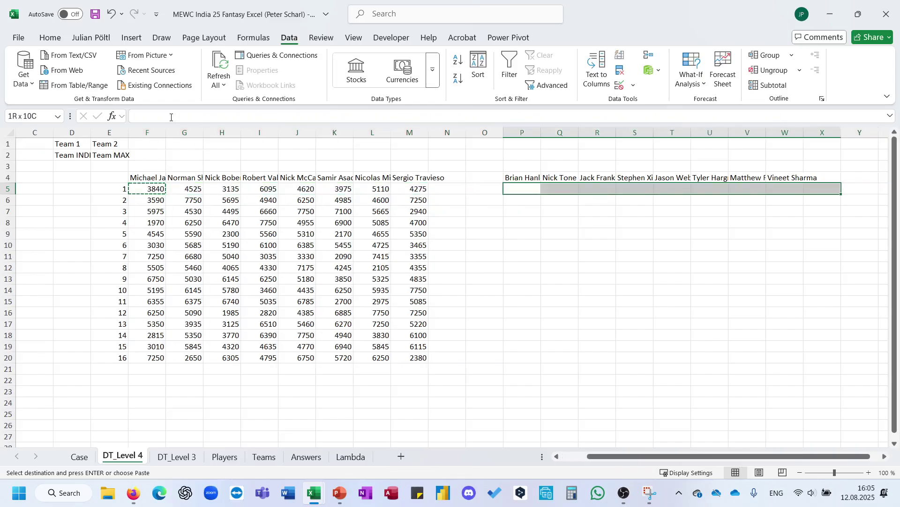
{"action": "key", "text": "ctrl+v"}
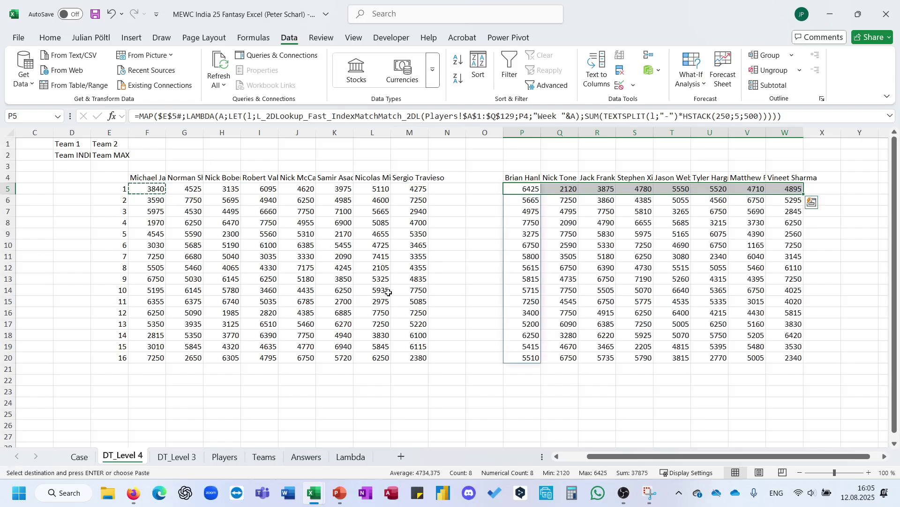
Step: Review the Level 4 win and tie rules and the example game on the Case sheet, and return to DT_Level 4
{"action": "key", "text": "Escape"}
{"action": "left_click", "coordinate": [386, 291]}
{"action": "scroll", "coordinate": [388, 292], "scroll_direction": "up", "scroll_amount": 1}
{"action": "scroll", "coordinate": [389, 293], "scroll_direction": "right", "scroll_amount": 1}
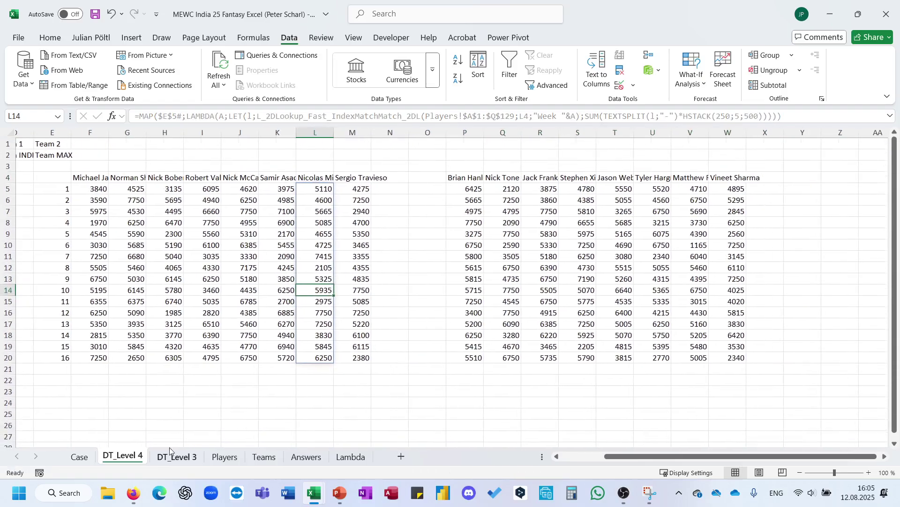
{"action": "left_click", "coordinate": [87, 456]}
{"action": "scroll", "coordinate": [225, 347], "scroll_direction": "up", "scroll_amount": 1}
{"action": "scroll", "coordinate": [253, 320], "scroll_direction": "up", "scroll_amount": 1}
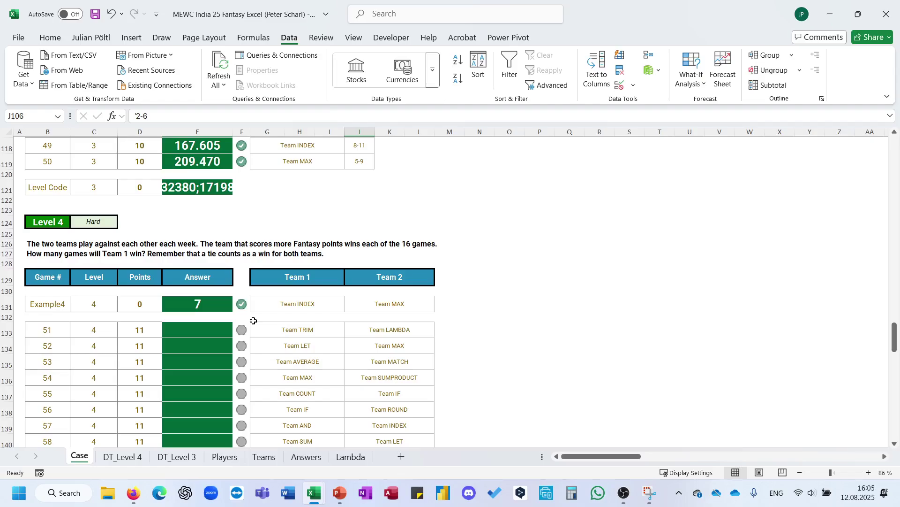
{"action": "left_click", "coordinate": [121, 457]}
{"action": "left_click", "coordinate": [578, 182]}
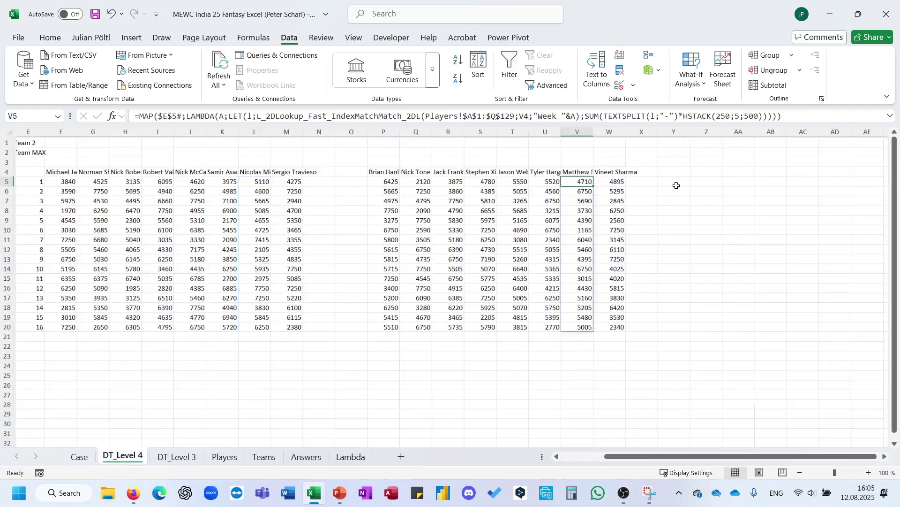
Step: Total Team 1's week 1 points in N5 with =SUM(F5:M5)
{"action": "key", "text": "Right"}
{"action": "key", "text": "Left"}
{"action": "key", "text": "Left"}
{"action": "key", "text": "Left"}
{"action": "key", "text": "Left"}
{"action": "key", "text": "Left"}
{"action": "key", "text": "Left"}
{"action": "key", "text": "Left"}
{"action": "key", "text": "Left"}
{"action": "key", "text": "Left"}
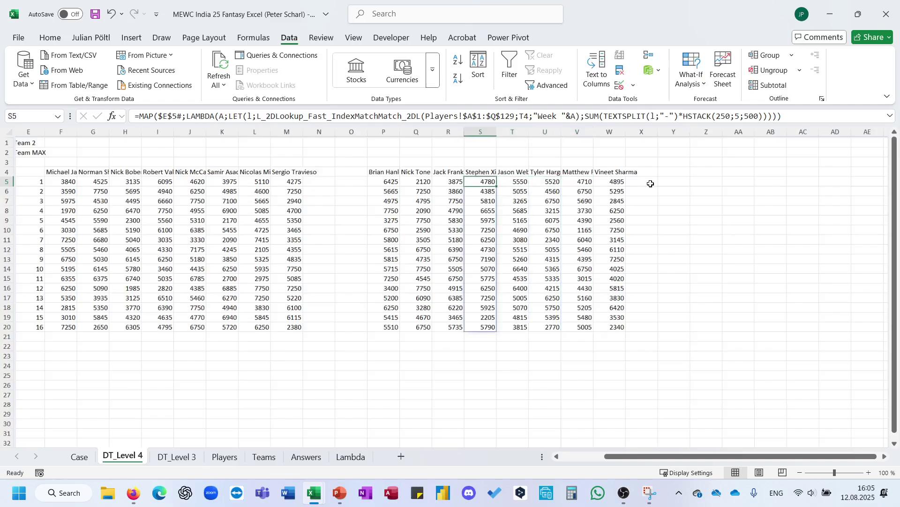
{"action": "type", "text": "=sum"}
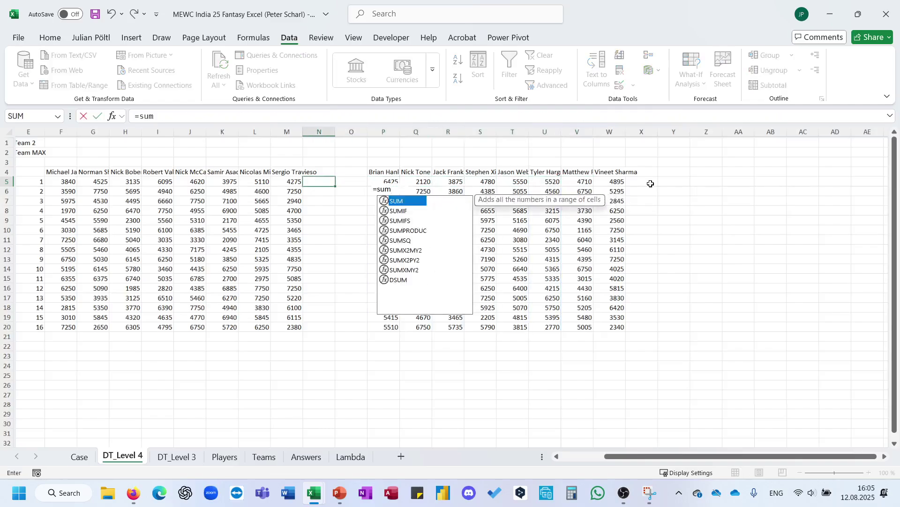
{"action": "key", "text": "Tab"}
{"action": "key", "text": "Left"}
{"action": "key", "text": "Left"}
{"action": "key", "text": "Left"}
{"action": "key", "text": "Left"}
{"action": "key", "text": "Left"}
{"action": "key", "text": "Left"}
{"action": "key", "text": "Left"}
{"action": "key", "text": "Left"}
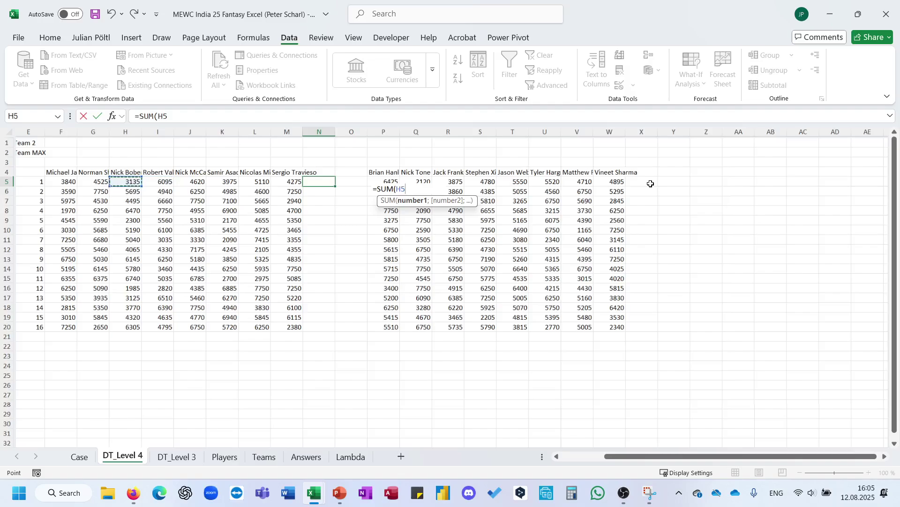
{"action": "key", "text": "shift+Right"}
{"action": "key", "text": "shift+Right"}
{"action": "key", "text": "shift+Right"}
{"action": "key", "text": "shift+Right"}
{"action": "key", "text": "shift+Right"}
{"action": "key", "text": "shift+Right"}
{"action": "key", "text": "shift+Right"}
{"action": "key", "text": "Return"}
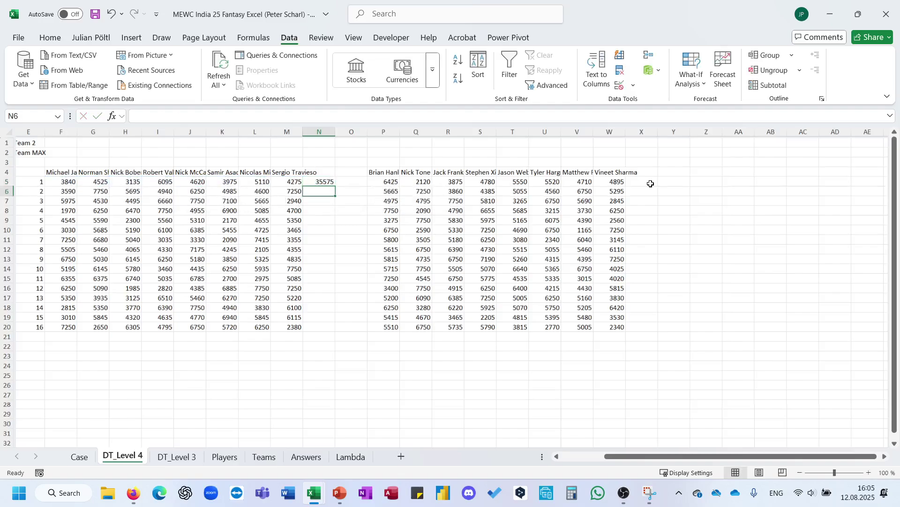
{"action": "key", "text": "Up"}
{"action": "key", "text": "Left"}
{"action": "key", "text": "F2"}
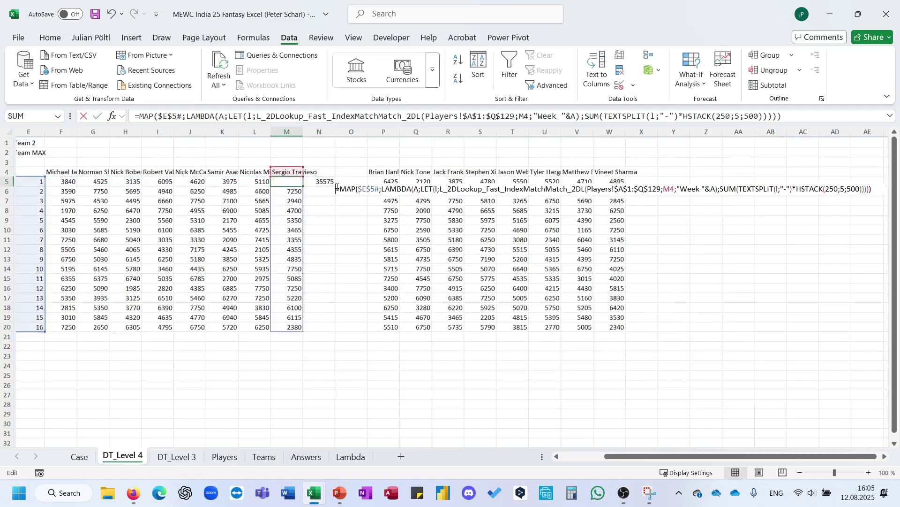
{"action": "key", "text": "Escape"}
Step: Fill the Team 1 total formula from N5 down to N20 for all 16 weeks
{"action": "scroll", "coordinate": [306, 187], "scroll_direction": "up", "scroll_amount": 3}
{"action": "key", "text": "Up"}
{"action": "key", "text": "Up"}
{"action": "key", "text": "Up"}
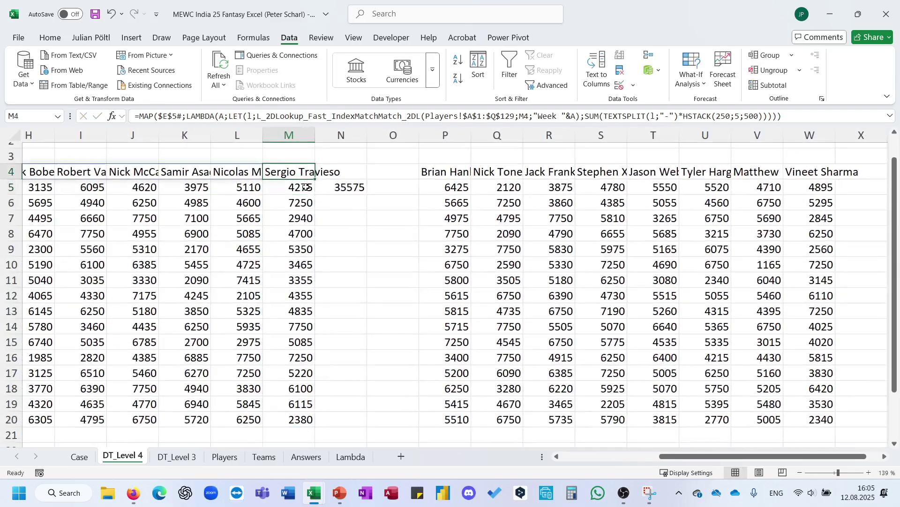
{"action": "key", "text": "Down"}
{"action": "key", "text": "Down"}
{"action": "key", "text": "Down"}
{"action": "key", "text": "Down"}
{"action": "key", "text": "Right"}
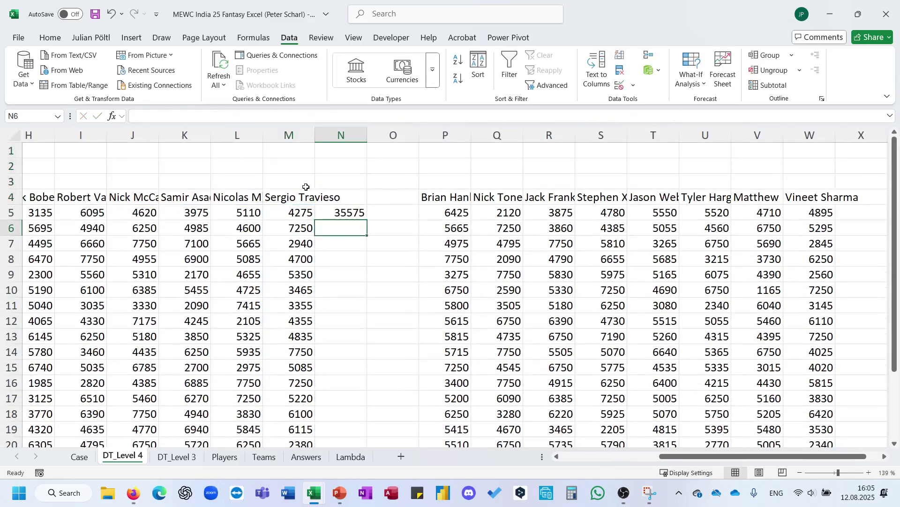
{"action": "key", "text": "Up"}
{"action": "double_click", "coordinate": [367, 219]}
Step: Copy the weekly total formulas in N5:N20 to X5:X20 to total Team 2's points
{"action": "key", "text": "ctrl+c"}
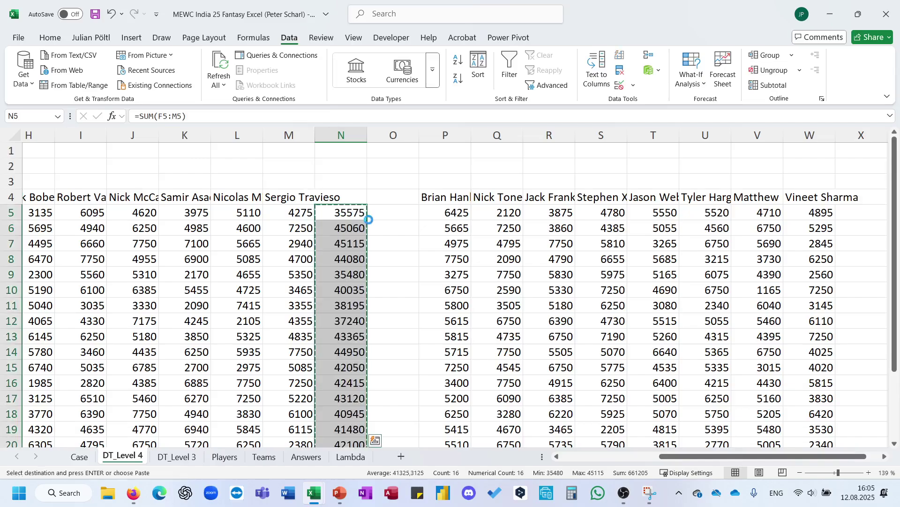
{"action": "scroll", "coordinate": [358, 216], "scroll_direction": "right", "scroll_amount": 3}
{"action": "left_click", "coordinate": [358, 217]}
{"action": "key", "text": "ctrl+v"}
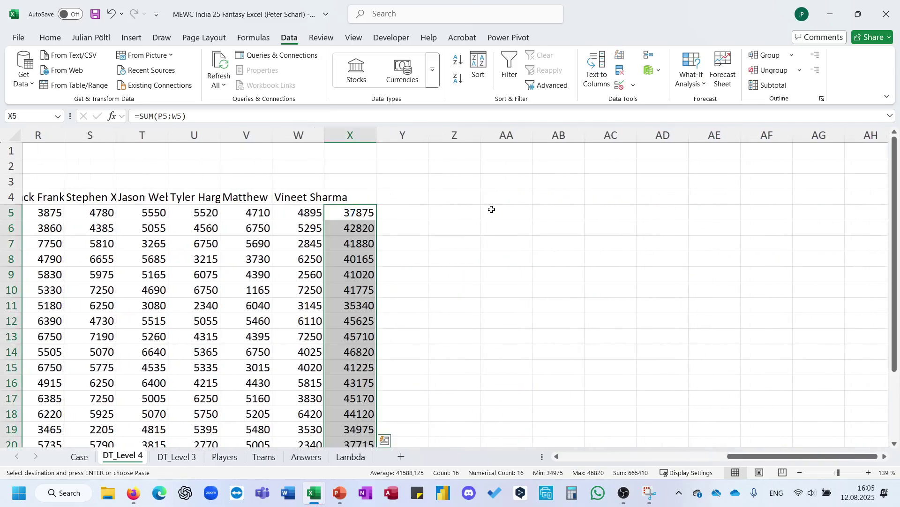
Step: Compare the two teams' week 1 totals in AA5 with =N5>=X5
{"action": "double_click", "coordinate": [492, 211]}
{"action": "type", "text": "="}
{"action": "key", "text": "Left"}
{"action": "key", "text": "Left"}
{"action": "key", "text": "Left"}
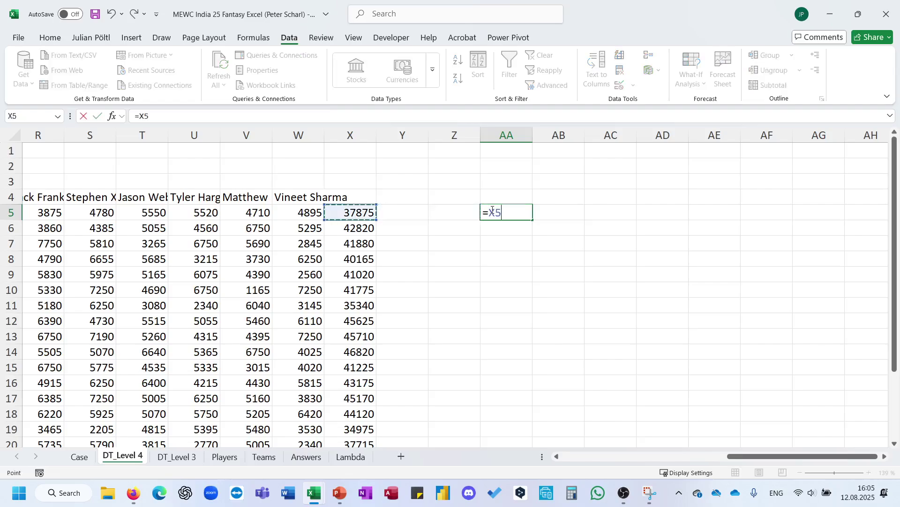
{"action": "key", "text": "Left"}
{"action": "key", "text": "Left"}
{"action": "key", "text": "Left"}
{"action": "key", "text": "Left"}
{"action": "key", "text": "Left"}
{"action": "key", "text": "Left"}
{"action": "key", "text": "Left"}
{"action": "key", "text": "Left"}
{"action": "key", "text": "Left"}
{"action": "key", "text": "Left"}
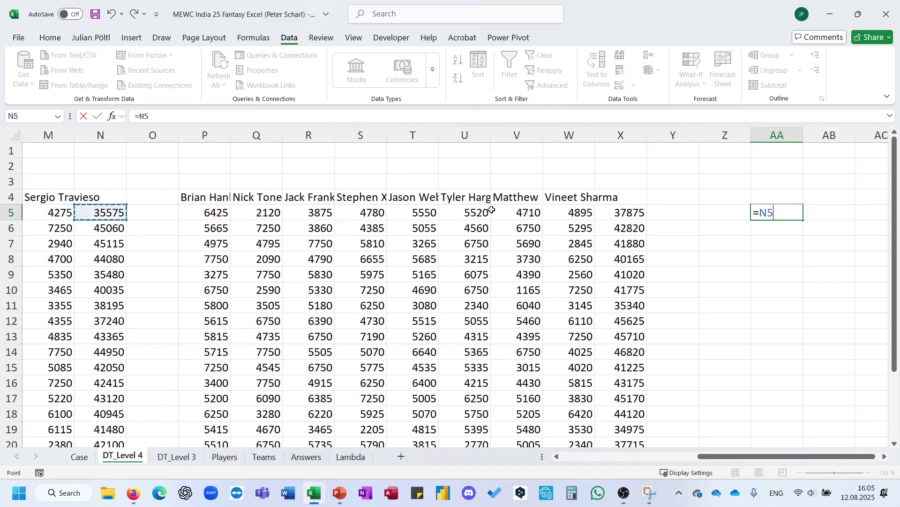
{"action": "type", "text": ">="}
{"action": "left_click", "coordinate": [641, 212]}
{"action": "key", "text": "Return"}
Step: Copy the win comparison in AA5 down to AA20 for all 16 weeks
{"action": "left_click", "coordinate": [789, 215]}
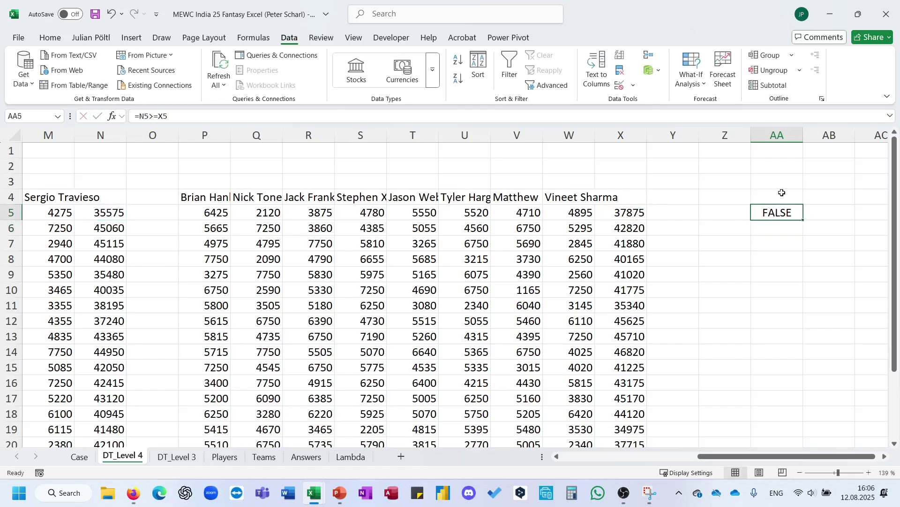
{"action": "key", "text": "ctrl+c"}
{"action": "key", "text": "Left"}
{"action": "key", "text": "Left"}
{"action": "key", "text": "ctrl+Down"}
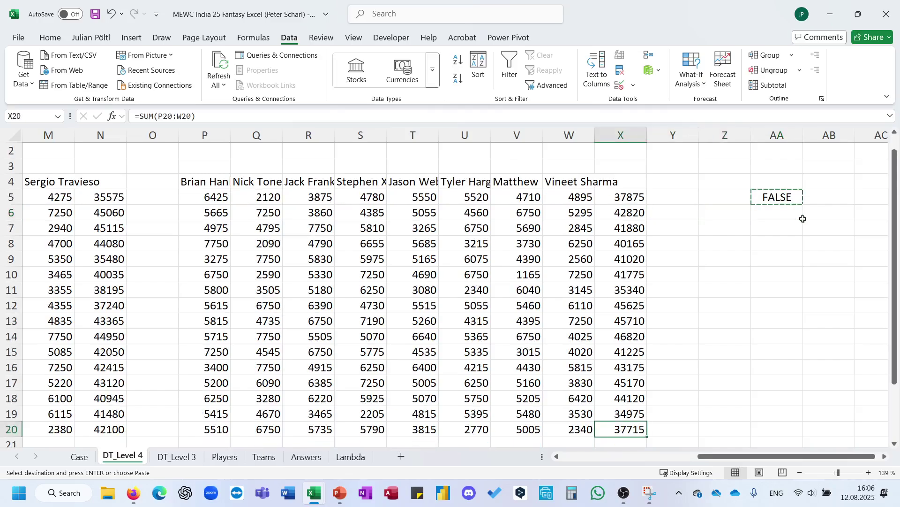
{"action": "key", "text": "Right"}
{"action": "key", "text": "Right"}
{"action": "key", "text": "Right"}
{"action": "key", "text": "ctrl+shift+Up"}
{"action": "key", "text": "ctrl+v"}
{"action": "key", "text": "ctrl+Up"}
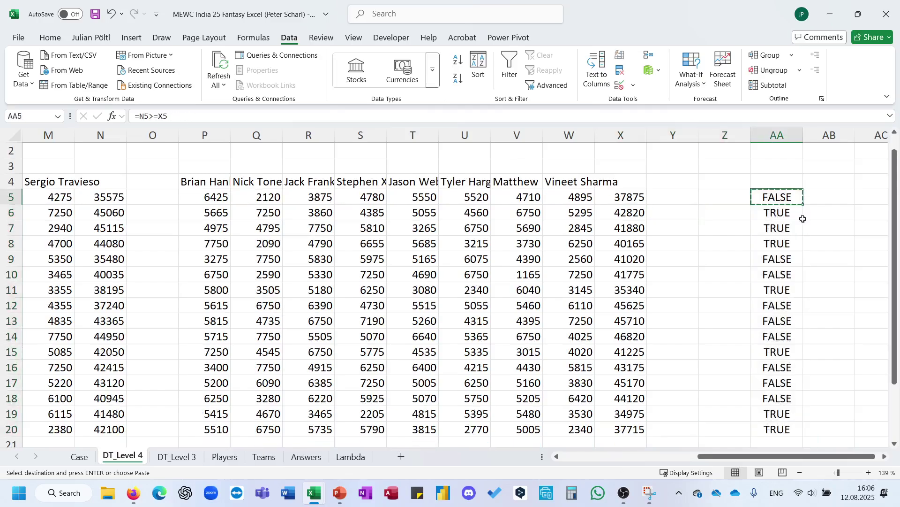
Step: Count Team 1's wins in AA3 with =SUM(--AA5:AA20)
{"action": "key", "text": "Up"}
{"action": "key", "text": "Up"}
{"action": "type", "text": "=sum"}
{"action": "key", "text": "Right"}
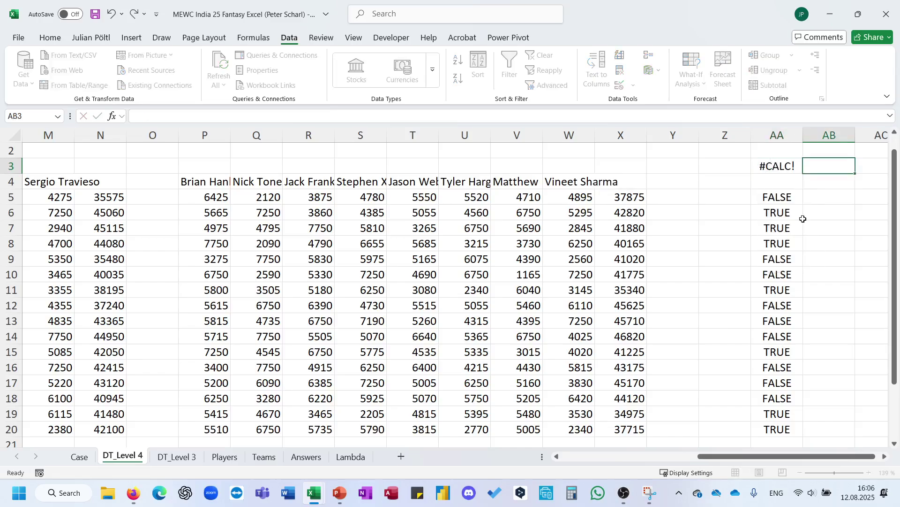
{"action": "key", "text": "Left"}
{"action": "key", "text": "F2"}
{"action": "type", "text": "(-"}
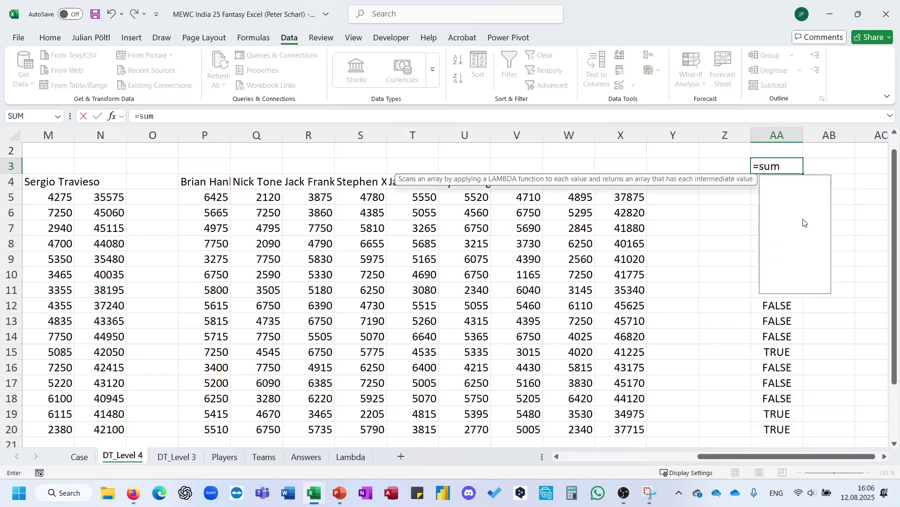
{"action": "type", "text": "-"}
{"action": "key", "text": "Down"}
{"action": "key", "text": "Down"}
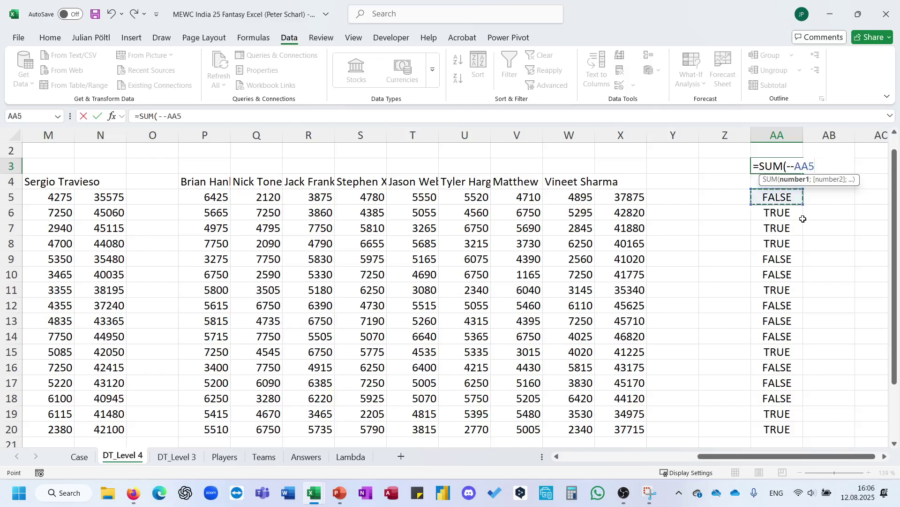
{"action": "key", "text": "ctrl+shift+Down"}
{"action": "type", "text": ")"}
{"action": "key", "text": "Up"}
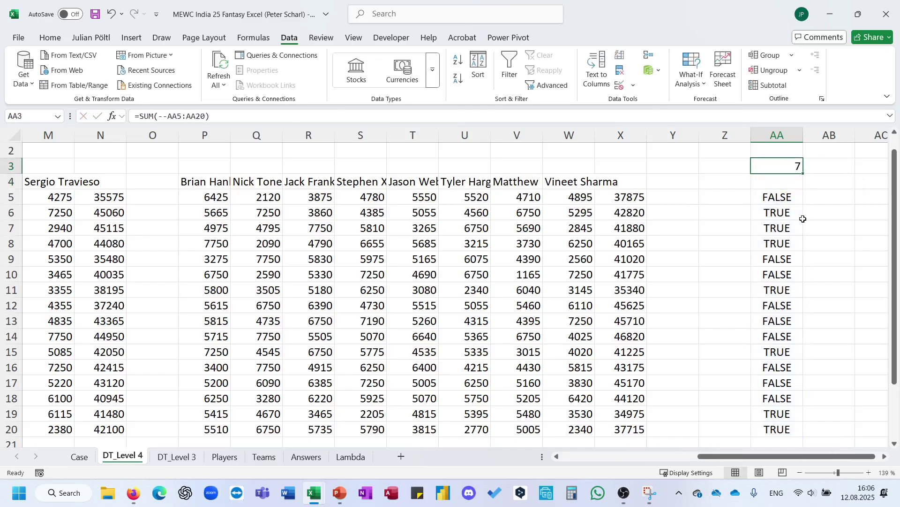
Step: Link B4, the cell above the answer column, to the win count with =AA3
{"action": "scroll", "coordinate": [800, 219], "scroll_direction": "up", "scroll_amount": 1}
{"action": "scroll", "coordinate": [801, 219], "scroll_direction": "left", "scroll_amount": 8}
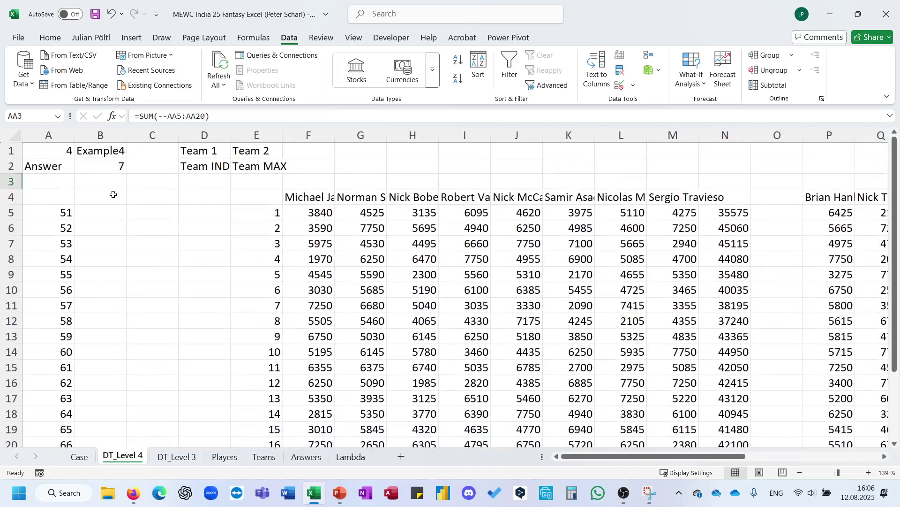
{"action": "left_click", "coordinate": [113, 194]}
{"action": "type", "text": "="}
{"action": "scroll", "coordinate": [232, 213], "scroll_direction": "right", "scroll_amount": 2}
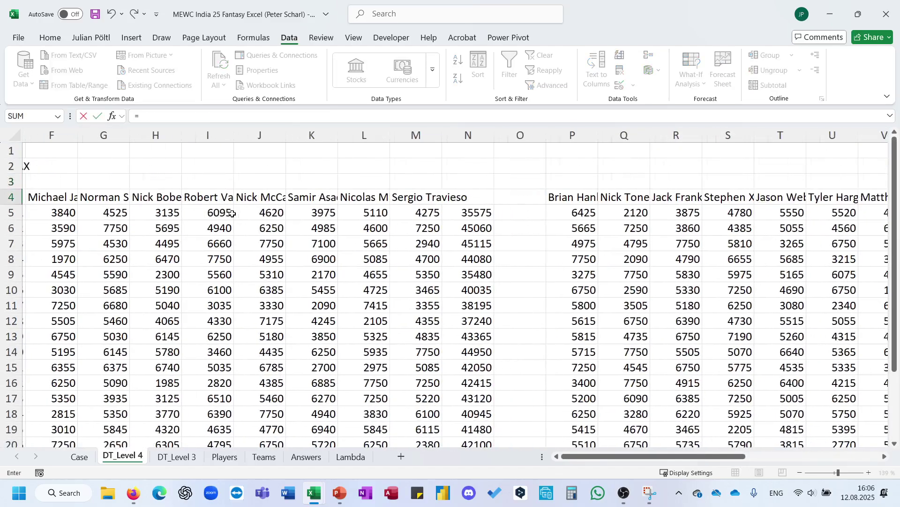
{"action": "scroll", "coordinate": [233, 213], "scroll_direction": "right", "scroll_amount": 5}
{"action": "left_click", "coordinate": [796, 182]}
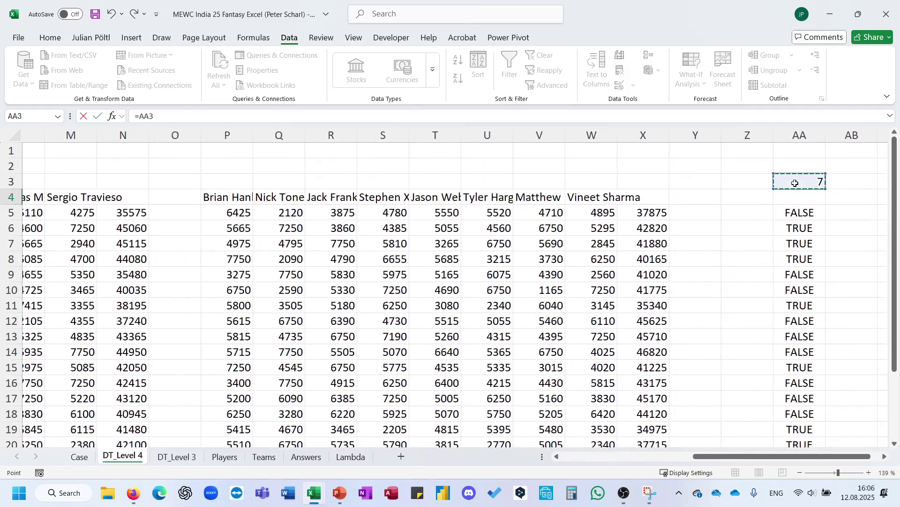
{"action": "key", "text": "Return"}
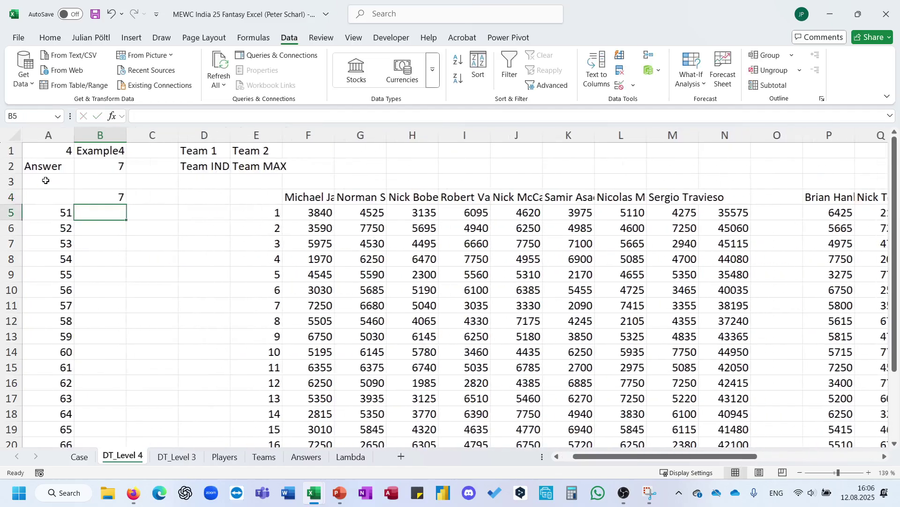
Step: Create a what-if data table over A4:B24 with $B$1 as the column input cell
{"action": "left_click", "coordinate": [41, 194]}
{"action": "key", "text": "shift+Right"}
{"action": "key", "text": "ctrl+shift+Down"}
{"action": "key", "text": "ctrl+shift+Down"}
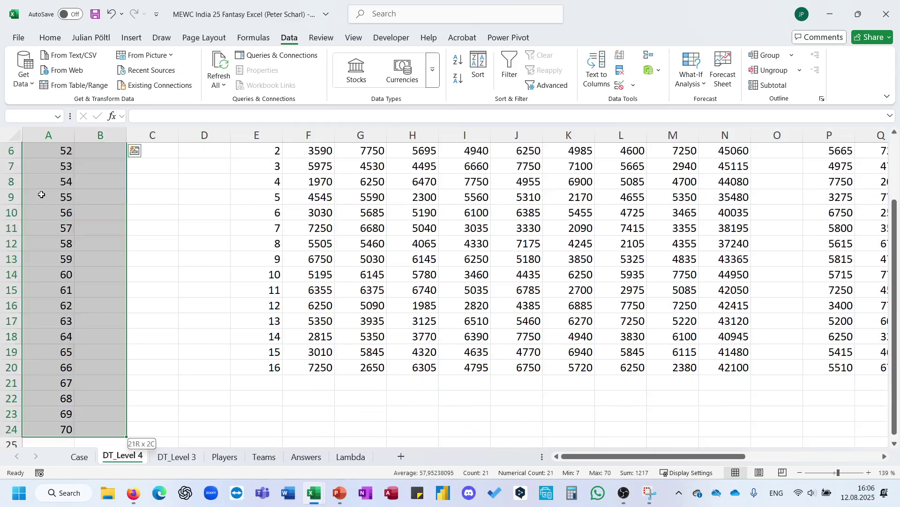
{"action": "scroll", "coordinate": [323, 261], "scroll_direction": "up", "scroll_amount": 2}
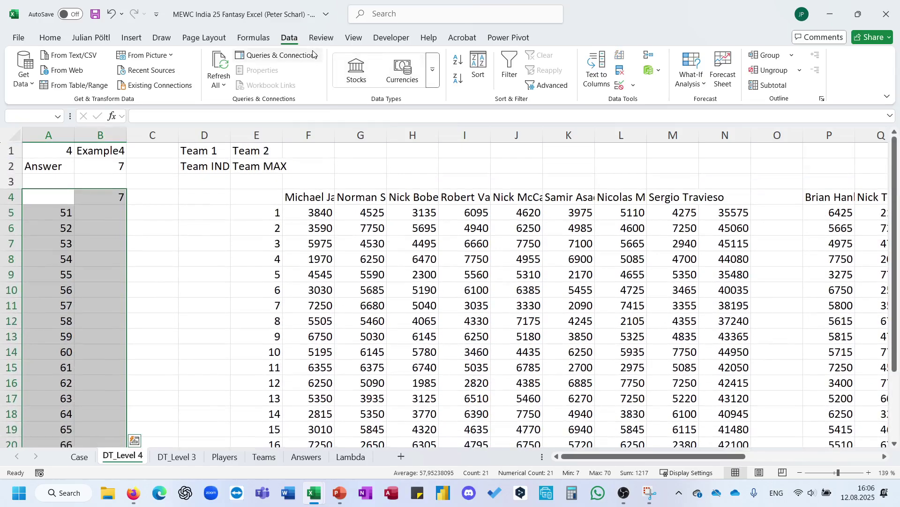
{"action": "left_click", "coordinate": [699, 136]}
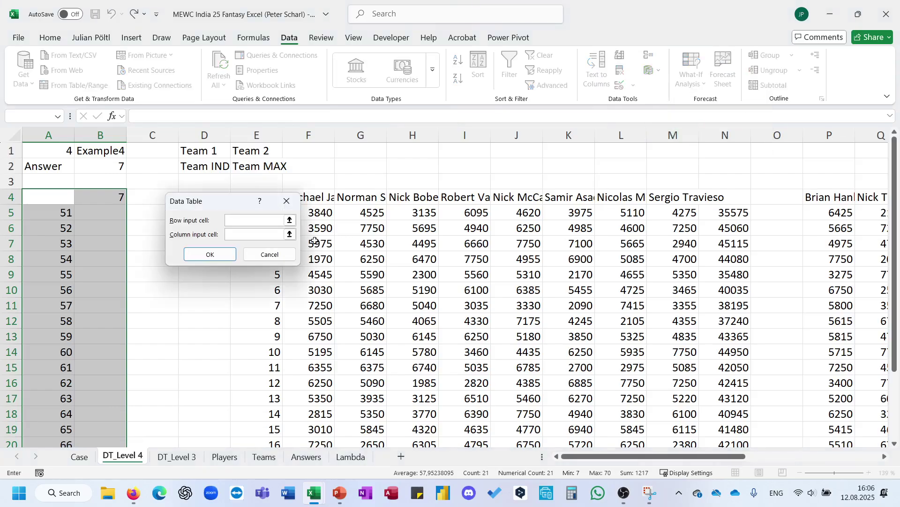
{"action": "left_click", "coordinate": [267, 235]}
{"action": "left_click", "coordinate": [106, 153]}
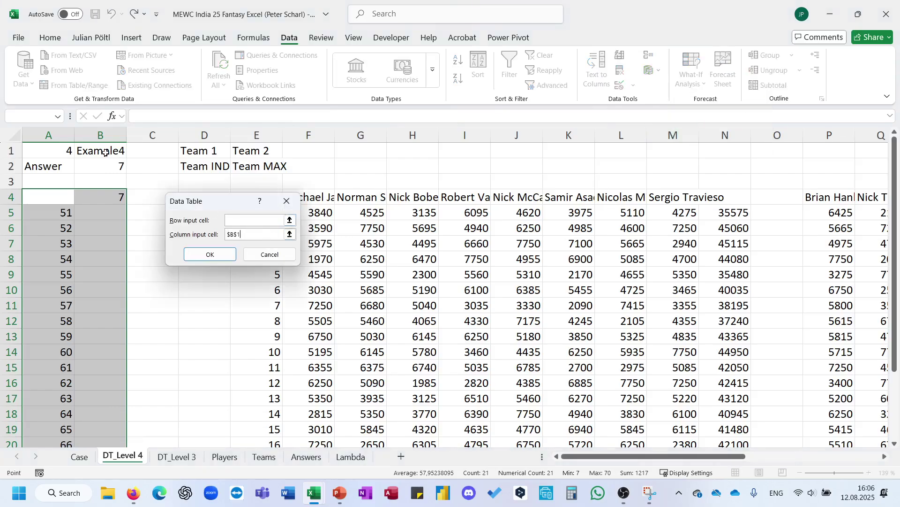
{"action": "left_click", "coordinate": [210, 254]}
Step: Copy the data table results in B5:B24 into the Level 4 answers for games 51 to 70 on the Case sheet
{"action": "left_click", "coordinate": [121, 219]}
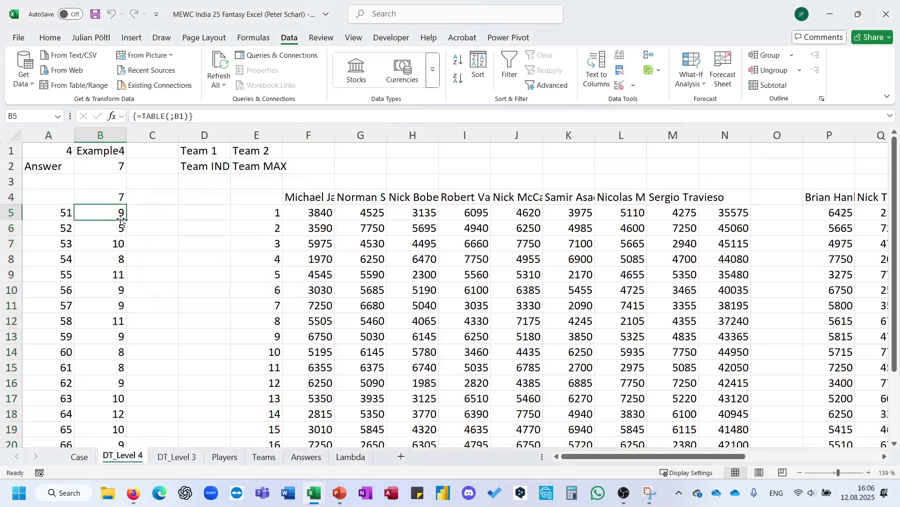
{"action": "key", "text": "ctrl+shift+Down"}
{"action": "key", "text": "ctrl+c"}
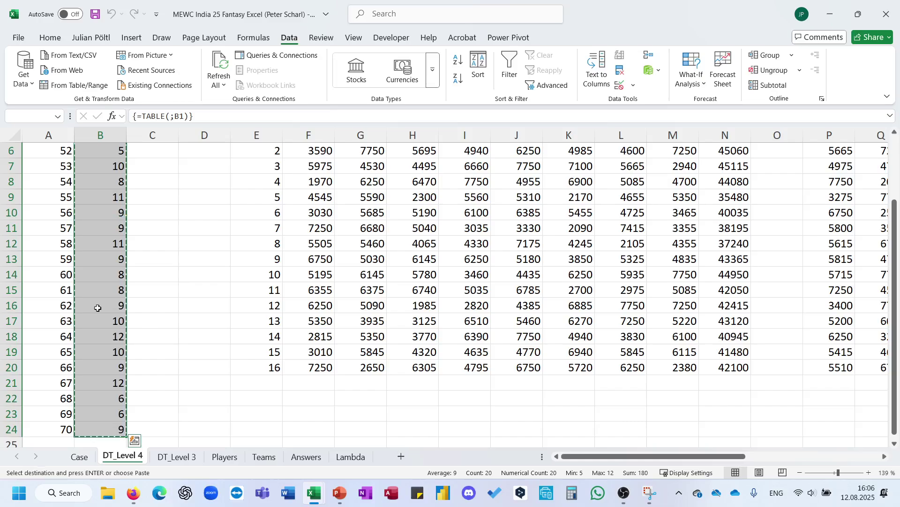
{"action": "left_click", "coordinate": [79, 455]}
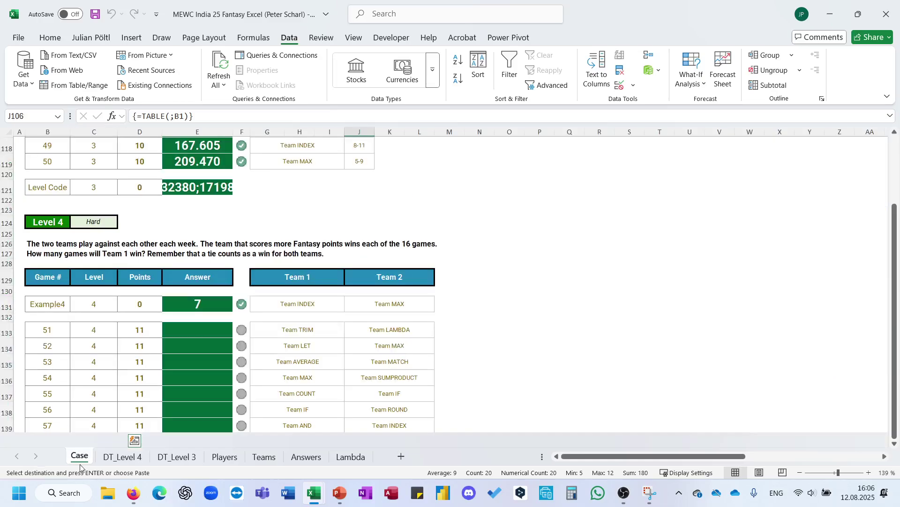
{"action": "left_click", "coordinate": [192, 331]}
{"action": "key", "text": "ctrl+v"}
{"action": "left_click", "coordinate": [298, 345]}
{"action": "scroll", "coordinate": [305, 340], "scroll_direction": "down", "scroll_amount": 8}
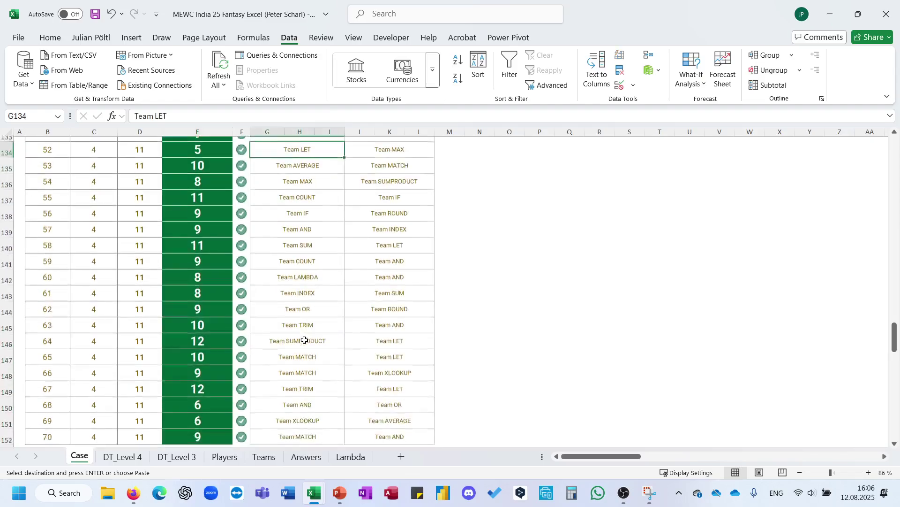
{"action": "scroll", "coordinate": [305, 339], "scroll_direction": "down", "scroll_amount": 2}
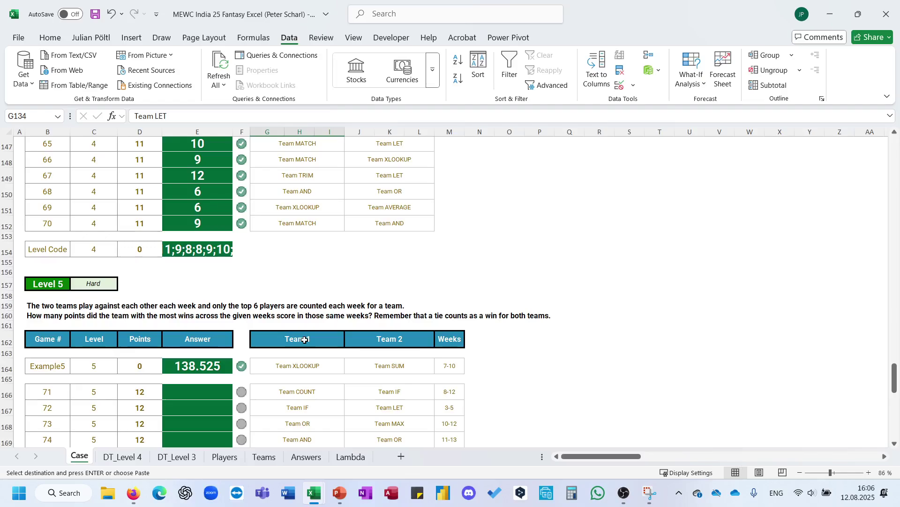
Step: Clear the data table results from B5:B24 on DT_Level 4
{"action": "left_click", "coordinate": [122, 456]}
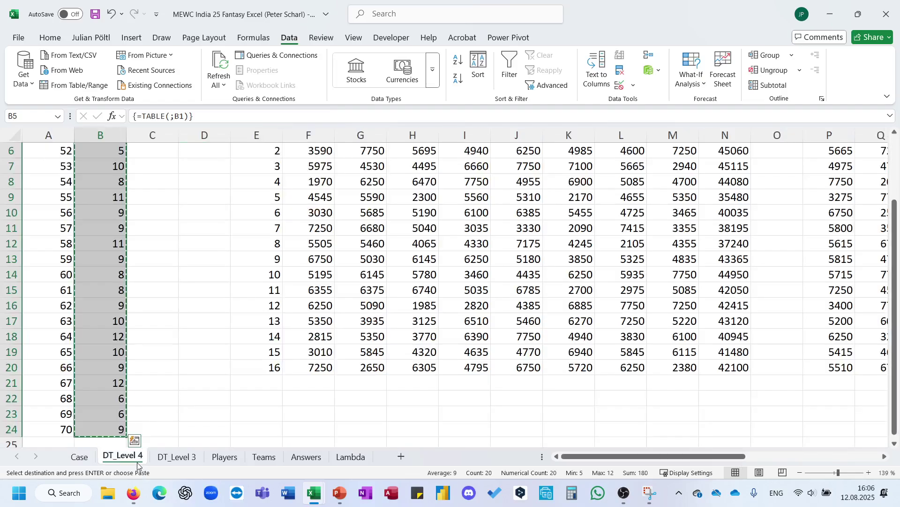
{"action": "scroll", "coordinate": [171, 441], "scroll_direction": "up", "scroll_amount": 5}
{"action": "key", "text": "Delete"}
{"action": "left_click", "coordinate": [185, 433]}
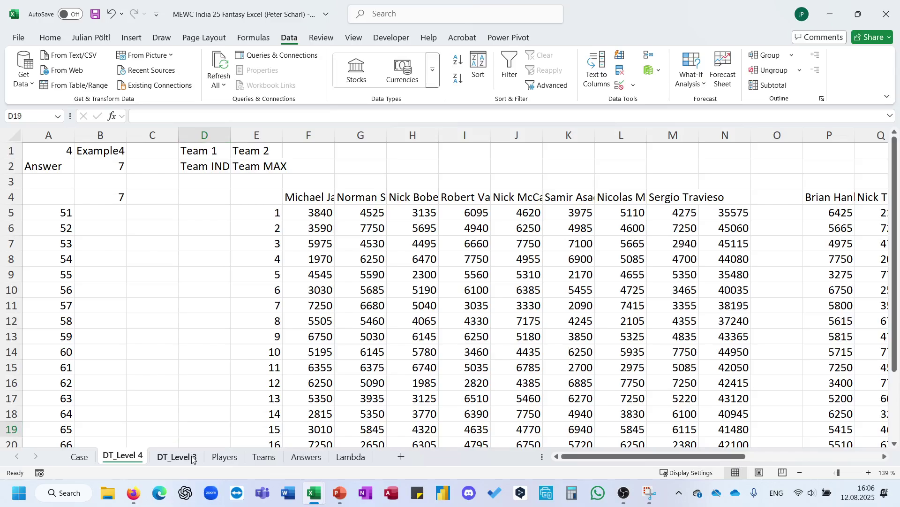
Step: Check the DT_Level 3 sheet and return to the Level 5 task on the Case sheet
{"action": "left_click", "coordinate": [190, 457]}
{"action": "left_click", "coordinate": [152, 409]}
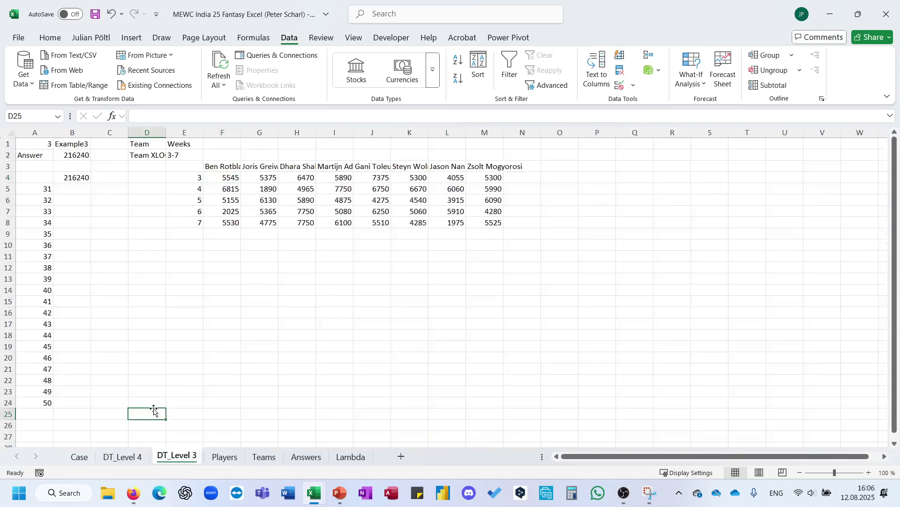
{"action": "left_click", "coordinate": [83, 456]}
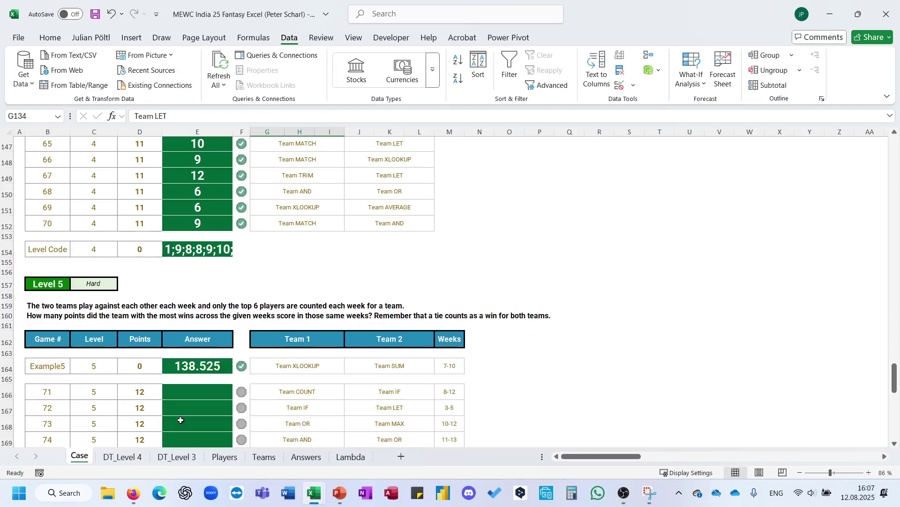
Step: Duplicate the DT_Level 4 sheet and rename the copy DT_Level 5
{"action": "left_click", "coordinate": [140, 457]}
{"action": "left_click_drag", "start_coordinate": [139, 461], "coordinate": [164, 459]}
{"action": "double_click", "coordinate": [183, 456]}
{"action": "key", "text": "End"}
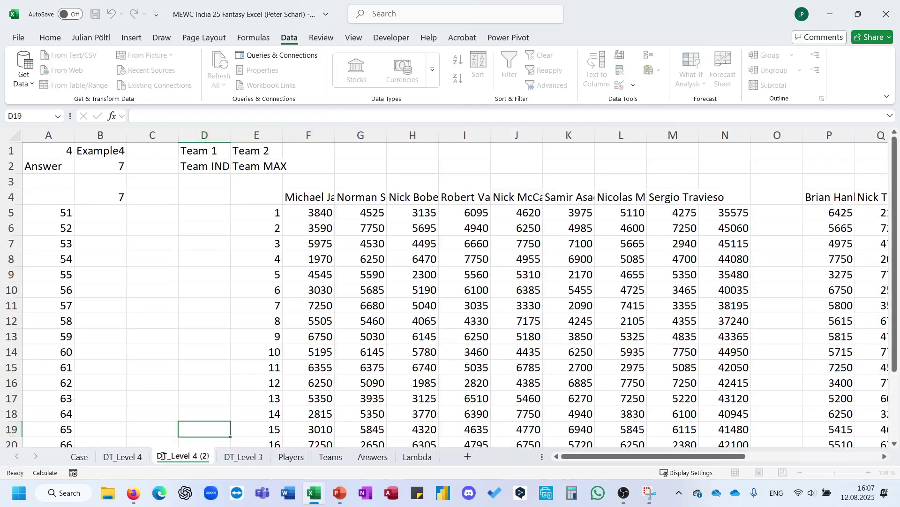
{"action": "key", "text": "BackSpace"}
{"action": "key", "text": "BackSpace"}
{"action": "key", "text": "BackSpace"}
{"action": "key", "text": "BackSpace"}
{"action": "left_click", "coordinate": [152, 295]}
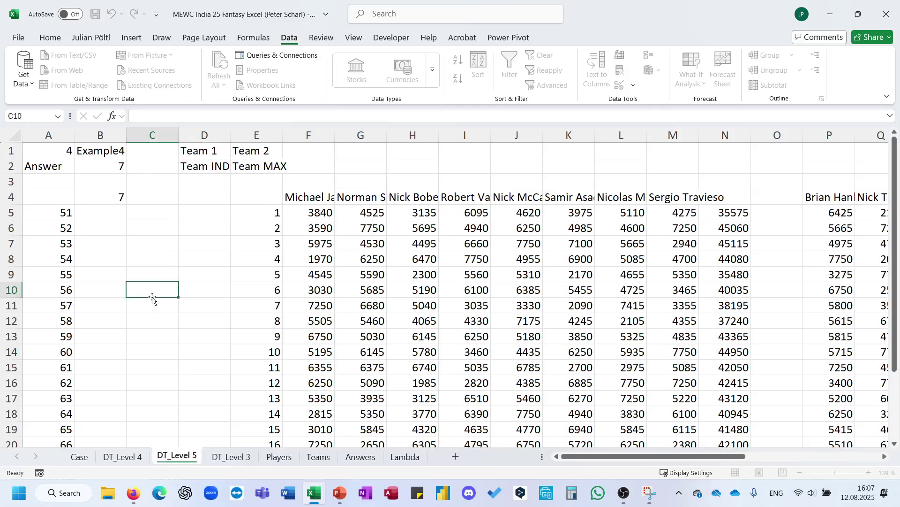
Step: Set the level number in A1 to 5 and the game in B1 to Example5
{"action": "left_click", "coordinate": [60, 146]}
{"action": "type", "text": "5"}
{"action": "key", "text": "Tab"}
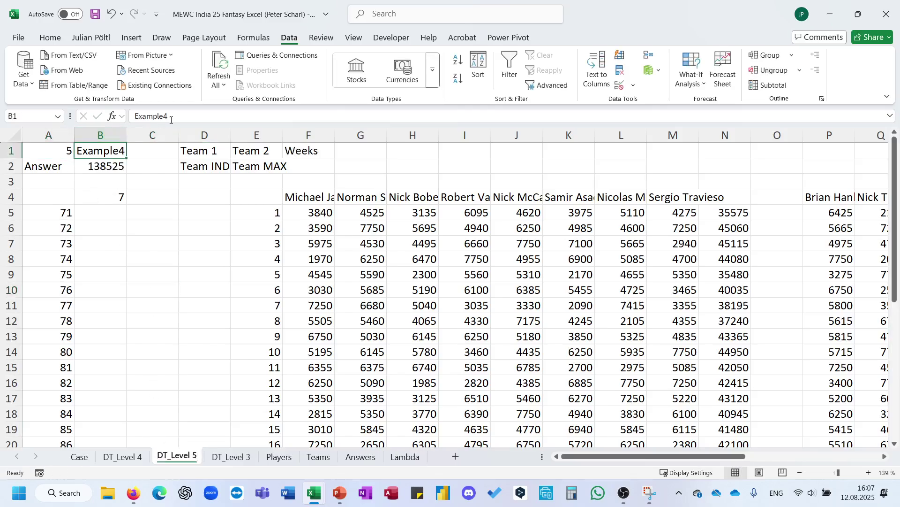
{"action": "left_click", "coordinate": [178, 117]}
{"action": "key", "text": "BackSpace"}
{"action": "type", "text": "5"}
{"action": "key", "text": "Return"}
Step: Clear the data table's result cell B4 on DT_Level 5
{"action": "key", "text": "Return"}
{"action": "key", "text": "Return"}
{"action": "key", "text": "Return"}
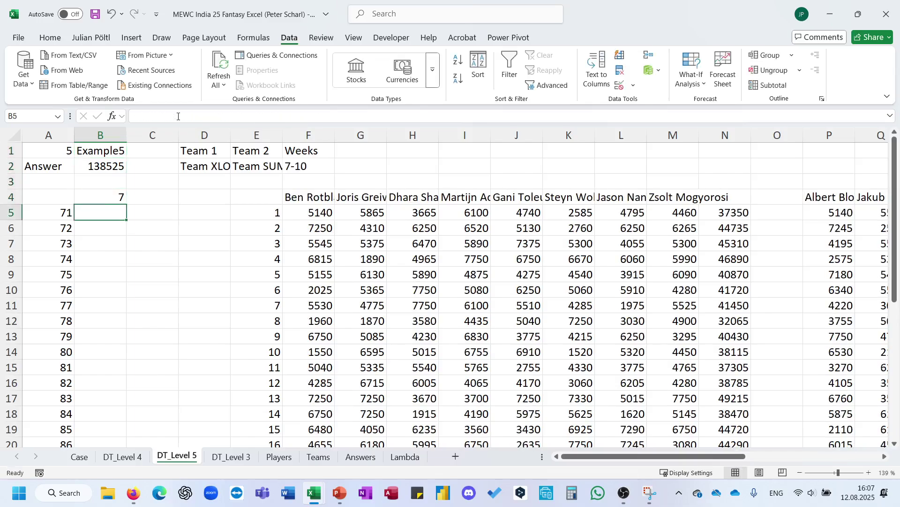
{"action": "key", "text": "Up"}
{"action": "key", "text": "Delete"}
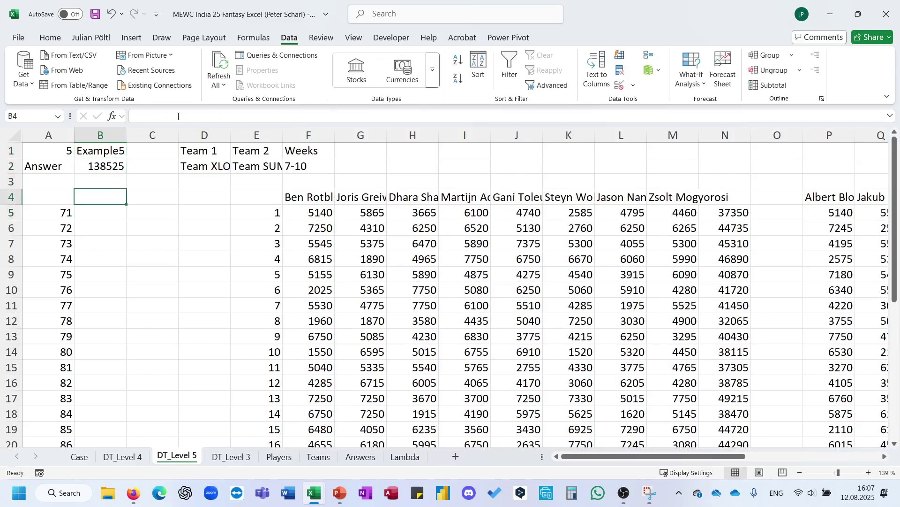
Step: Copy the week-range SEQUENCE formula text from E4 on the DT_Level 3 sheet
{"action": "left_click", "coordinate": [274, 212]}
{"action": "key", "text": "ctrl+Page_Up"}
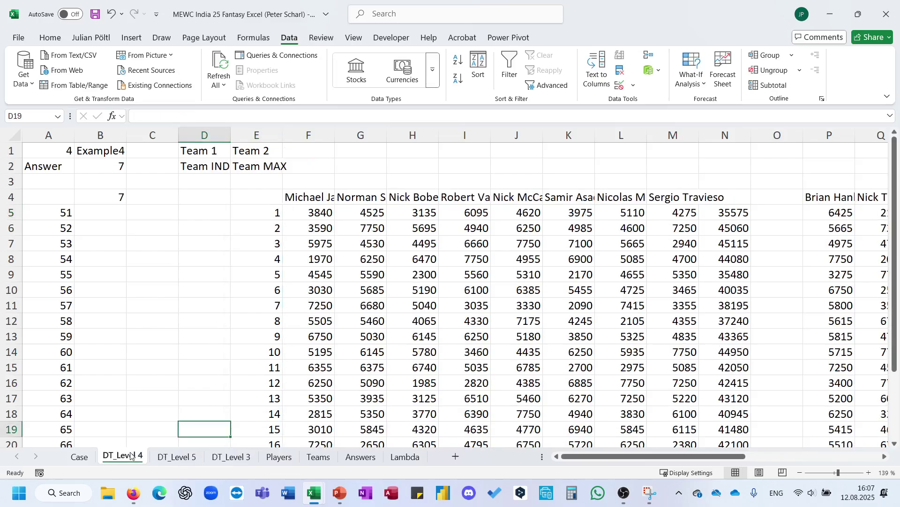
{"action": "key", "text": "ctrl+Page_Down"}
{"action": "key", "text": "ctrl+Page_Down"}
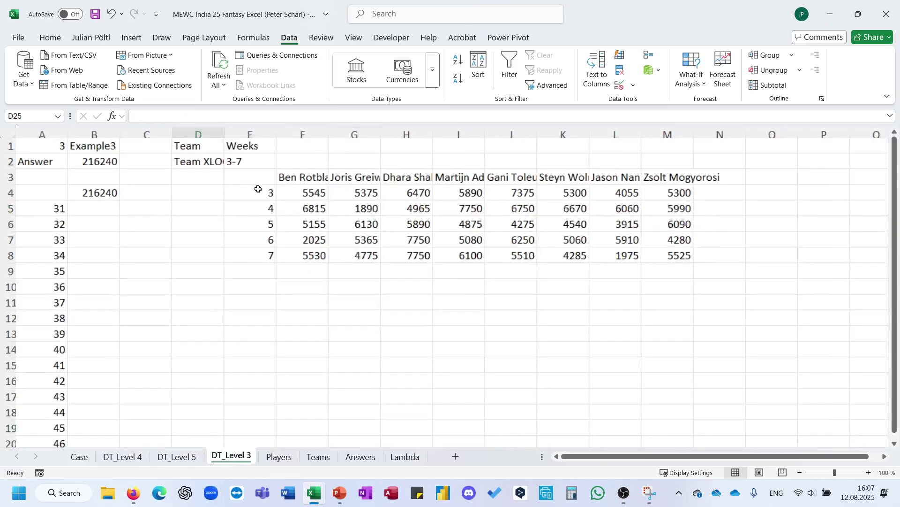
{"action": "key", "text": "Left"}
{"action": "key", "text": "Left"}
{"action": "key", "text": "Up"}
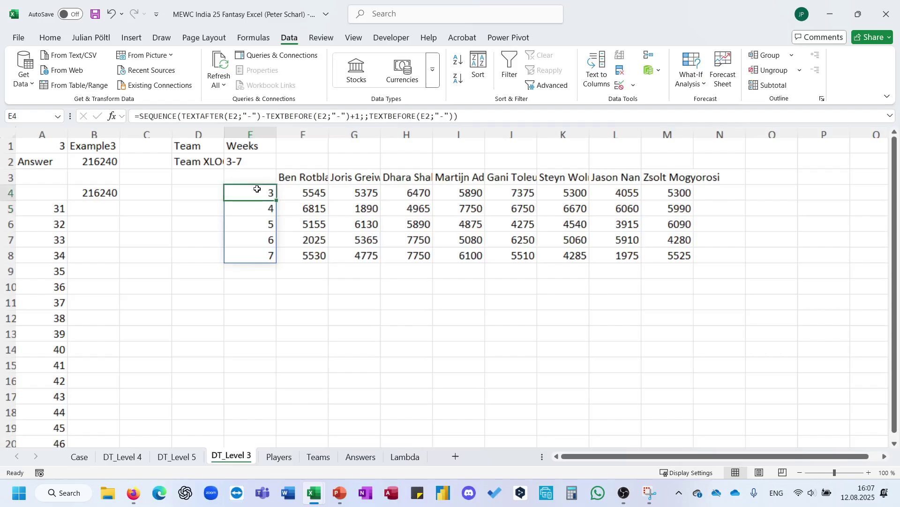
{"action": "left_click", "coordinate": [258, 116]}
{"action": "triple_click", "coordinate": [258, 116]}
{"action": "key", "text": "ctrl+c"}
{"action": "key", "text": "Escape"}
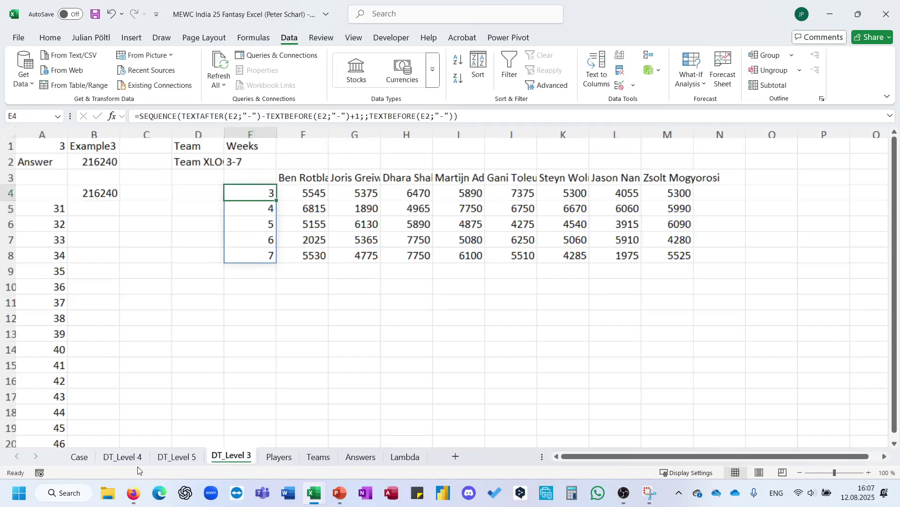
Step: Replace the week formula in E5 on DT_Level 5 with the copied SEQUENCE formula, pointing its references to F2
{"action": "left_click", "coordinate": [176, 456]}
{"action": "key", "text": "F2"}
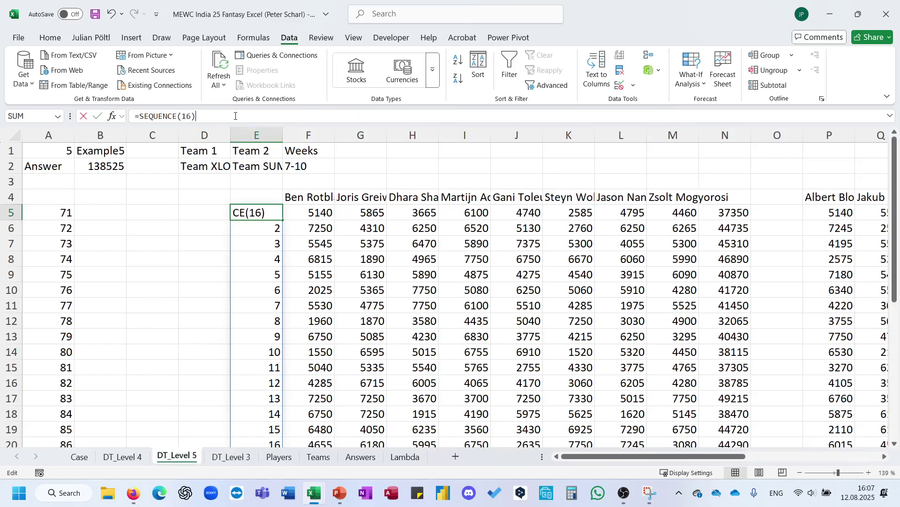
{"action": "key", "text": "ctrl+a"}
{"action": "key", "text": "ctrl+v"}
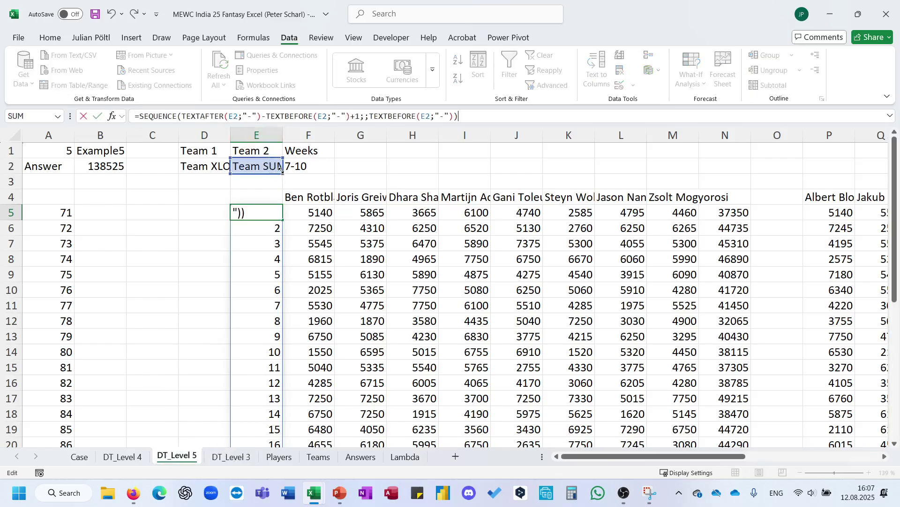
{"action": "left_click_drag", "start_coordinate": [283, 169], "coordinate": [307, 170]}
{"action": "key", "text": "ctrl+Return"}
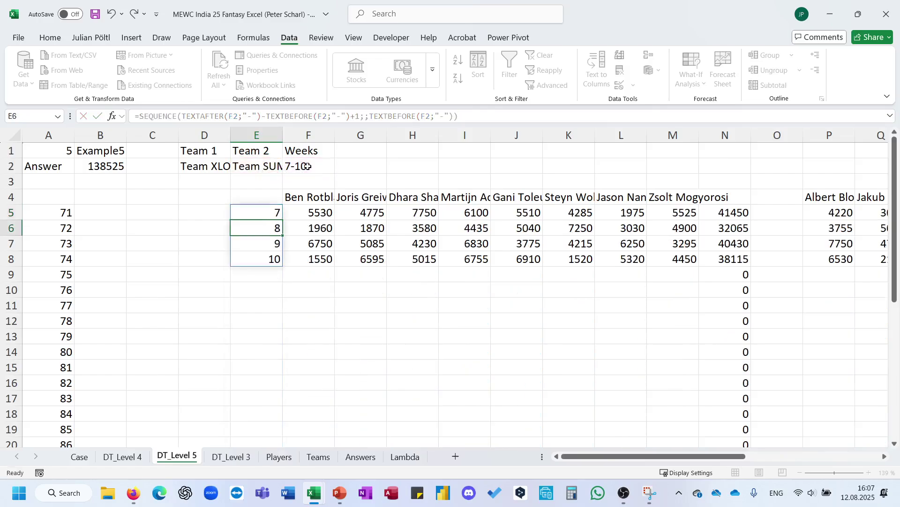
Step: Clear the weekly comparison results in AA5:AA20 and their sum in AA3
{"action": "scroll", "coordinate": [536, 328], "scroll_direction": "right", "scroll_amount": 2}
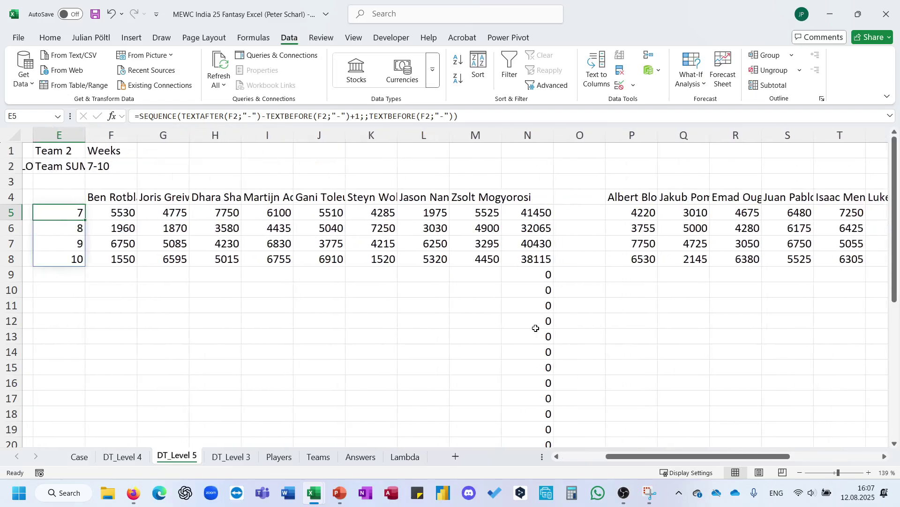
{"action": "left_click", "coordinate": [532, 282]}
{"action": "scroll", "coordinate": [532, 281], "scroll_direction": "right", "scroll_amount": 4}
{"action": "scroll", "coordinate": [533, 283], "scroll_direction": "down", "scroll_amount": 1, "text": "ctrl"}
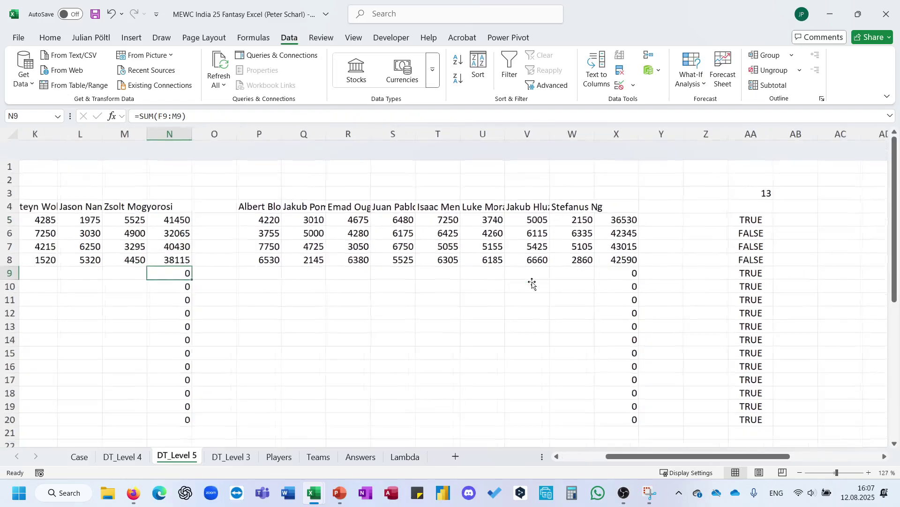
{"action": "scroll", "coordinate": [532, 281], "scroll_direction": "down", "scroll_amount": 1, "text": "ctrl"}
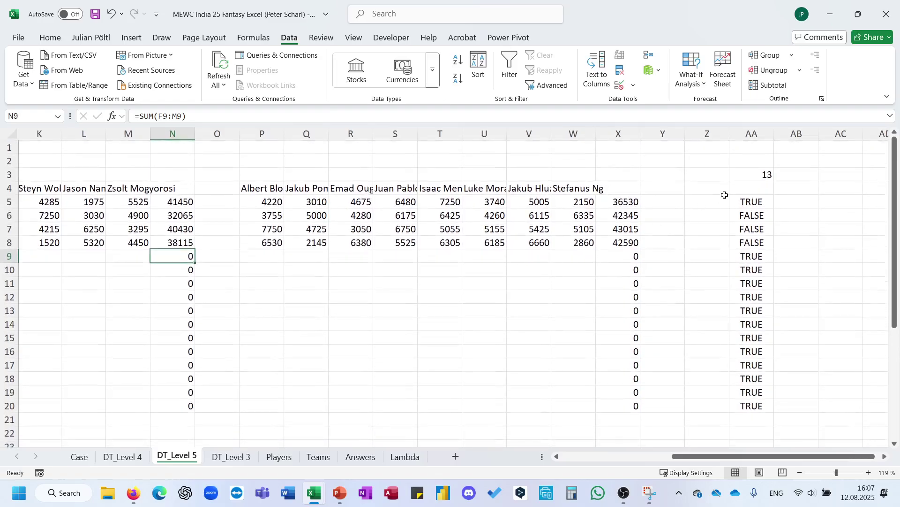
{"action": "left_click", "coordinate": [753, 204]}
{"action": "key", "text": "ctrl+shift+Down"}
{"action": "key", "text": "Delete"}
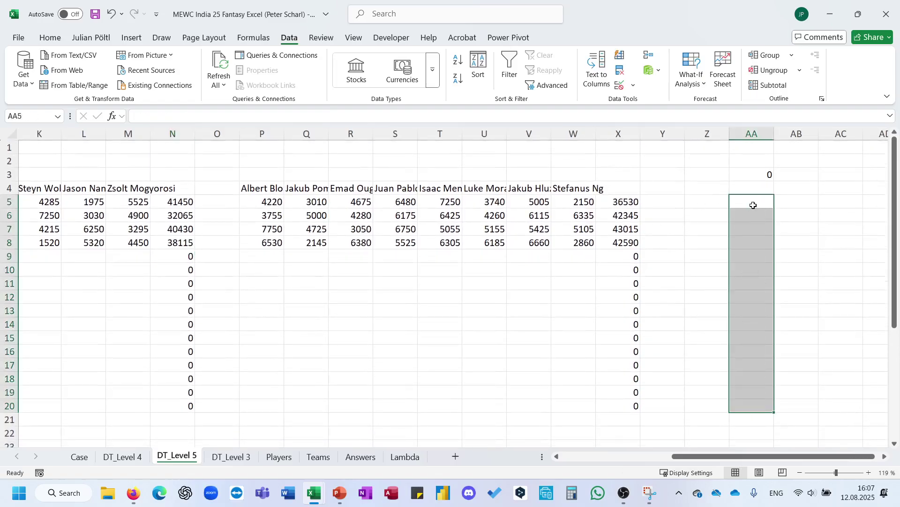
{"action": "key", "text": "Left"}
{"action": "key", "text": "Up"}
{"action": "key", "text": "Up"}
{"action": "key", "text": "Right"}
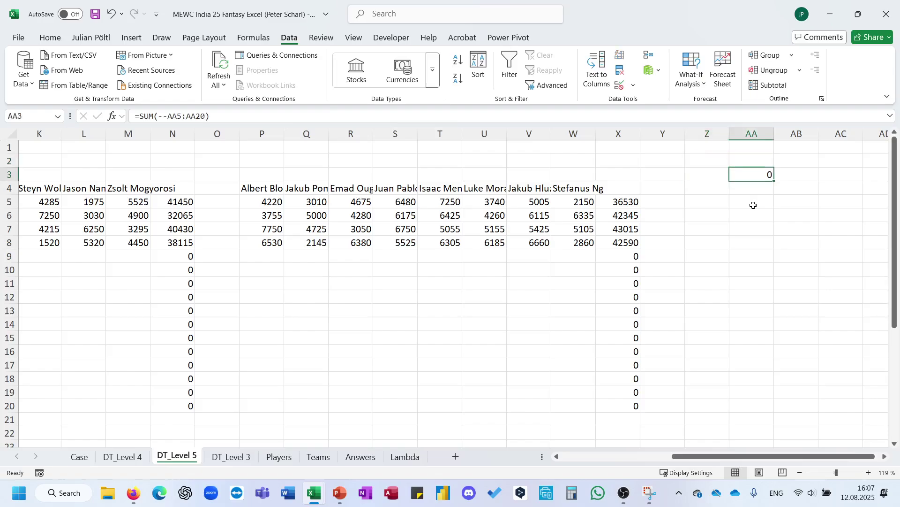
Step: Clear the second team's weekly totals in X9:X20 and X5:X8
{"action": "key", "text": "Down"}
{"action": "key", "text": "Down"}
{"action": "key", "text": "Down"}
{"action": "key", "text": "Left"}
{"action": "key", "text": "Left"}
{"action": "key", "text": "Left"}
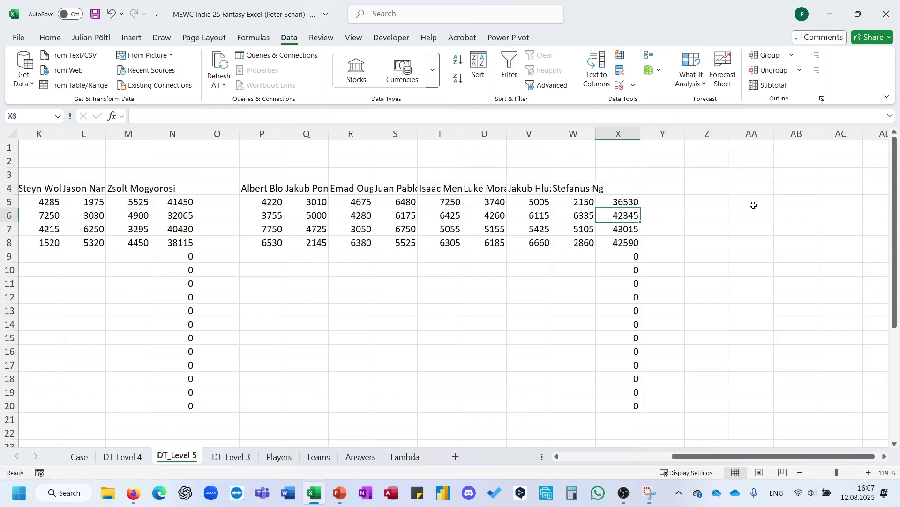
{"action": "key", "text": "Down"}
{"action": "key", "text": "Down"}
{"action": "key", "text": "Down"}
{"action": "key", "text": "ctrl+shift+Down"}
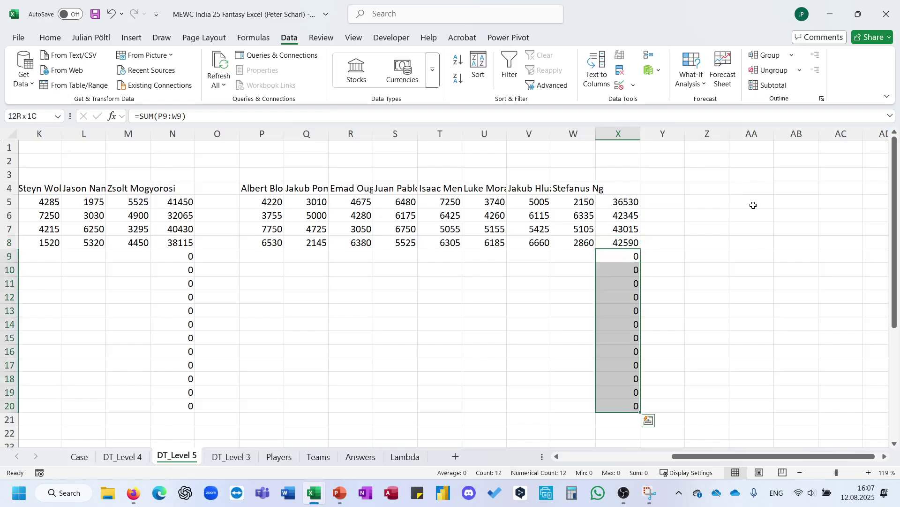
{"action": "key", "text": "Delete"}
{"action": "left_click", "coordinate": [635, 200]}
{"action": "key", "text": "ctrl+shift+Down"}
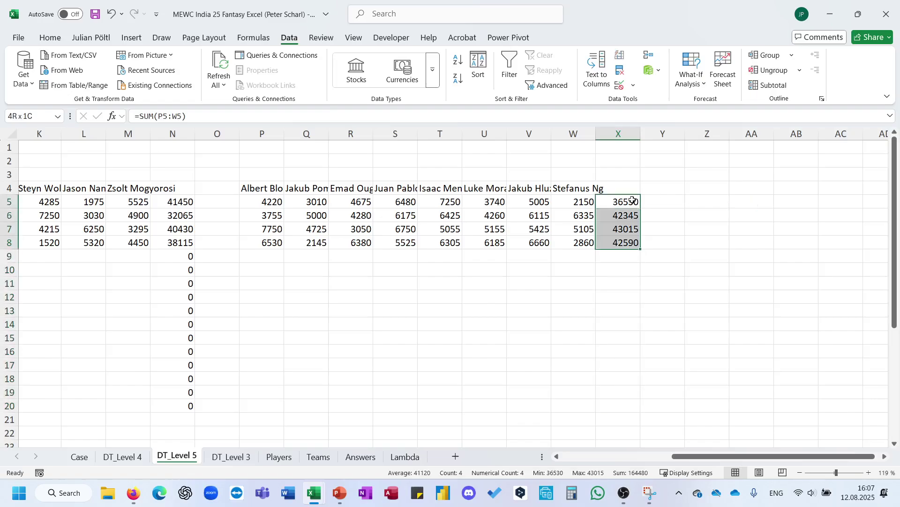
{"action": "key", "text": "Delete"}
{"action": "key", "text": "Left"}
{"action": "key", "text": "Right"}
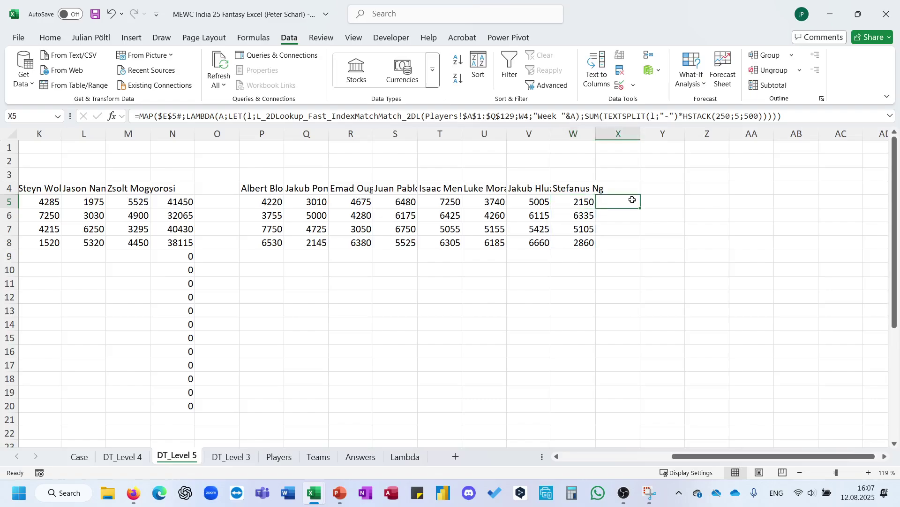
Step: Abandon the BYROW formula in X5 and undo the clearing of the totals in X5:X20
{"action": "type", "text": "=byr"}
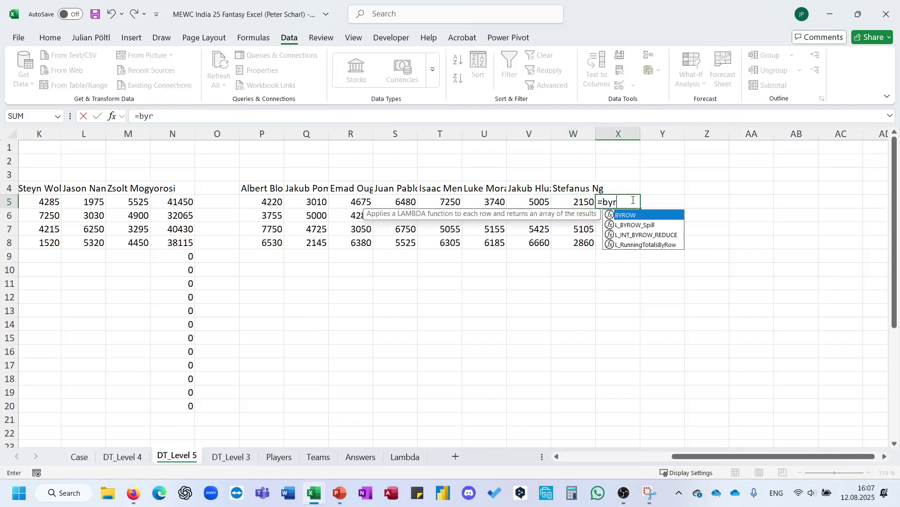
{"action": "key", "text": "Escape"}
{"action": "key", "text": "Escape"}
{"action": "key", "text": "ctrl+z"}
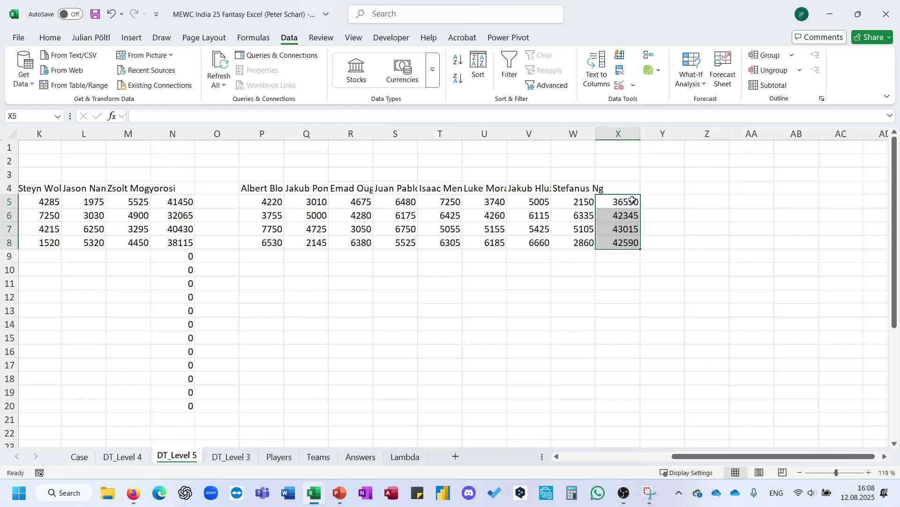
{"action": "key", "text": "ctrl+z"}
{"action": "left_click", "coordinate": [703, 212]}
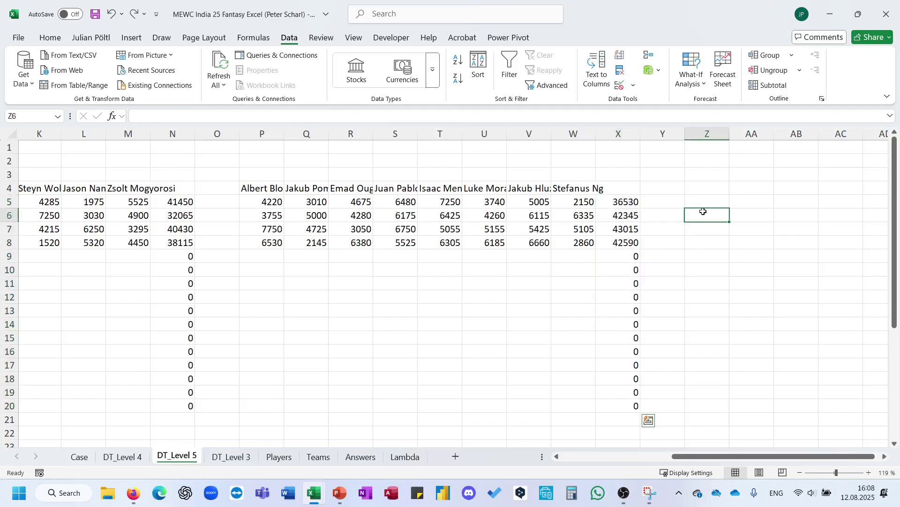
Step: Try clearing the first team's surplus totals in N9:N20, then undo the deletion
{"action": "left_click", "coordinate": [740, 200]}
{"action": "scroll", "coordinate": [740, 199], "scroll_direction": "left", "scroll_amount": 2}
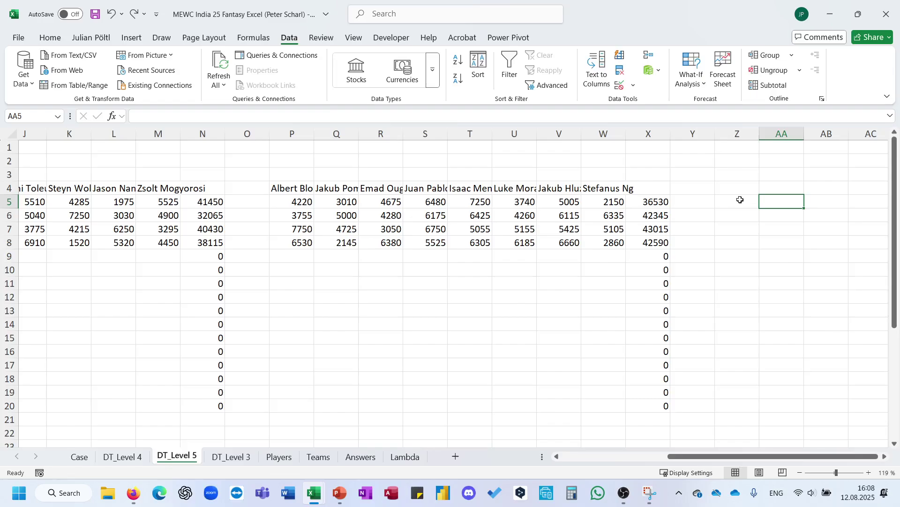
{"action": "type", "text": "="}
{"action": "key", "text": "Escape"}
{"action": "left_click", "coordinate": [213, 257]}
{"action": "key", "text": "ctrl+shift+Down"}
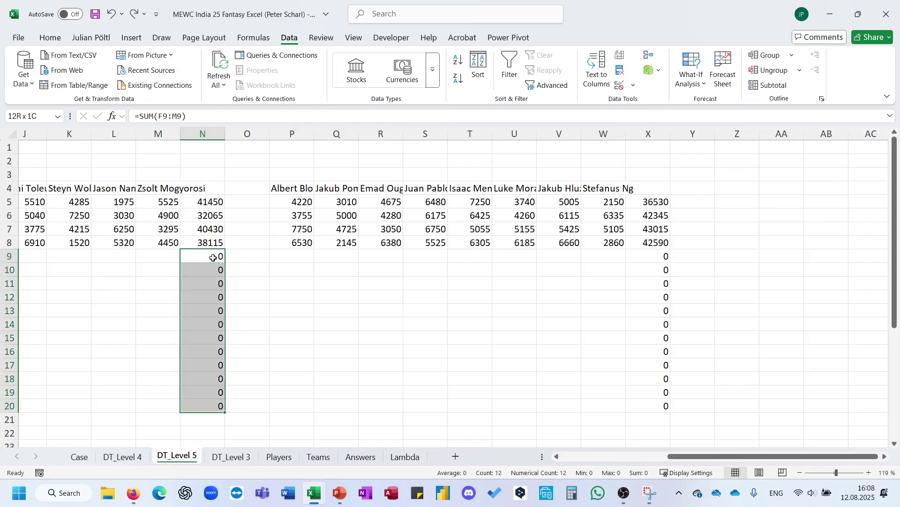
{"action": "key", "text": "Delete"}
{"action": "left_click", "coordinate": [650, 253]}
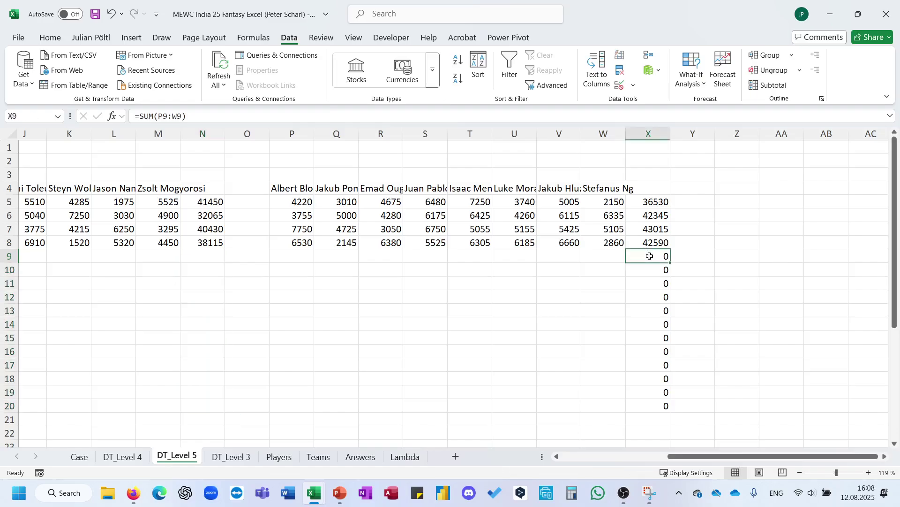
{"action": "key", "text": "ctrl+shift+Down"}
{"action": "key", "text": "ctrl+z"}
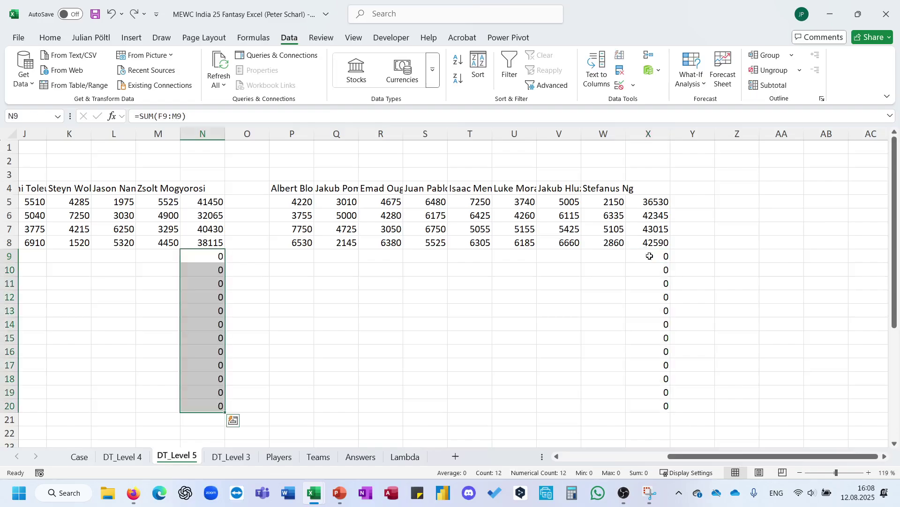
{"action": "left_click", "coordinate": [652, 256]}
Step: Total the first team's six best weekly scores with =SUM(LARGE(F5:M5;SEQUENCE(6))) in N5 and fill the formula down to N20
{"action": "scroll", "coordinate": [663, 257], "scroll_direction": "left", "scroll_amount": 1}
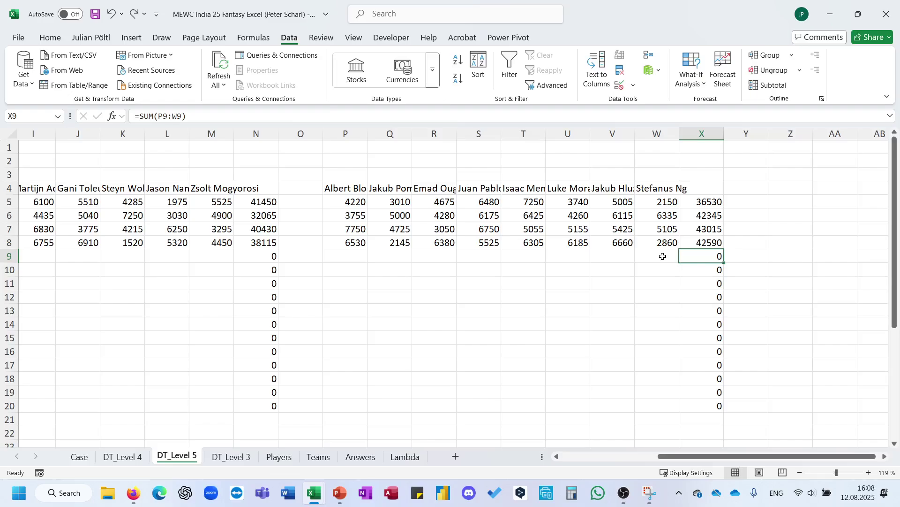
{"action": "scroll", "coordinate": [663, 257], "scroll_direction": "left", "scroll_amount": 8}
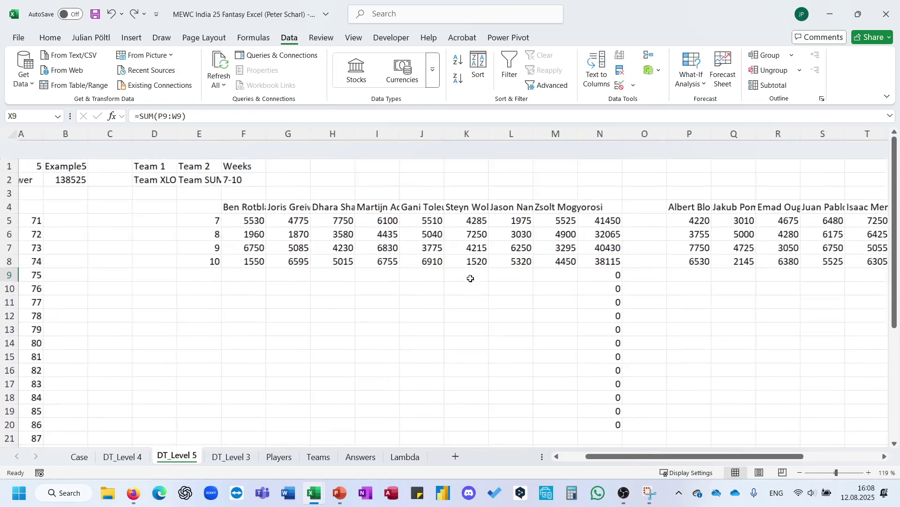
{"action": "scroll", "coordinate": [416, 274], "scroll_direction": "right", "scroll_amount": 3}
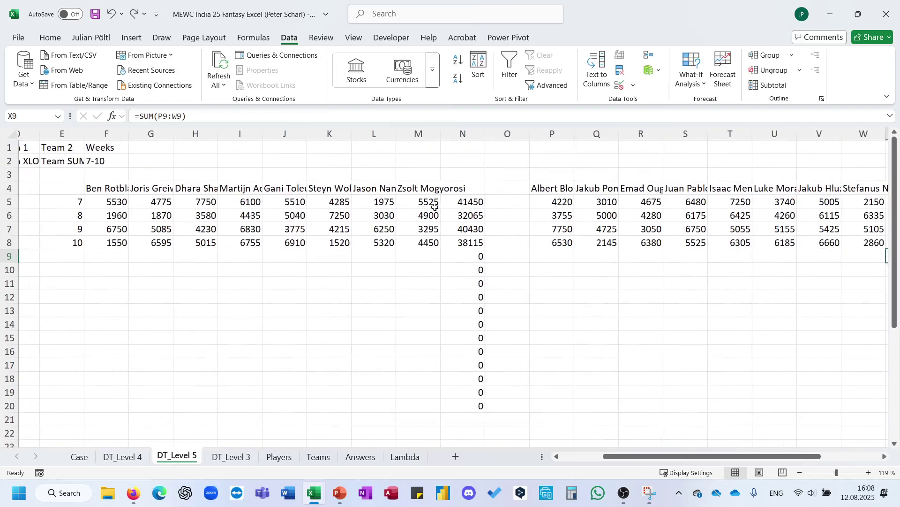
{"action": "left_click", "coordinate": [454, 201]}
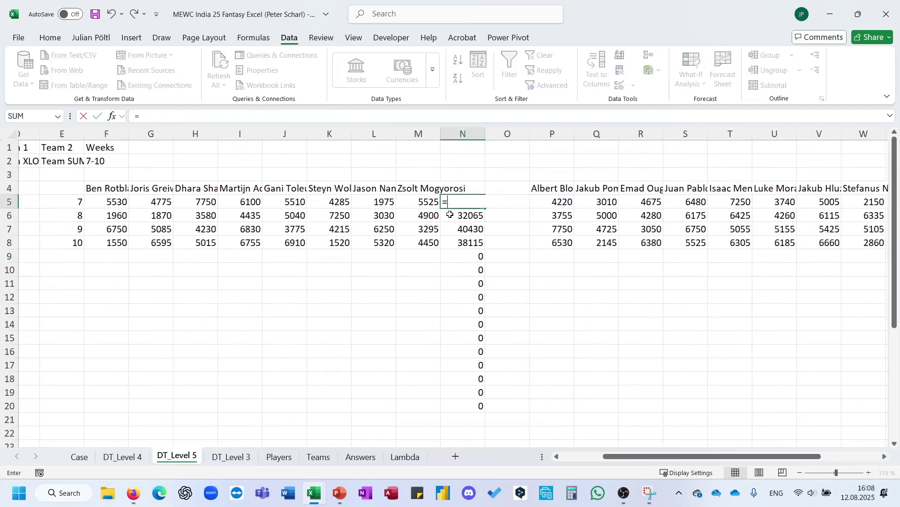
{"action": "type", "text": "="}
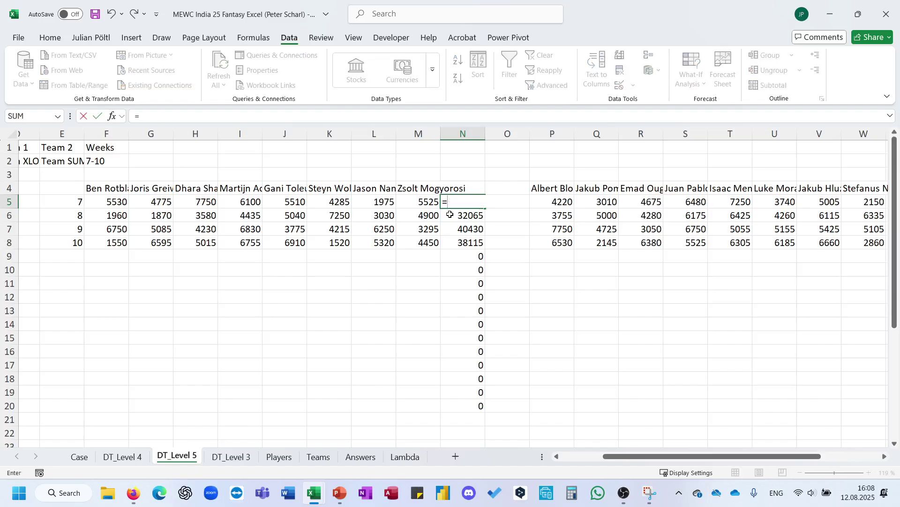
{"action": "type", "text": "su"}
{"action": "key", "text": "Tab"}
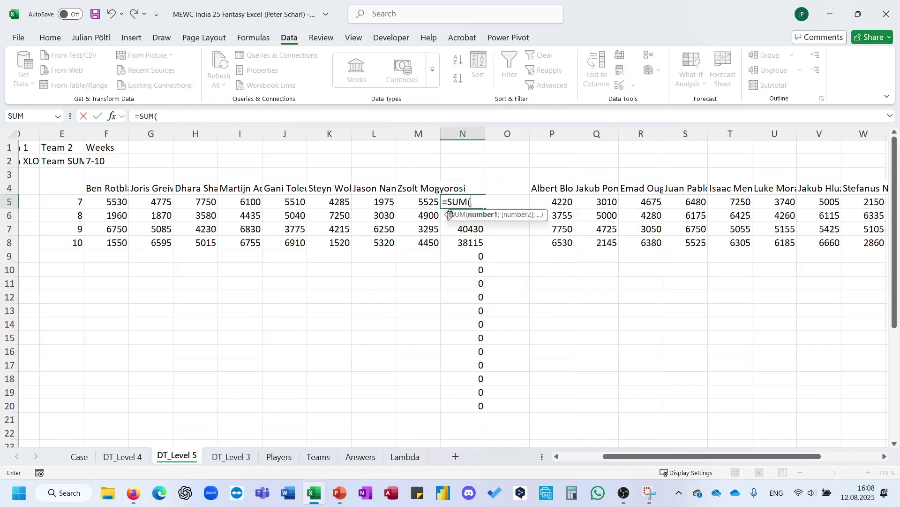
{"action": "type", "text": "la"}
{"action": "key", "text": "Down"}
{"action": "key", "text": "Down"}
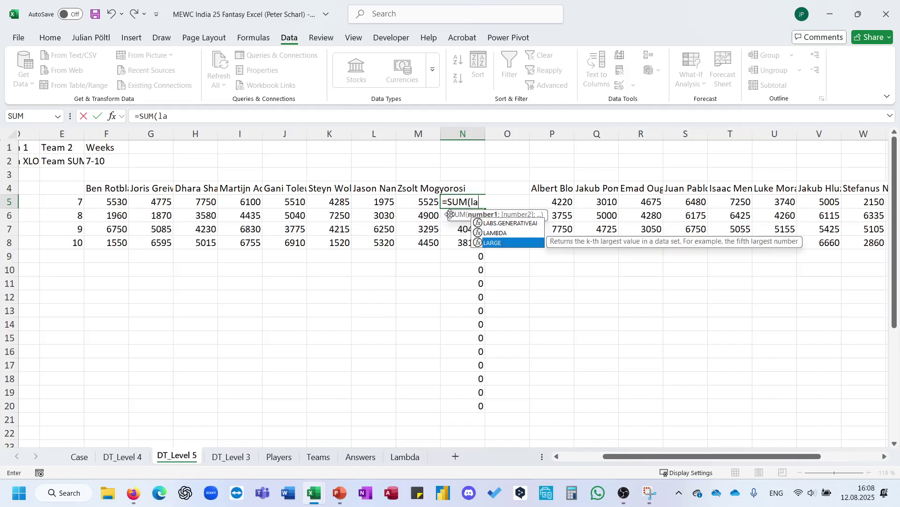
{"action": "key", "text": "Tab"}
{"action": "key", "text": "Left"}
{"action": "key", "text": "shift+Left"}
{"action": "key", "text": "shift+Left"}
{"action": "key", "text": "shift+Left"}
{"action": "key", "text": "shift+Left"}
{"action": "key", "text": "shift+Left"}
{"action": "key", "text": "shift+Left"}
{"action": "key", "text": "shift+Left"}
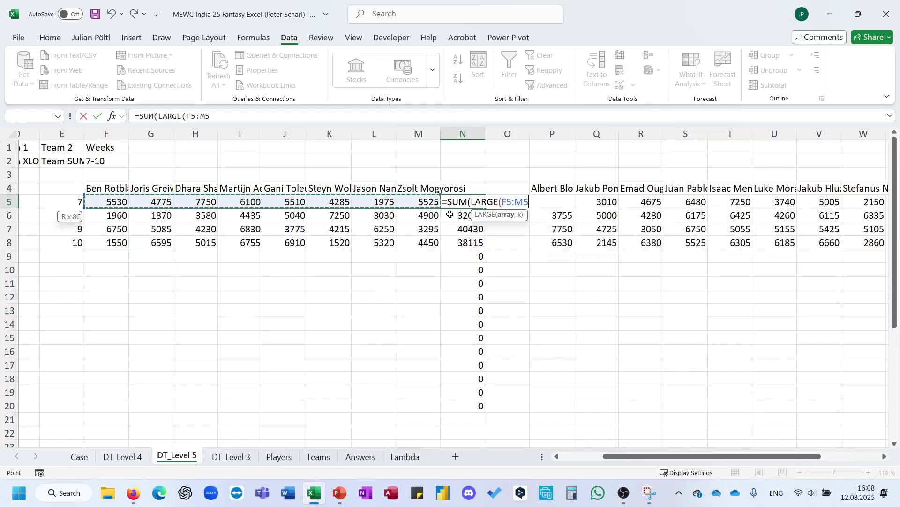
{"action": "type", "text": ";se"}
{"action": "key", "text": "Down"}
{"action": "key", "text": "Down"}
{"action": "key", "text": "Down"}
{"action": "key", "text": "Down"}
{"action": "key", "text": "Down"}
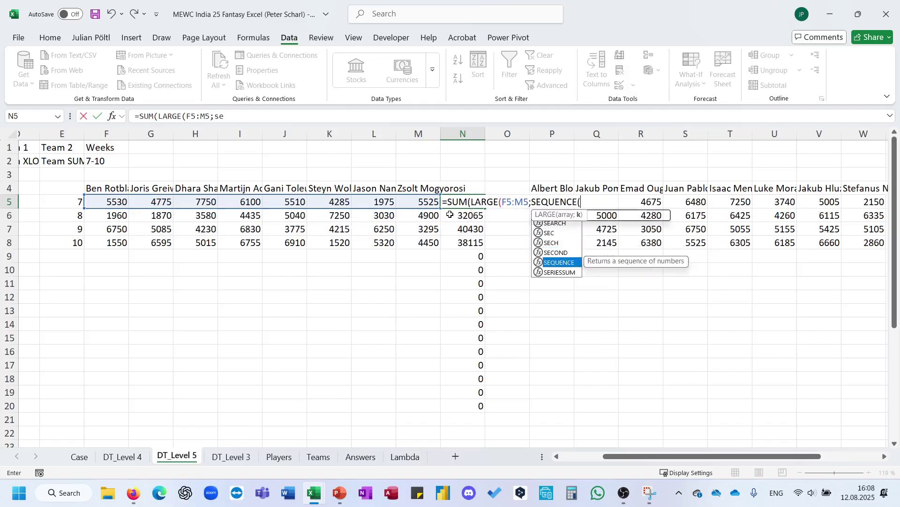
{"action": "key", "text": "Tab"}
{"action": "type", "text": "6))"}
{"action": "key", "text": "ctrl+Return"}
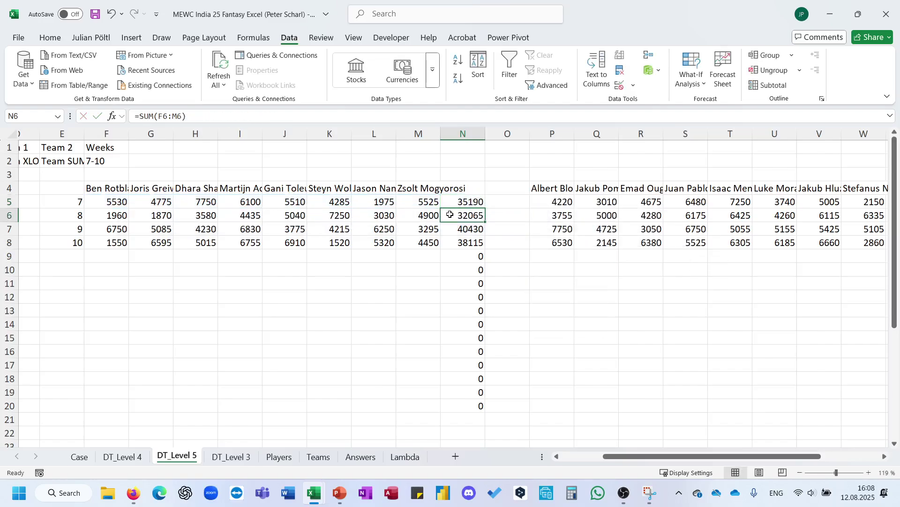
{"action": "double_click", "coordinate": [486, 208]}
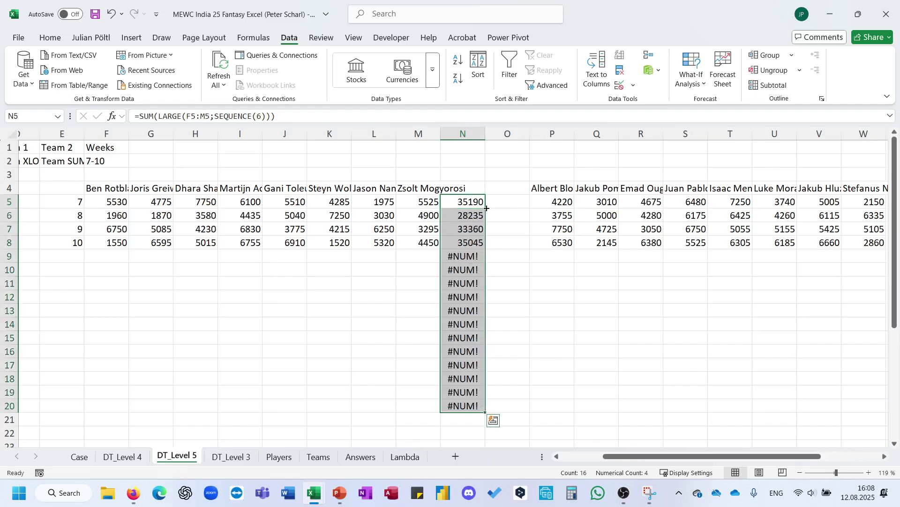
Step: Copy the top-six formula from N5 to X5 for the second team and fill it down to X20
{"action": "left_click", "coordinate": [469, 201]}
{"action": "key", "text": "ctrl+c"}
{"action": "scroll", "coordinate": [586, 216], "scroll_direction": "right", "scroll_amount": 4}
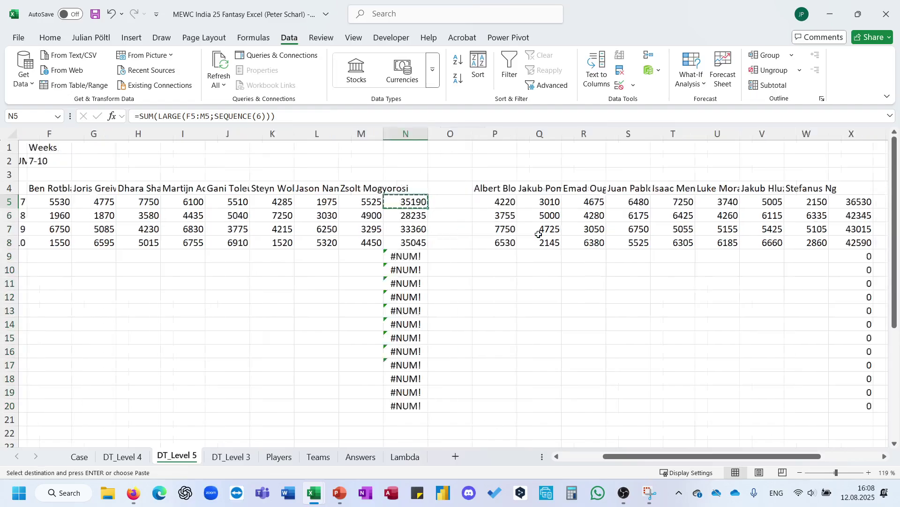
{"action": "left_click", "coordinate": [725, 203]}
{"action": "key", "text": "ctrl+v"}
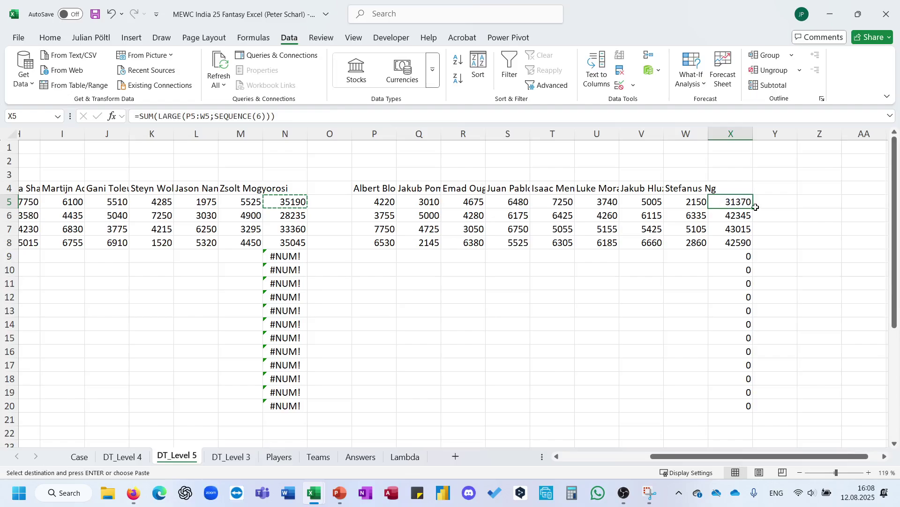
{"action": "double_click", "coordinate": [752, 208]}
Step: List the first team's valid weekly totals without errors or blanks by entering =TOCOL(N5:N20;3) in AD5
{"action": "scroll", "coordinate": [784, 234], "scroll_direction": "right", "scroll_amount": 3}
{"action": "left_click", "coordinate": [699, 199]}
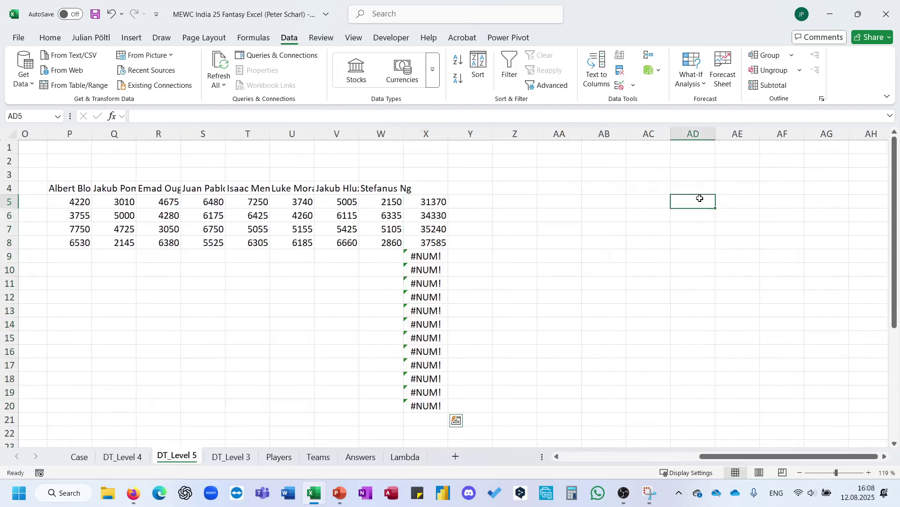
{"action": "type", "text": "=toc"}
{"action": "key", "text": "Tab"}
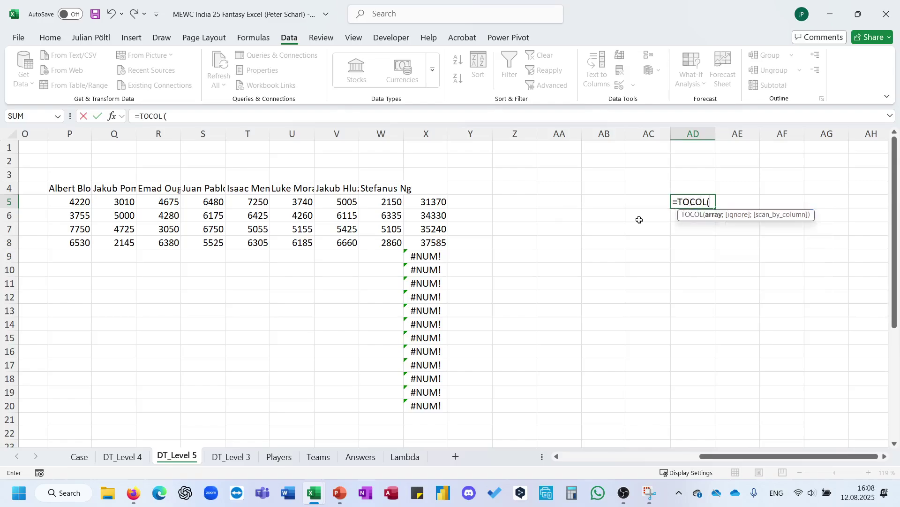
{"action": "scroll", "coordinate": [640, 219], "scroll_direction": "left", "scroll_amount": 1}
{"action": "left_click", "coordinate": [53, 201]}
{"action": "key", "text": "ctrl+shift+Down"}
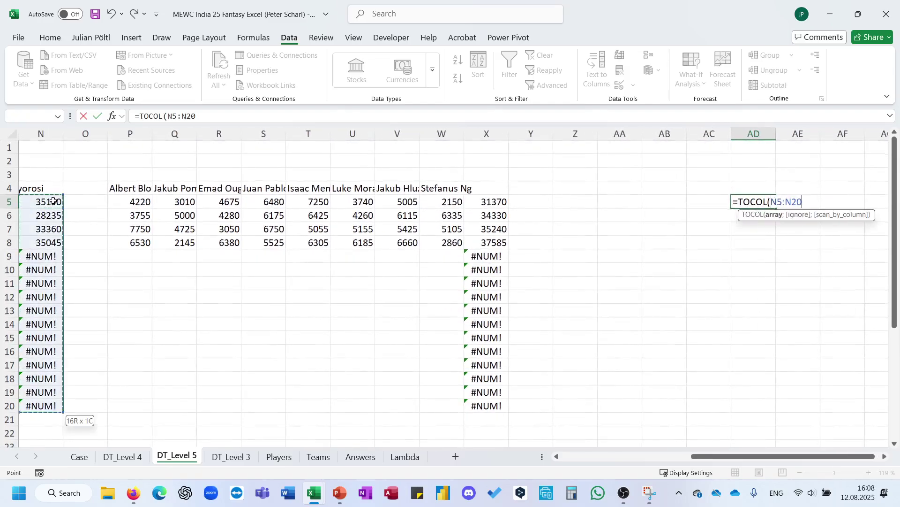
{"action": "type", "text": ";3)"}
{"action": "key", "text": "Return"}
Step: List the second team's valid weekly totals by entering =TOCOL(X5:X20;3) in AE5
{"action": "key", "text": "Right"}
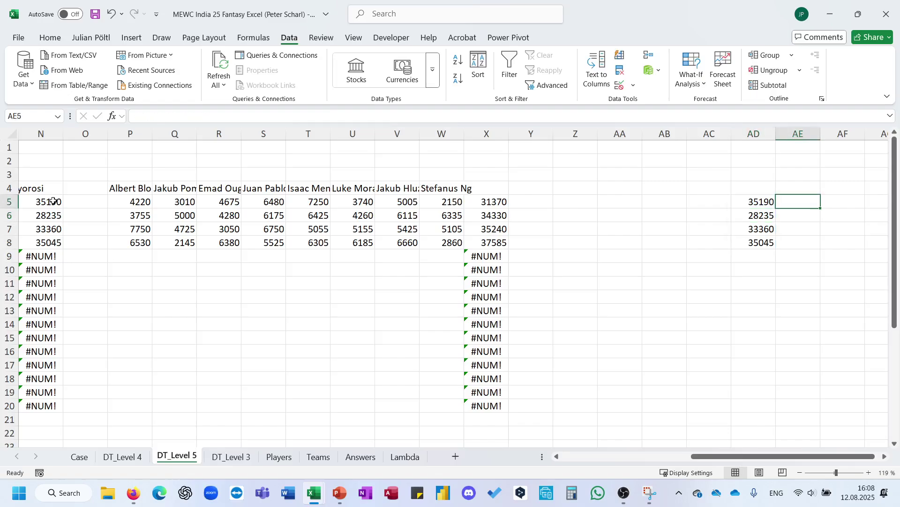
{"action": "type", "text": "=toc"}
{"action": "key", "text": "Tab"}
{"action": "key", "text": "Left"}
{"action": "key", "text": "Left"}
{"action": "key", "text": "Left"}
{"action": "key", "text": "Left"}
{"action": "key", "text": "Left"}
{"action": "key", "text": "Left"}
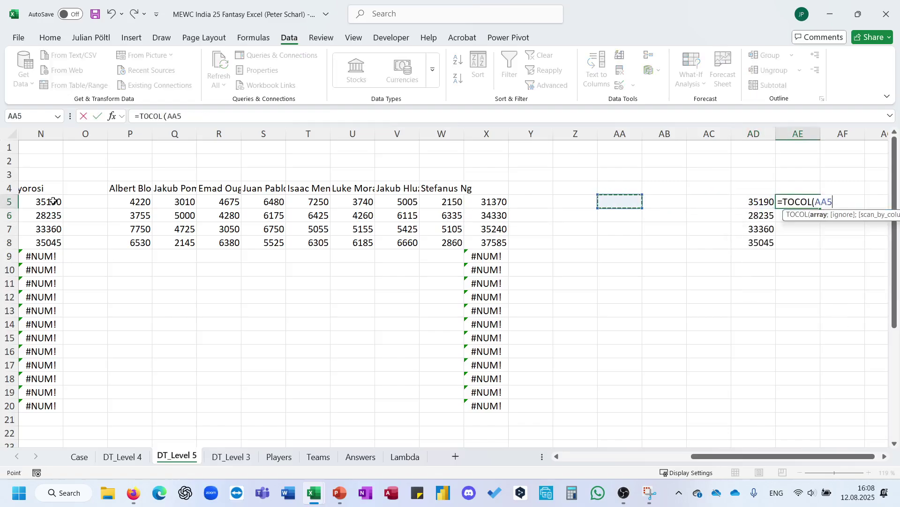
{"action": "key", "text": "Left"}
{"action": "key", "text": "ctrl+shift+Down"}
{"action": "type", "text": ";3)"}
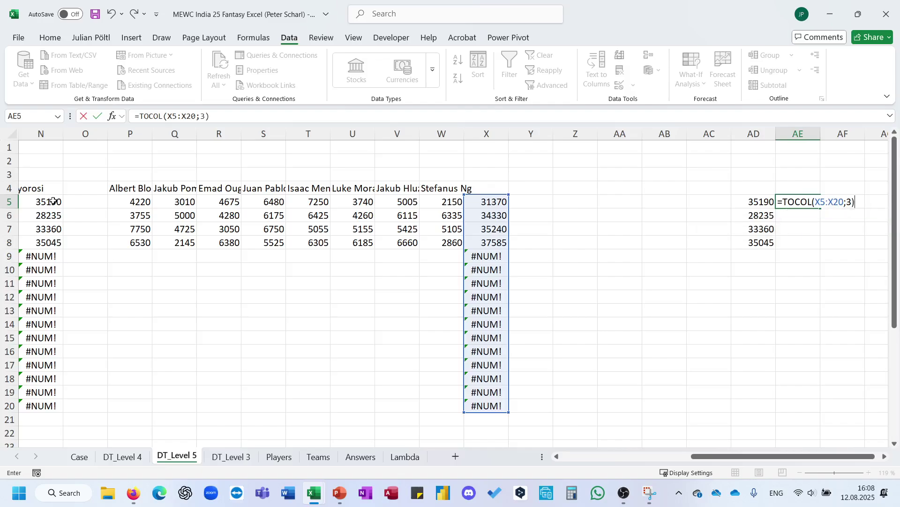
{"action": "key", "text": "Return"}
Step: Label the two columns of cleaned totals 1 in AD4 and 2 in AE4
{"action": "key", "text": "Up"}
{"action": "key", "text": "Left"}
{"action": "key", "text": "Right"}
{"action": "type", "text": "2"}
{"action": "key", "text": "Return"}
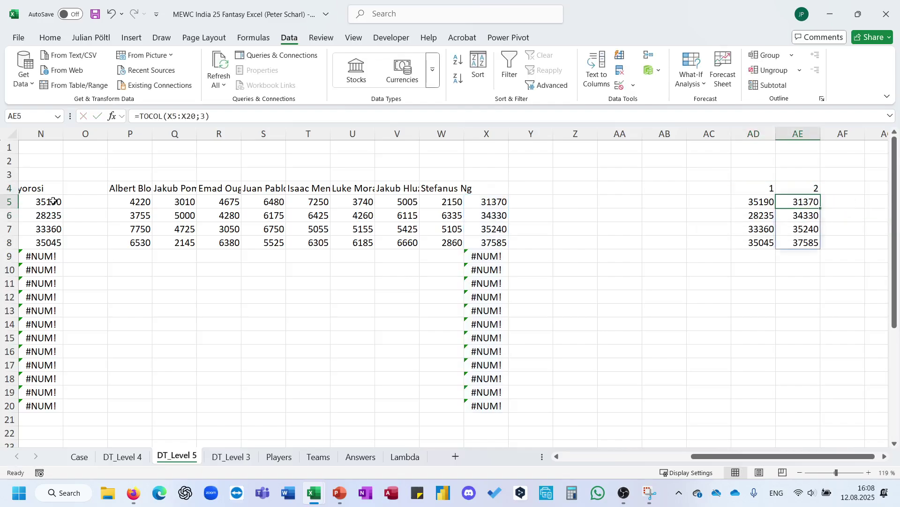
Step: Compare the two teams' first weekly totals by entering =AD5>=AE5 in AF5
{"action": "scroll", "coordinate": [448, 248], "scroll_direction": "right", "scroll_amount": 5}
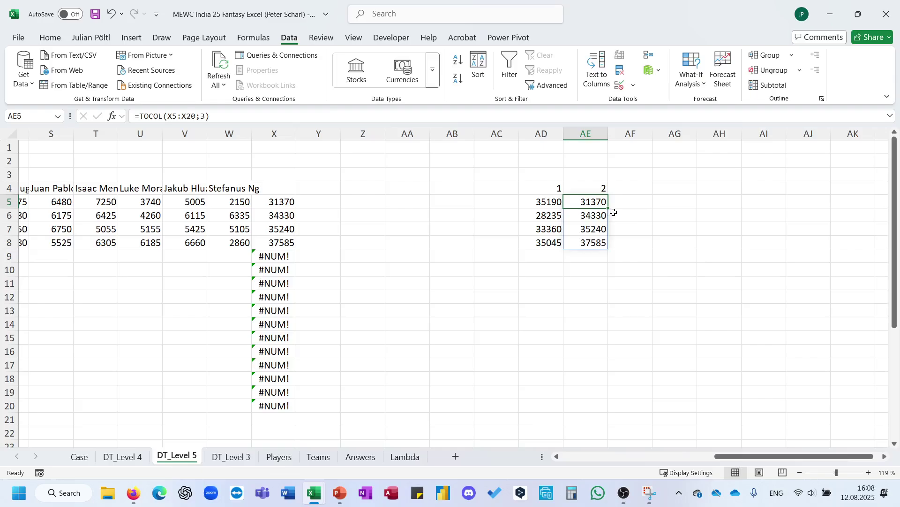
{"action": "left_click", "coordinate": [625, 203]}
{"action": "type", "text": "="}
{"action": "key", "text": "Left"}
{"action": "key", "text": "Left"}
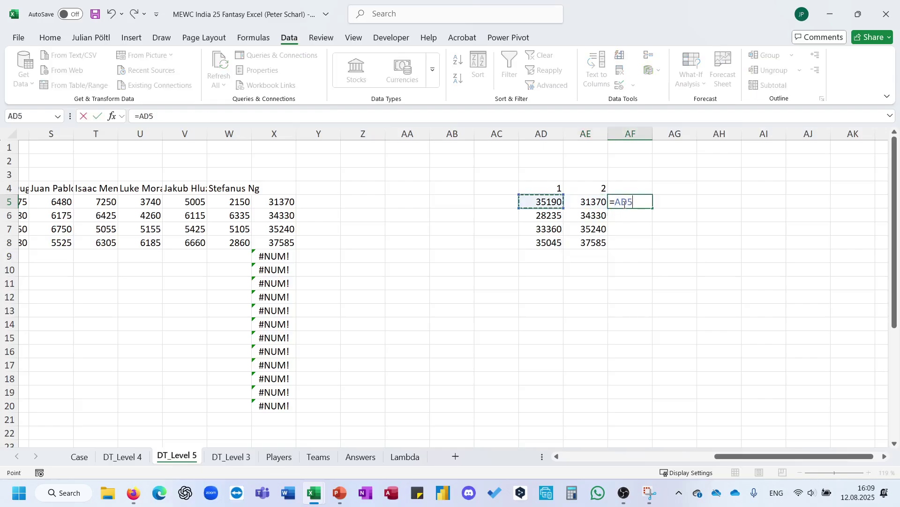
{"action": "type", "text": ">="}
{"action": "key", "text": "Left"}
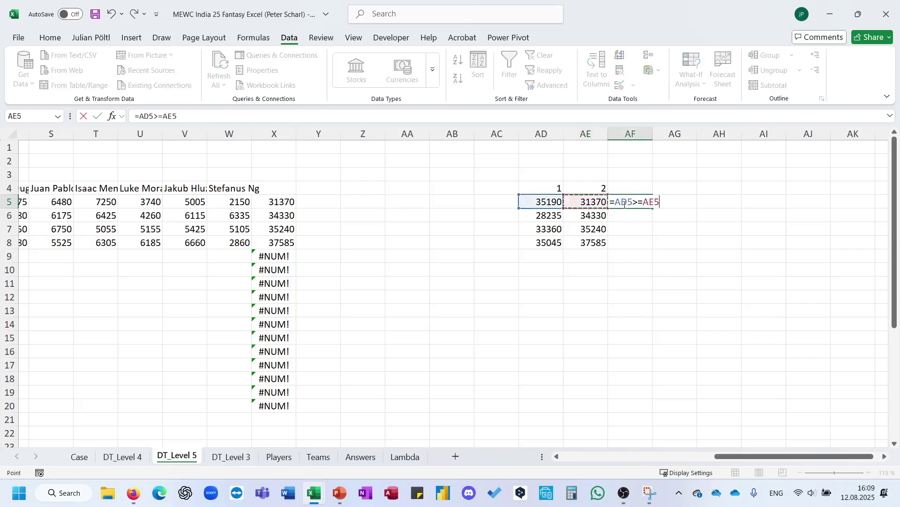
{"action": "key", "text": "Return"}
{"action": "key", "text": "Up"}
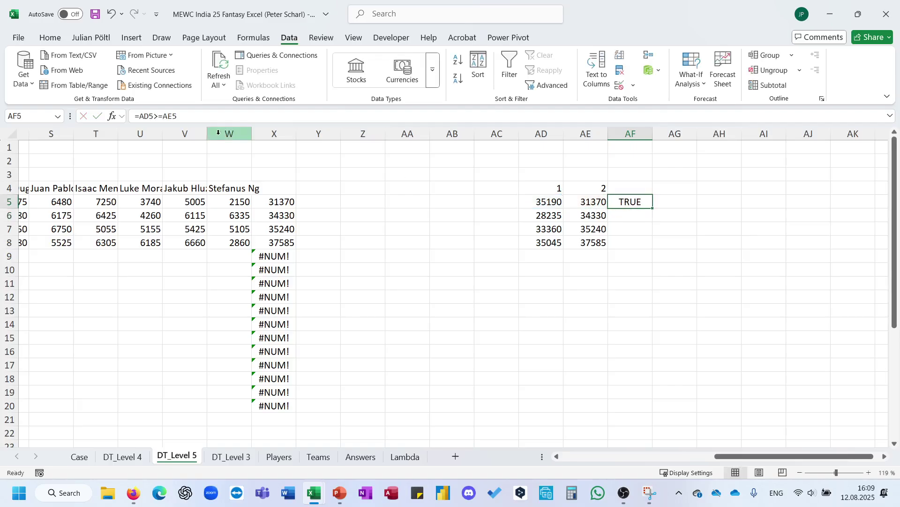
Step: Change the AF5 comparison to use both spilled ranges, =AD5#>=AE5#
{"action": "left_click", "coordinate": [157, 116]}
{"action": "type", "text": "#"}
{"action": "left_click", "coordinate": [213, 114]}
{"action": "key", "text": "Return"}
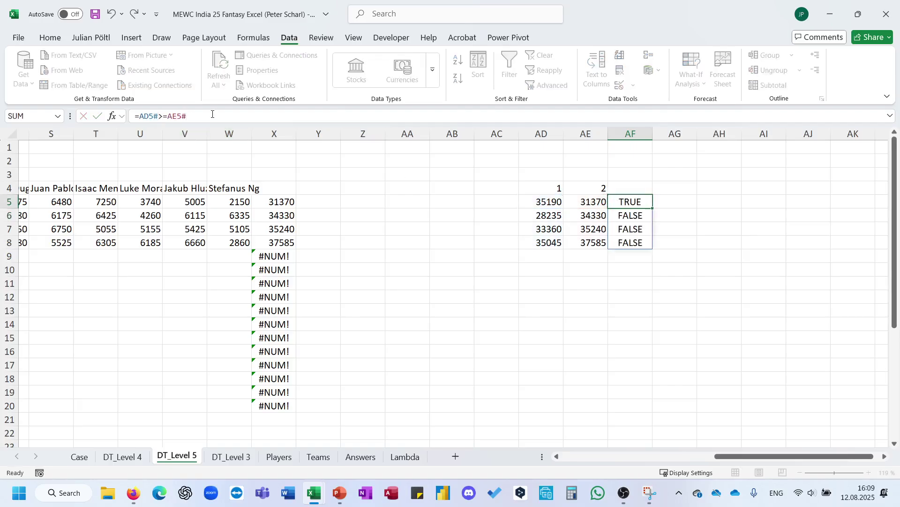
{"action": "key", "text": "Up"}
{"action": "key", "text": "Up"}
{"action": "type", "text": "=sum"}
{"action": "key", "text": "Tab"}
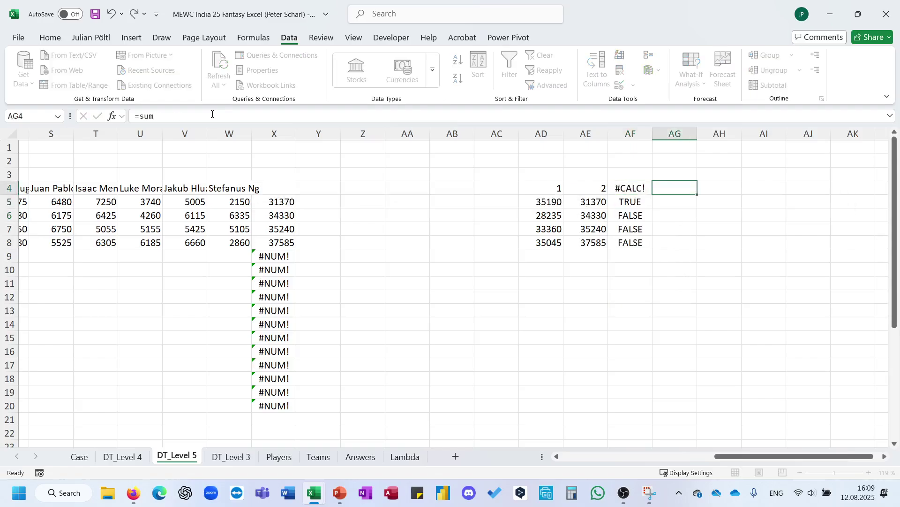
Step: Count the first team's winning weeks by entering =SUM(--AF5#) in AF4
{"action": "key", "text": "Left"}
{"action": "type", "text": "=sum"}
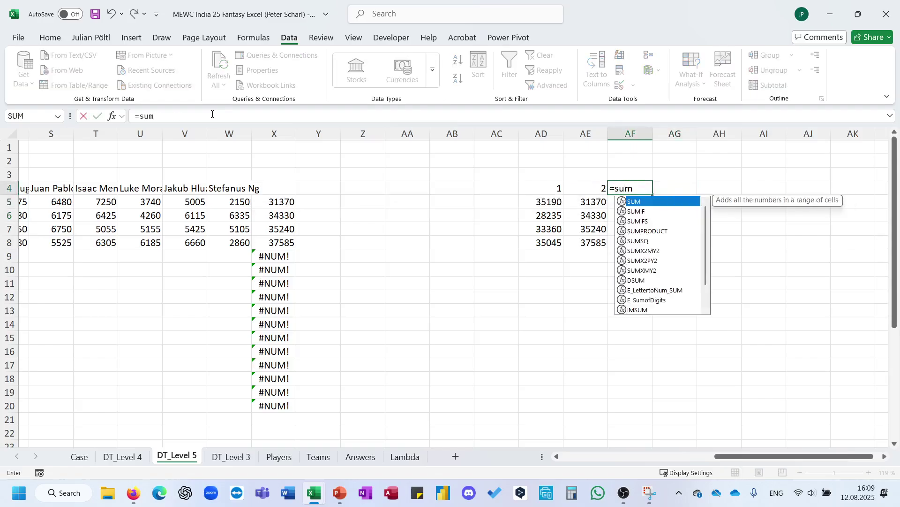
{"action": "key", "text": "Tab"}
{"action": "type", "text": "--AF5#)"}
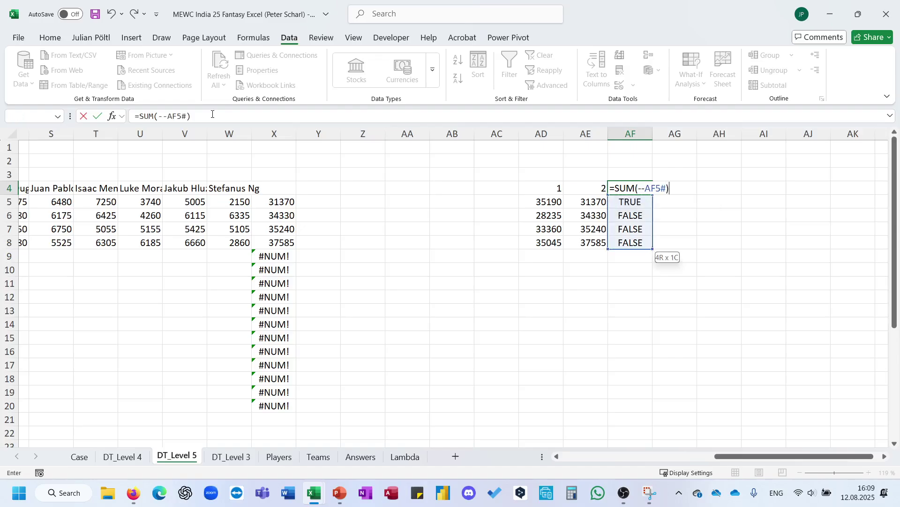
{"action": "key", "text": "ctrl+Return"}
Step: Determine the winning team's number in AF3 with =IF(AF4>ROWS(AD5#)/2;1;2)
{"action": "key", "text": "Up"}
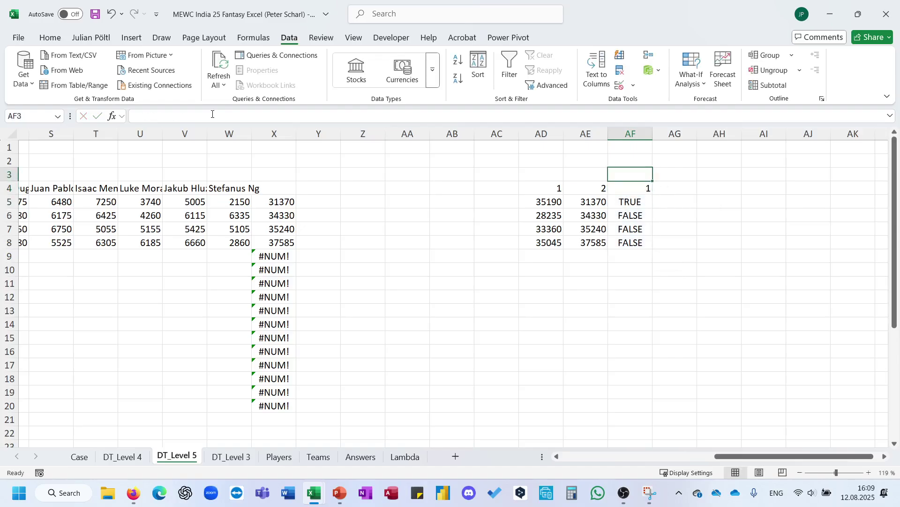
{"action": "type", "text": "=if"}
{"action": "key", "text": "Tab"}
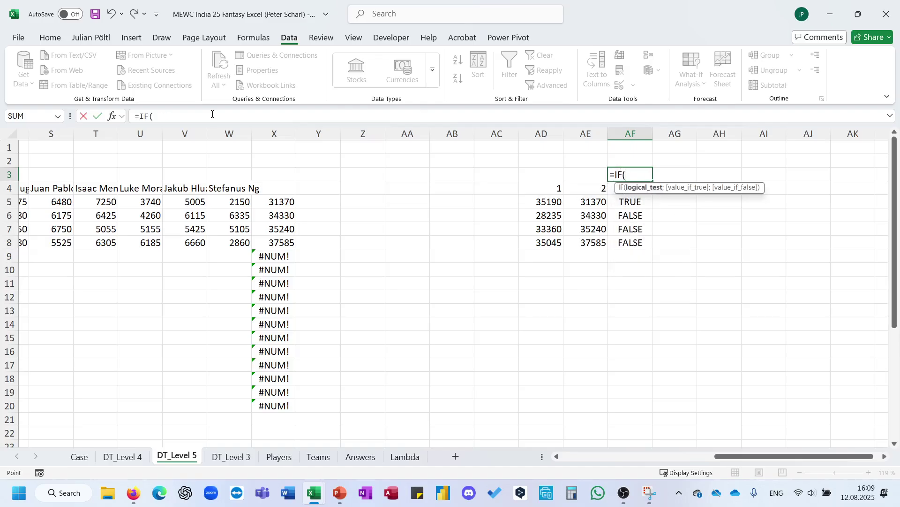
{"action": "key", "text": "Up"}
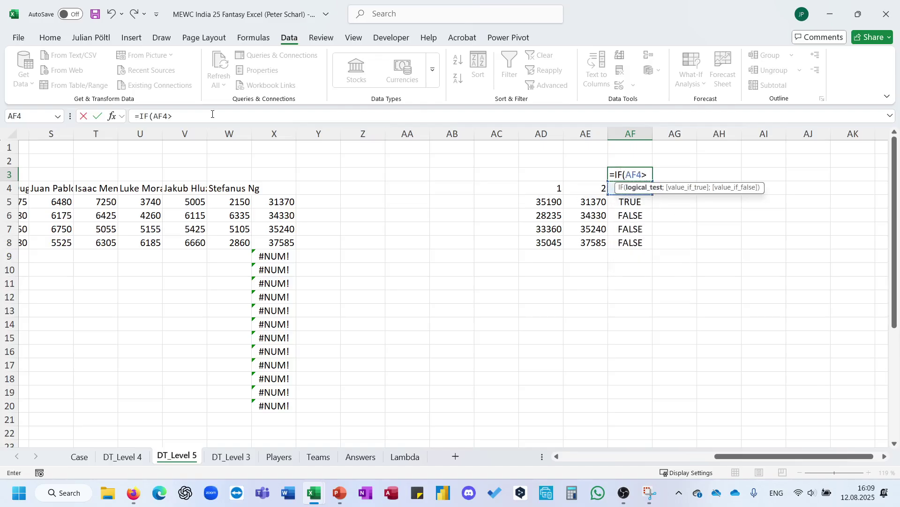
{"action": "type", "text": ">rows"}
{"action": "key", "text": "Tab"}
{"action": "key", "text": "Left"}
{"action": "key", "text": "Left"}
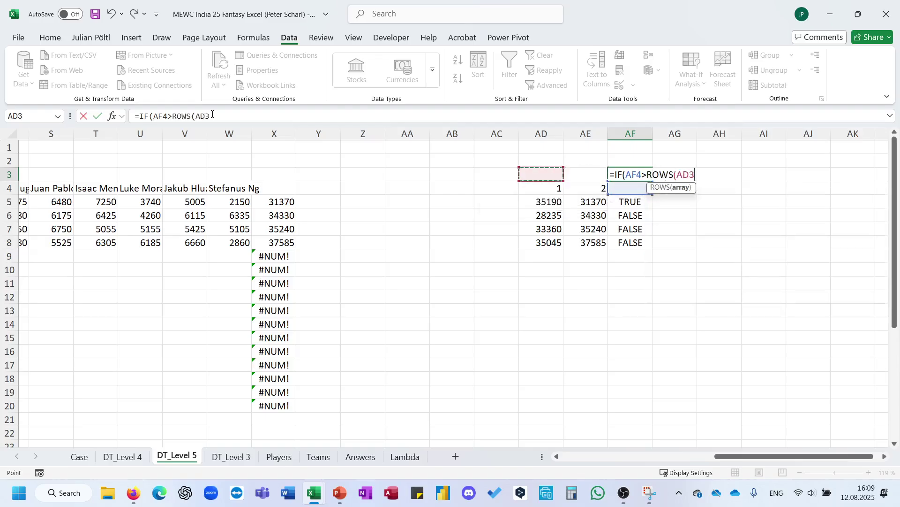
{"action": "key", "text": "Down"}
{"action": "key", "text": "Down"}
{"action": "type", "text": ")"}
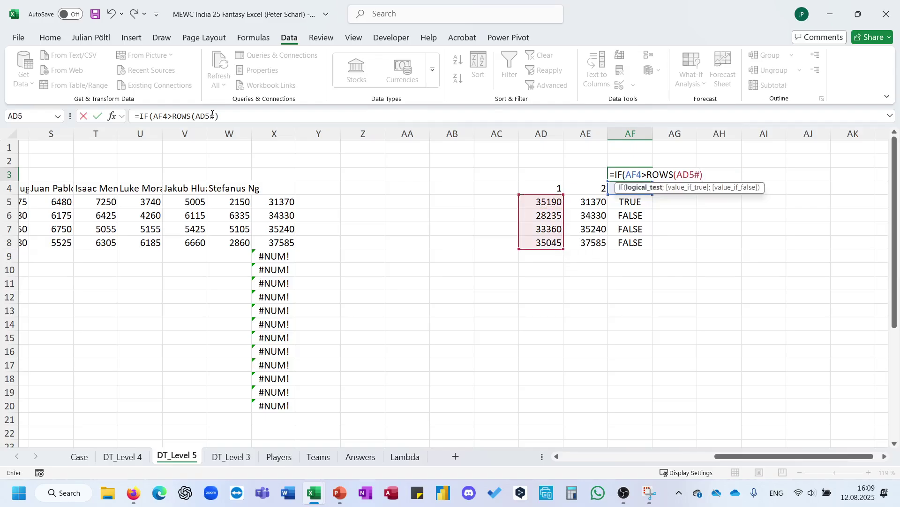
{"action": "type", "text": "/2;1;"}
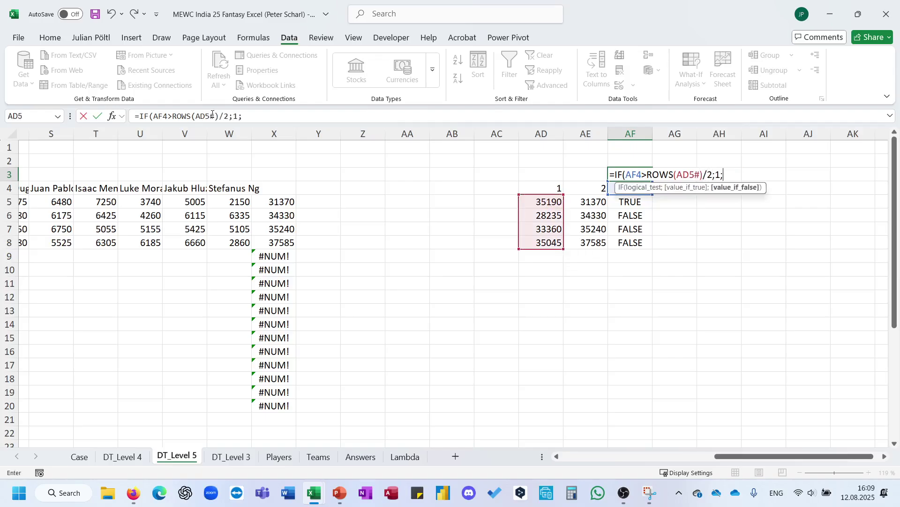
{"action": "type", "text": "1)"}
{"action": "key", "text": "ctrl+Return"}
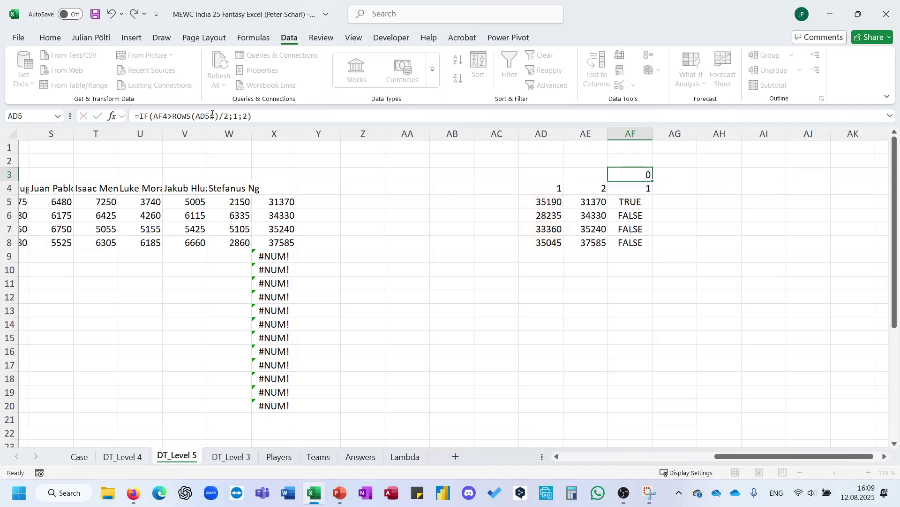
Step: Retrieve the winning team's weekly totals in AF2 with =XLOOKUP(AF3;AD4:AE4;AD5:AE21)
{"action": "key", "text": "Up"}
{"action": "type", "text": "="}
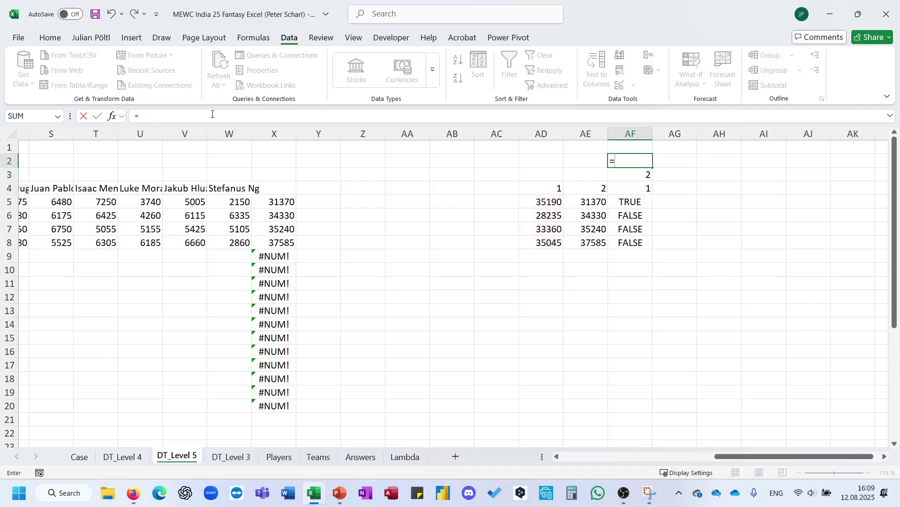
{"action": "type", "text": "xl"}
{"action": "key", "text": "Tab"}
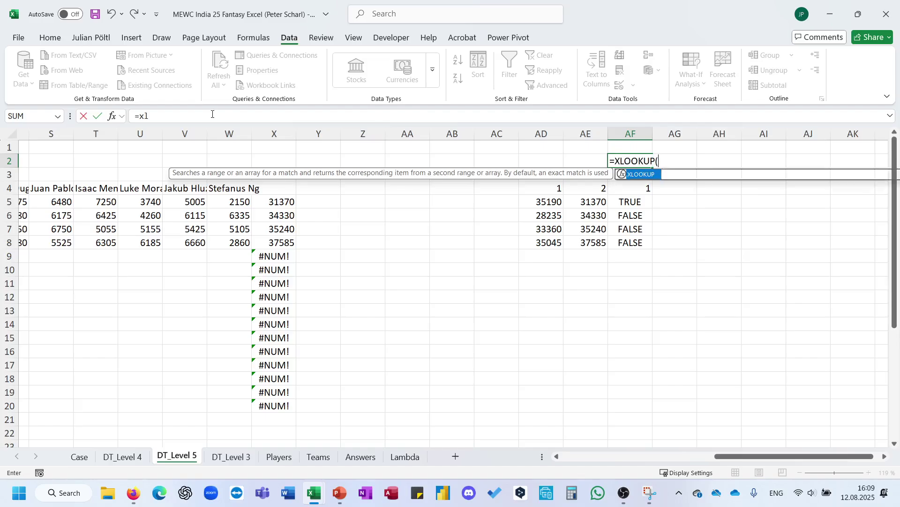
{"action": "key", "text": "Up"}
{"action": "type", "text": ";"}
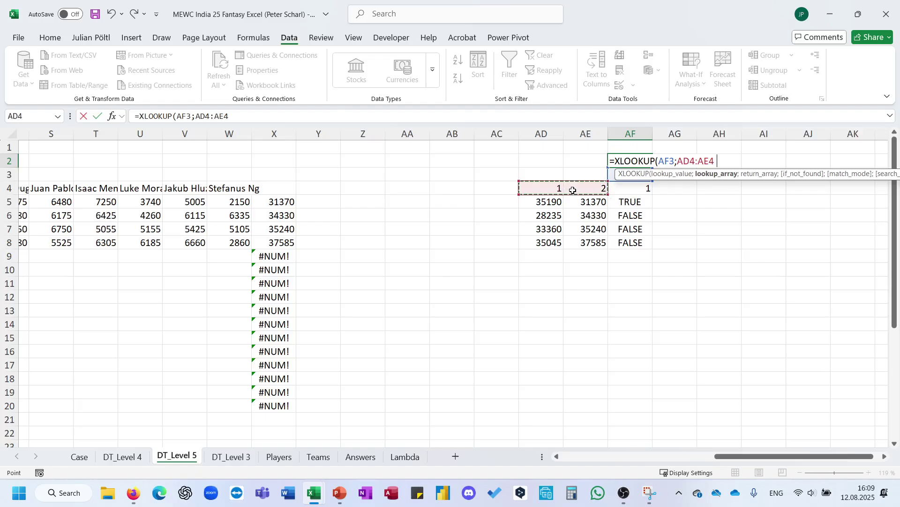
{"action": "type", "text": ";"}
{"action": "left_click_drag", "start_coordinate": [544, 204], "coordinate": [545, 216]}
{"action": "left_click_drag", "start_coordinate": [566, 351], "coordinate": [575, 417]}
{"action": "type", "text": "))"}
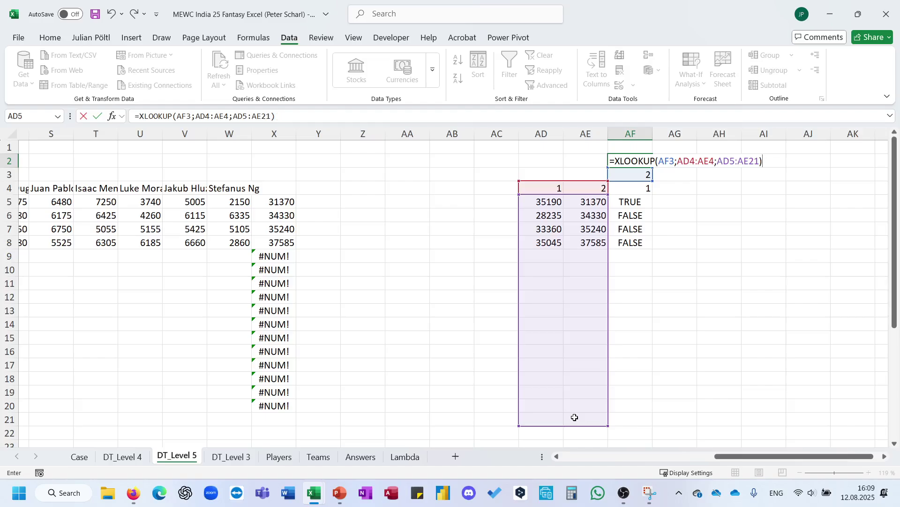
{"action": "key", "text": "Return"}
{"action": "key", "text": "Up"}
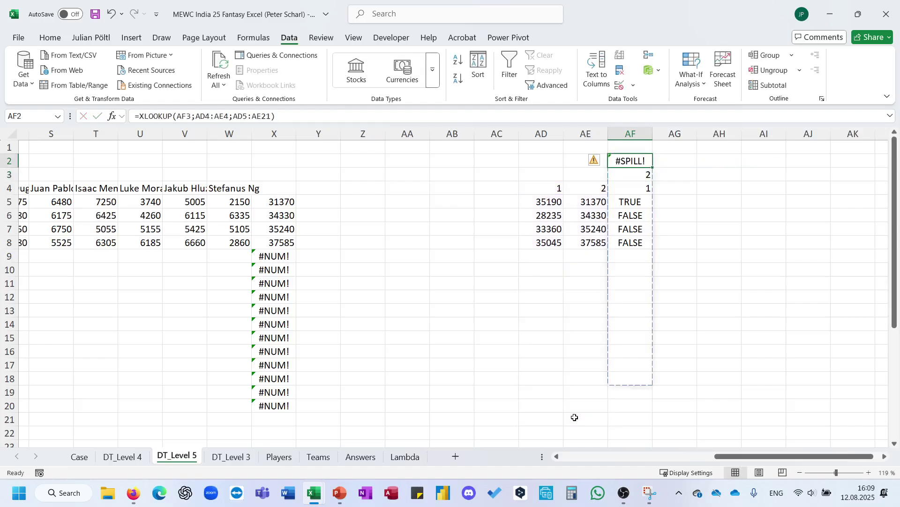
Step: Wrap the AF2 lookup in SUM so it reads =SUM(XLOOKUP(AF3;AD4:AE4;AD5:AE21))
{"action": "left_click", "coordinate": [141, 118]}
{"action": "type", "text": "sum("}
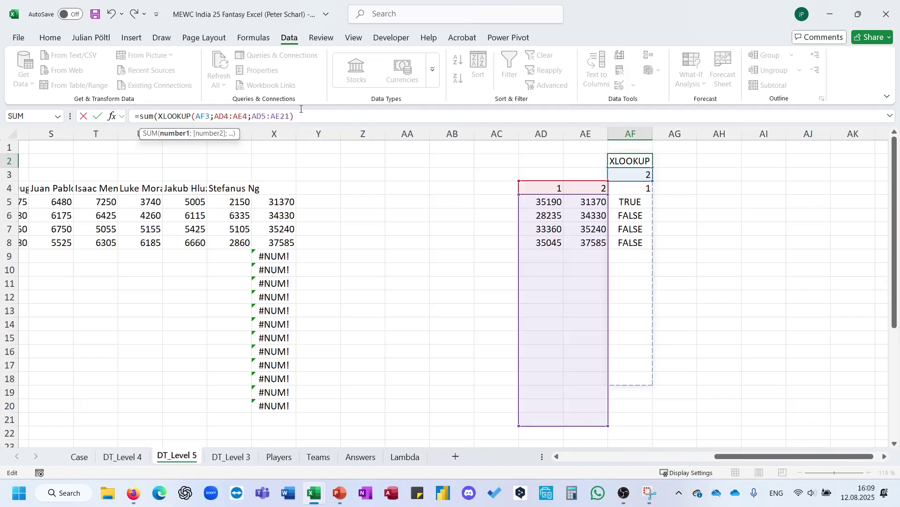
{"action": "type", "text": ")"}
{"action": "key", "text": "Return"}
{"action": "key", "text": "Up"}
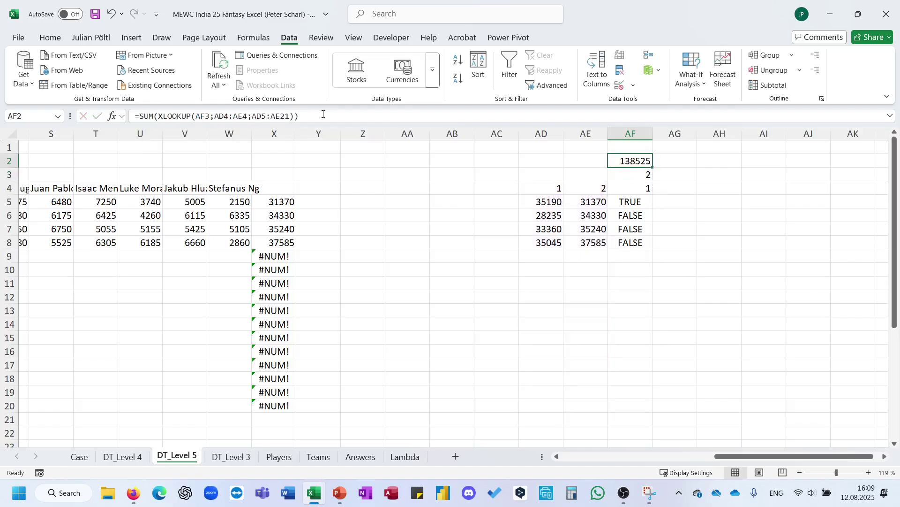
Step: Link the data table's header cell B4 to the winning total in AF2
{"action": "scroll", "coordinate": [458, 277], "scroll_direction": "left", "scroll_amount": 6}
{"action": "left_click", "coordinate": [94, 189]}
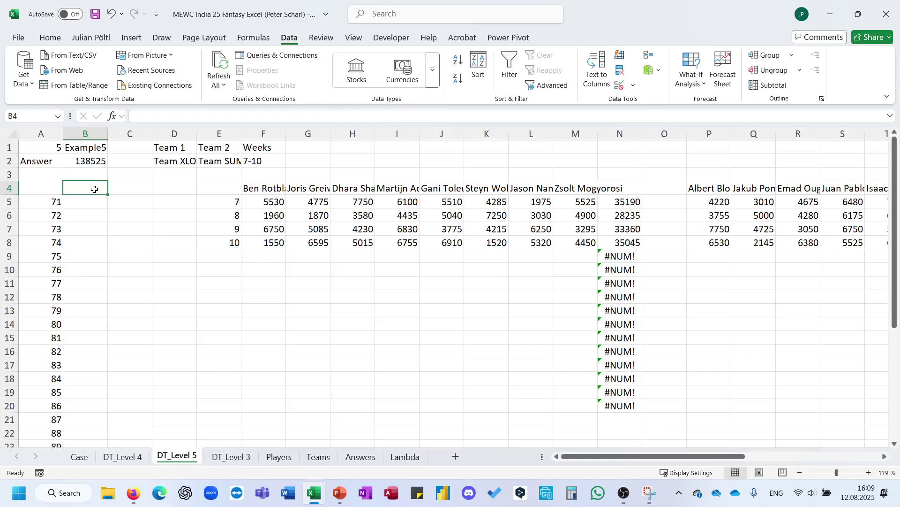
{"action": "type", "text": "="}
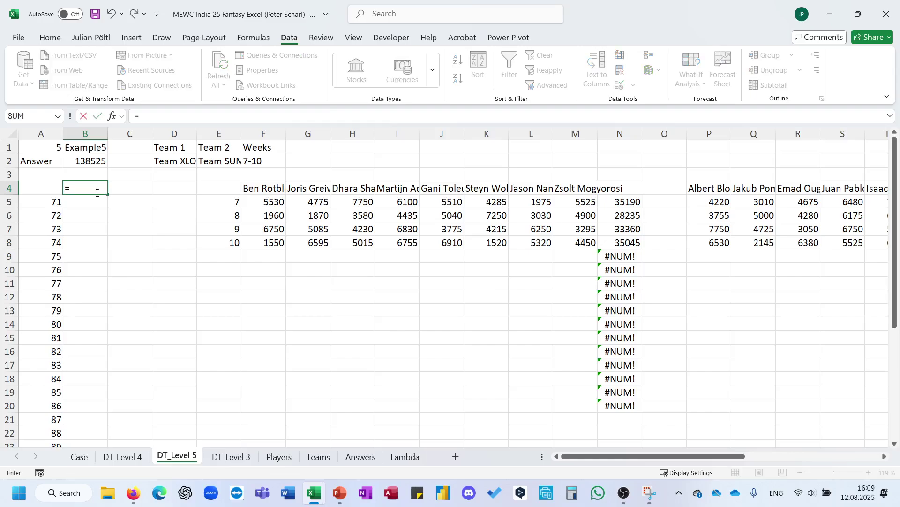
{"action": "scroll", "coordinate": [153, 200], "scroll_direction": "right", "scroll_amount": 5}
{"action": "left_click", "coordinate": [760, 161]}
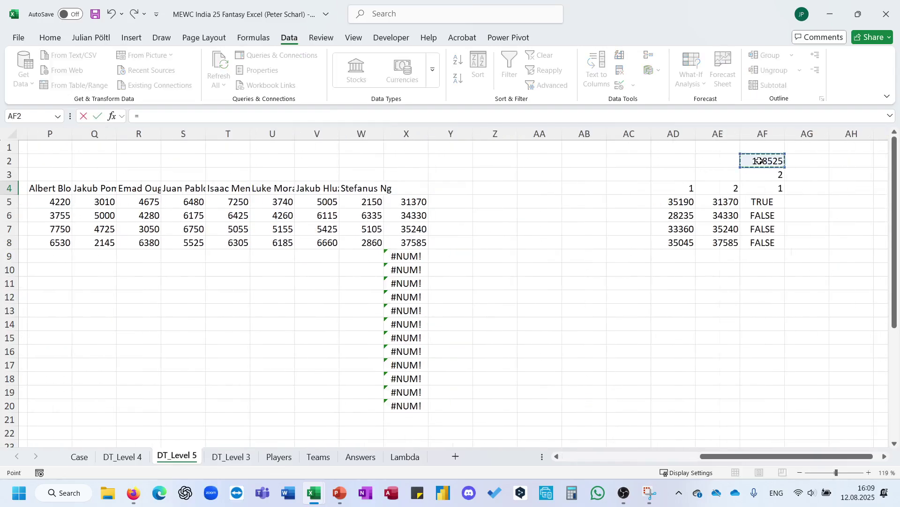
{"action": "key", "text": "Return"}
Step: Create a what-if data table over A4:B34 with B1 as the column input cell
{"action": "left_click", "coordinate": [51, 191]}
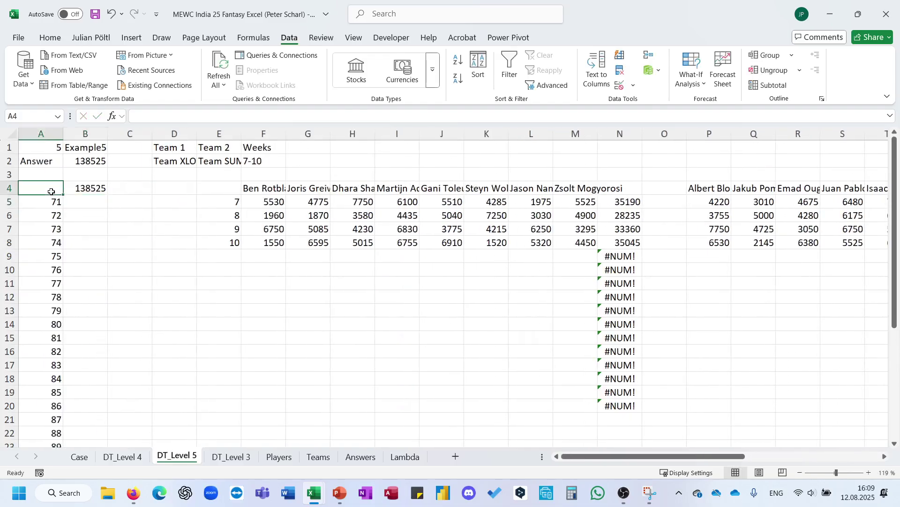
{"action": "key", "text": "shift+Right"}
{"action": "key", "text": "ctrl+shift+Down"}
{"action": "key", "text": "ctrl+shift+Down"}
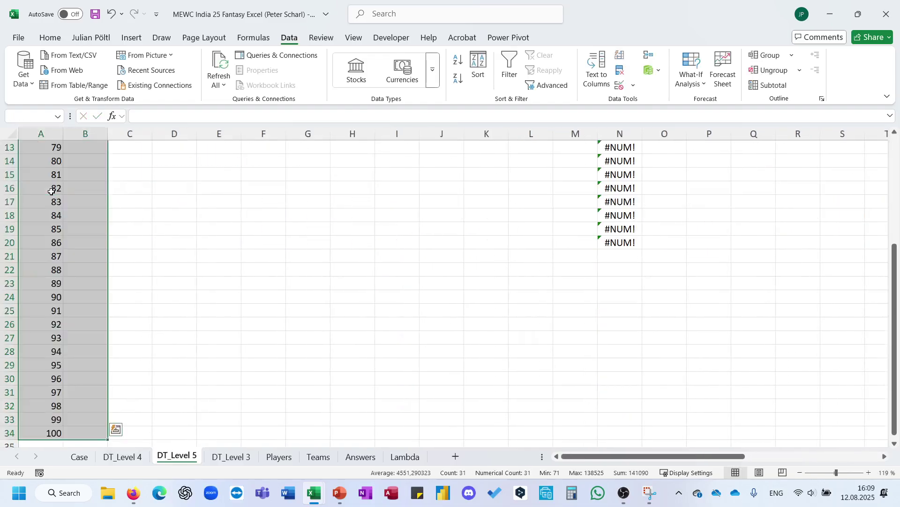
{"action": "scroll", "coordinate": [357, 241], "scroll_direction": "up", "scroll_amount": 4}
{"action": "left_click", "coordinate": [693, 80]}
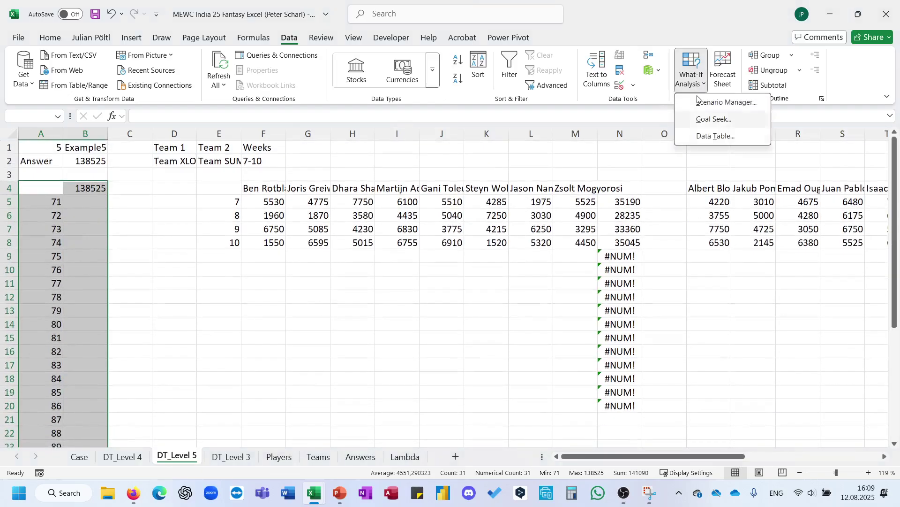
{"action": "left_click", "coordinate": [715, 136]}
{"action": "left_click", "coordinate": [272, 234]}
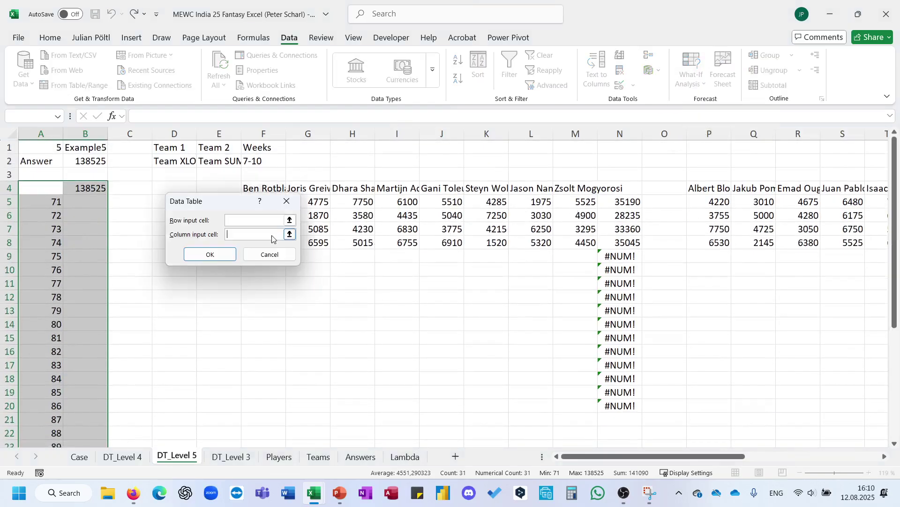
{"action": "left_click", "coordinate": [100, 149]}
{"action": "key", "text": "Return"}
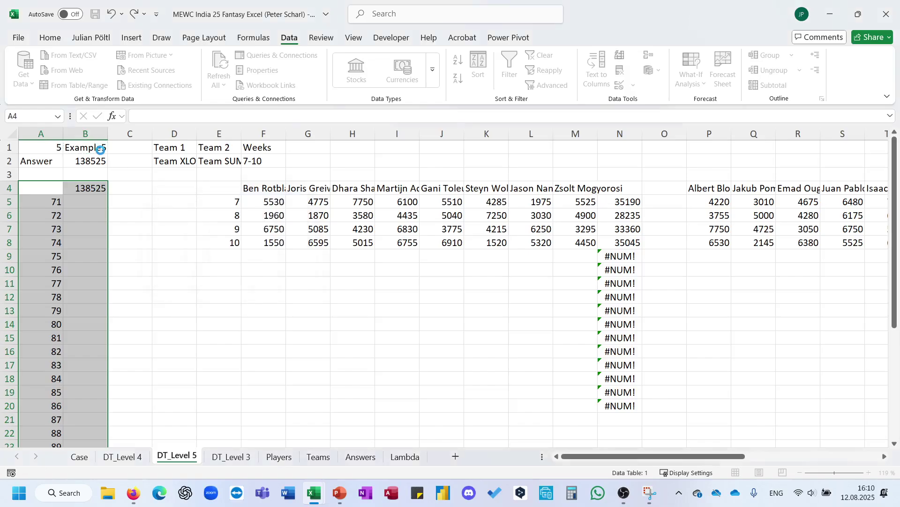
{"action": "left_click", "coordinate": [82, 202]}
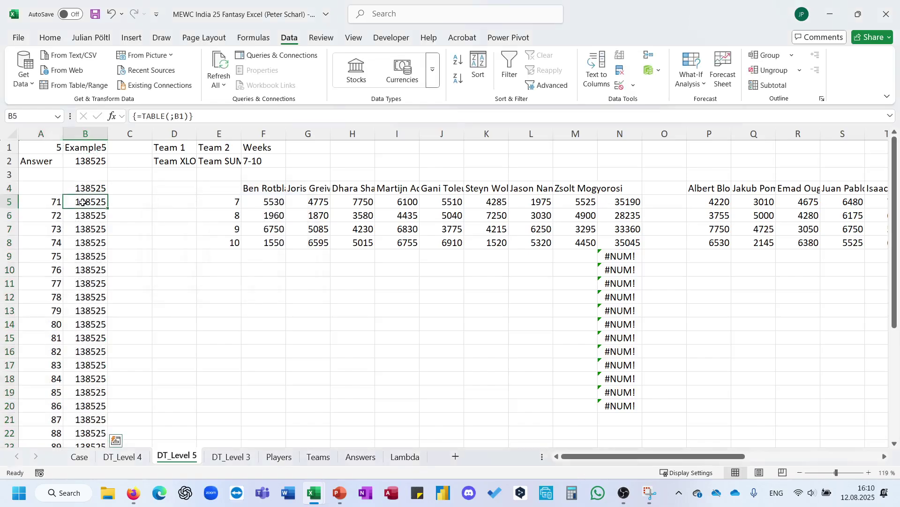
{"action": "left_click", "coordinate": [360, 282]}
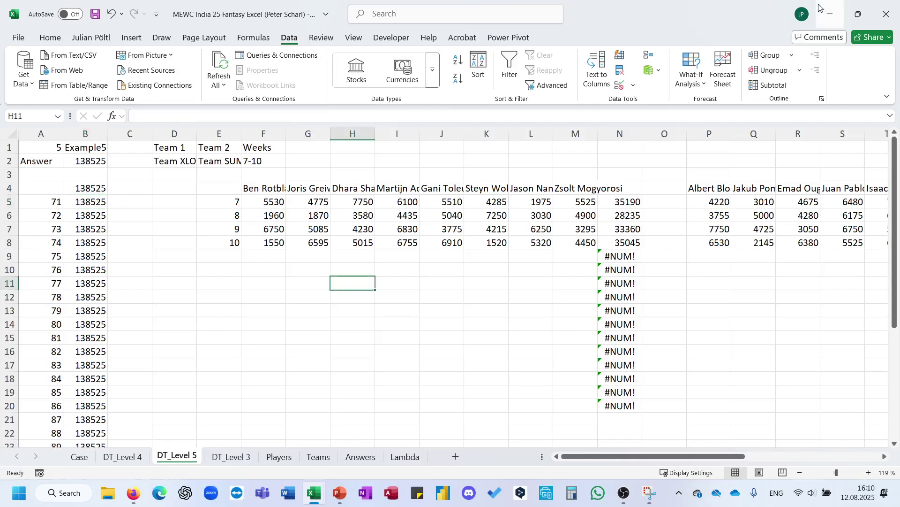
Step: Save and close the workbook, and reopen the MEWC India 25 Fantasy Excel case file from the Downloads folder
{"action": "left_click", "coordinate": [889, 5]}
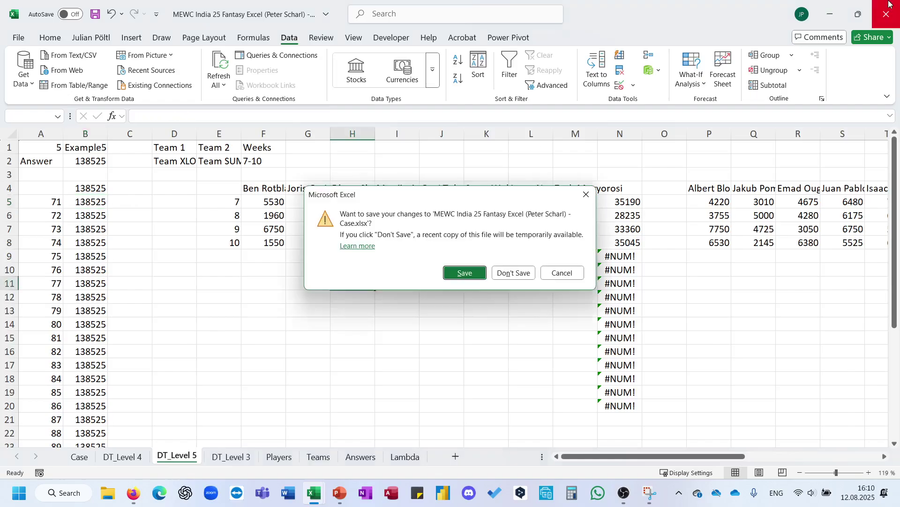
{"action": "left_click", "coordinate": [478, 273]}
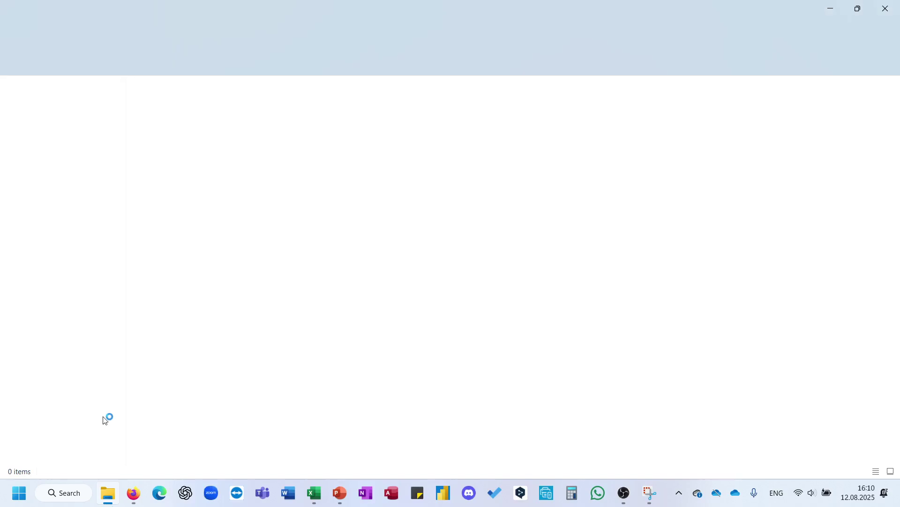
{"action": "left_click", "coordinate": [52, 426]}
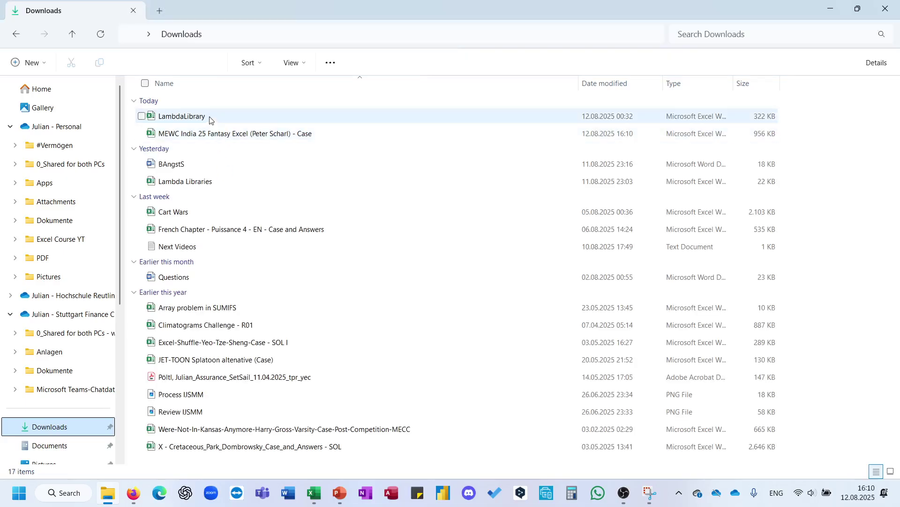
{"action": "left_click", "coordinate": [210, 119]}
{"action": "left_click", "coordinate": [209, 139]}
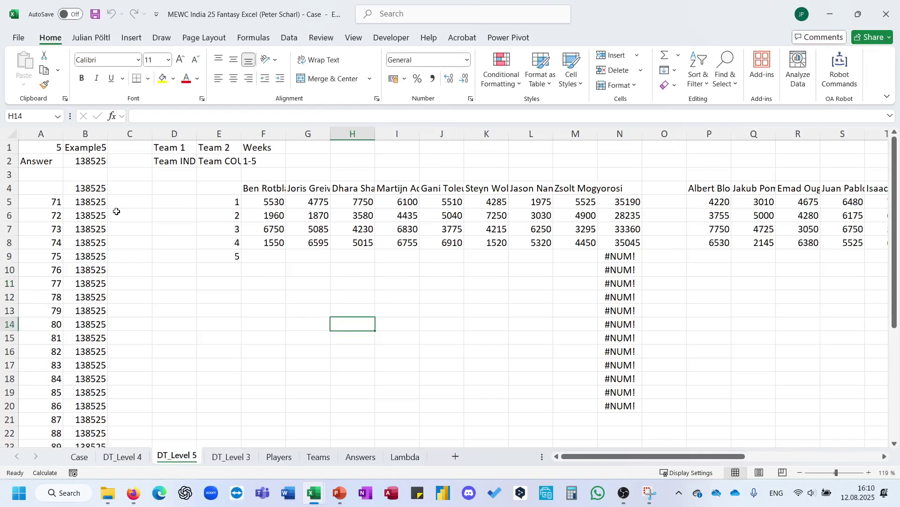
Step: Clear the data table results from B5 down to B34
{"action": "left_click", "coordinate": [89, 203]}
{"action": "key", "text": "ctrl+shift+Down"}
{"action": "key", "text": "Delete"}
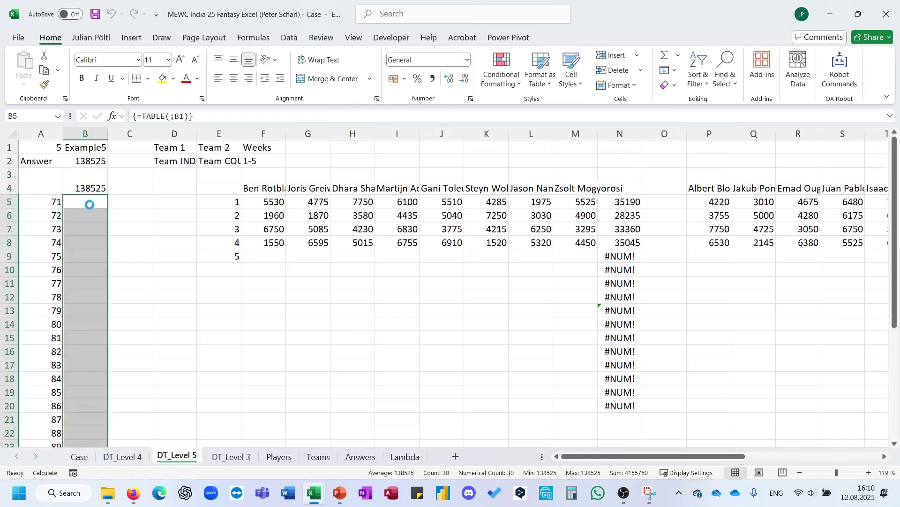
Step: Start a new what-if data table on the range A4:B34
{"action": "key", "text": "Up"}
{"action": "key", "text": "Up"}
{"action": "key", "text": "Up"}
{"action": "key", "text": "Left"}
{"action": "key", "text": "Down"}
{"action": "key", "text": "Down"}
{"action": "key", "text": "shift+Right"}
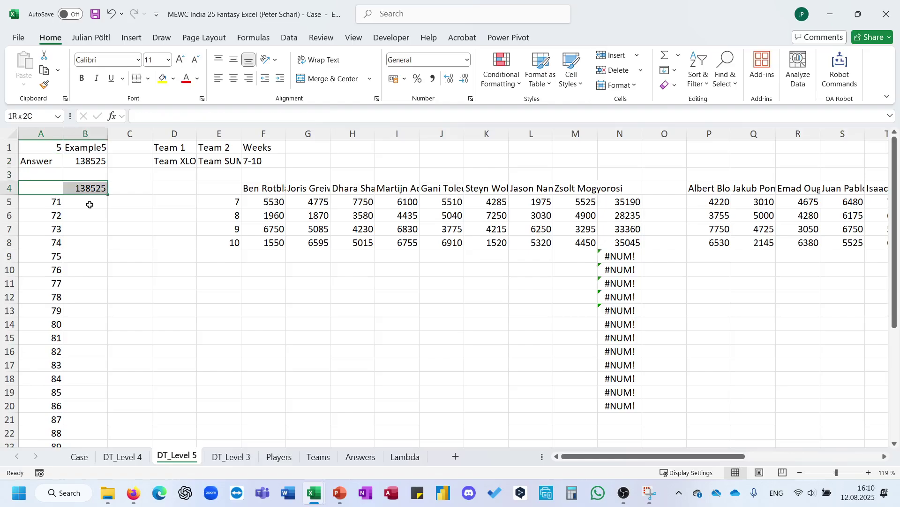
{"action": "key", "text": "ctrl+shift+Down"}
{"action": "key", "text": "ctrl+shift+Down"}
{"action": "scroll", "coordinate": [244, 232], "scroll_direction": "up", "scroll_amount": 4}
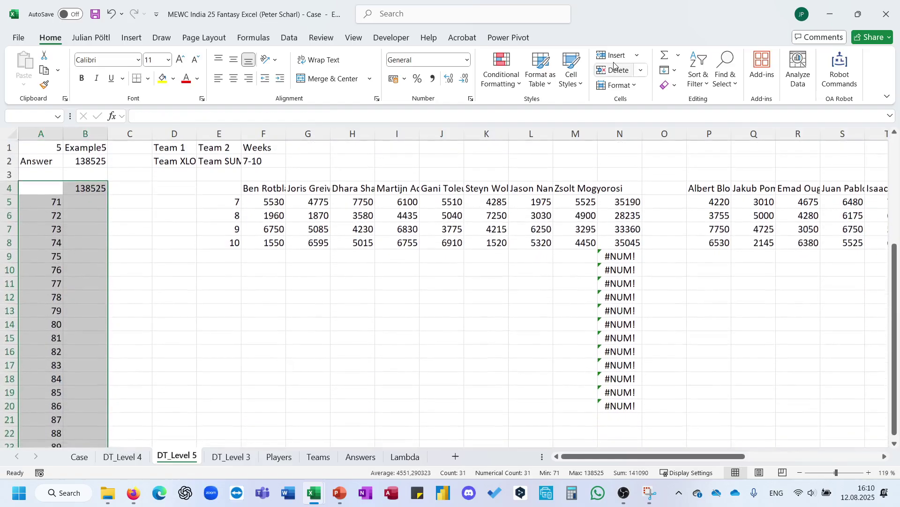
{"action": "left_click", "coordinate": [391, 38]}
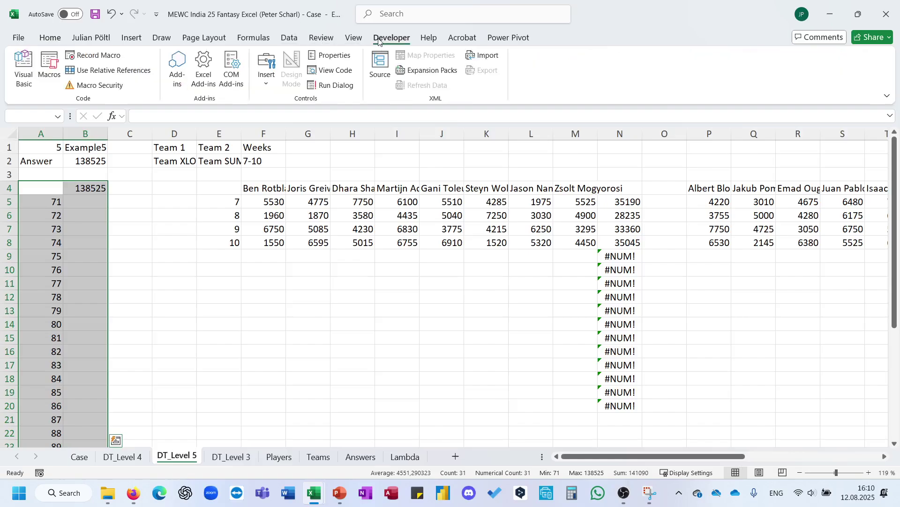
{"action": "left_click", "coordinate": [264, 40]}
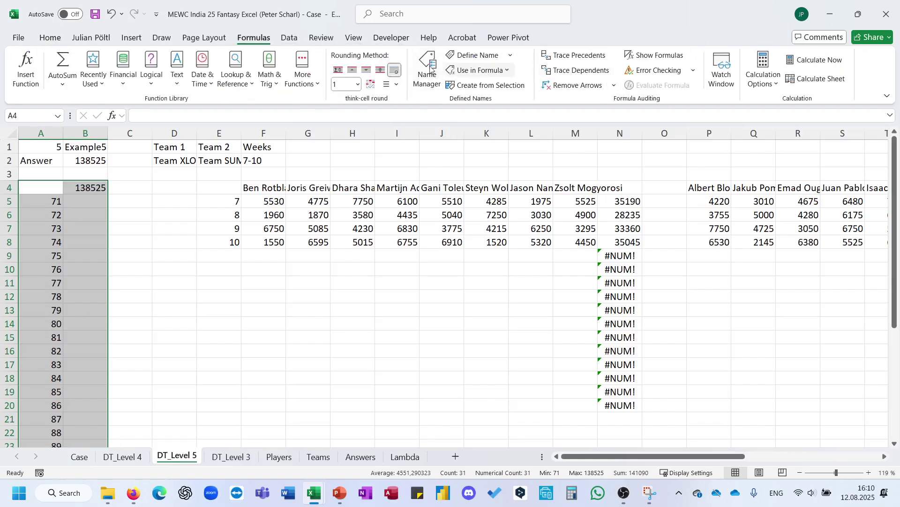
{"action": "left_click", "coordinate": [289, 37]}
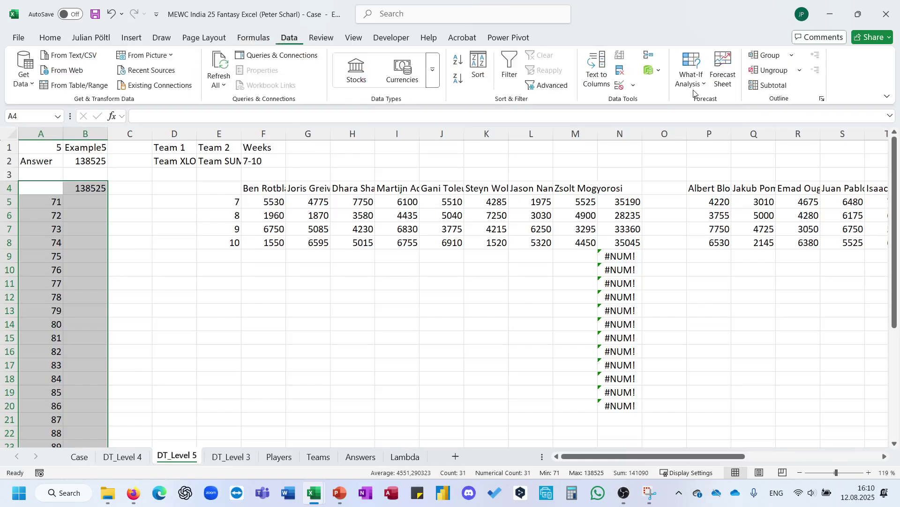
{"action": "left_click", "coordinate": [691, 77]}
{"action": "left_click", "coordinate": [699, 136]}
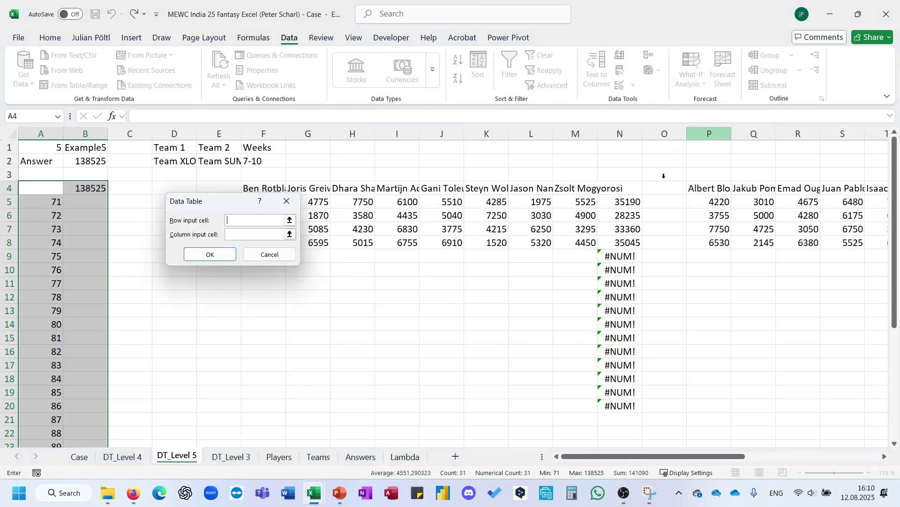
Step: Try to calculate questions 71 to 100 with a data table that uses B1 as the column input cell
{"action": "left_click", "coordinate": [263, 234]}
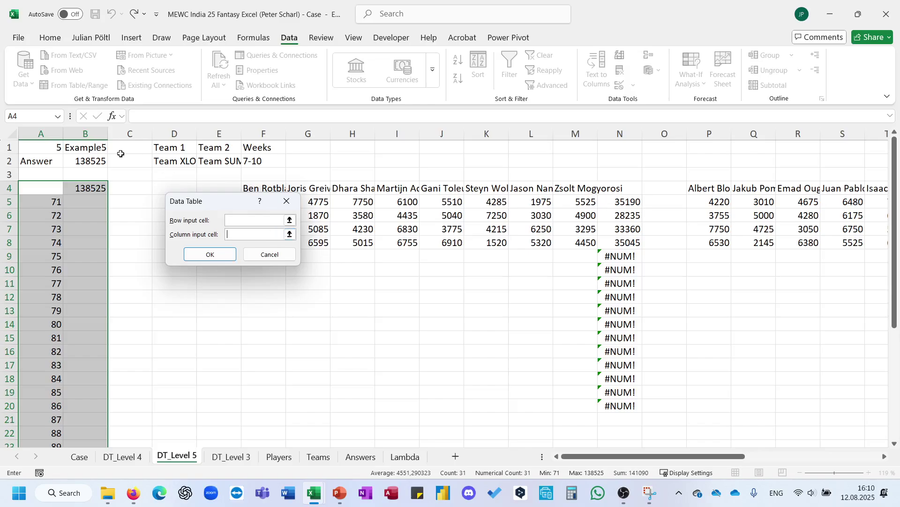
{"action": "left_click", "coordinate": [100, 149]}
{"action": "left_click", "coordinate": [216, 256]}
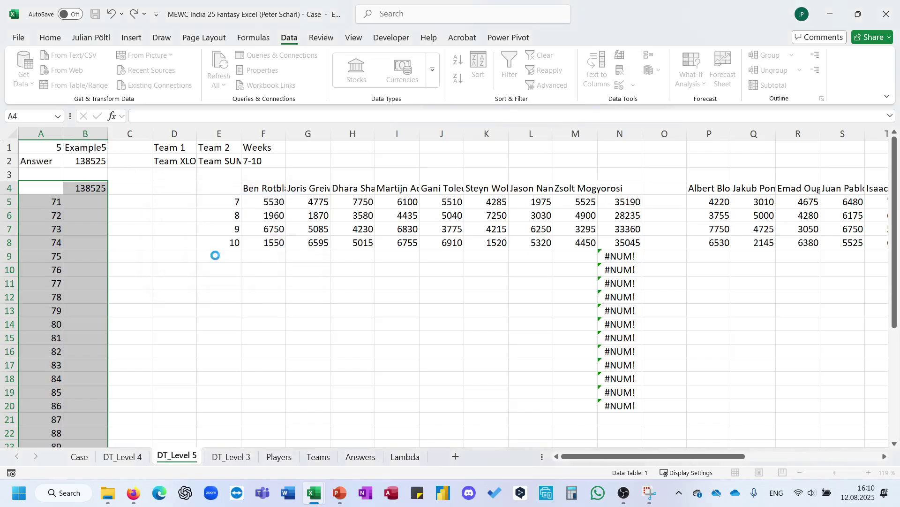
Step: Examine the data table's results down column B and the contents of B4, B2, B1 and D1
{"action": "scroll", "coordinate": [122, 253], "scroll_direction": "down", "scroll_amount": 6}
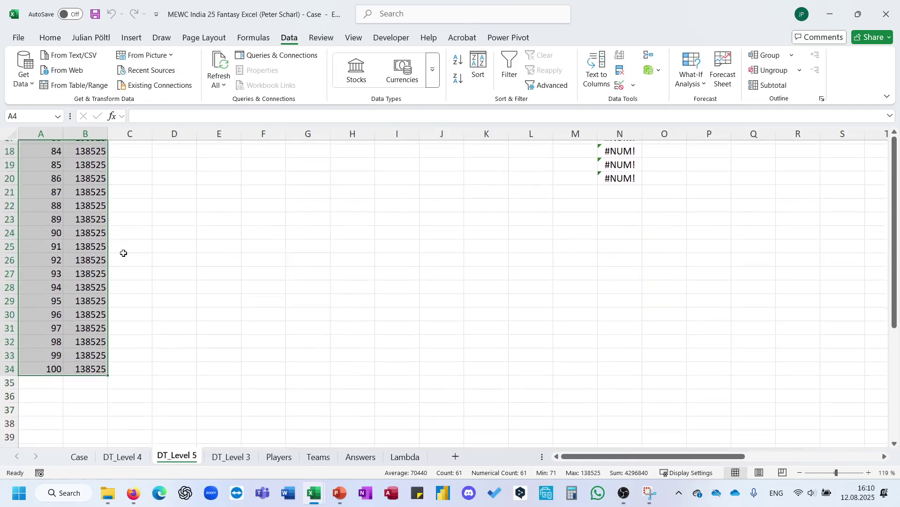
{"action": "scroll", "coordinate": [123, 253], "scroll_direction": "up", "scroll_amount": 6}
{"action": "left_click", "coordinate": [100, 203]}
{"action": "left_click", "coordinate": [88, 187]}
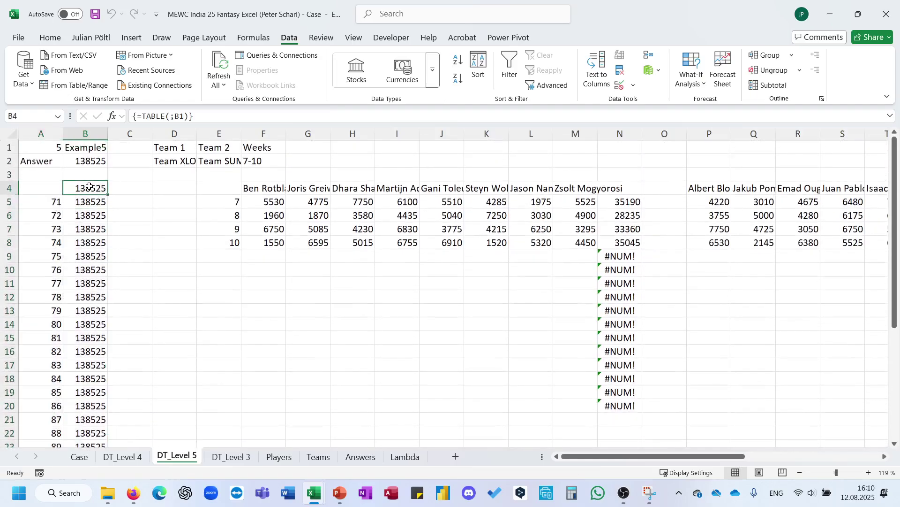
{"action": "left_click", "coordinate": [104, 160]}
{"action": "left_click", "coordinate": [97, 147]}
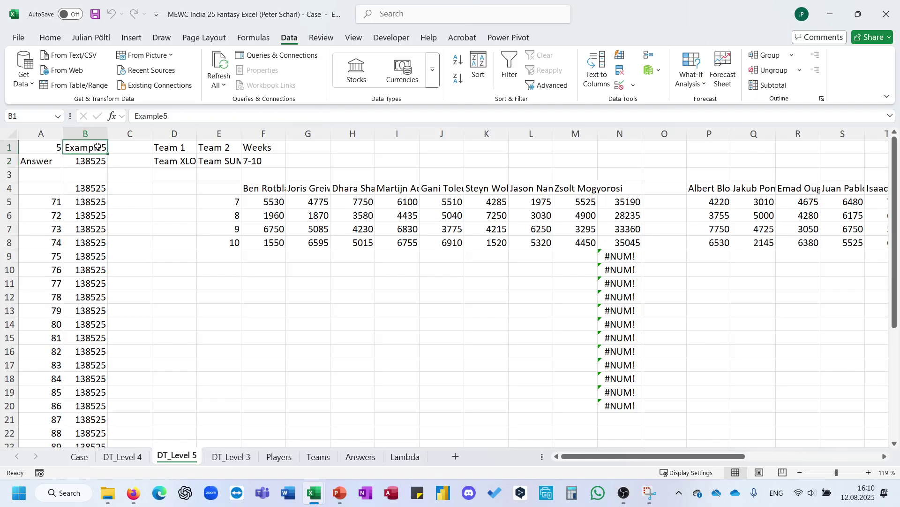
{"action": "left_click", "coordinate": [192, 146]}
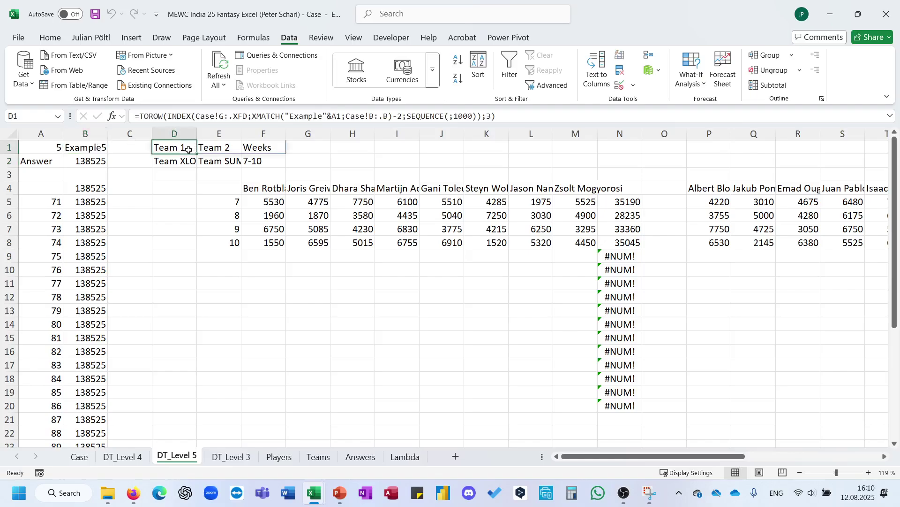
Step: Test the level calculation by setting B1 to 71 and then to 72
{"action": "left_click", "coordinate": [102, 147]}
{"action": "type", "text": "71"}
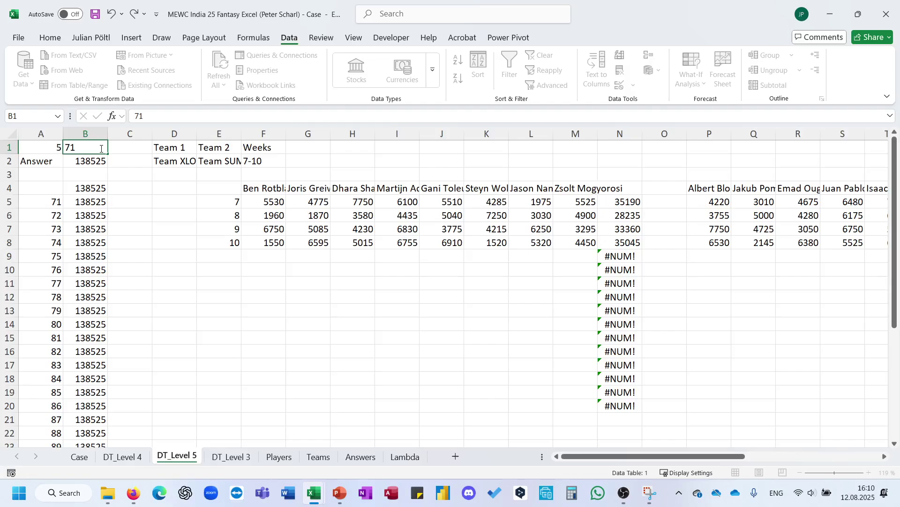
{"action": "key", "text": "Return"}
{"action": "left_click", "coordinate": [100, 148]}
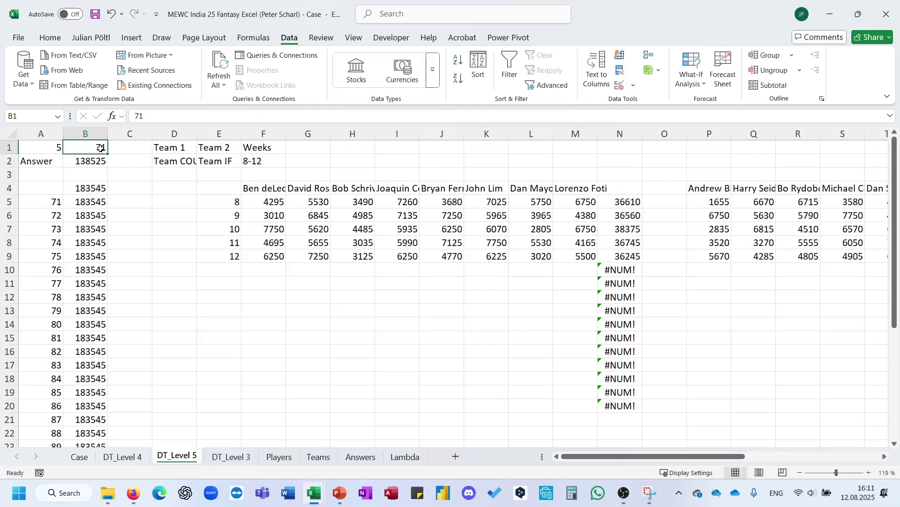
{"action": "type", "text": "72"}
{"action": "key", "text": "ctrl+Return"}
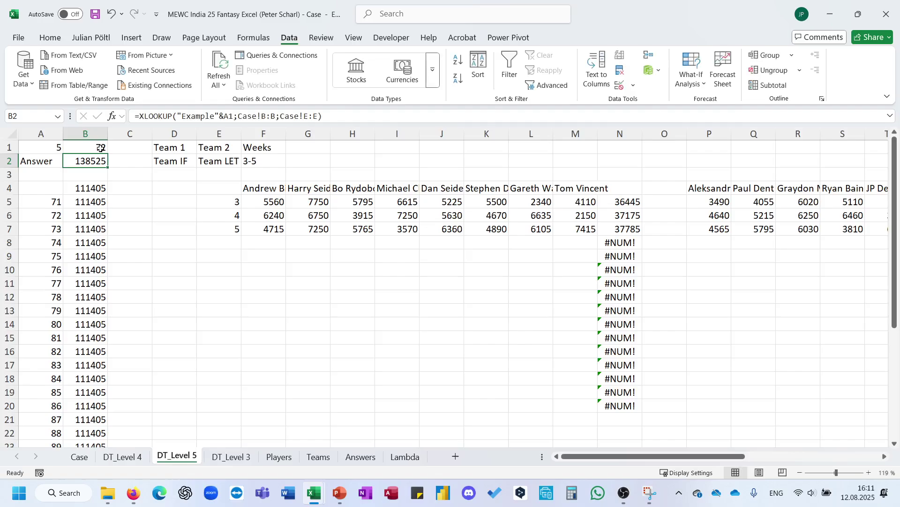
Step: Clear the data table results from column B beside the numbers 71 to 100, keeping the formula in B4
{"action": "key", "text": "Down"}
{"action": "key", "text": "Down"}
{"action": "key", "text": "Down"}
{"action": "key", "text": "Down"}
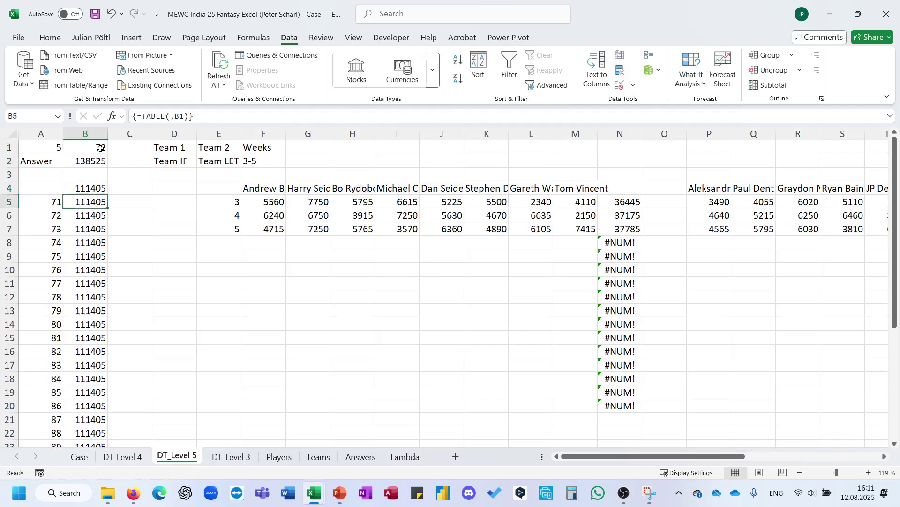
{"action": "key", "text": "ctrl+shift+Down"}
{"action": "key", "text": "Delete"}
{"action": "key", "text": "Up"}
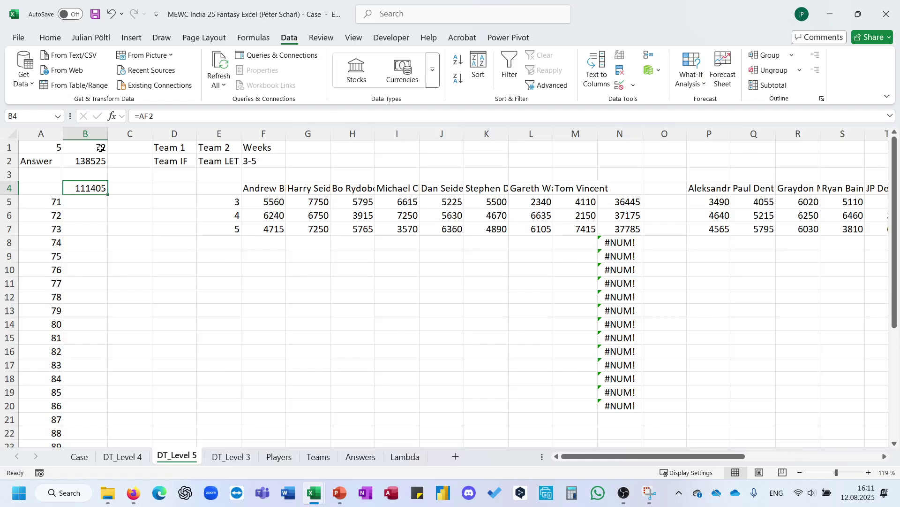
{"action": "key", "text": "Down"}
{"action": "key", "text": "shift+Left"}
{"action": "key", "text": "ctrl+shift+Down"}
{"action": "key", "text": "Right"}
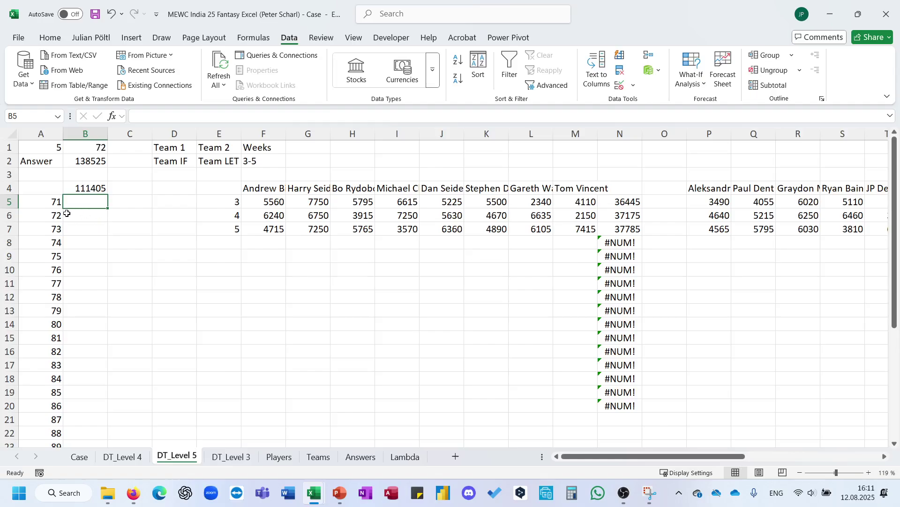
Step: Switch to the browser, open ChatGPT in a new tab and collapse its sidebar
{"action": "left_click", "coordinate": [133, 492]}
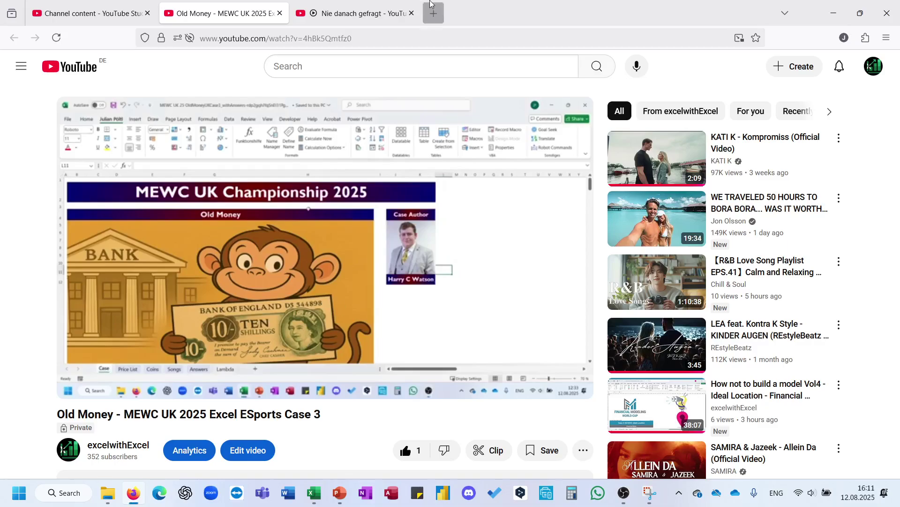
{"action": "left_click", "coordinate": [433, 13]}
{"action": "type", "text": "ch"}
{"action": "key", "text": "Return"}
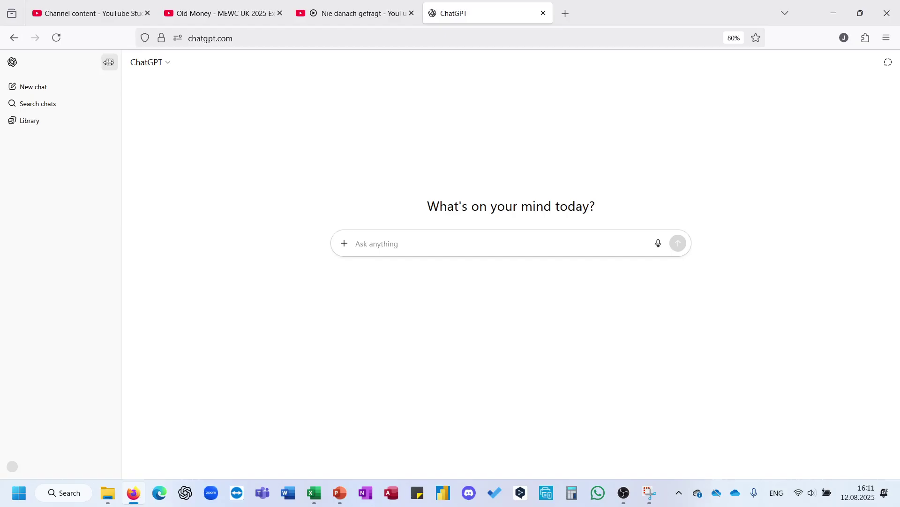
{"action": "left_click", "coordinate": [109, 63]}
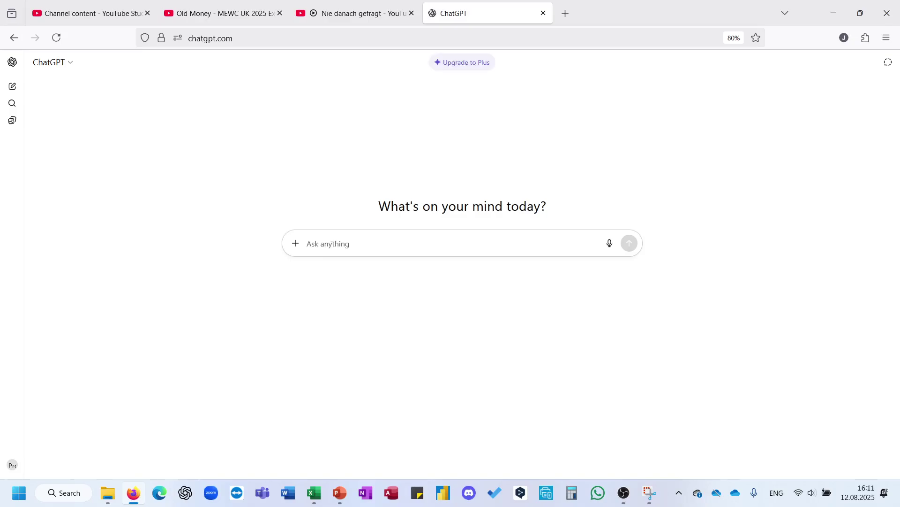
Step: Begin the ChatGPT prompt with the line "Vba Script" and reduce the browser to a smaller window over the workbook
{"action": "type", "text": "Vba Sc"}
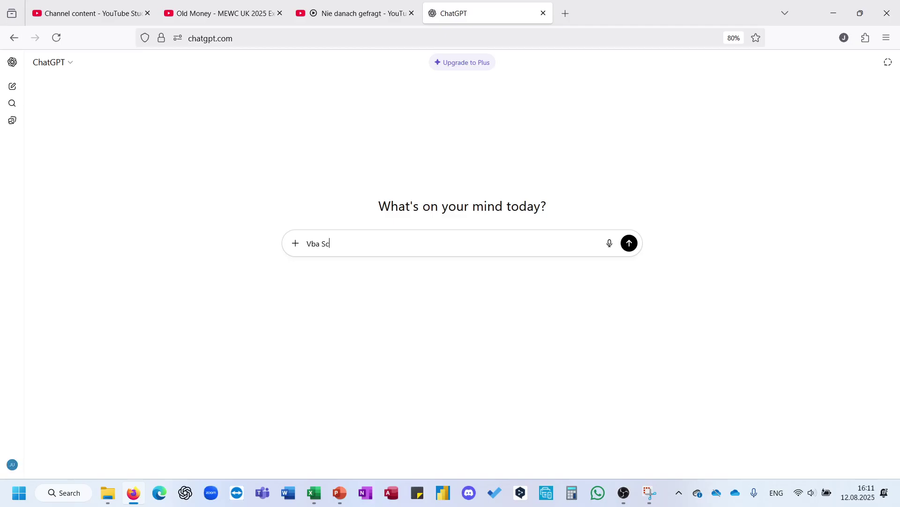
{"action": "type", "text": "ripot"}
{"action": "left_click_drag", "start_coordinate": [625, 14], "coordinate": [610, 81]}
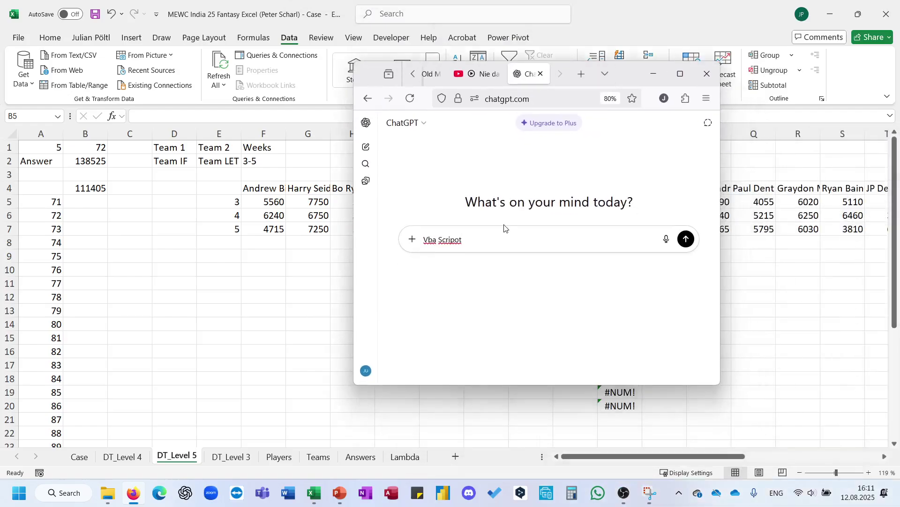
{"action": "key", "text": "BackSpace"}
{"action": "key", "text": "BackSpace"}
{"action": "key", "text": "shift+Return"}
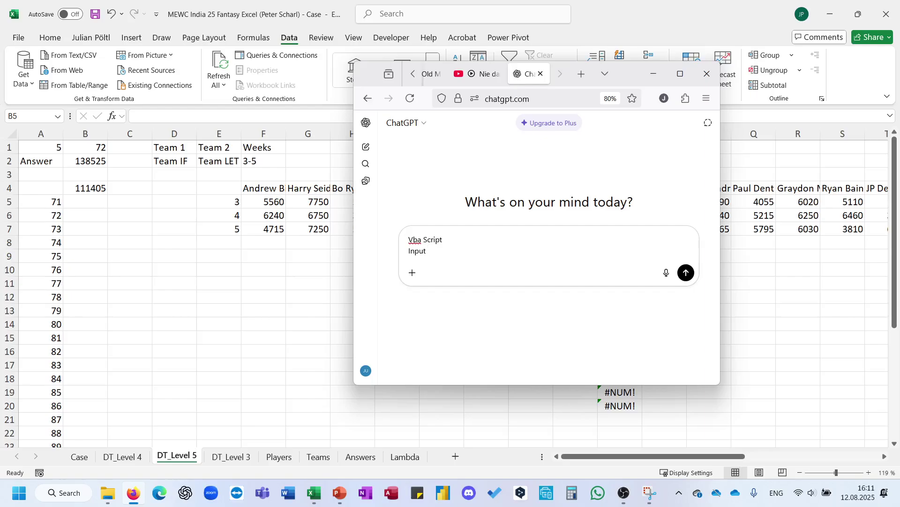
Step: Add the prompt line "Input 71 to 100 in Cell B1, Save Result from Cell B4 in Cell b5 to"
{"action": "key", "text": "BackSpace"}
{"action": "key", "text": "BackSpace"}
{"action": "key", "text": "BackSpace"}
{"action": "key", "text": "BackSpace"}
{"action": "key", "text": "BackSpace"}
{"action": "type", "text": "Cell"}
{"action": "key", "text": "BackSpace"}
{"action": "key", "text": "BackSpace"}
{"action": "key", "text": "BackSpace"}
{"action": "key", "text": "BackSpace"}
{"action": "type", "text": "om Cell B4 in Cell b5 to"}
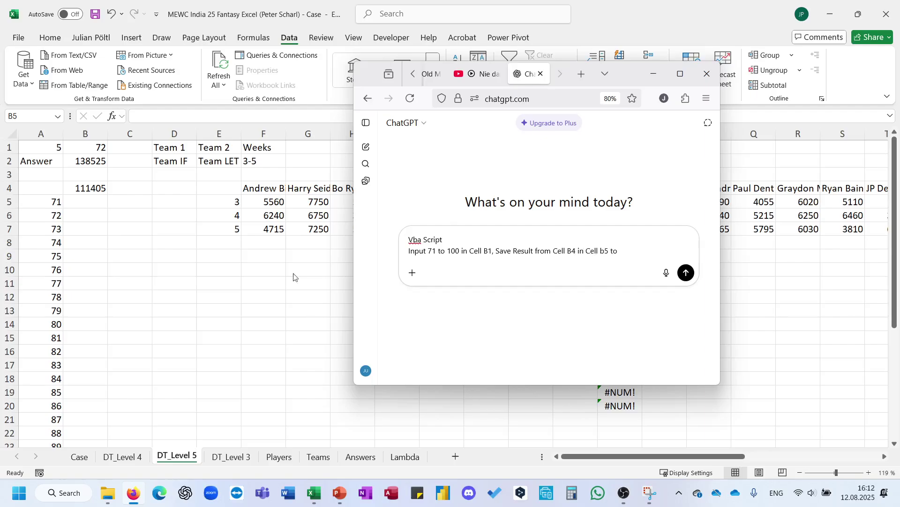
Step: Check the workbook for the row of number 100, complete the prompt with "b34" and send it
{"action": "left_click", "coordinate": [135, 336]}
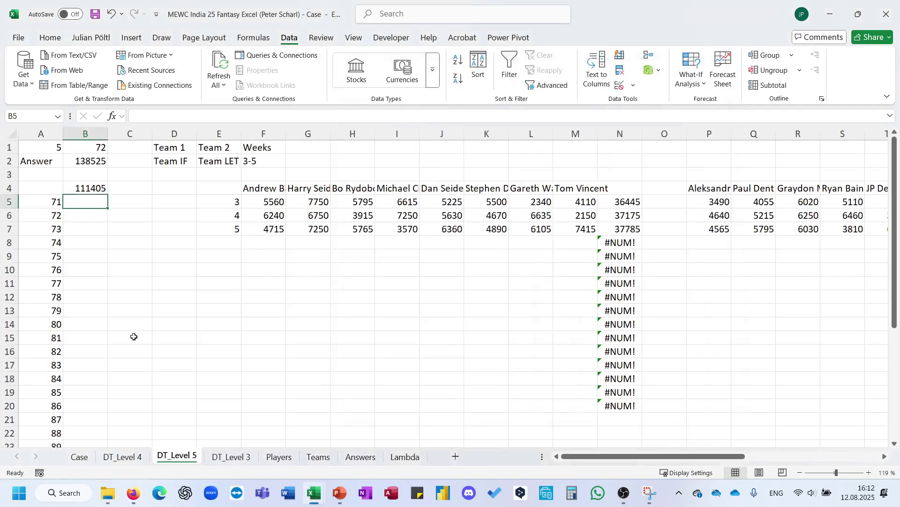
{"action": "scroll", "coordinate": [135, 337], "scroll_direction": "down", "scroll_amount": 9}
{"action": "left_click", "coordinate": [135, 493]}
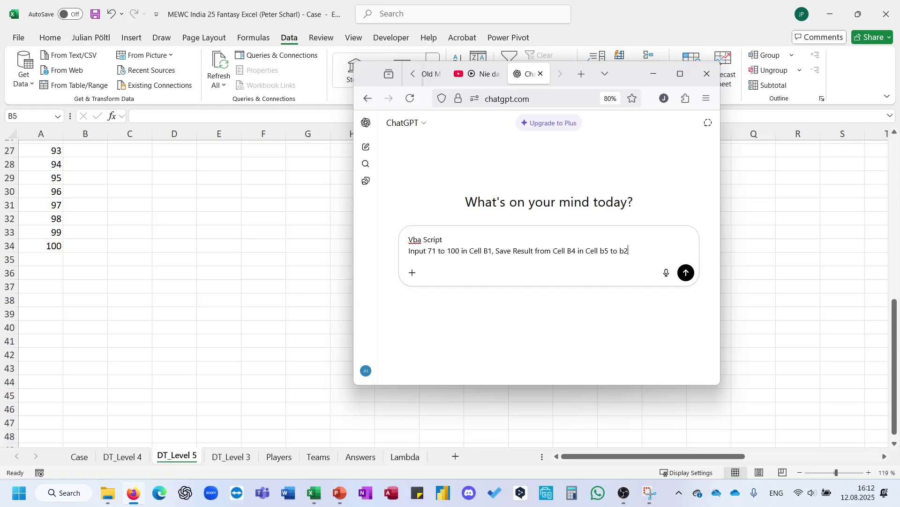
{"action": "key", "text": "Return"}
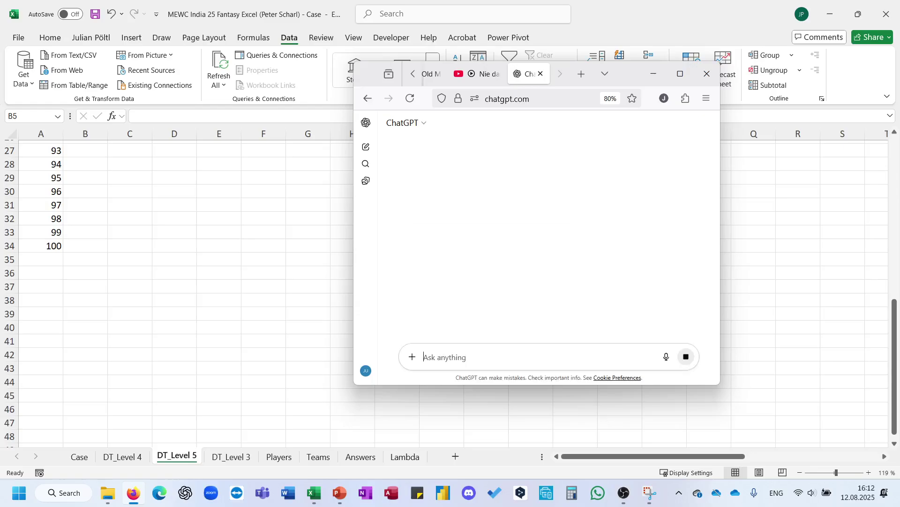
Step: Return the worksheet view to its first rows and copy the VBA code from ChatGPT's reply
{"action": "key", "text": "alt+Tab"}
{"action": "scroll", "coordinate": [214, 278], "scroll_direction": "up", "scroll_amount": 9}
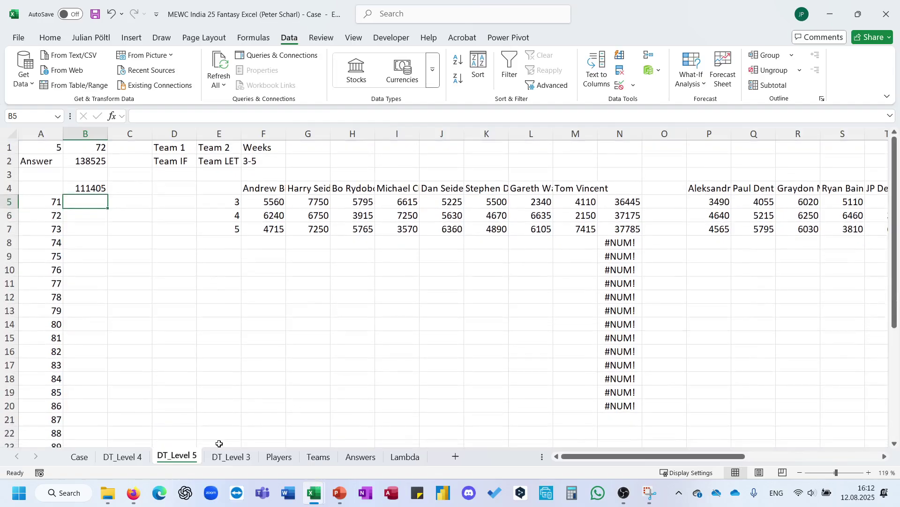
{"action": "left_click", "coordinate": [133, 493]}
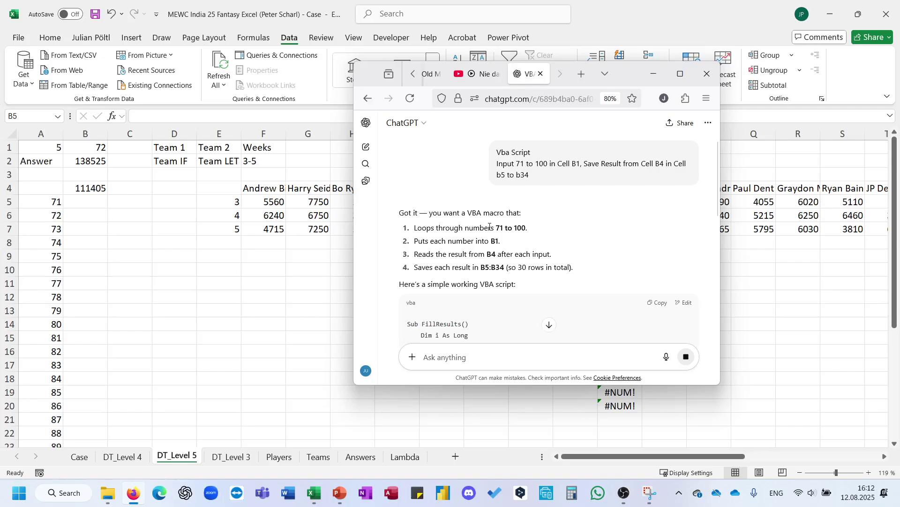
{"action": "scroll", "coordinate": [490, 227], "scroll_direction": "down", "scroll_amount": 3}
{"action": "scroll", "coordinate": [490, 226], "scroll_direction": "up", "scroll_amount": 2}
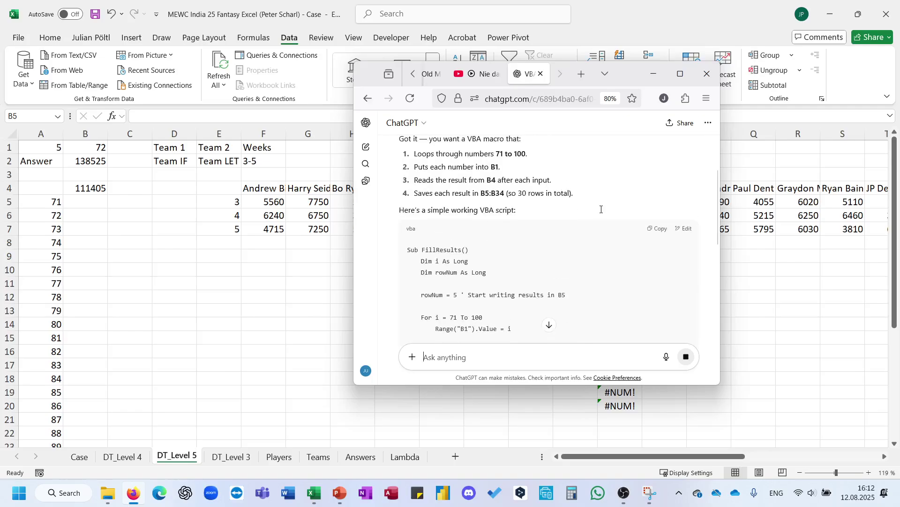
{"action": "left_click", "coordinate": [653, 233]}
Step: In Excel's Visual Basic editor, insert a new module in the MEWC India 25 Fantasy Excel project and paste the copied code
{"action": "left_click", "coordinate": [306, 313]}
{"action": "left_click", "coordinate": [246, 286]}
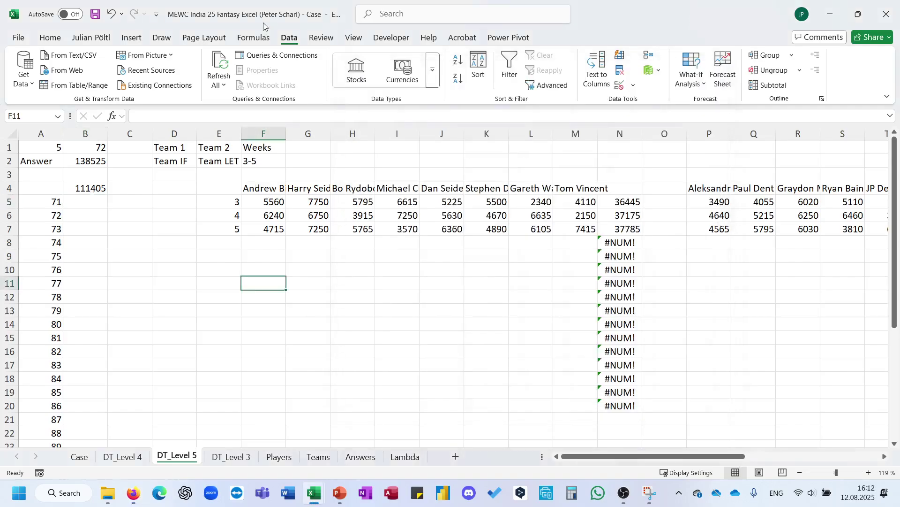
{"action": "left_click", "coordinate": [391, 38]}
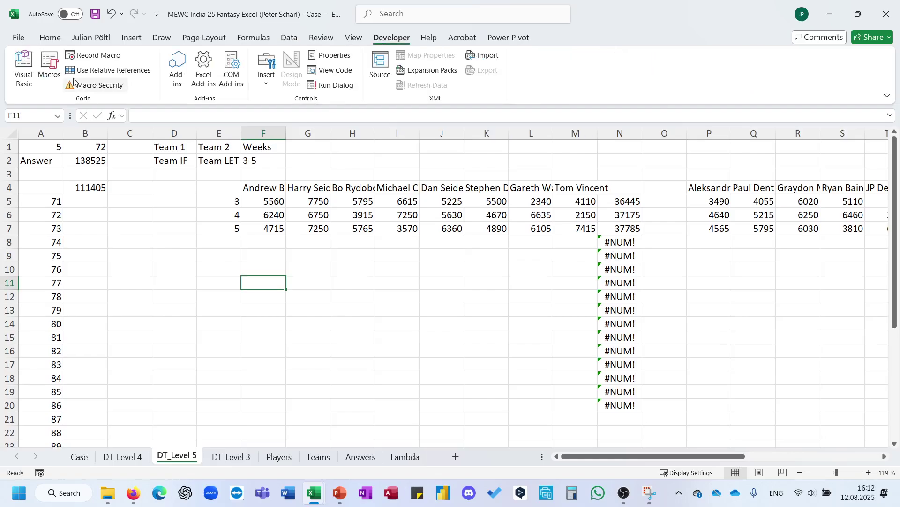
{"action": "left_click", "coordinate": [26, 70]}
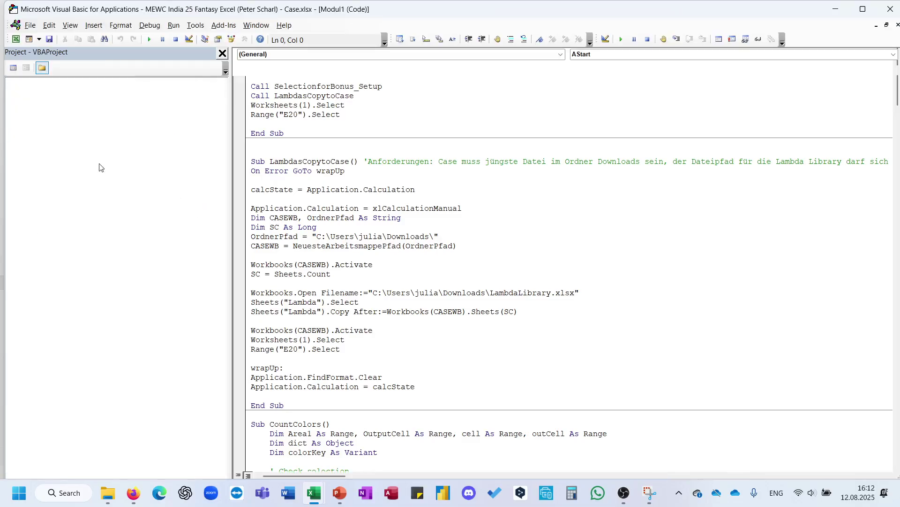
{"action": "right_click", "coordinate": [67, 231]}
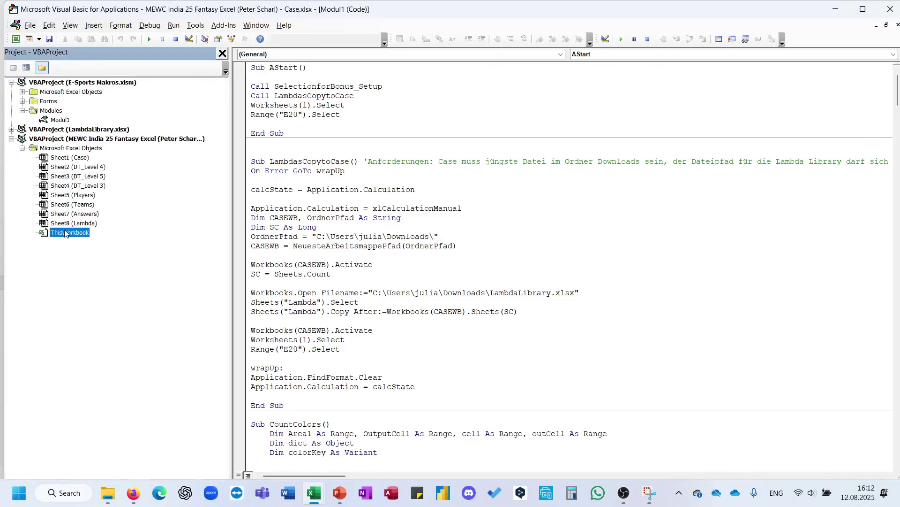
{"action": "mouse_move", "coordinate": [51, 290]}
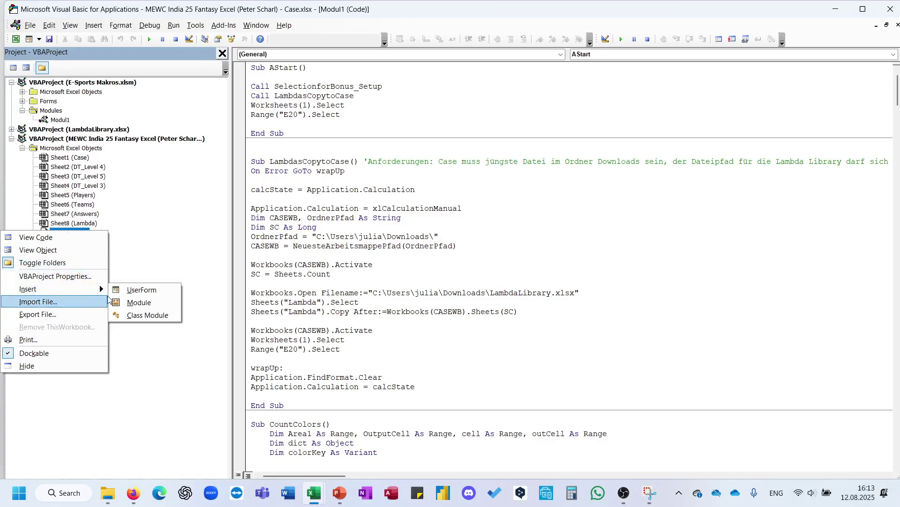
{"action": "left_click", "coordinate": [136, 301]}
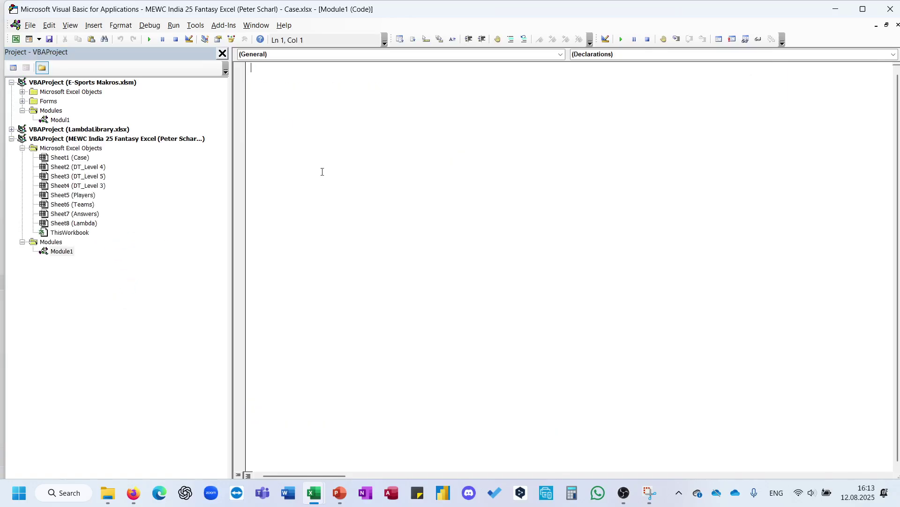
{"action": "key", "text": "ctrl+v"}
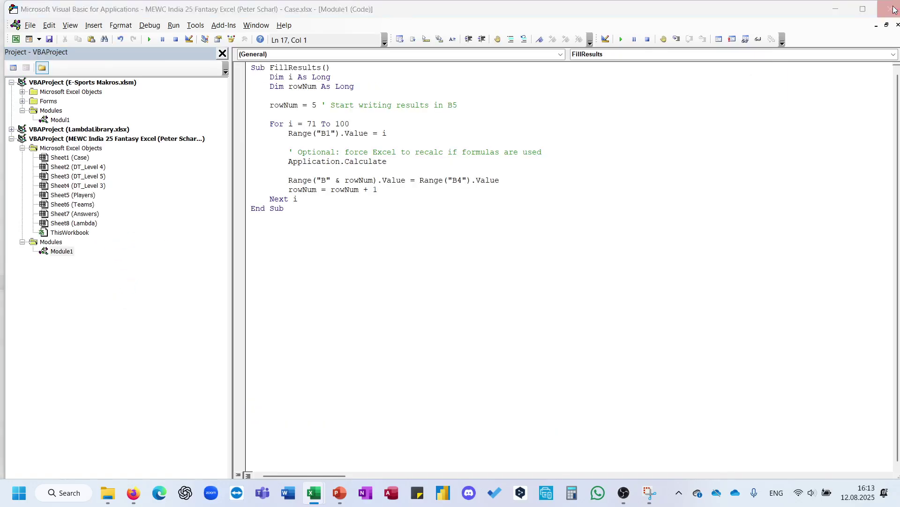
{"action": "left_click", "coordinate": [890, 9]}
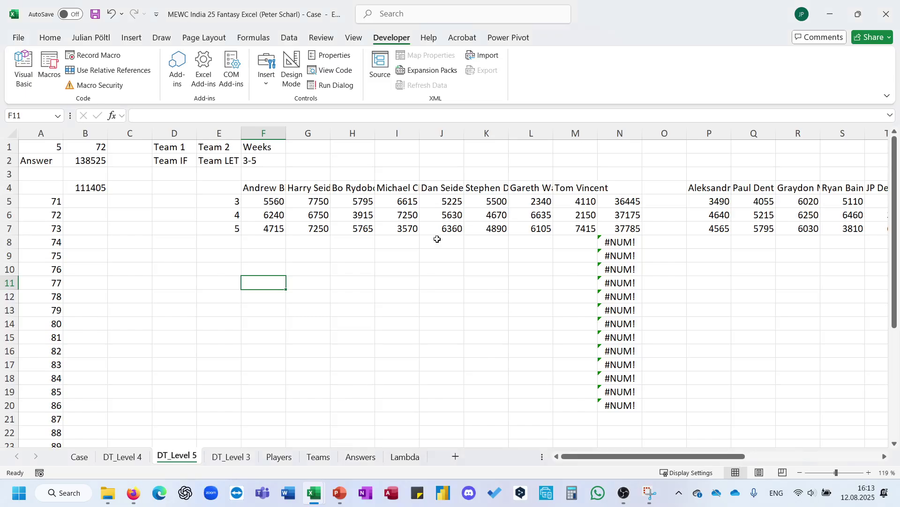
Step: Run the FillResults macro to fill B5:B34 with the answers for 71 to 100
{"action": "left_click", "coordinate": [42, 75]}
{"action": "left_click", "coordinate": [227, 201]}
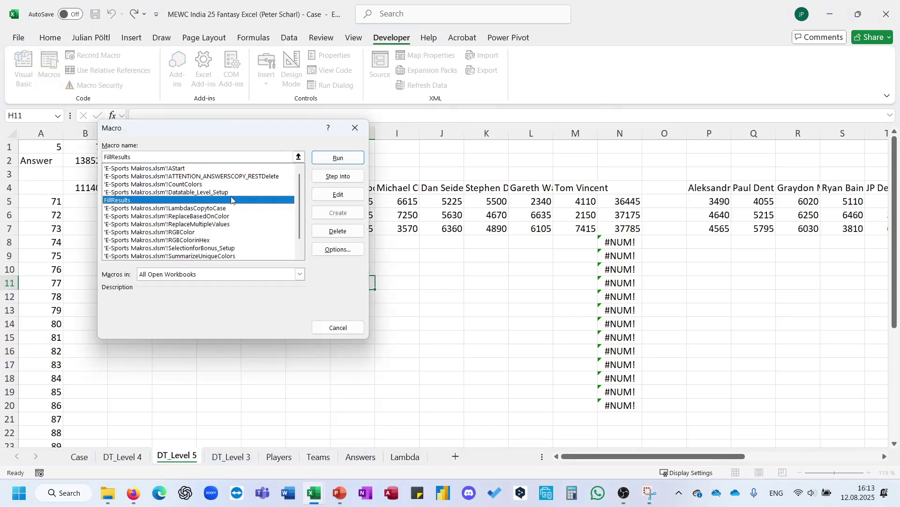
{"action": "left_click", "coordinate": [338, 158]}
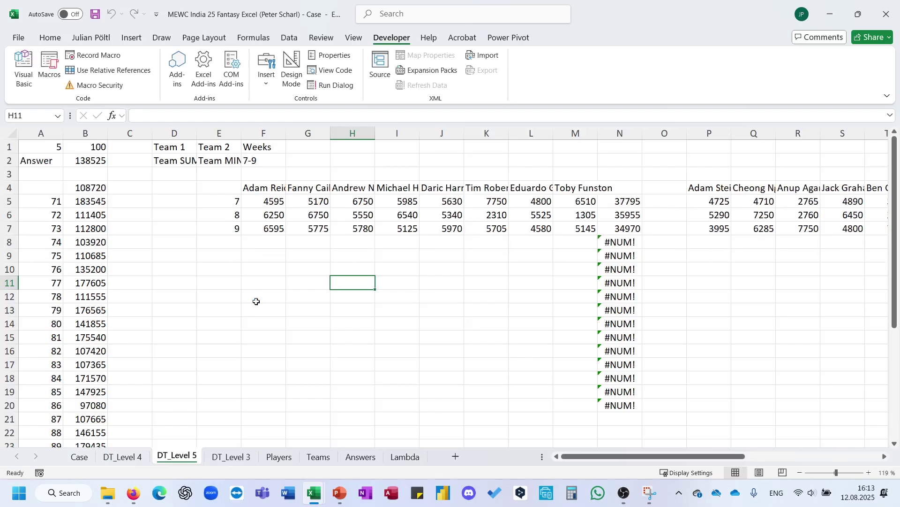
Step: Copy the calculated answers B5:B34 from DT_Level 5 into the Case sheet's Level 5 answer cells for games 71 to 100
{"action": "left_click", "coordinate": [108, 208]}
{"action": "key", "text": "ctrl+shift+Down"}
{"action": "key", "text": "ctrl+c"}
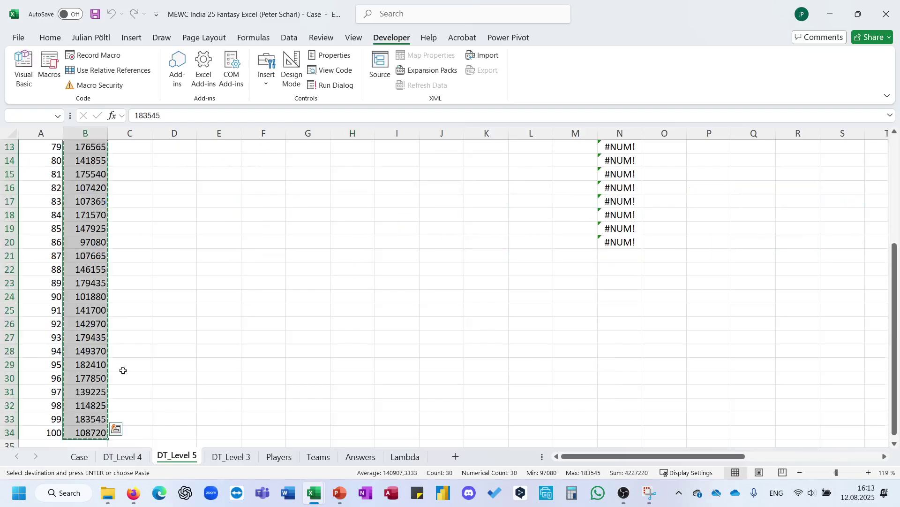
{"action": "left_click", "coordinate": [79, 455]}
{"action": "scroll", "coordinate": [190, 347], "scroll_direction": "down", "scroll_amount": 1}
{"action": "left_click", "coordinate": [190, 336]}
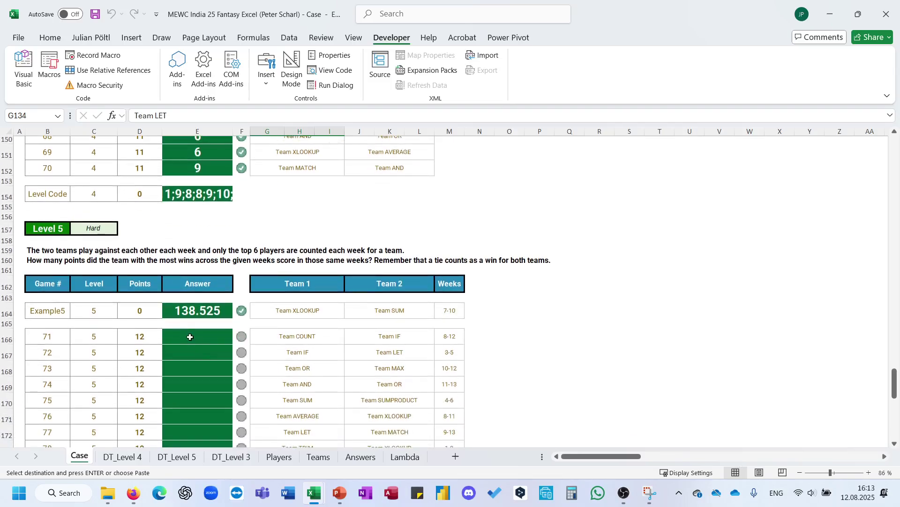
{"action": "key", "text": "ctrl+v"}
{"action": "left_click", "coordinate": [345, 370]}
{"action": "scroll", "coordinate": [346, 373], "scroll_direction": "down", "scroll_amount": 9}
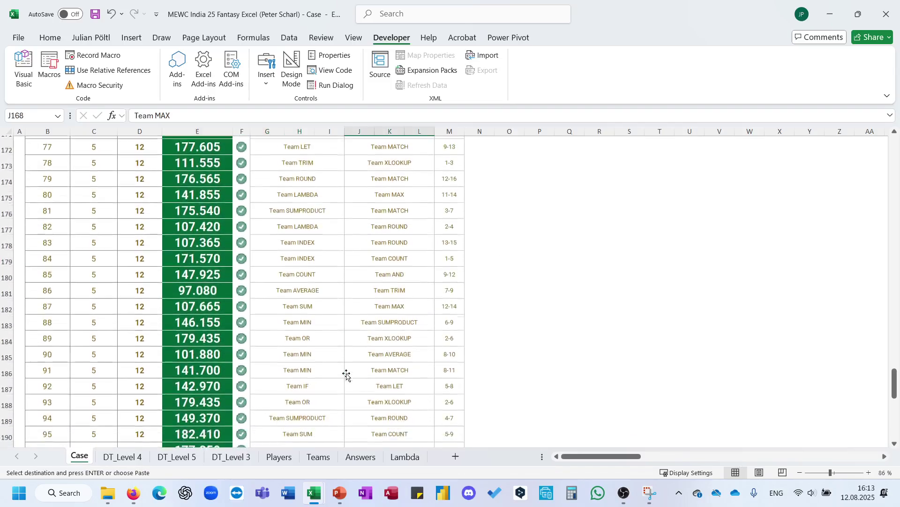
Step: Copy the Level 1 scoring formula from game 1's answer cell E46 on the Case sheet
{"action": "scroll", "coordinate": [347, 375], "scroll_direction": "up", "scroll_amount": 20}
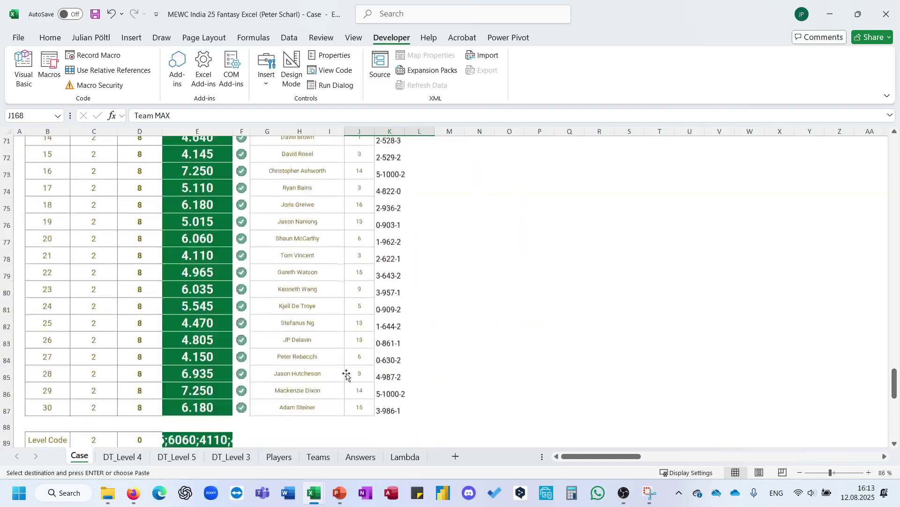
{"action": "scroll", "coordinate": [346, 375], "scroll_direction": "down", "scroll_amount": 7}
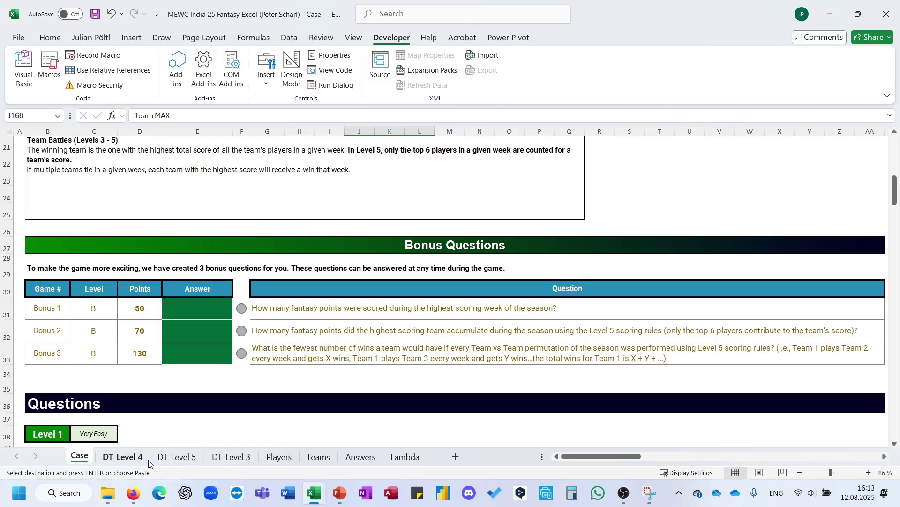
{"action": "scroll", "coordinate": [204, 251], "scroll_direction": "down", "scroll_amount": 6}
{"action": "left_click", "coordinate": [204, 233]}
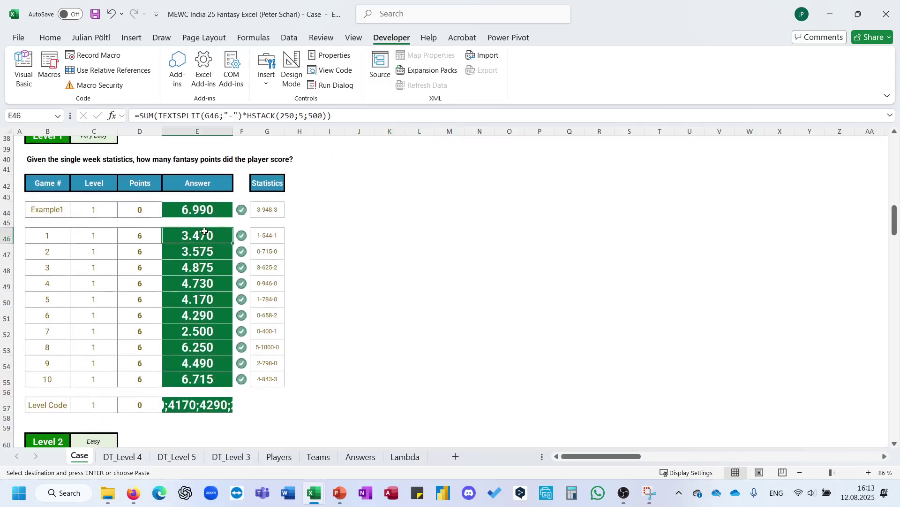
{"action": "key", "text": "Escape"}
{"action": "left_click", "coordinate": [220, 116]}
{"action": "triple_click", "coordinate": [220, 116]}
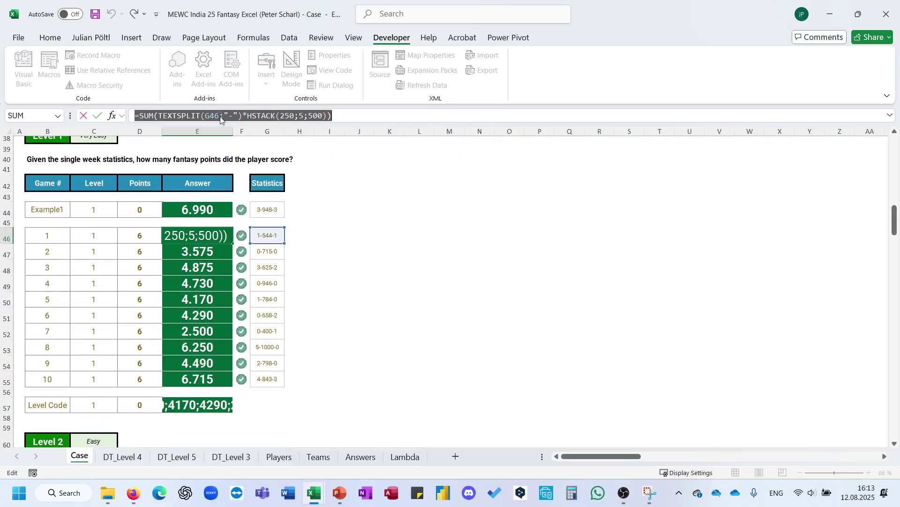
{"action": "key", "text": "Escape"}
Step: On the Players sheet, enter =SUM(TEXTSPLIT(B2;"-")*HSTACK(250;5;500)) in S2 by reusing the copied formula with B2 as its reference
{"action": "left_click", "coordinate": [279, 456]}
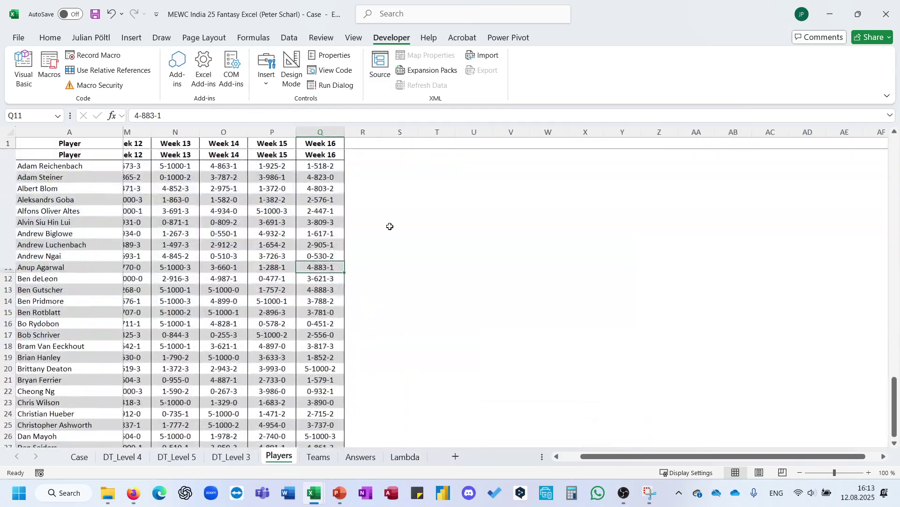
{"action": "left_click", "coordinate": [410, 154]}
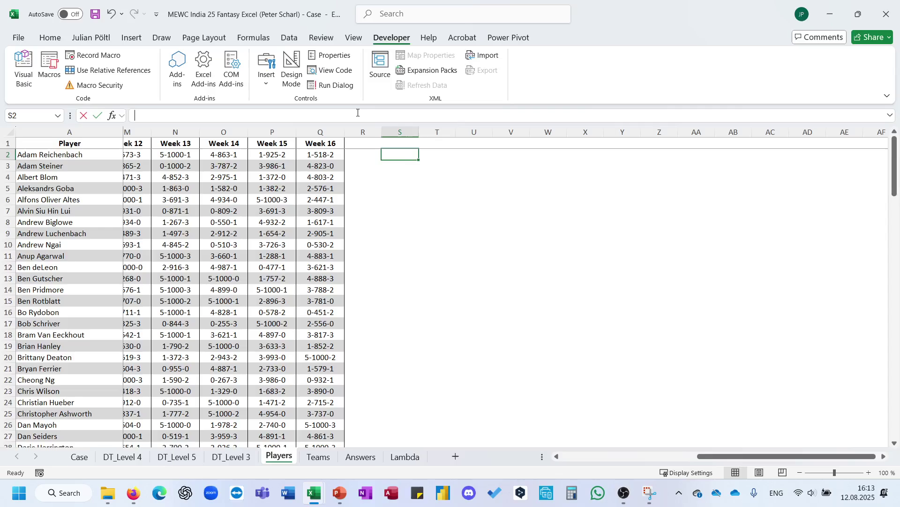
{"action": "key", "text": "ctrl+v"}
{"action": "scroll", "coordinate": [251, 129], "scroll_direction": "left", "scroll_amount": 10}
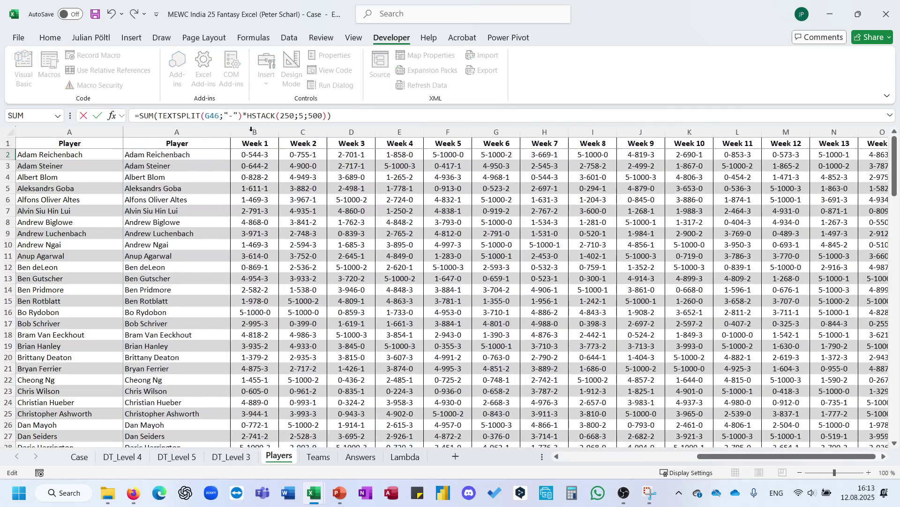
{"action": "double_click", "coordinate": [212, 115]}
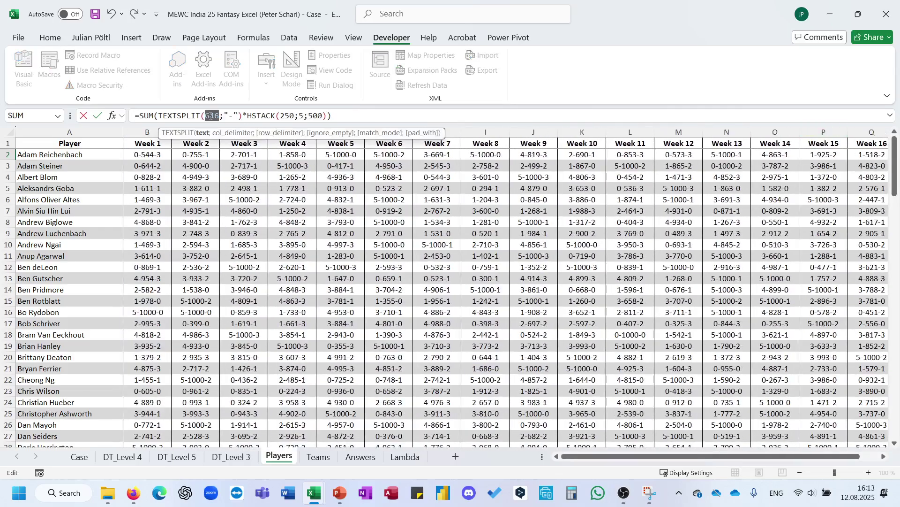
{"action": "left_click", "coordinate": [149, 155]}
{"action": "key", "text": "ctrl+Return"}
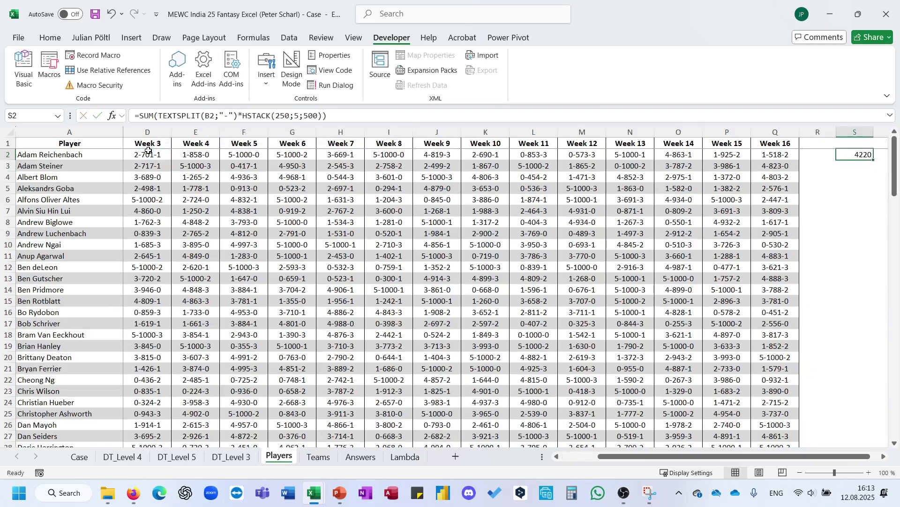
Step: Copy the scoring formula from S2 down column S to the last player's row, 129
{"action": "scroll", "coordinate": [494, 214], "scroll_direction": "right", "scroll_amount": 3}
{"action": "key", "text": "ctrl+c"}
{"action": "key", "text": "Left"}
{"action": "key", "text": "Left"}
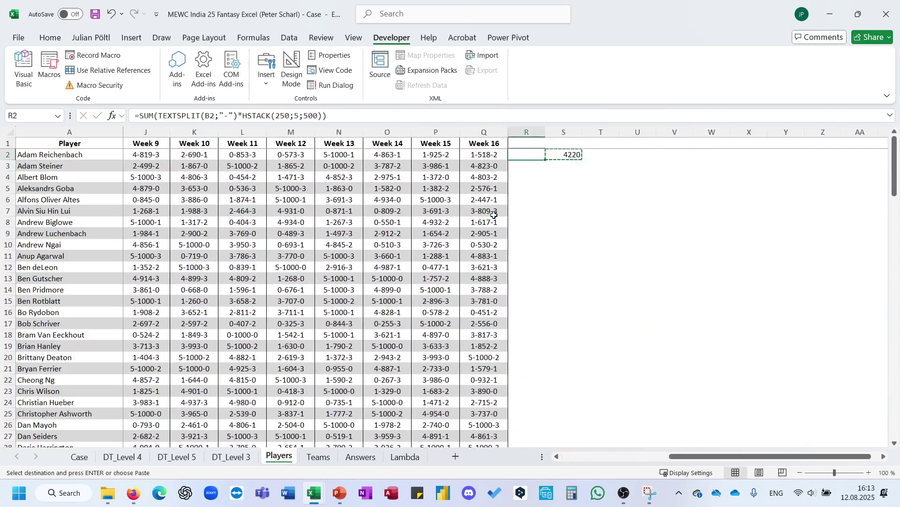
{"action": "key", "text": "ctrl+Down"}
{"action": "key", "text": "Right"}
{"action": "key", "text": "Right"}
{"action": "key", "text": "ctrl+shift+Up"}
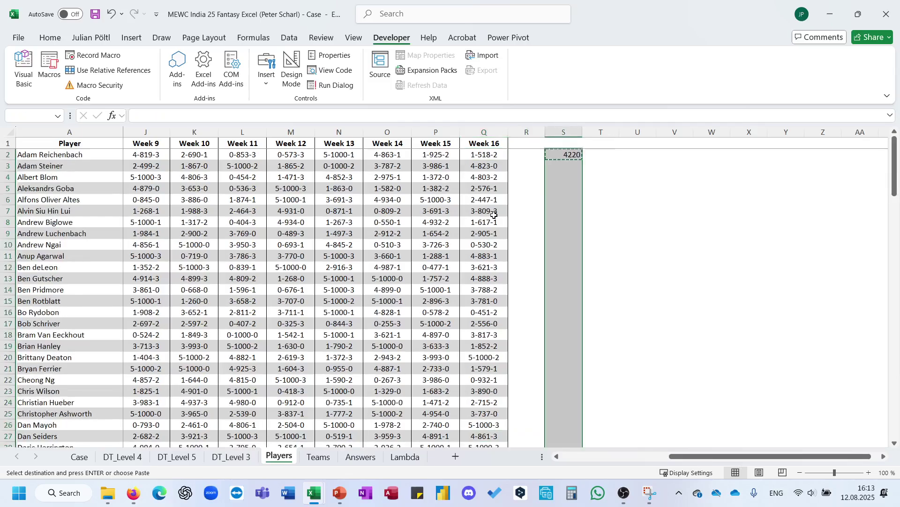
{"action": "key", "text": "ctrl+v"}
{"action": "key", "text": "ctrl+Up"}
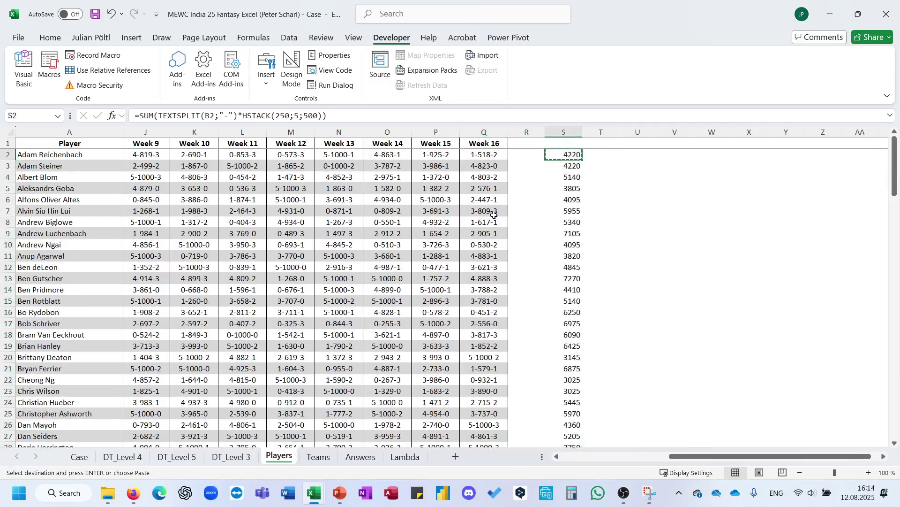
Step: Extend the formulas in S2:S129 across to column AH so all 16 weeks are scored
{"action": "key", "text": "ctrl+shift+Down"}
{"action": "scroll", "coordinate": [764, 229], "scroll_direction": "right", "scroll_amount": 3}
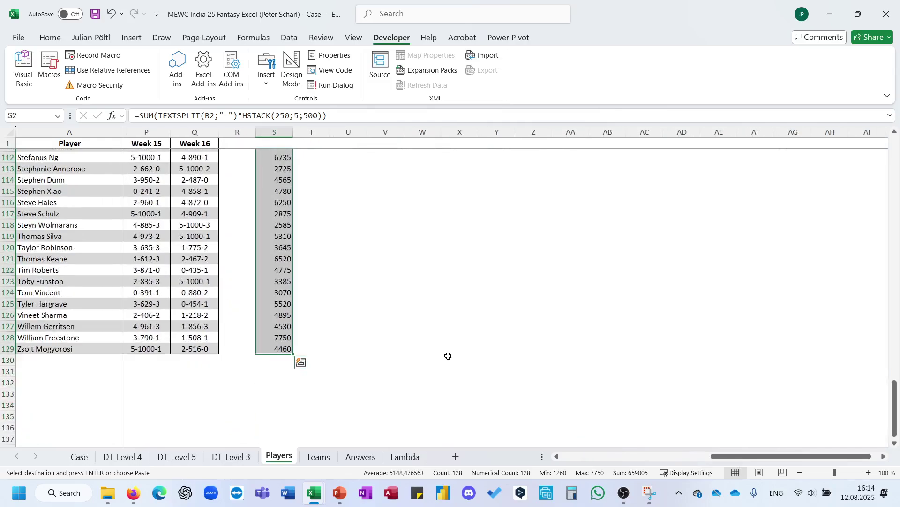
{"action": "left_click_drag", "start_coordinate": [292, 354], "coordinate": [648, 355]}
{"action": "left_click", "coordinate": [621, 311]}
{"action": "key", "text": "ctrl+Up"}
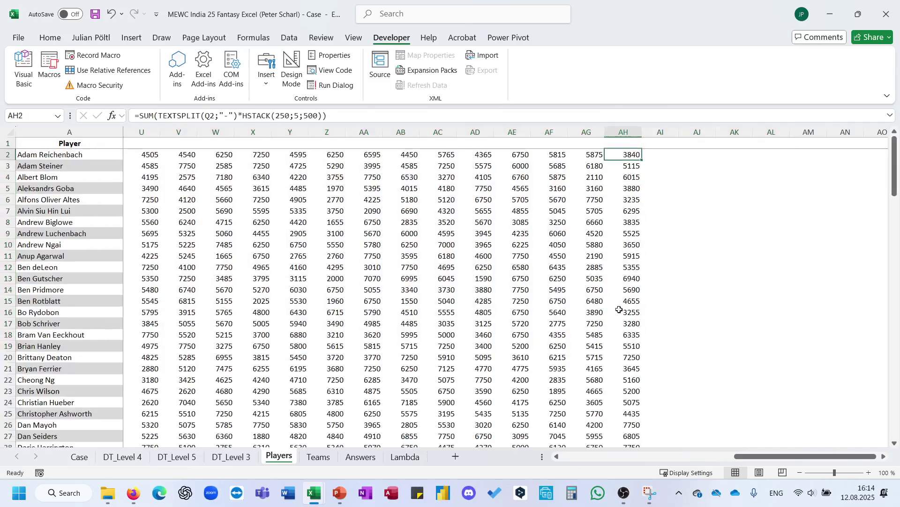
Step: Total the Week 16 scores in AH130 with =SUM(AH2:AH129)
{"action": "key", "text": "ctrl+Down"}
{"action": "key", "text": "Down"}
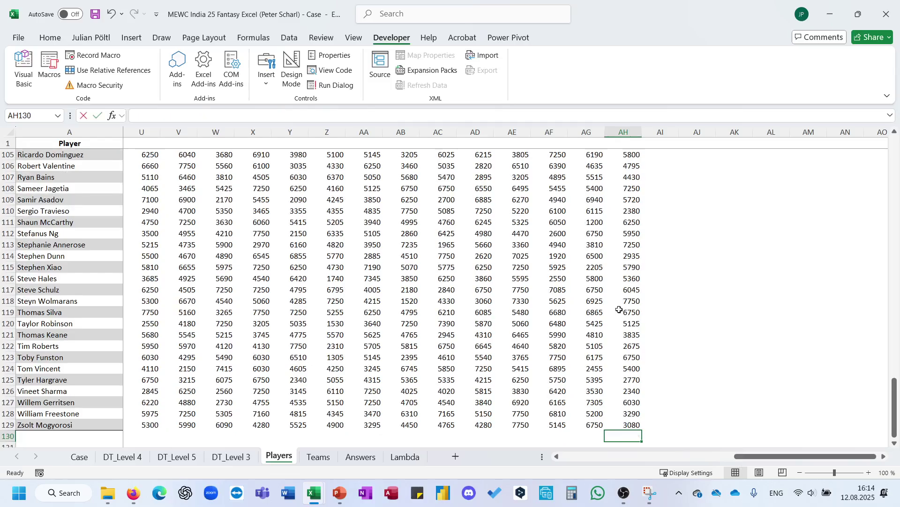
{"action": "type", "text": "=SUM("}
{"action": "key", "text": "Up"}
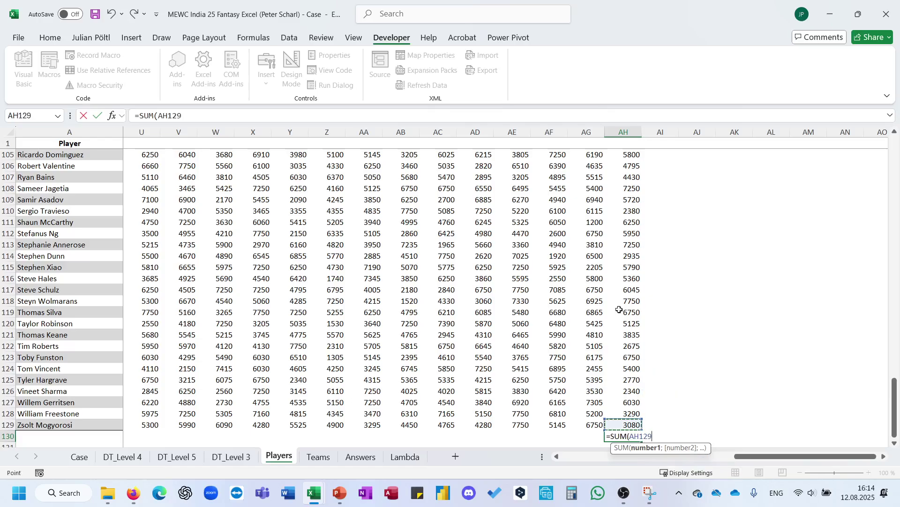
{"action": "key", "text": "ctrl+shift+Up"}
{"action": "key", "text": "ctrl+Return"}
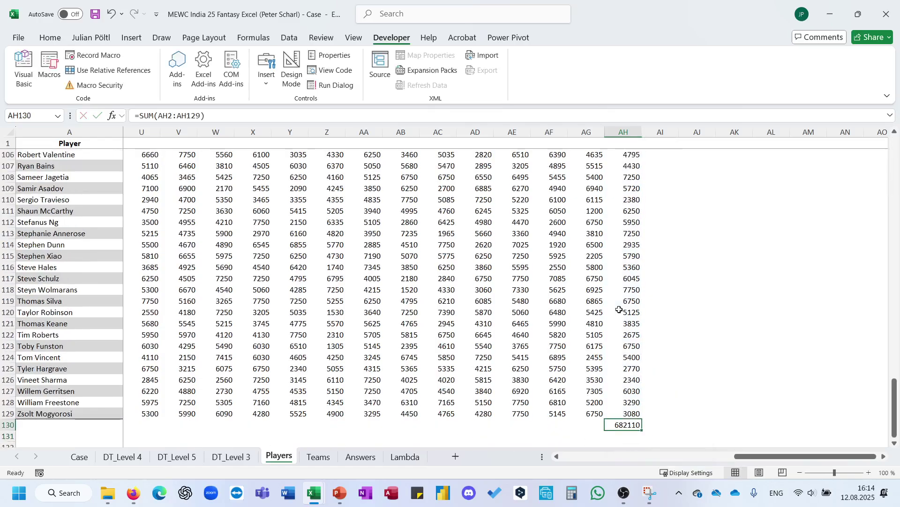
Step: Copy the weekly total formula from AH130 across S130:AH130
{"action": "key", "text": "ctrl+c"}
{"action": "key", "text": "Up"}
{"action": "key", "text": "shift+Left"}
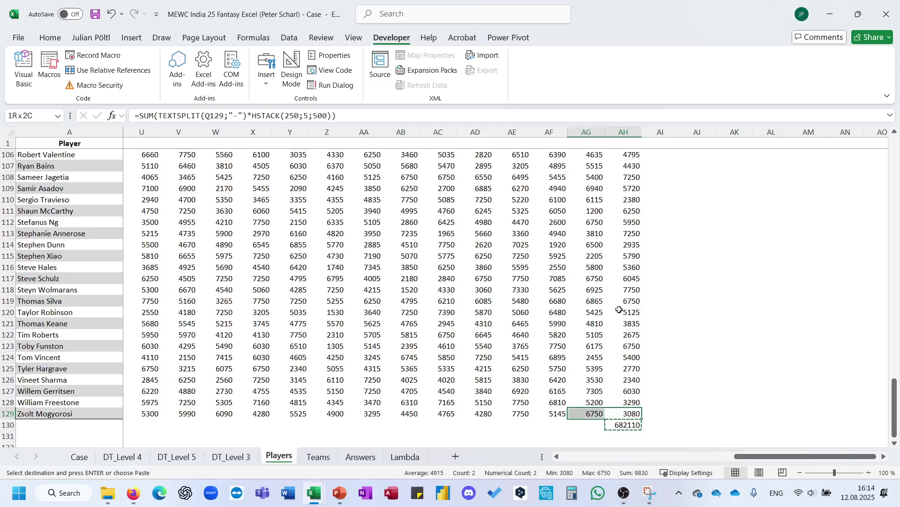
{"action": "key", "text": "ctrl+Left"}
{"action": "key", "text": "Down"}
{"action": "key", "text": "ctrl+shift+Right"}
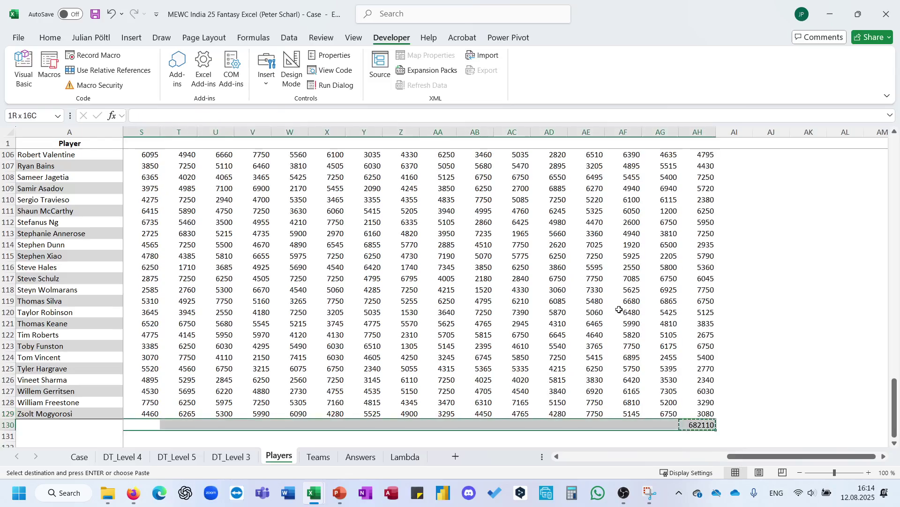
{"action": "key", "text": "ctrl+v"}
{"action": "key", "text": "Escape"}
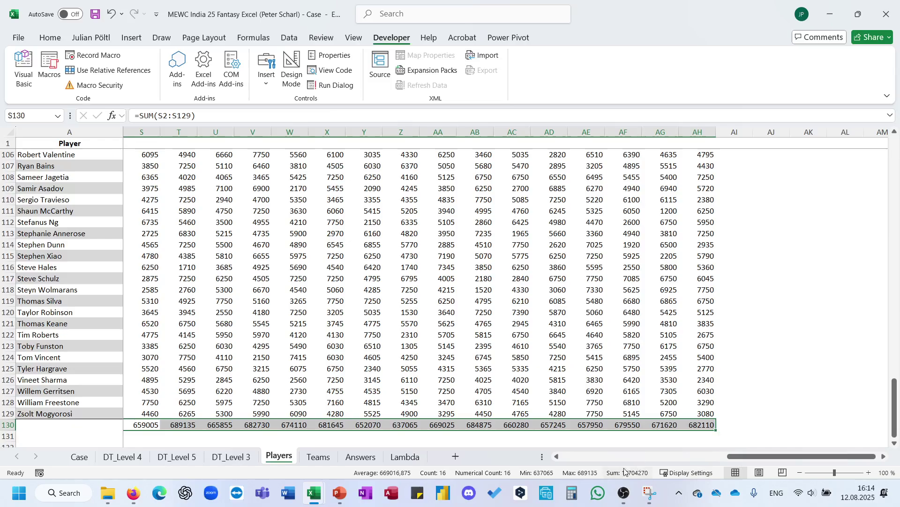
Step: Enter the highest weekly total, 689135, as the Bonus 1 answer on the Case sheet
{"action": "left_click", "coordinate": [79, 457]}
{"action": "scroll", "coordinate": [189, 241], "scroll_direction": "up", "scroll_amount": 5}
{"action": "scroll", "coordinate": [189, 241], "scroll_direction": "up", "scroll_amount": 4}
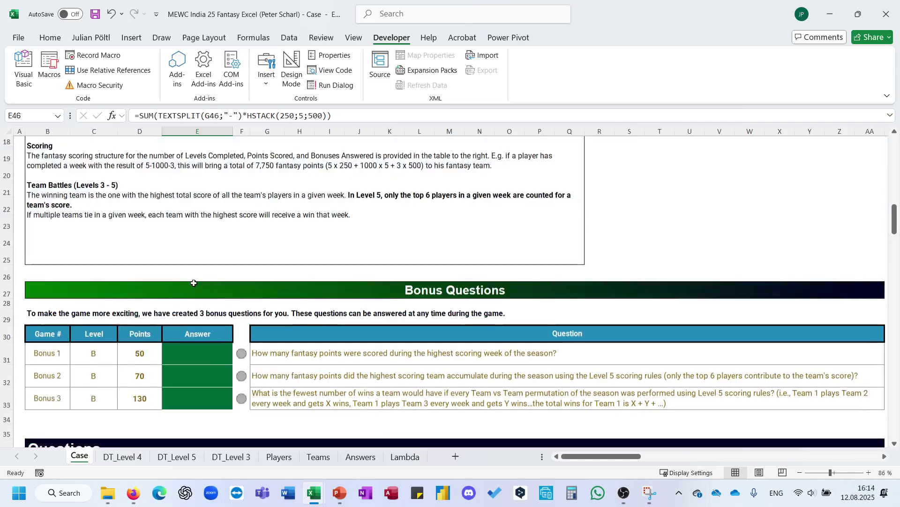
{"action": "left_click", "coordinate": [200, 350]}
{"action": "key", "text": "ctrl+v"}
{"action": "left_click", "coordinate": [300, 364]}
{"action": "scroll", "coordinate": [301, 366], "scroll_direction": "down", "scroll_amount": 2}
{"action": "scroll", "coordinate": [301, 365], "scroll_direction": "down", "scroll_amount": 1}
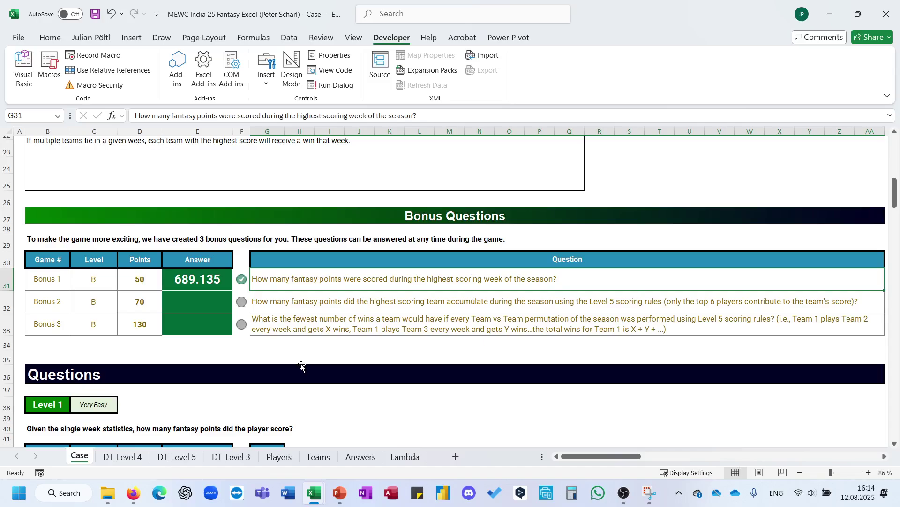
Step: Read the Bonus 2 question and examine the Teams, Players and DT_Level 5 sheets for data usable for season team totals
{"action": "left_click", "coordinate": [309, 304]}
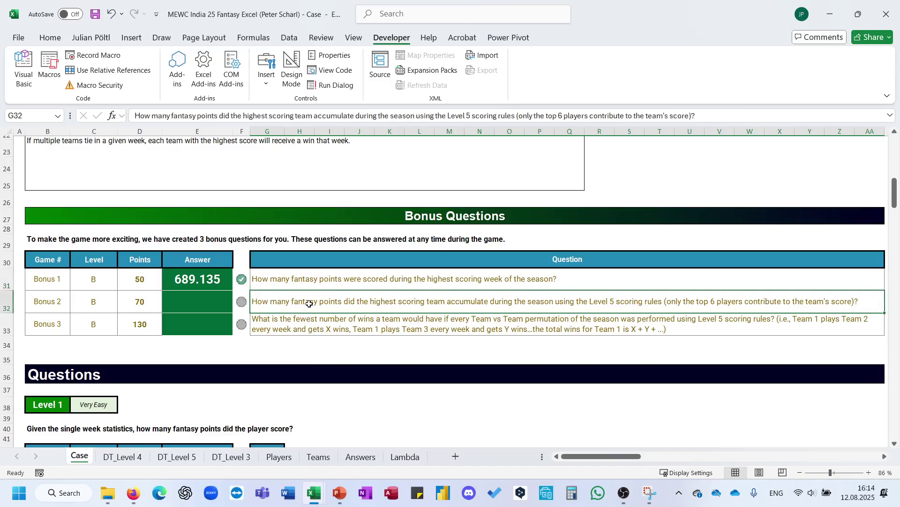
{"action": "left_click", "coordinate": [318, 457]}
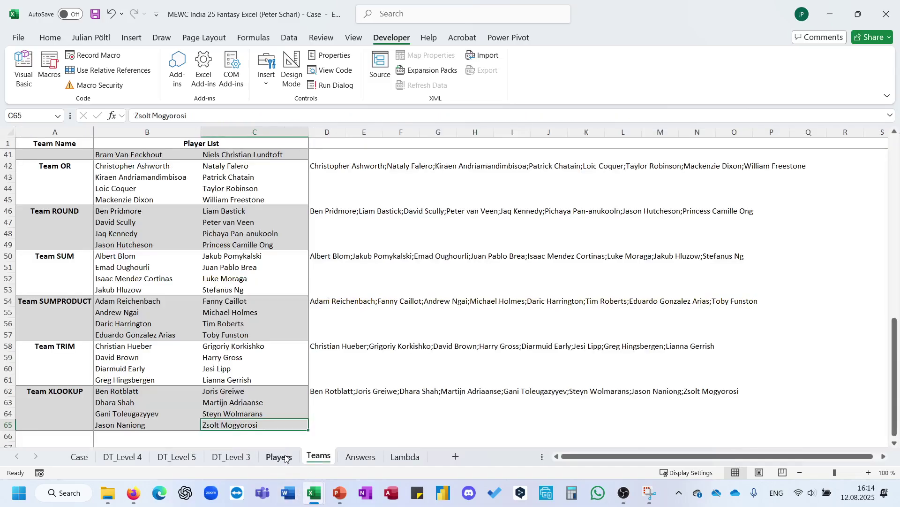
{"action": "left_click", "coordinate": [286, 457]}
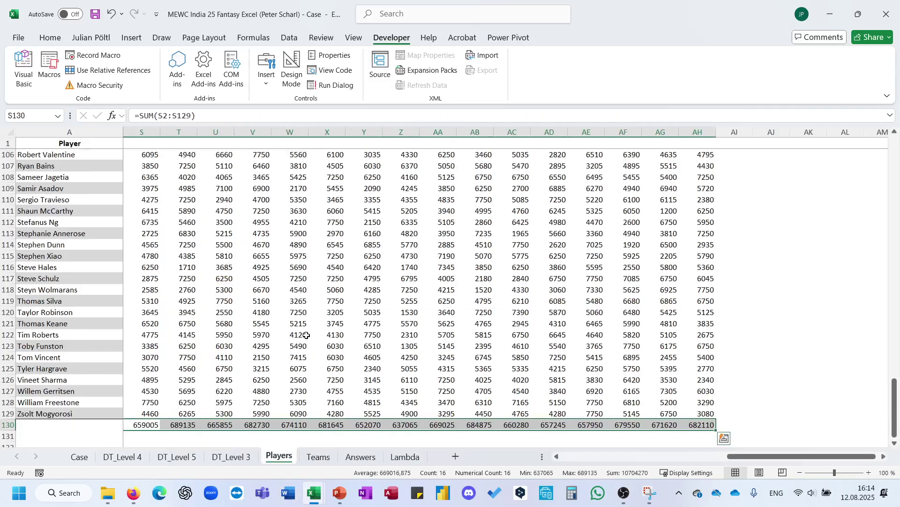
{"action": "scroll", "coordinate": [307, 335], "scroll_direction": "left", "scroll_amount": 3}
{"action": "scroll", "coordinate": [306, 335], "scroll_direction": "up", "scroll_amount": 6}
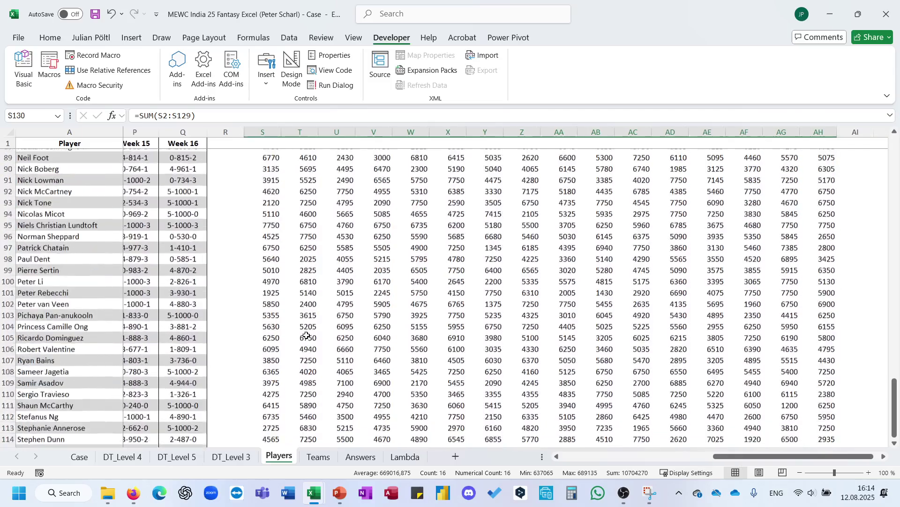
{"action": "scroll", "coordinate": [306, 335], "scroll_direction": "up", "scroll_amount": 20}
{"action": "scroll", "coordinate": [306, 335], "scroll_direction": "left", "scroll_amount": 2}
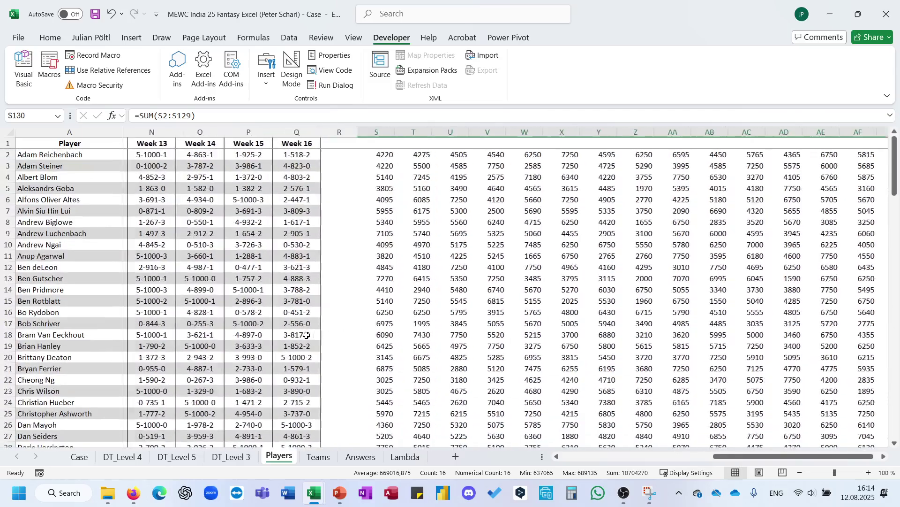
{"action": "scroll", "coordinate": [306, 335], "scroll_direction": "down", "scroll_amount": 19}
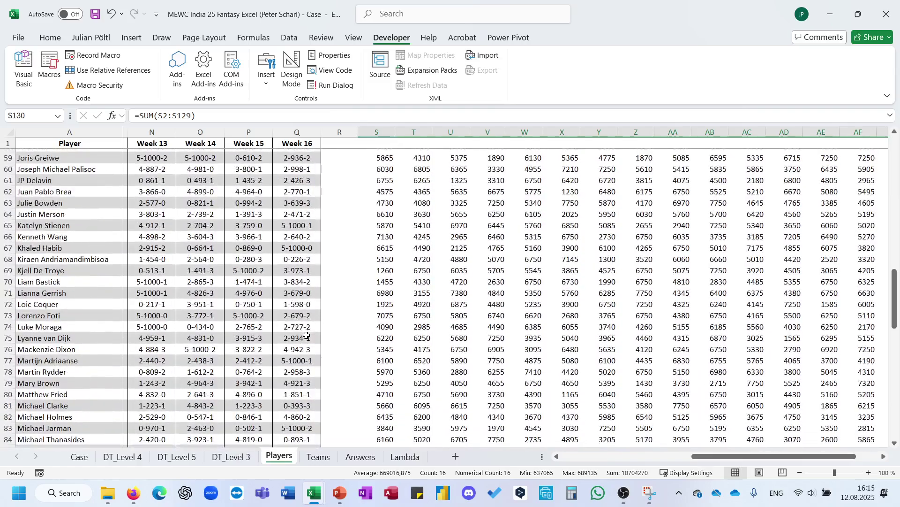
{"action": "scroll", "coordinate": [306, 336], "scroll_direction": "down", "scroll_amount": 19}
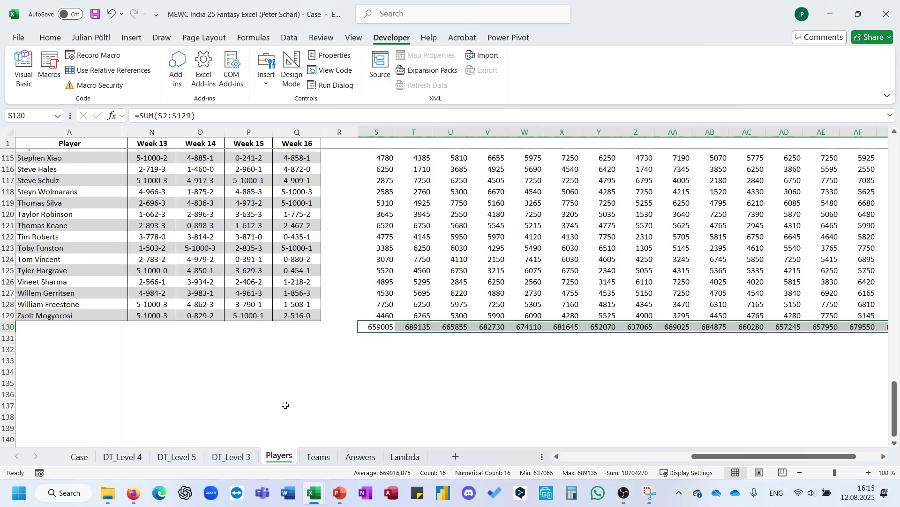
{"action": "scroll", "coordinate": [286, 404], "scroll_direction": "up", "scroll_amount": 1}
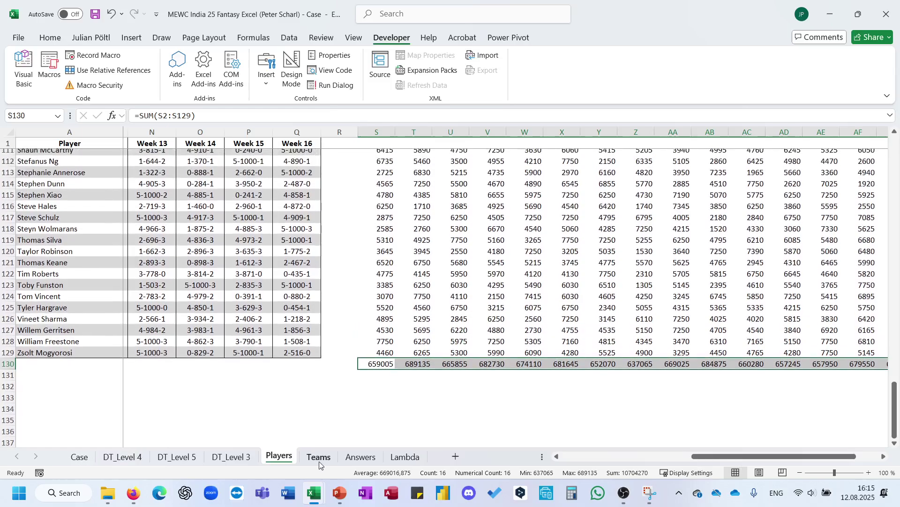
{"action": "left_click", "coordinate": [319, 456]}
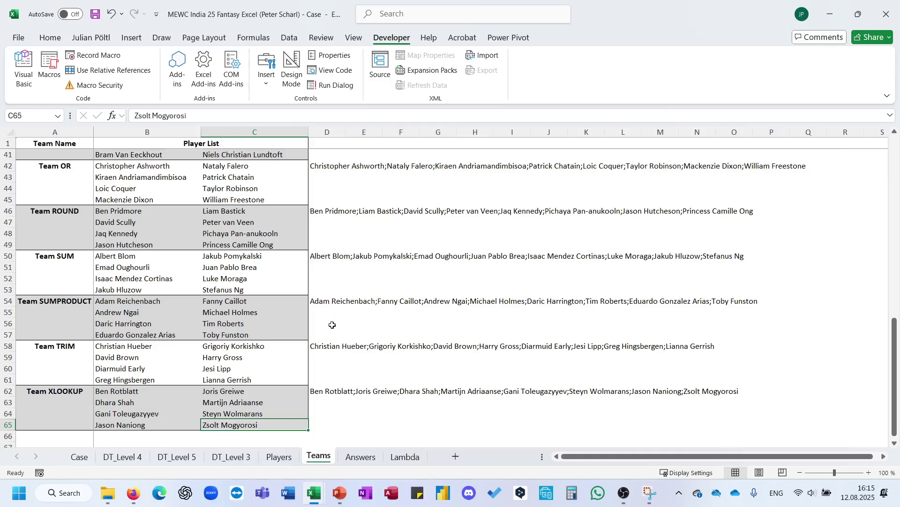
{"action": "left_click", "coordinate": [183, 456]}
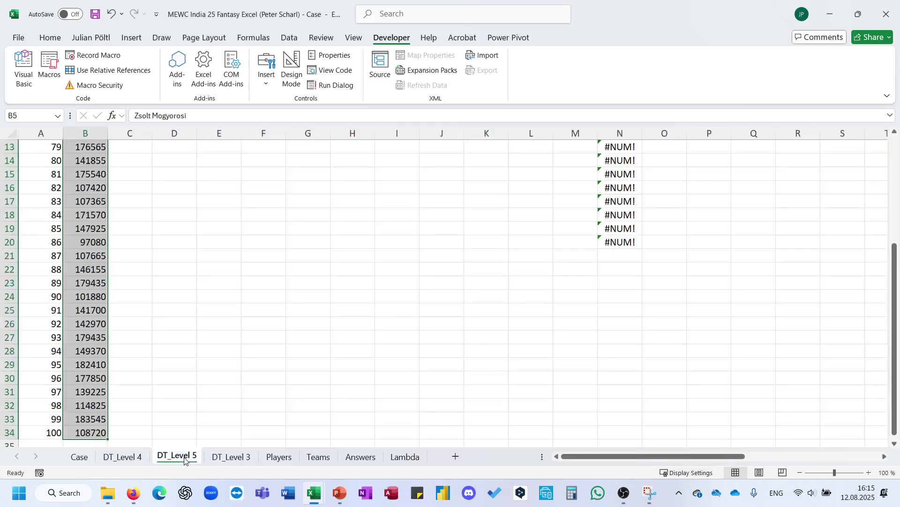
Step: Examine the weekly results, the calculated scores and the score formula in S2 on the Players sheet
{"action": "left_click", "coordinate": [279, 456]}
{"action": "scroll", "coordinate": [324, 351], "scroll_direction": "up", "scroll_amount": 1}
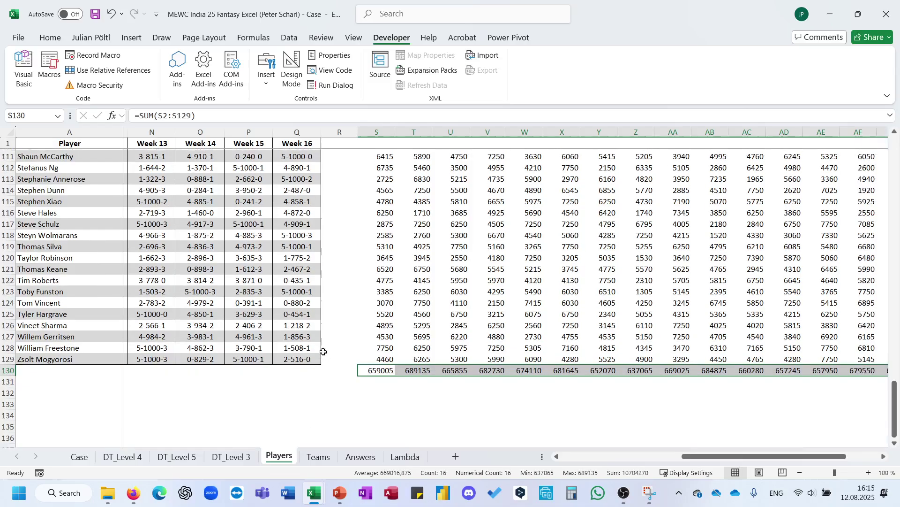
{"action": "scroll", "coordinate": [323, 351], "scroll_direction": "down", "scroll_amount": 1}
{"action": "scroll", "coordinate": [324, 352], "scroll_direction": "right", "scroll_amount": 3}
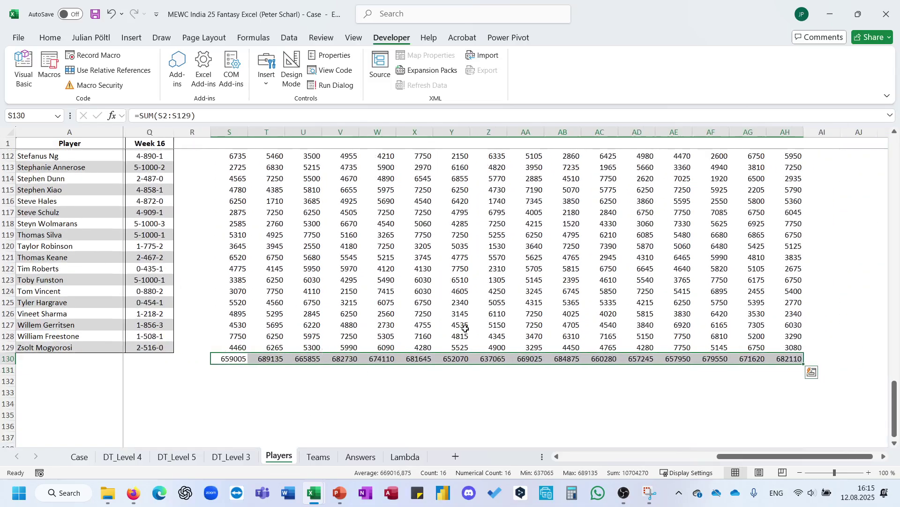
{"action": "scroll", "coordinate": [466, 329], "scroll_direction": "right", "scroll_amount": 1}
{"action": "scroll", "coordinate": [465, 329], "scroll_direction": "up", "scroll_amount": 20}
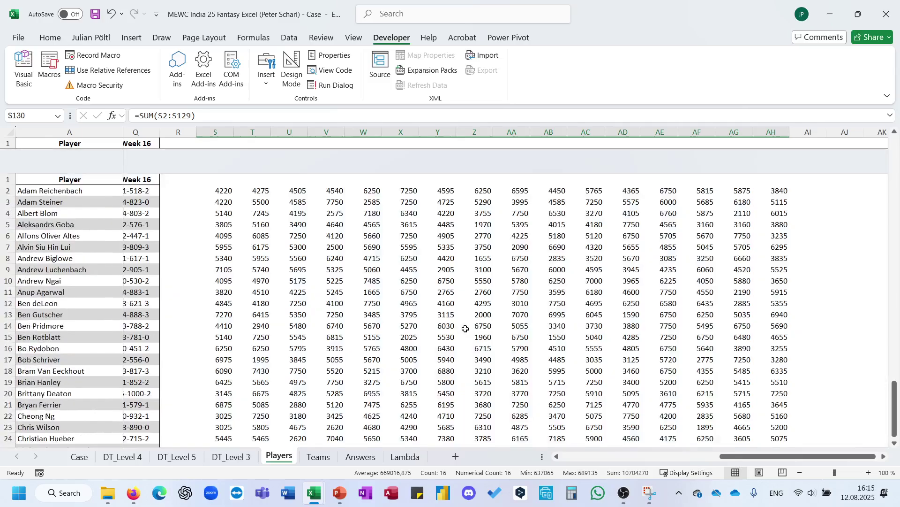
{"action": "left_click", "coordinate": [223, 157]}
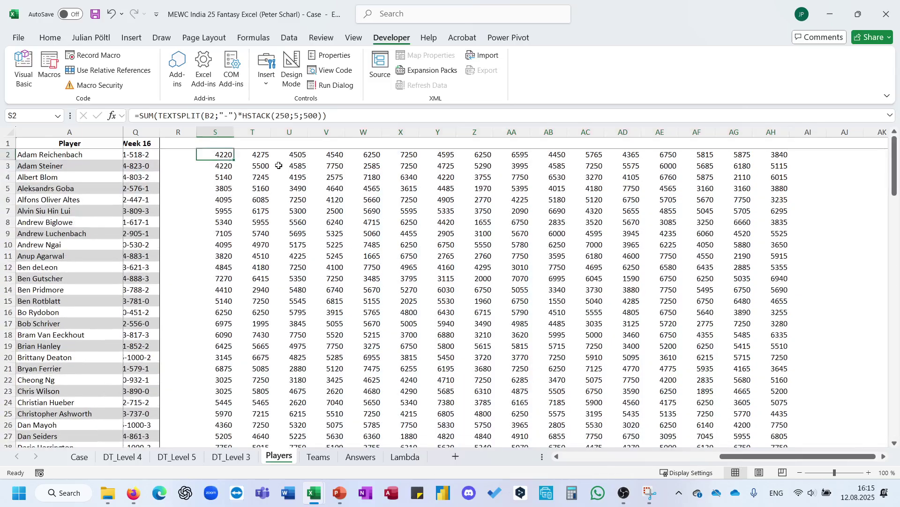
{"action": "scroll", "coordinate": [379, 191], "scroll_direction": "left", "scroll_amount": 14}
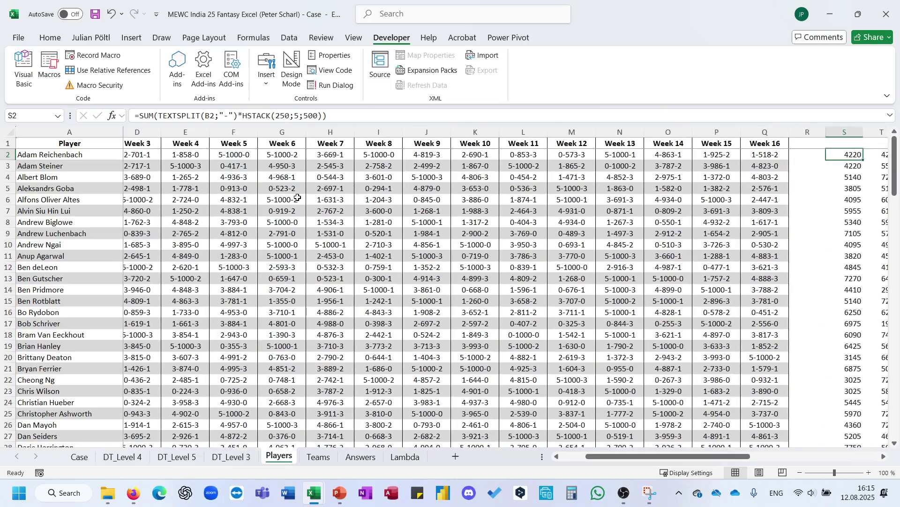
{"action": "scroll", "coordinate": [297, 198], "scroll_direction": "right", "scroll_amount": 4}
{"action": "scroll", "coordinate": [297, 198], "scroll_direction": "right", "scroll_amount": 4}
Step: Insert a new column R after Week 16 on the Players sheet and head it "Team"
{"action": "left_click", "coordinate": [462, 132]}
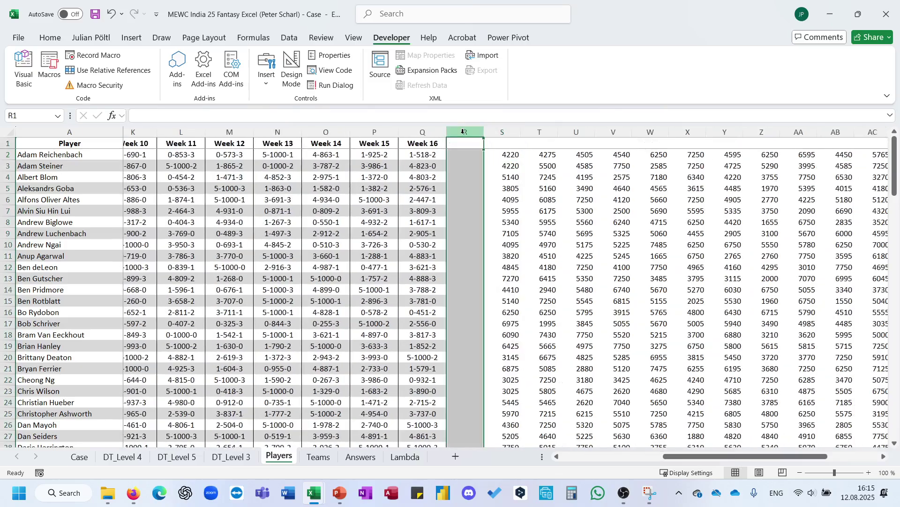
{"action": "left_click_drag", "start_coordinate": [484, 132], "coordinate": [496, 132]}
{"action": "left_click", "coordinate": [463, 143]}
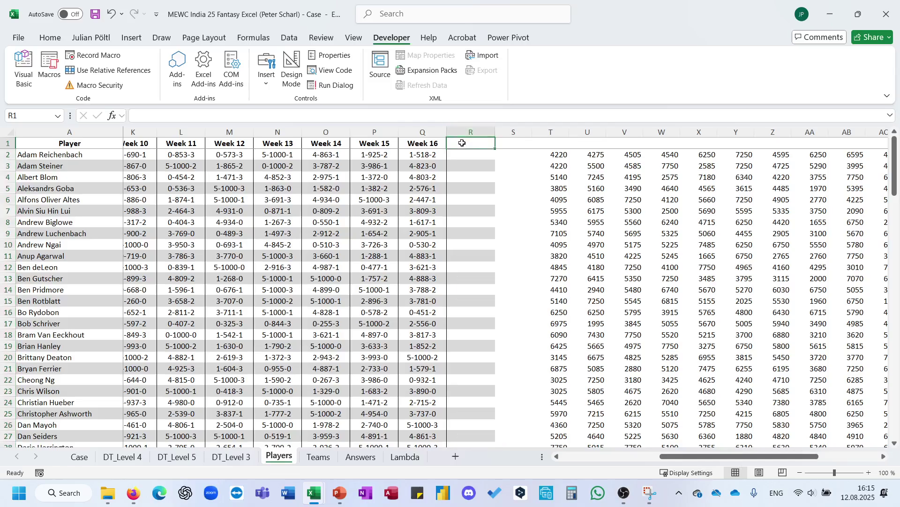
{"action": "type", "text": "Team"}
{"action": "key", "text": "Return"}
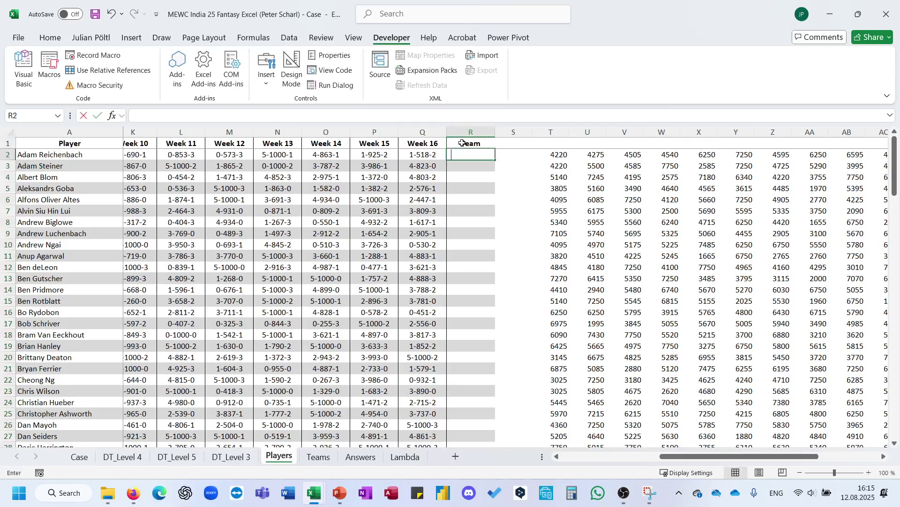
Step: Start an XLOOKUP formula in R2 with the wildcard lookup value "*"&A2&"*"
{"action": "type", "text": "="}
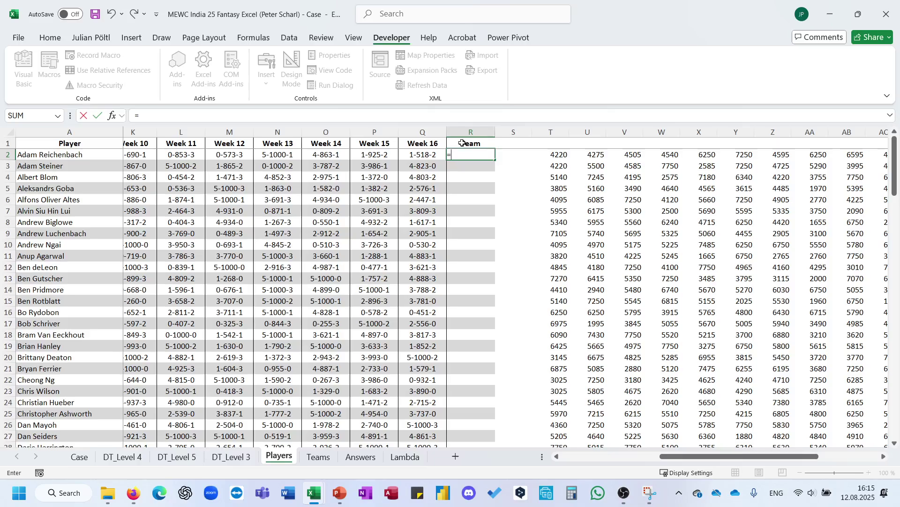
{"action": "type", "text": "xl"}
{"action": "key", "text": "Tab"}
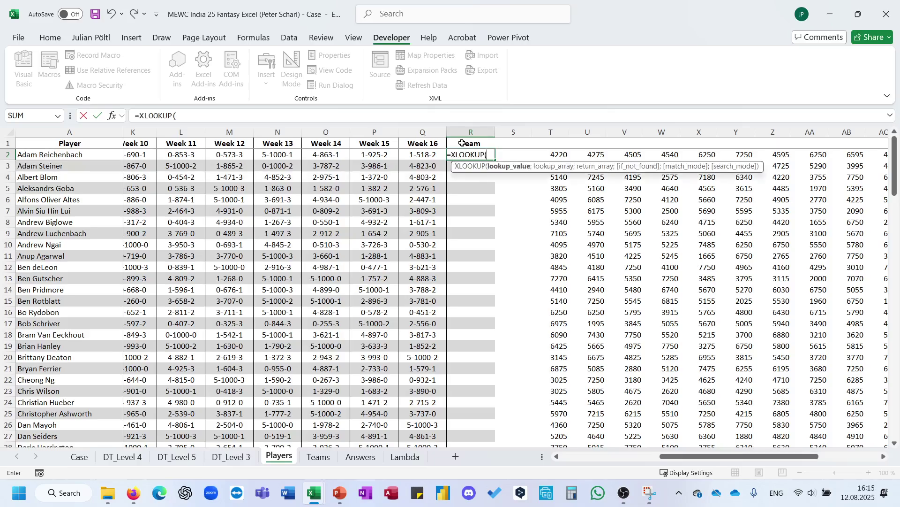
{"action": "type", "text": "\"*\""}
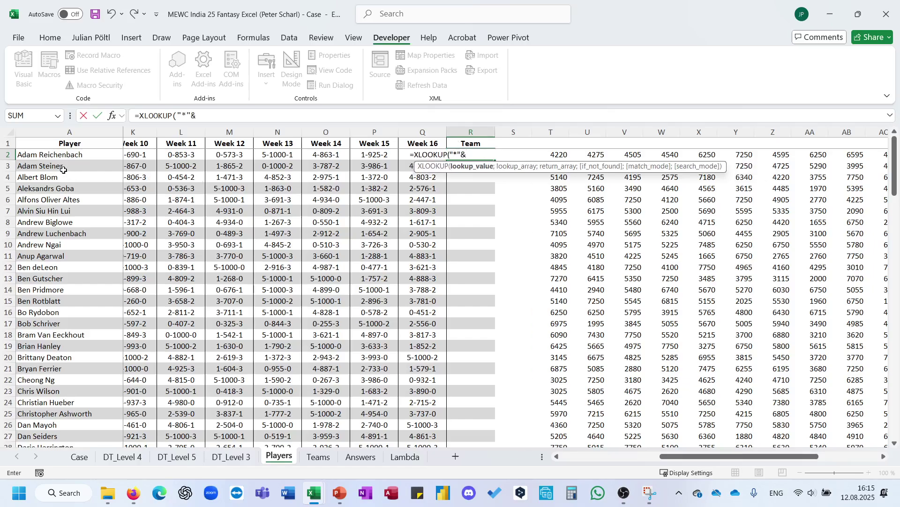
{"action": "type", "text": "&"}
{"action": "left_click", "coordinate": [53, 156]}
{"action": "type", "text": "&"}
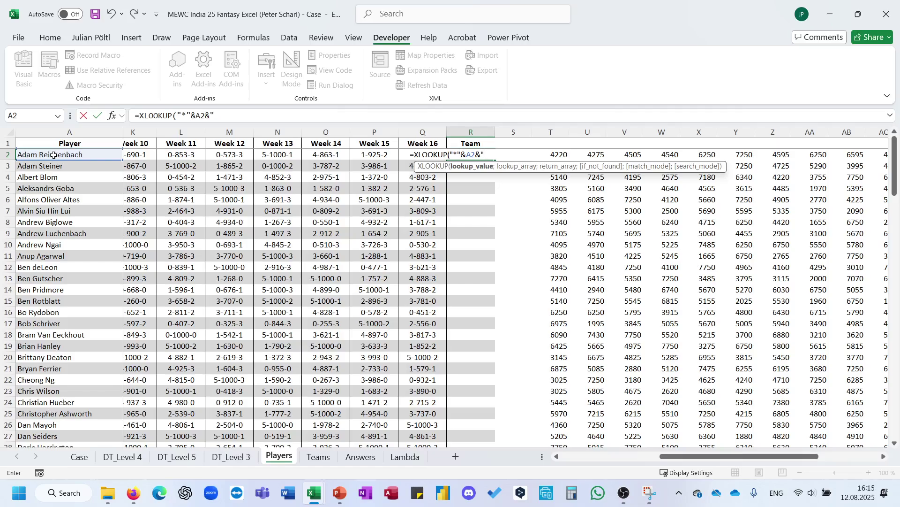
{"action": "type", "text": "\"*\";"}
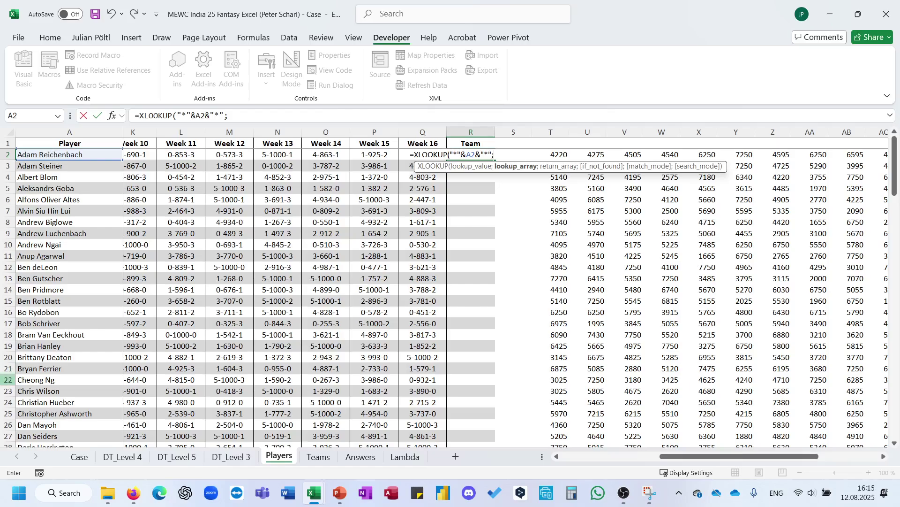
Step: Complete the R2 XLOOKUP with lookup array Teams!D:.D, return array Teams!A:.A and wildcard match mode 2
{"action": "left_click", "coordinate": [320, 456]}
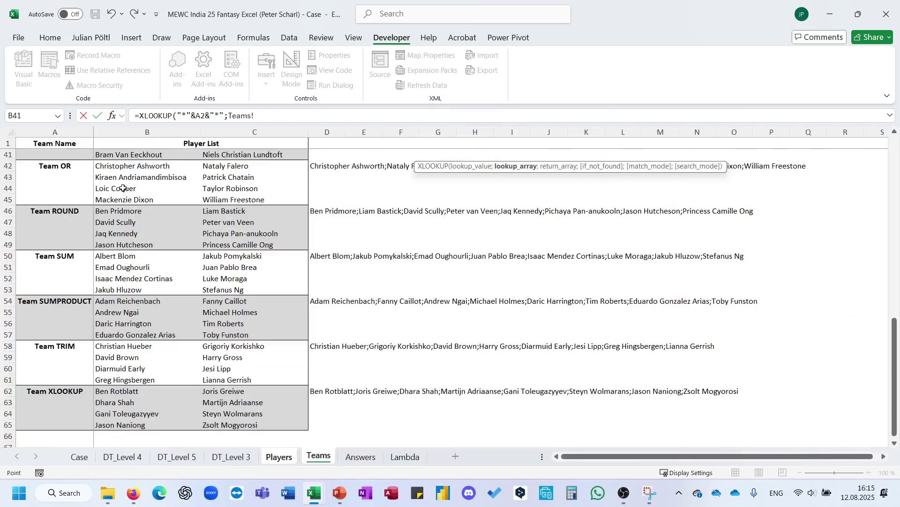
{"action": "left_click", "coordinate": [323, 132]}
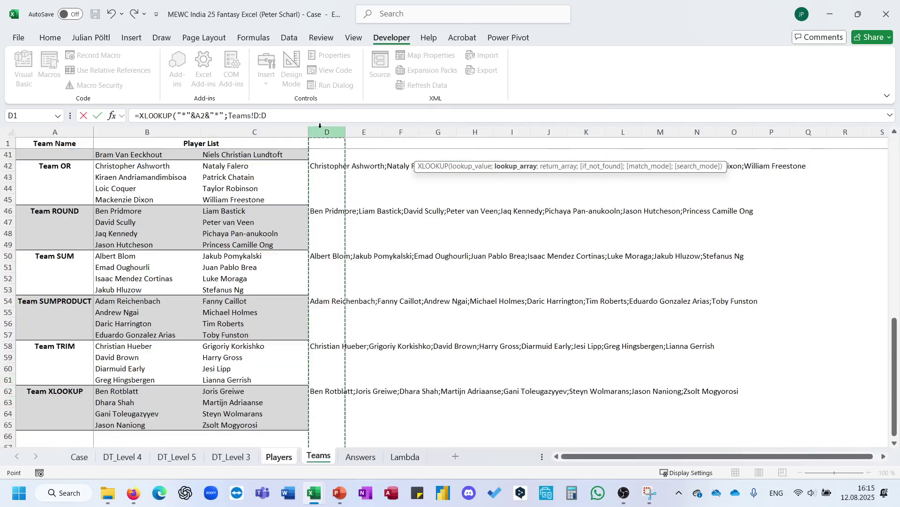
{"action": "left_click", "coordinate": [262, 116]}
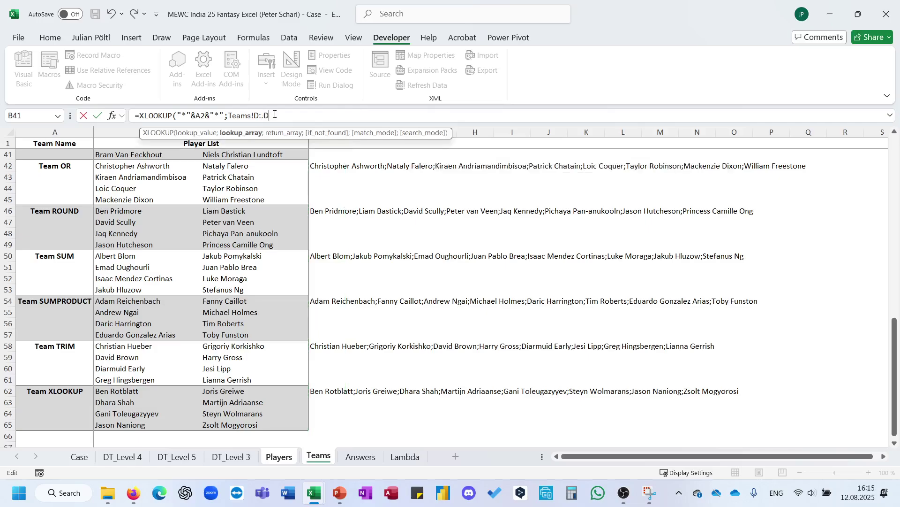
{"action": "type", "text": ";"}
{"action": "left_click", "coordinate": [46, 133]}
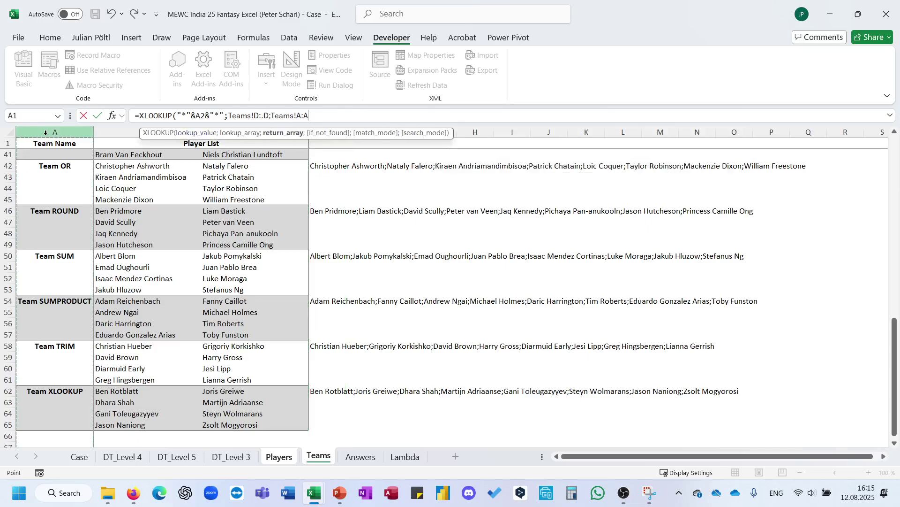
{"action": "key", "text": "BackSpace"}
{"action": "type", "text": ".A;"}
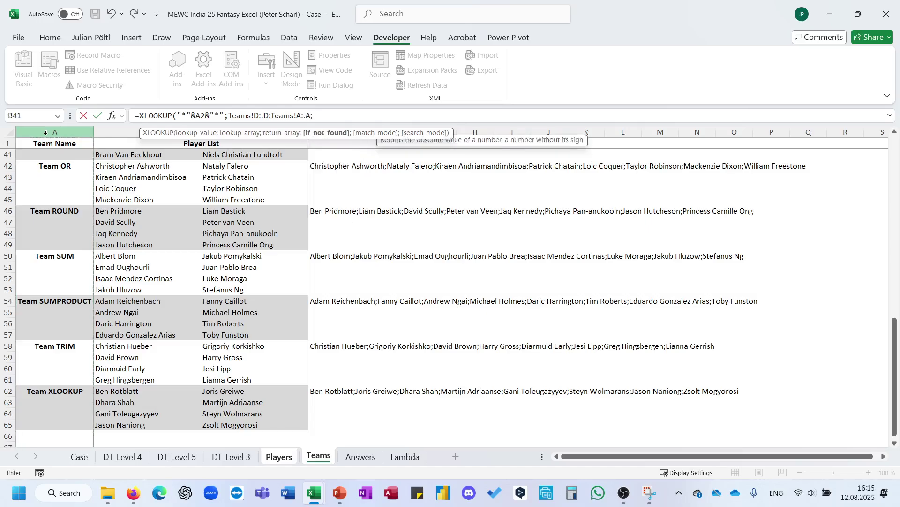
{"action": "type", "text": ";"}
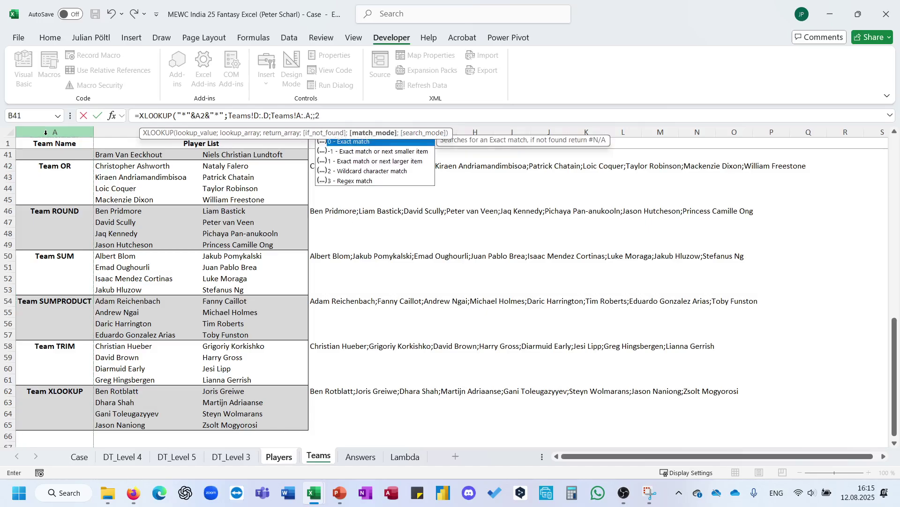
{"action": "type", "text": "2"}
{"action": "key", "text": "Return"}
{"action": "key", "text": "Up"}
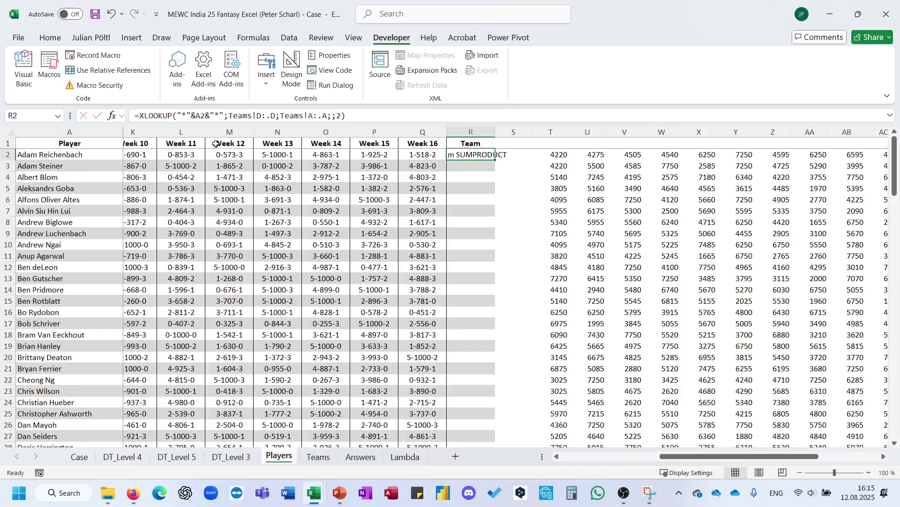
Step: Fill the team lookup down R2:R129 and replace the formulas with their values
{"action": "double_click", "coordinate": [495, 163]}
{"action": "scroll", "coordinate": [473, 292], "scroll_direction": "down", "scroll_amount": 20}
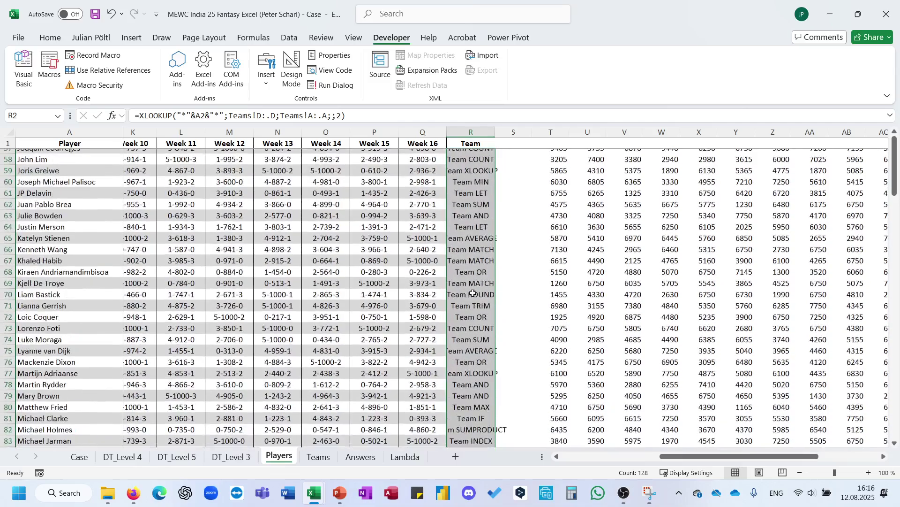
{"action": "scroll", "coordinate": [472, 292], "scroll_direction": "down", "scroll_amount": 1}
{"action": "key", "text": "ctrl+c"}
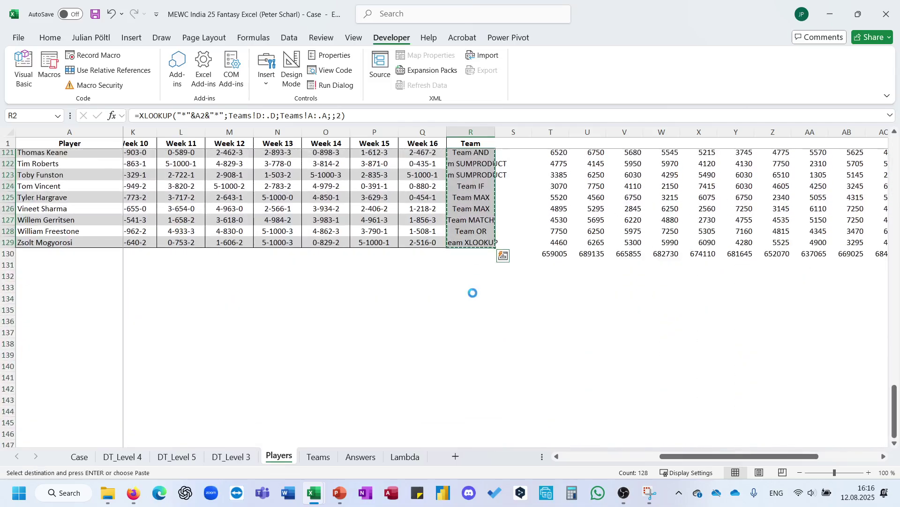
{"action": "key", "text": "ctrl+shift+v"}
{"action": "left_click", "coordinate": [529, 240]}
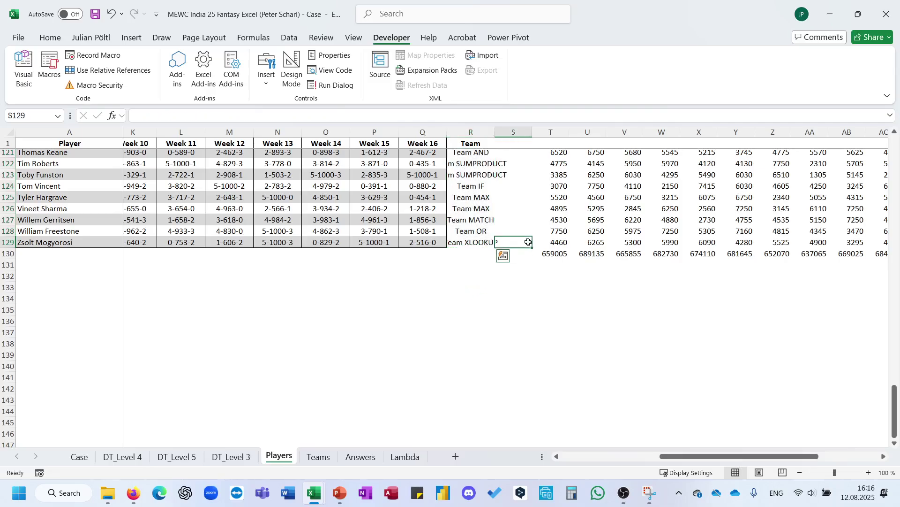
Step: List the distinct team names from R134 downwards with =UNIQUE(R2:R129)
{"action": "scroll", "coordinate": [528, 242], "scroll_direction": "right", "scroll_amount": 4}
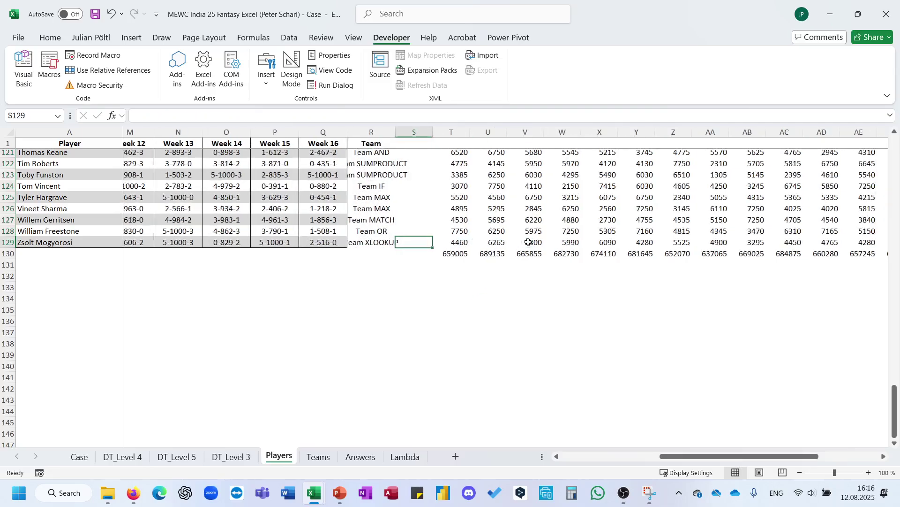
{"action": "left_click", "coordinate": [375, 311]}
{"action": "left_click", "coordinate": [308, 322]}
{"action": "left_click", "coordinate": [313, 301]}
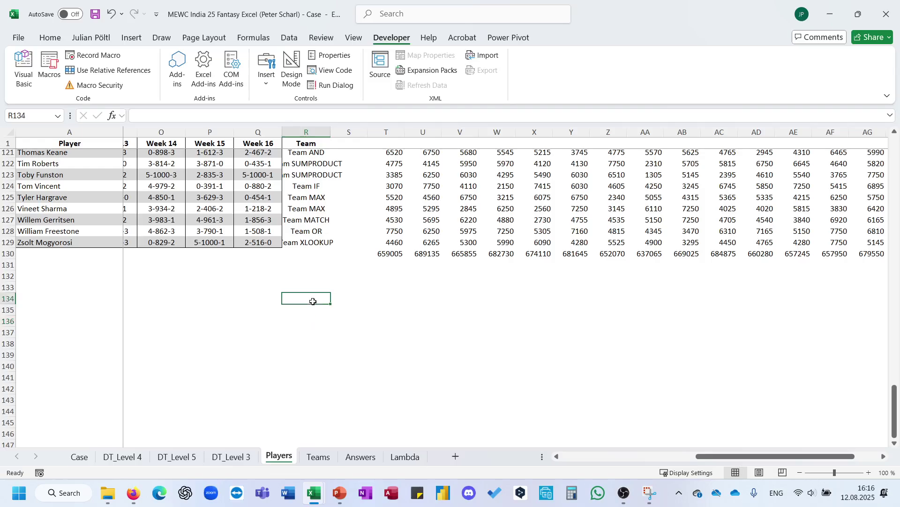
{"action": "type", "text": "=uni"}
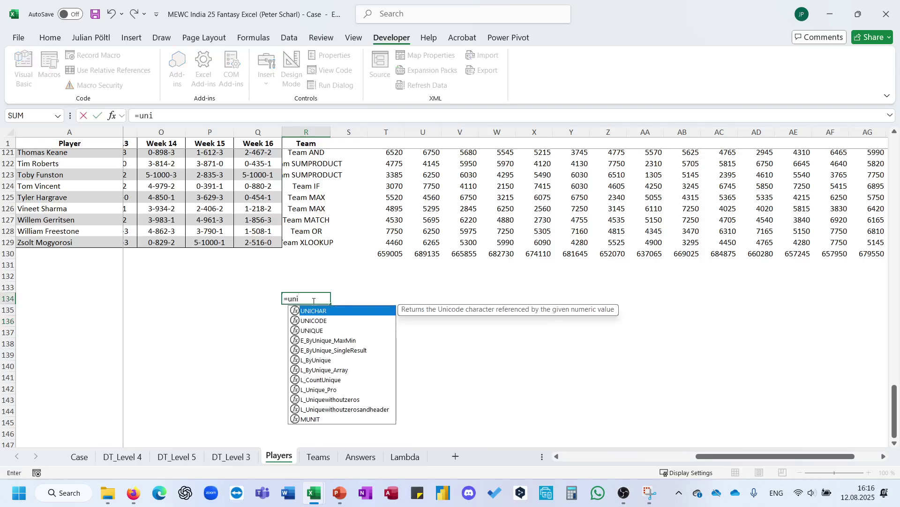
{"action": "key", "text": "Down"}
{"action": "key", "text": "Down"}
{"action": "key", "text": "Tab"}
{"action": "key", "text": "Up"}
{"action": "key", "text": "Up"}
{"action": "key", "text": "Up"}
{"action": "key", "text": "Up"}
{"action": "key", "text": "Up"}
{"action": "key", "text": "Up"}
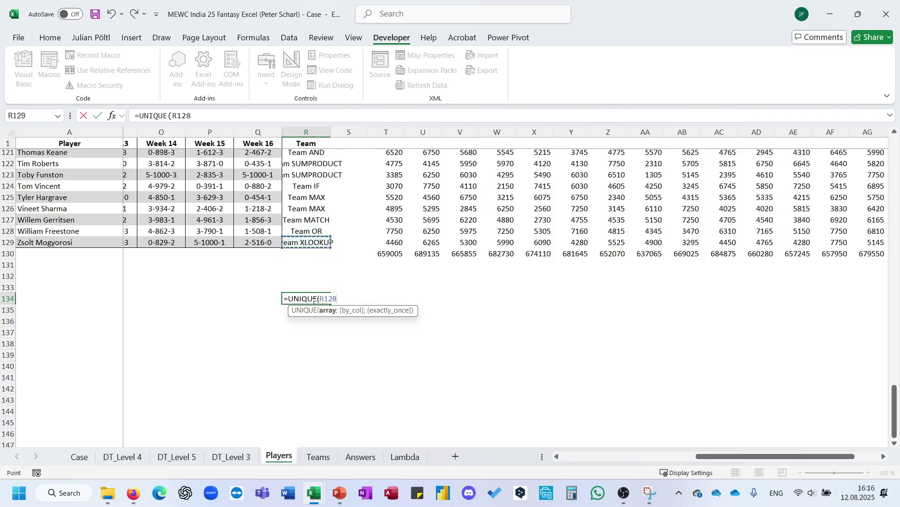
{"action": "key", "text": "ctrl+shift+Up"}
{"action": "key", "text": "Down"}
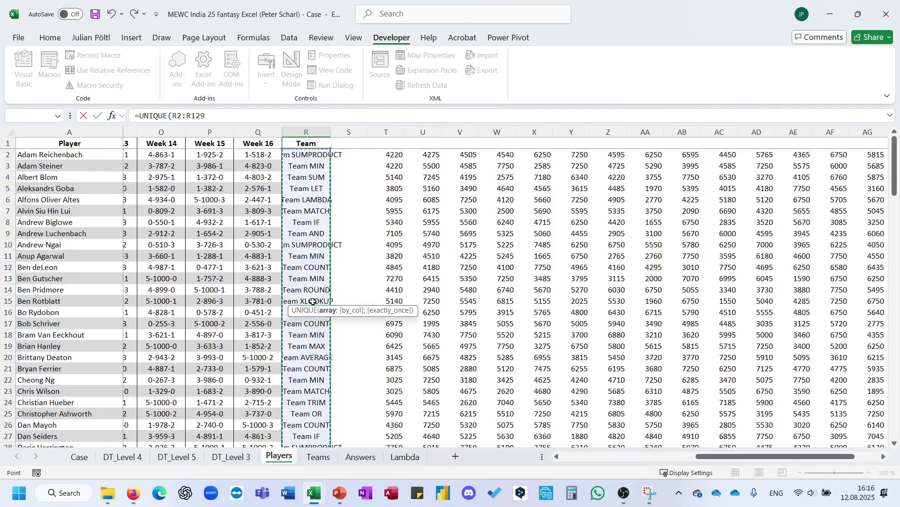
{"action": "key", "text": "ctrl+shift+Down"}
{"action": "key", "text": "ctrl+Return"}
Step: Start a formula in T134, beside the list of distinct teams, with FILTER nested inside LARGE
{"action": "key", "text": "Right"}
{"action": "key", "text": "Right"}
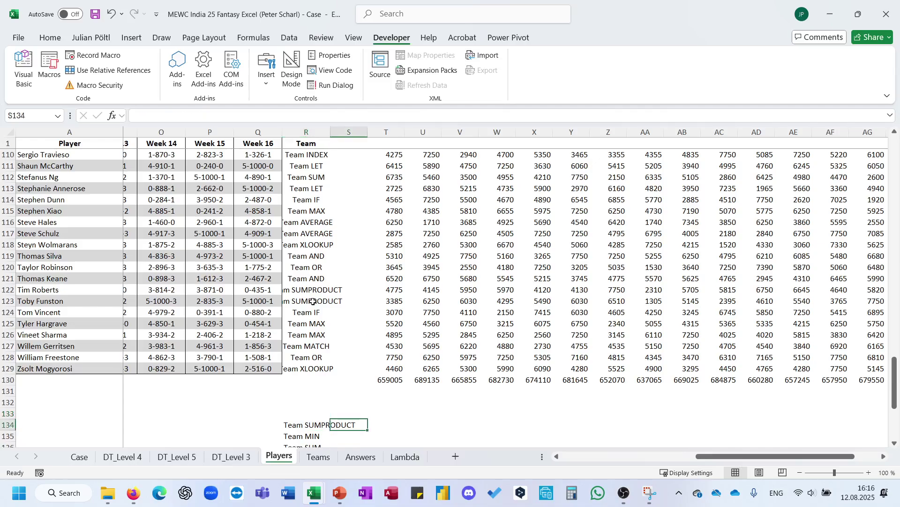
{"action": "scroll", "coordinate": [313, 302], "scroll_direction": "down", "scroll_amount": 3}
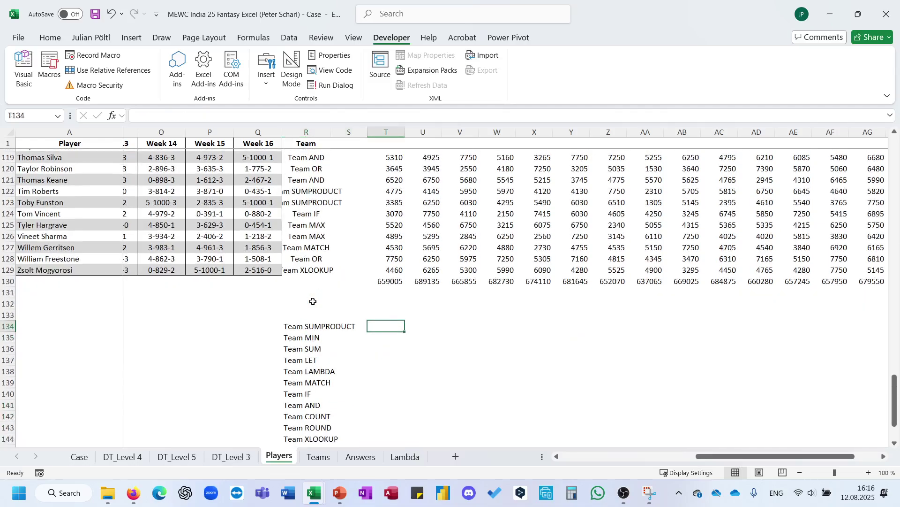
{"action": "type", "text": "=1"}
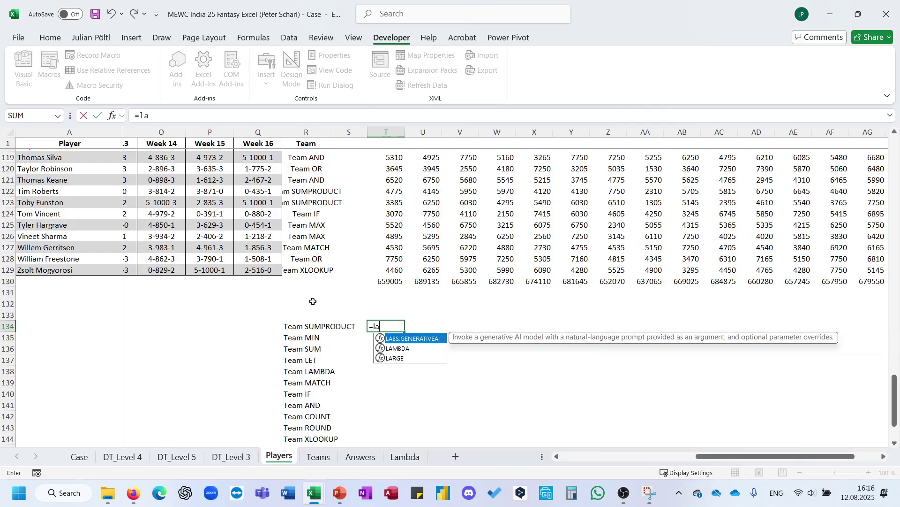
{"action": "type", "text": "a"}
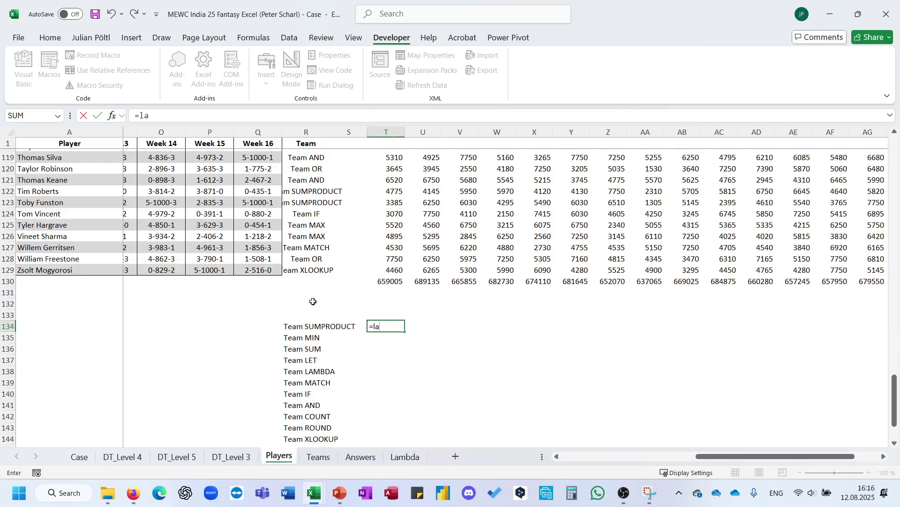
{"action": "type", "text": "rg"}
{"action": "key", "text": "Tab"}
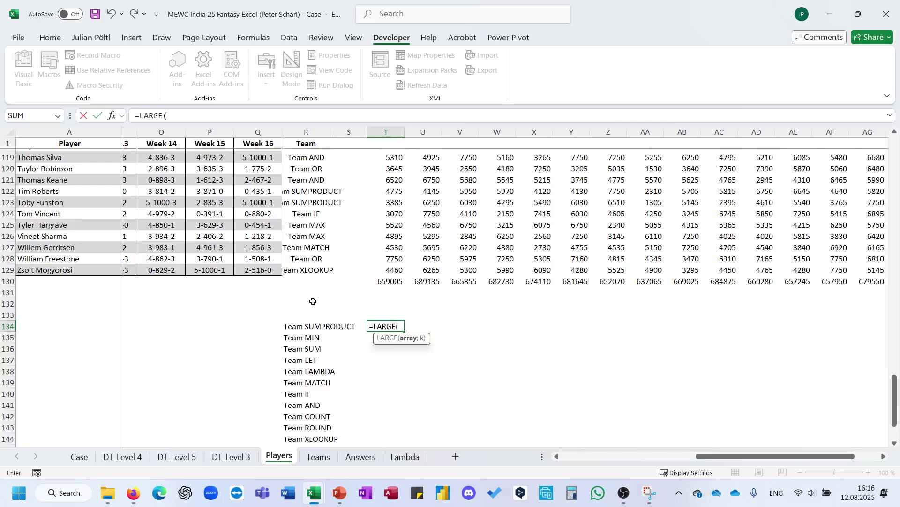
{"action": "type", "text": "FIL"}
{"action": "key", "text": "Return"}
{"action": "key", "text": "Return"}
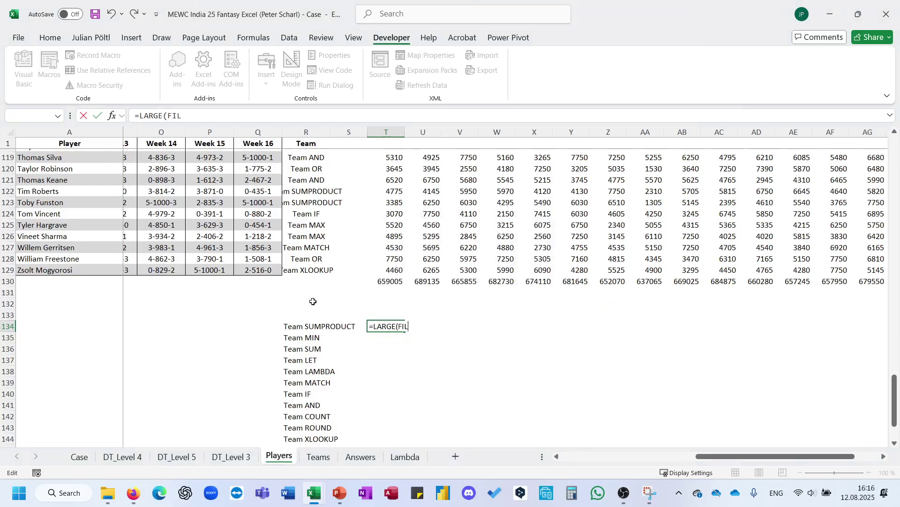
{"action": "type", "text": "FIL"}
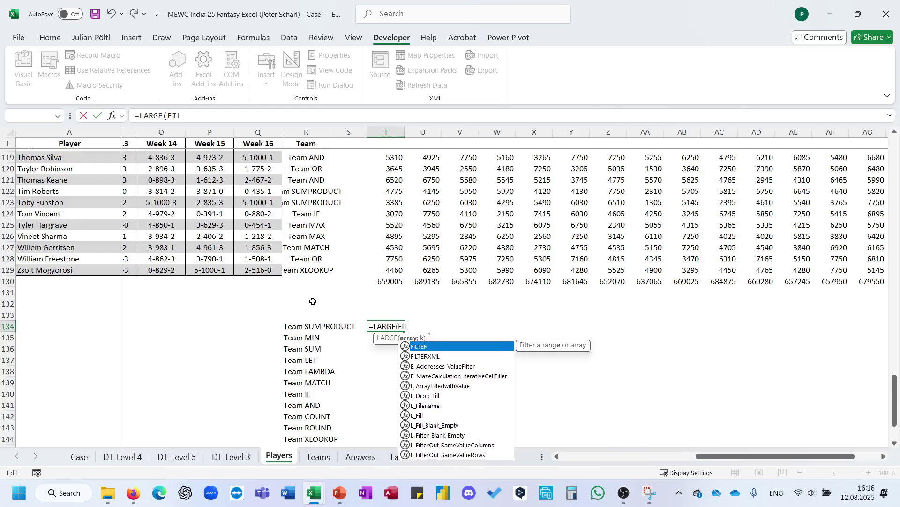
{"action": "key", "text": "Tab"}
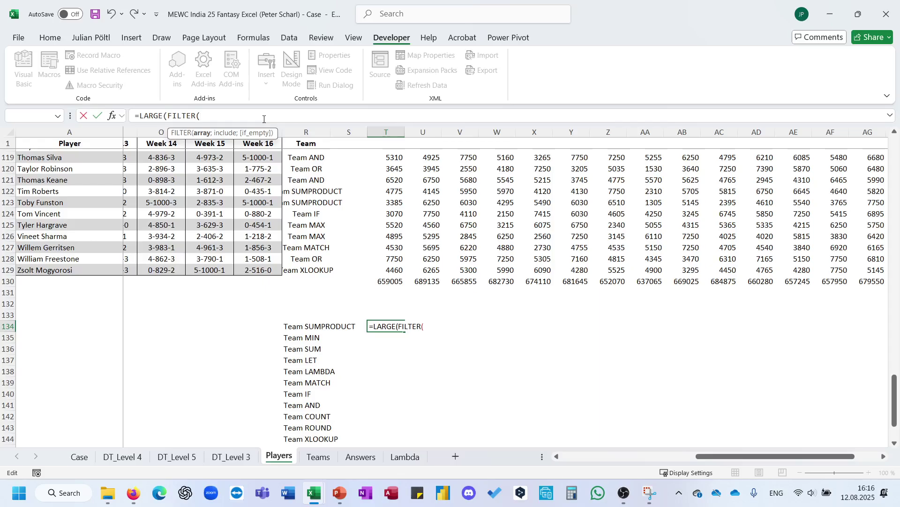
Step: Set the FILTER array to T2:T129 and its include condition to R2:R129=R134
{"action": "key", "text": "Up"}
{"action": "key", "text": "Up"}
{"action": "key", "text": "Up"}
{"action": "key", "text": "Up"}
{"action": "key", "text": "Up"}
{"action": "key", "text": "ctrl+shift+Up"}
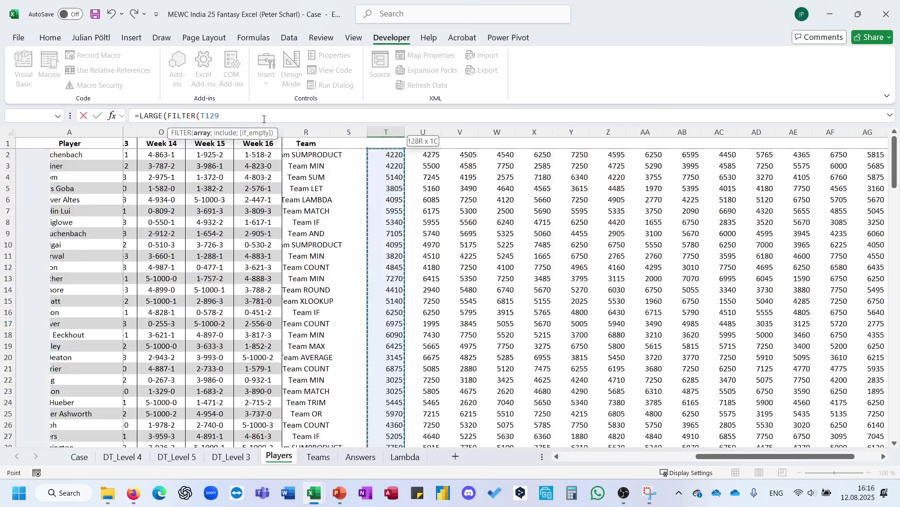
{"action": "type", "text": ";"}
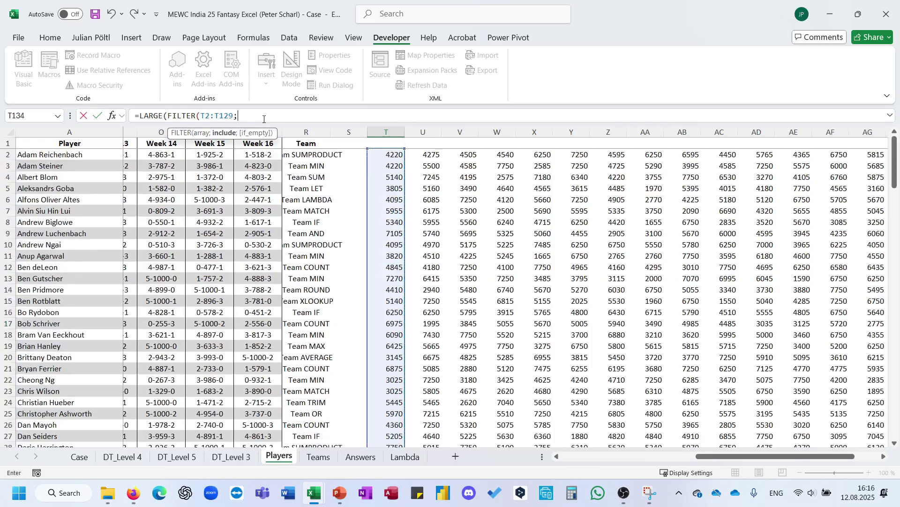
{"action": "left_click", "coordinate": [311, 155]}
{"action": "key", "text": "ctrl+shift+Down"}
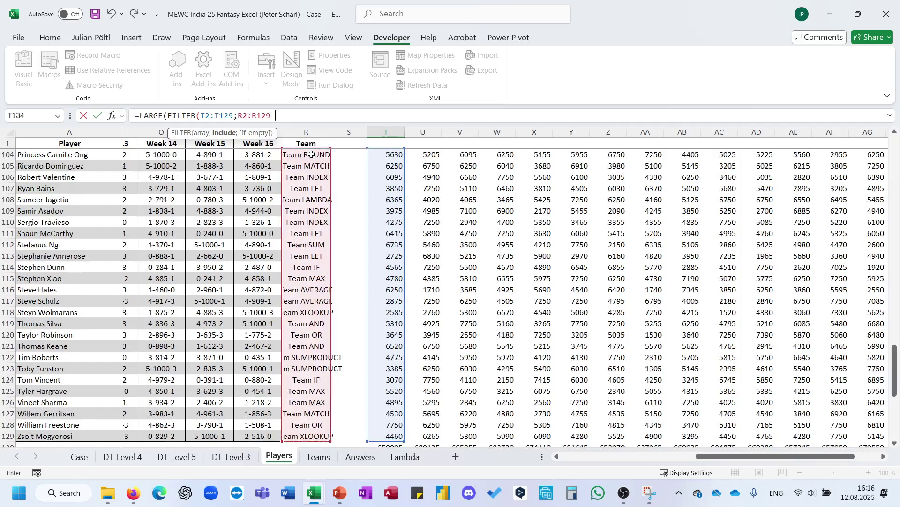
{"action": "type", "text": "="}
{"action": "scroll", "coordinate": [383, 261], "scroll_direction": "down", "scroll_amount": 6}
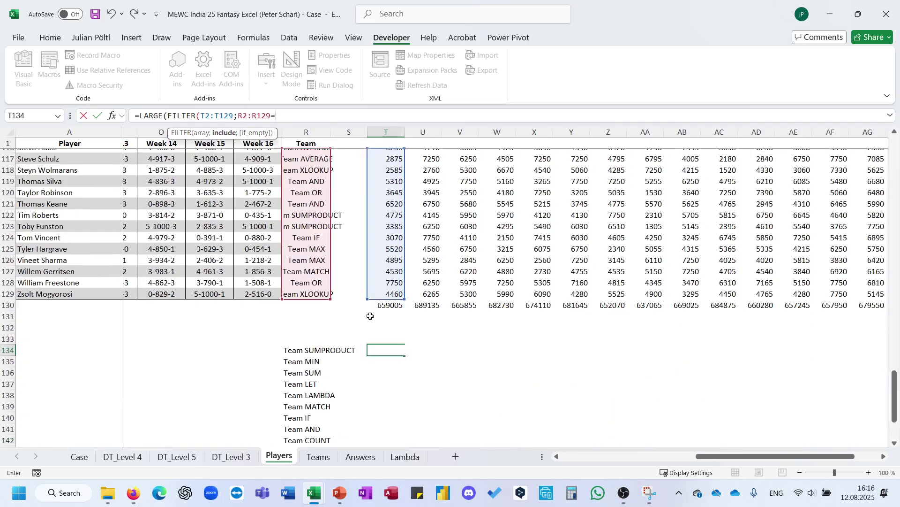
{"action": "left_click", "coordinate": [308, 351]}
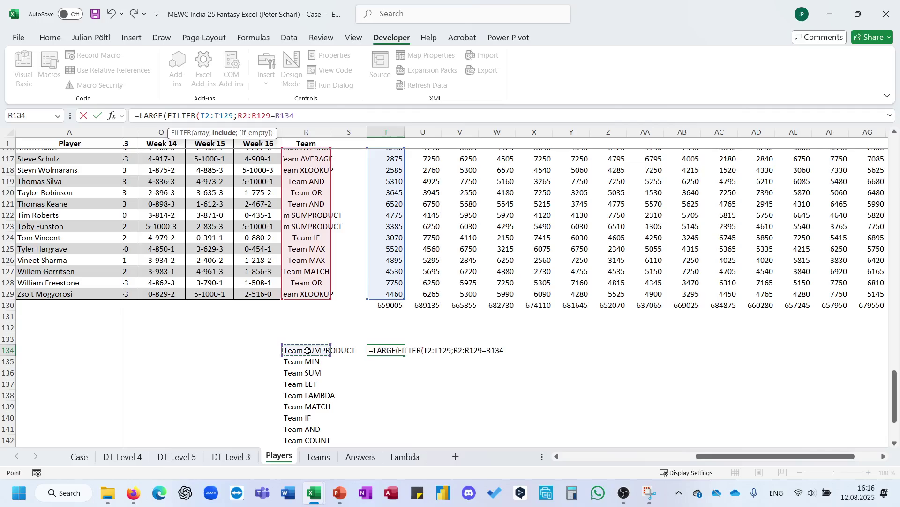
Step: Anchor the FILTER references in the T134 formula as T$2:T$129, $R$2:$R$129 and $R134
{"action": "left_click", "coordinate": [276, 119]}
{"action": "type", "text": "4"}
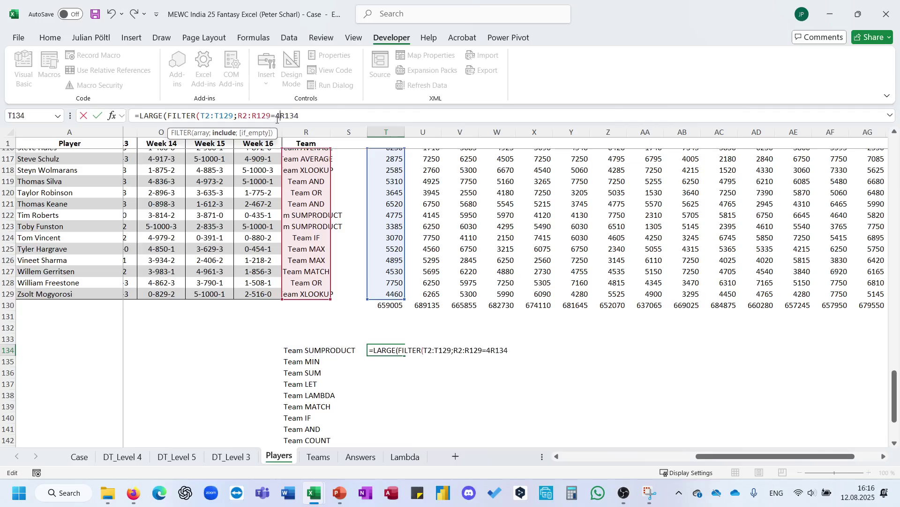
{"action": "key", "text": "BackSpace"}
{"action": "type", "text": "$R13"}
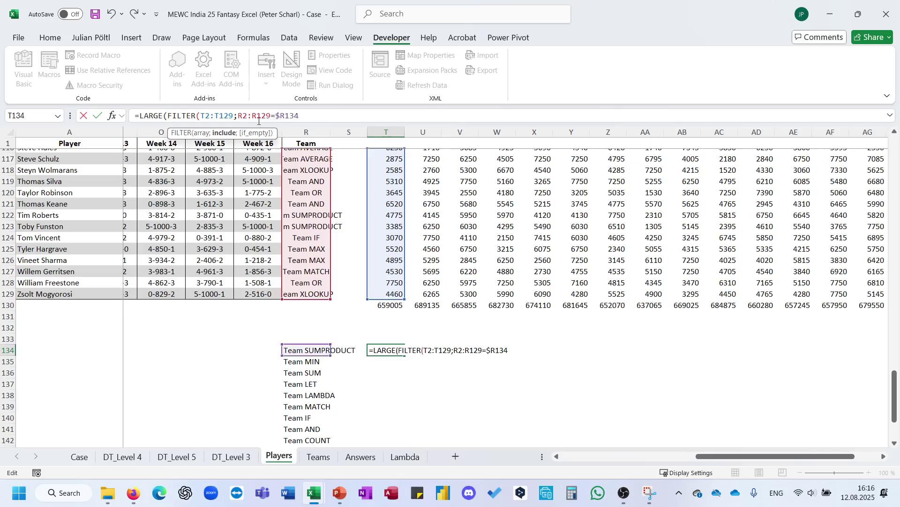
{"action": "type", "text": "4"}
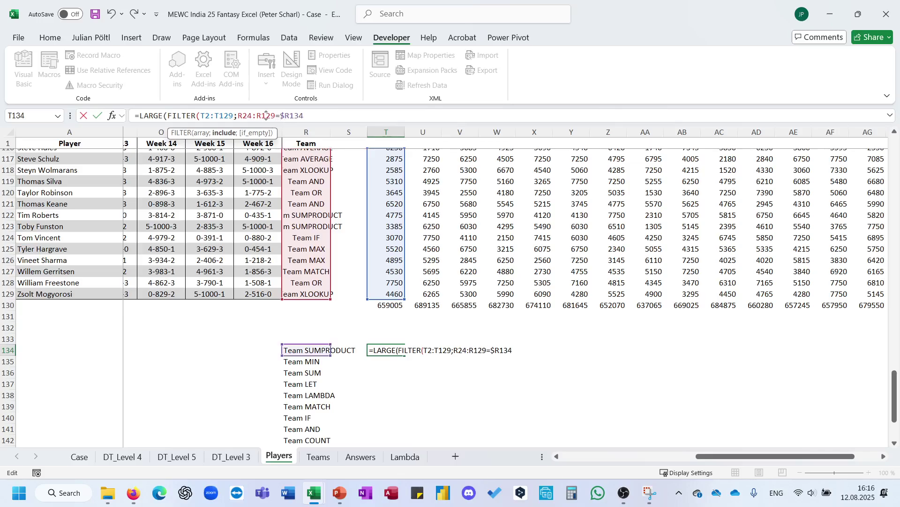
{"action": "key", "text": "BackSpace"}
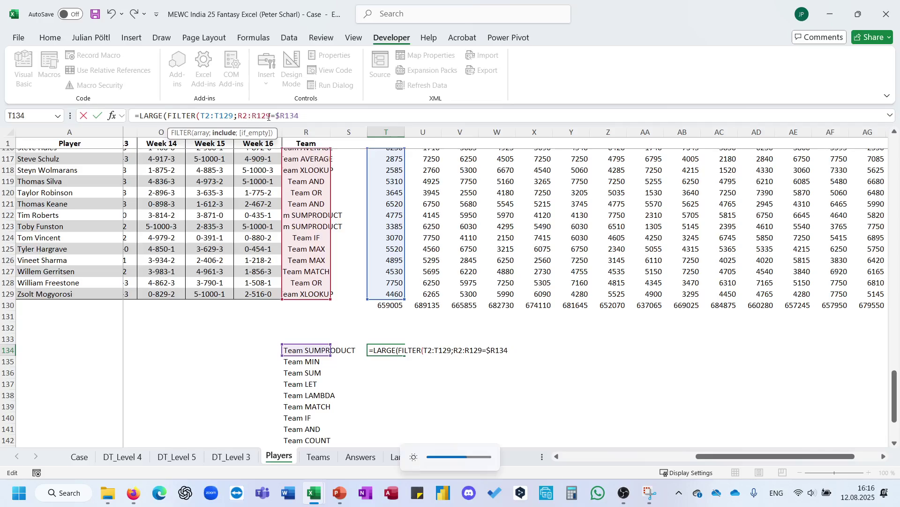
{"action": "key", "text": "F4"}
{"action": "left_click", "coordinate": [268, 117]}
{"action": "key", "text": "F4"}
{"action": "left_click", "coordinate": [203, 117]}
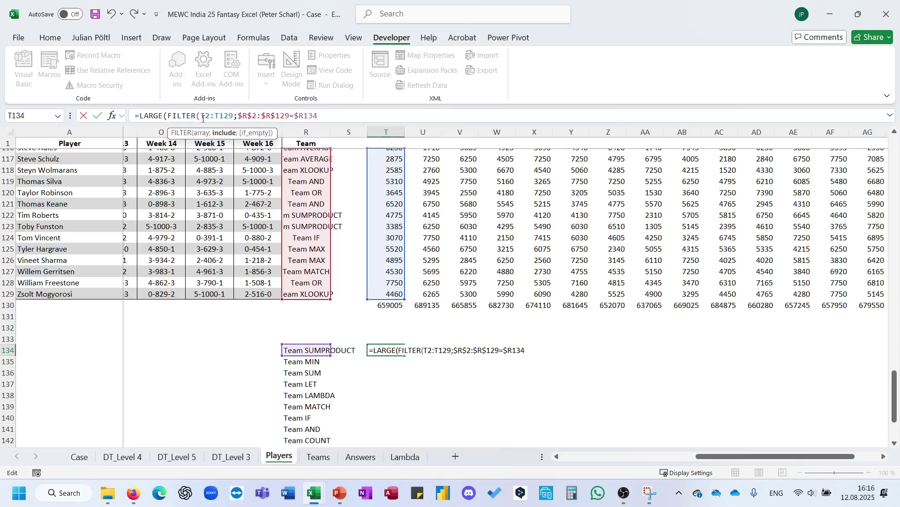
{"action": "type", "text": "$"}
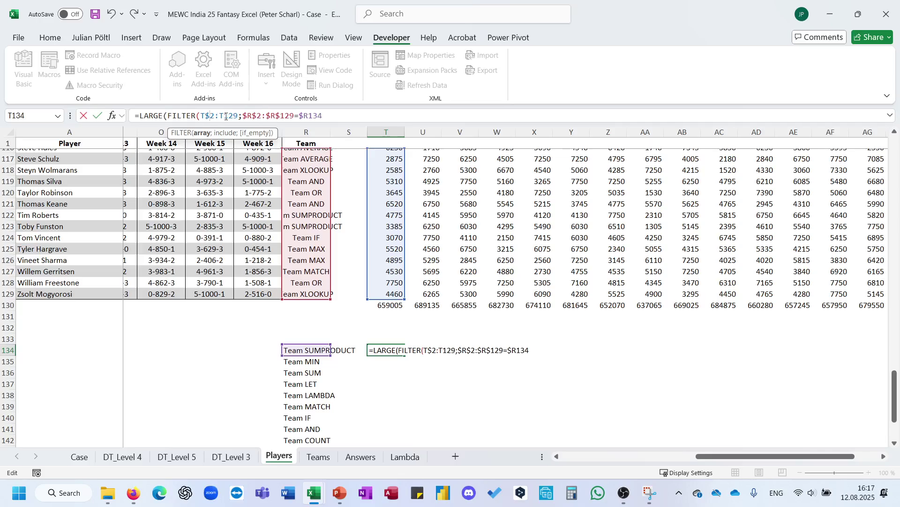
{"action": "left_click", "coordinate": [227, 116]}
{"action": "type", "text": "$R134"}
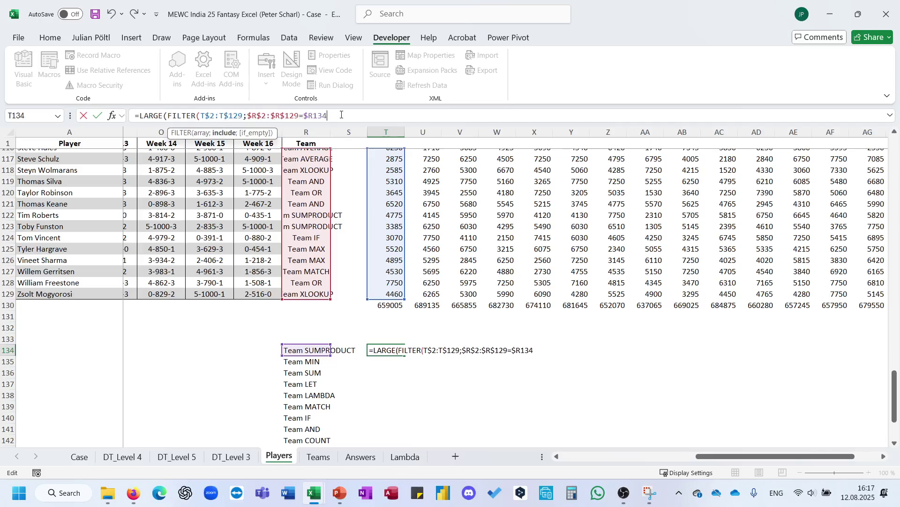
Step: Complete LARGE in T134 with SEQUENCE(6) as its k argument and wrap the whole formula in SUM
{"action": "type", "text": ");SE"}
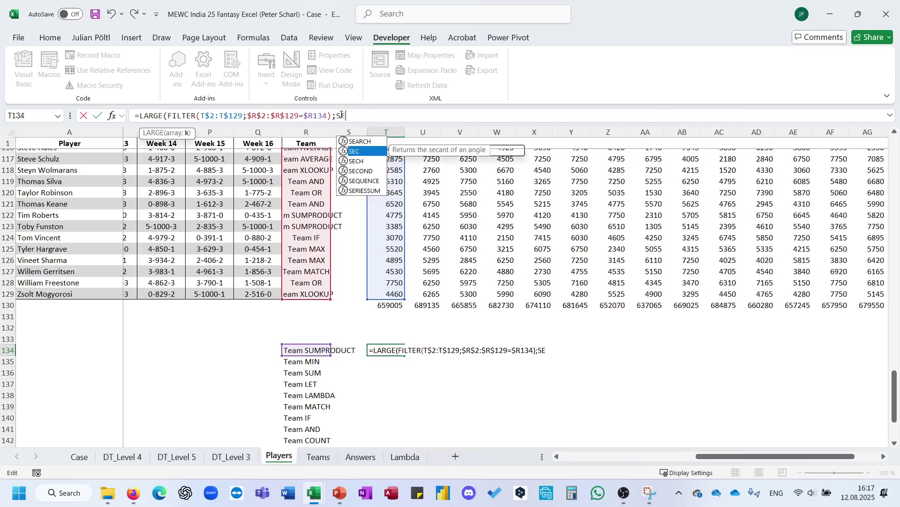
{"action": "type", "text": "QUENCE(6"}
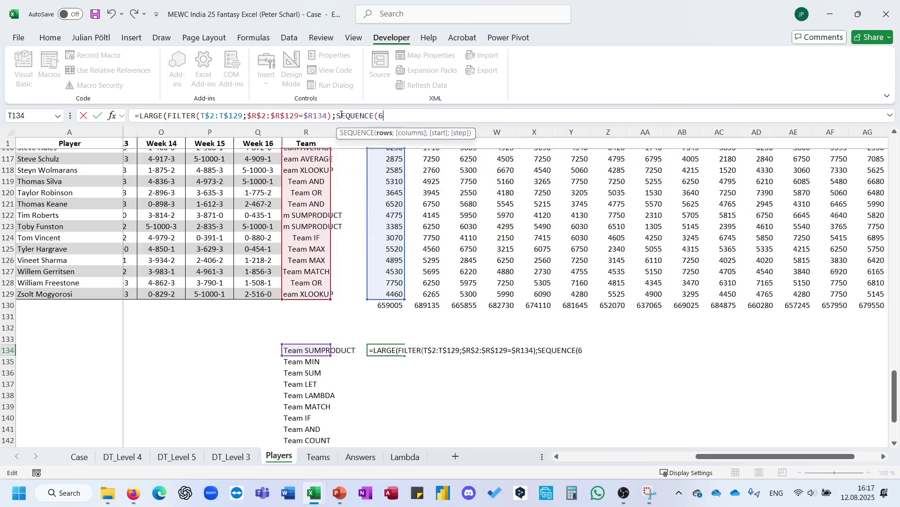
{"action": "type", "text": "))"}
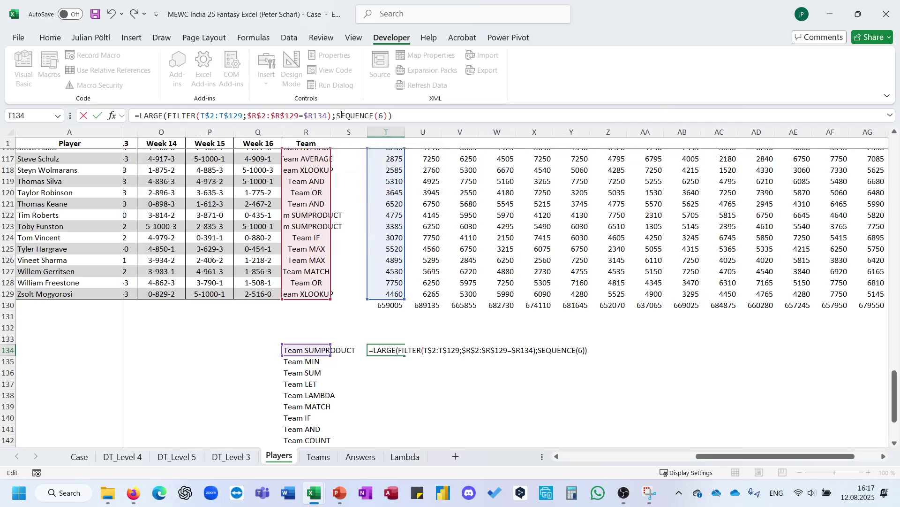
{"action": "left_click", "coordinate": [140, 116]}
{"action": "type", "text": "SUM("}
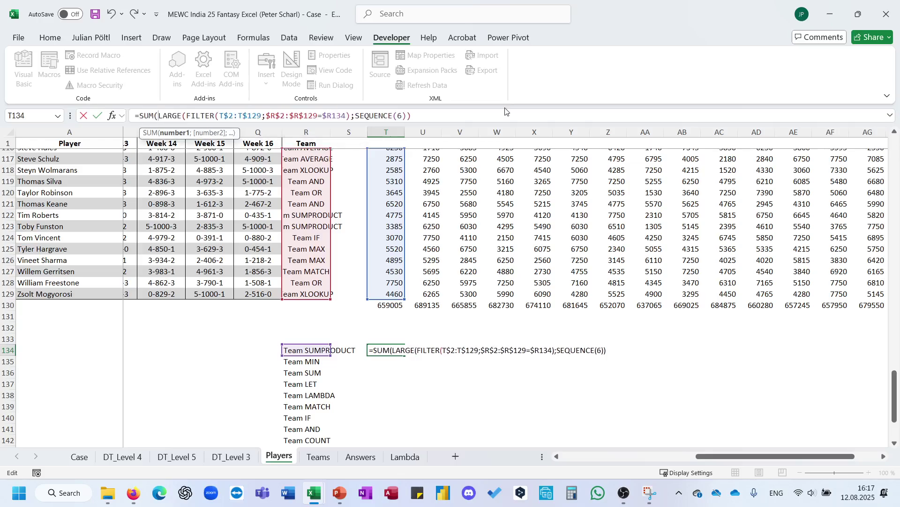
{"action": "left_click", "coordinate": [498, 117]}
{"action": "type", "text": ")"}
{"action": "key", "text": "Return"}
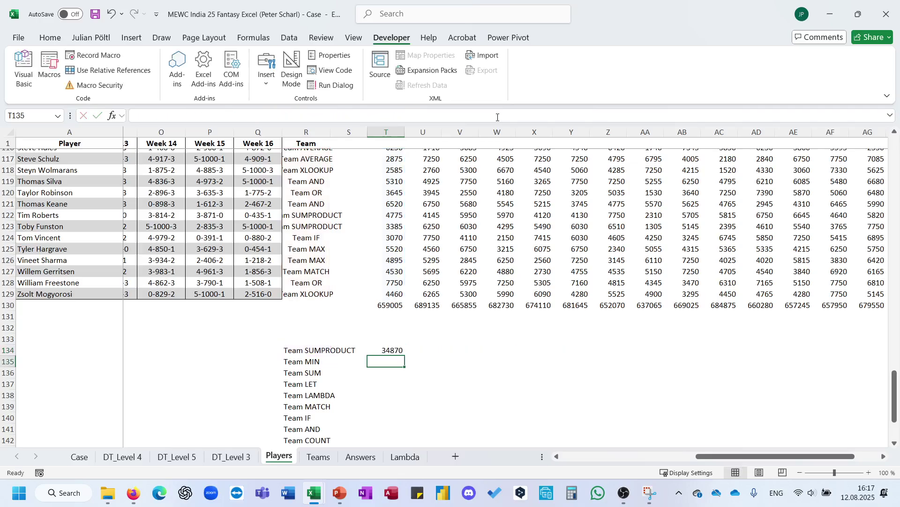
Step: Copy the top-six sum formula from T134 across T134:AI134 for all sixteen weeks
{"action": "key", "text": "Up"}
{"action": "key", "text": "ctrl+c"}
{"action": "key", "text": "Up"}
{"action": "key", "text": "Up"}
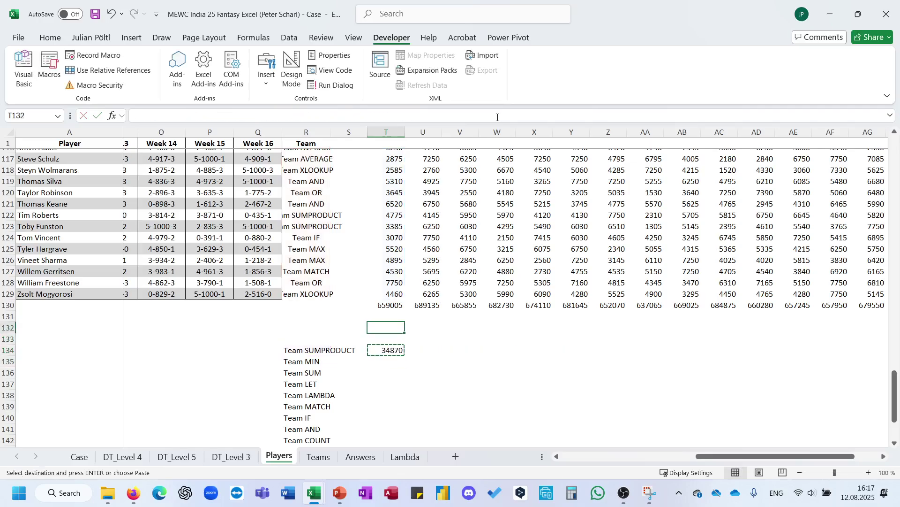
{"action": "key", "text": "Up"}
{"action": "key", "text": "Up"}
{"action": "key", "text": "ctrl+Right"}
{"action": "key", "text": "Down"}
{"action": "key", "text": "Down"}
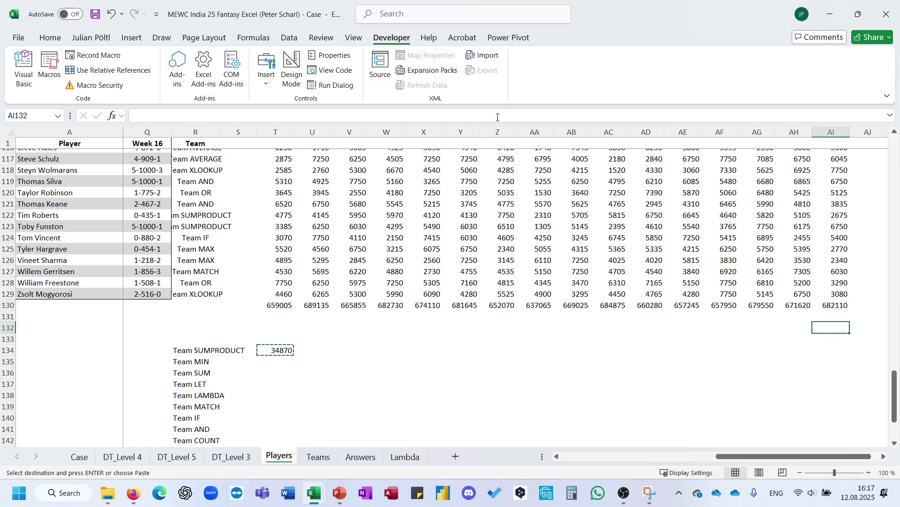
{"action": "key", "text": "Down"}
{"action": "key", "text": "shift+space"}
{"action": "key", "text": "Right"}
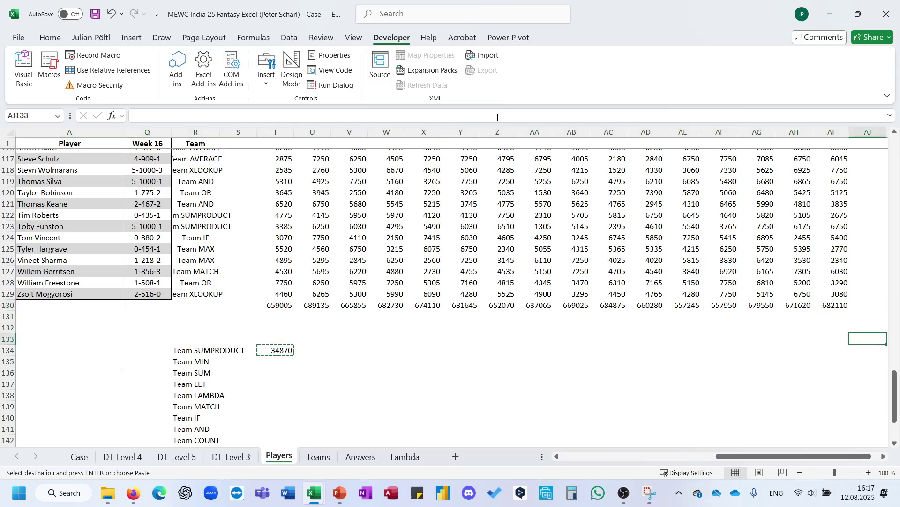
{"action": "key", "text": "Down"}
{"action": "key", "text": "Left"}
{"action": "key", "text": "ctrl+shift+Left"}
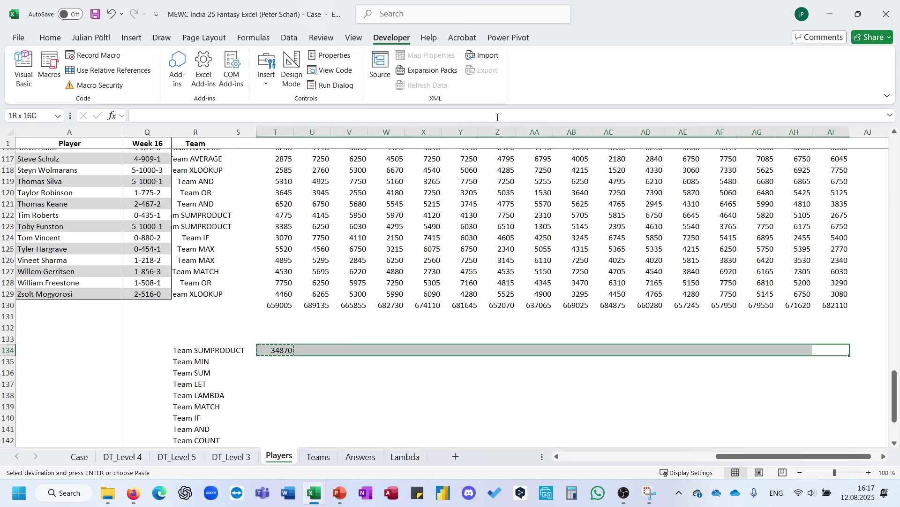
{"action": "key", "text": "ctrl+v"}
Step: Copy the formulas in T134:AI134 down to row 149 so every listed team has weekly totals
{"action": "key", "text": "ctrl+c"}
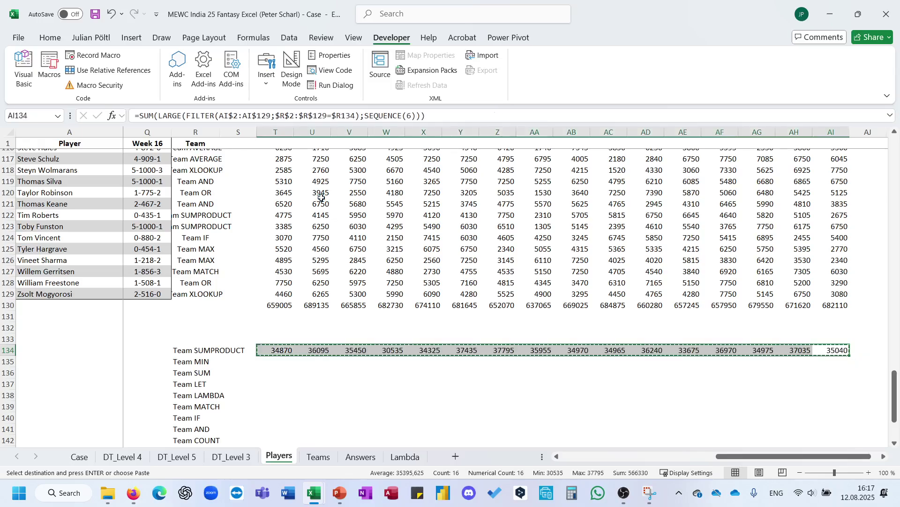
{"action": "key", "text": "Home"}
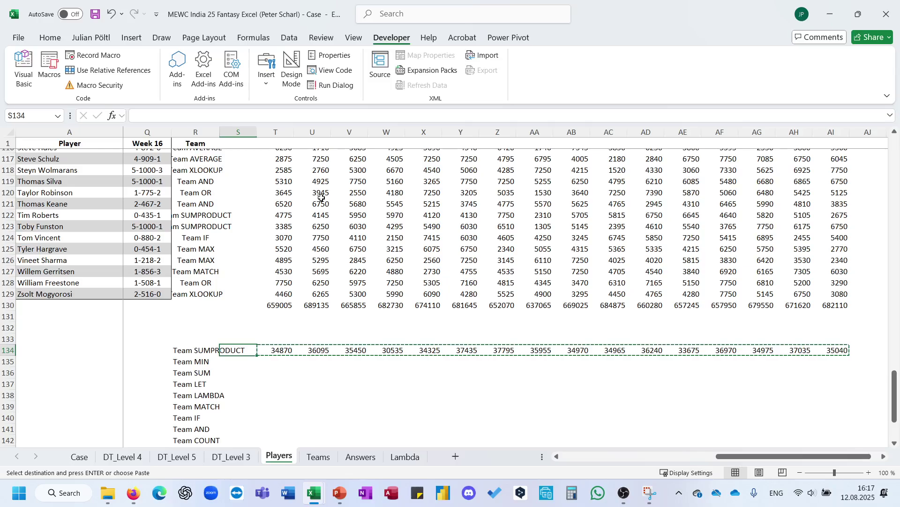
{"action": "key", "text": "Right"}
{"action": "key", "text": "Down"}
{"action": "key", "text": "Down"}
{"action": "key", "text": "Down"}
{"action": "key", "text": "Down"}
{"action": "key", "text": "Down"}
{"action": "key", "text": "Down"}
{"action": "key", "text": "Down"}
{"action": "key", "text": "Down"}
{"action": "key", "text": "Down"}
{"action": "key", "text": "Down"}
{"action": "key", "text": "Down"}
{"action": "key", "text": "Down"}
{"action": "key", "text": "Down"}
{"action": "key", "text": "Down"}
{"action": "key", "text": "Down"}
{"action": "key", "text": "ctrl+shift+Up"}
{"action": "key", "text": "ctrl+shift+Right"}
{"action": "key", "text": "ctrl+v"}
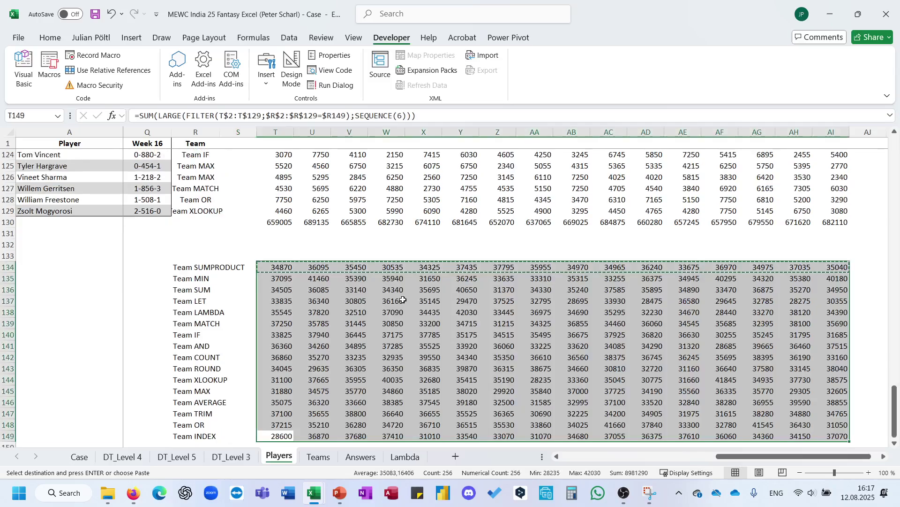
{"action": "key", "text": "Escape"}
Step: Total each team's sixteen weekly scores with =BYROW(T134:AI149;SUM) in AJ134 and select the resulting column of season totals
{"action": "scroll", "coordinate": [720, 275], "scroll_direction": "right", "scroll_amount": 5}
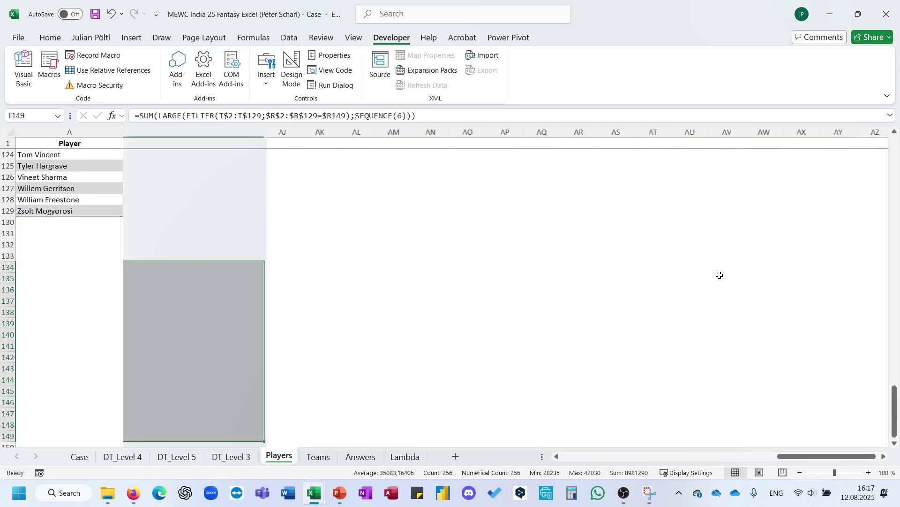
{"action": "scroll", "coordinate": [720, 275], "scroll_direction": "left", "scroll_amount": 4}
{"action": "left_click", "coordinate": [561, 268]}
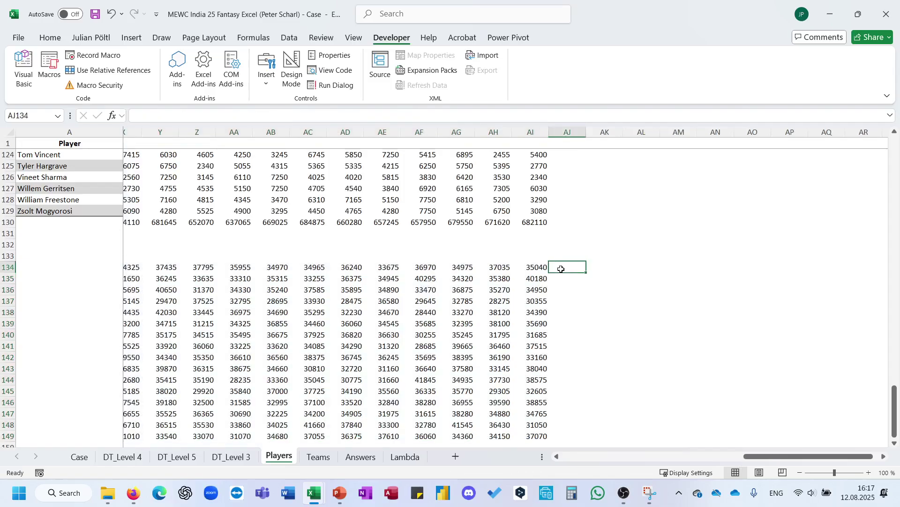
{"action": "type", "text": "=BYROW("}
{"action": "key", "text": "Left"}
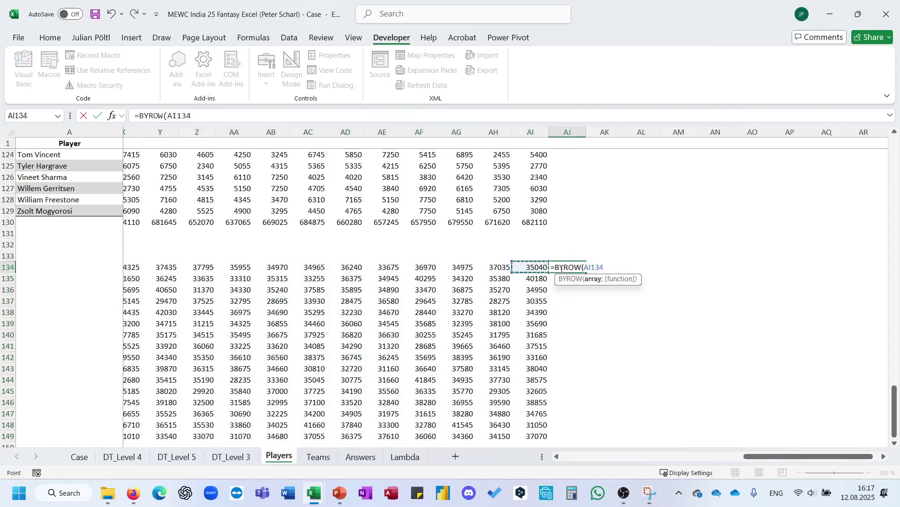
{"action": "key", "text": "ctrl+shift+Left"}
{"action": "key", "text": "ctrl+shift+Down"}
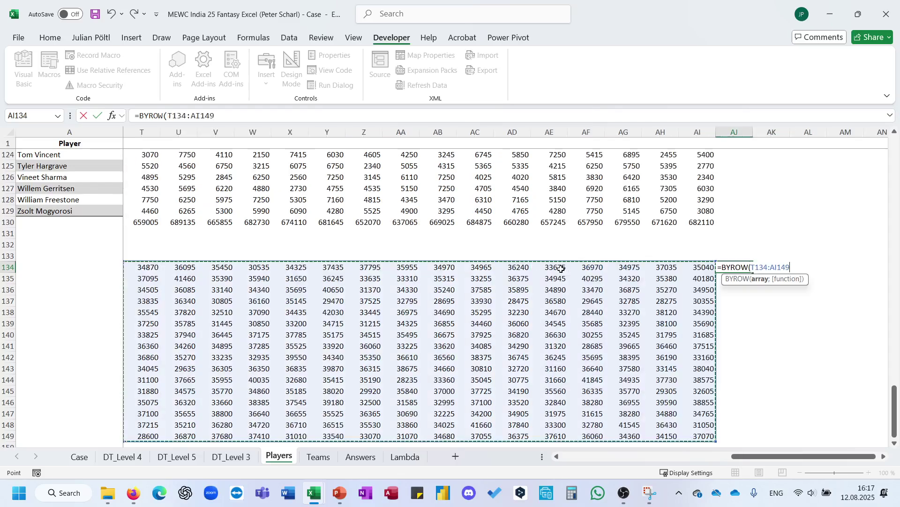
{"action": "type", "text": ";SUM)"}
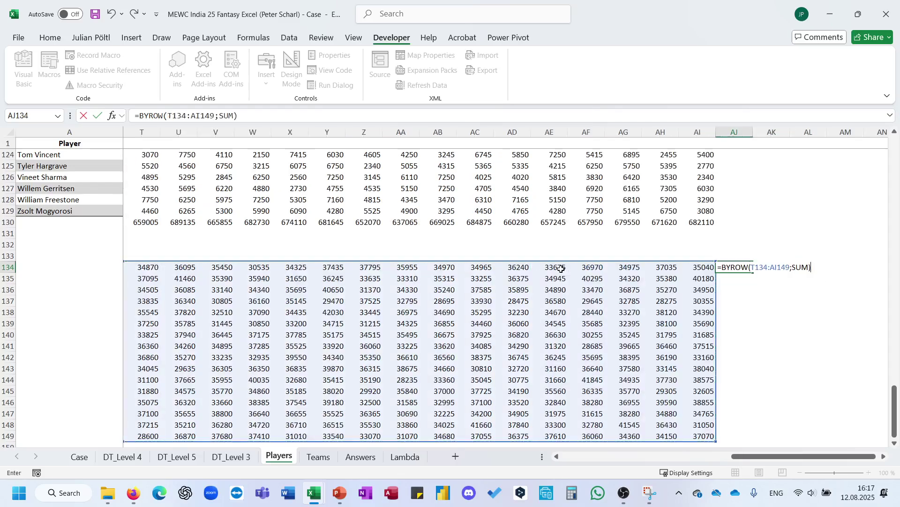
{"action": "key", "text": "Return"}
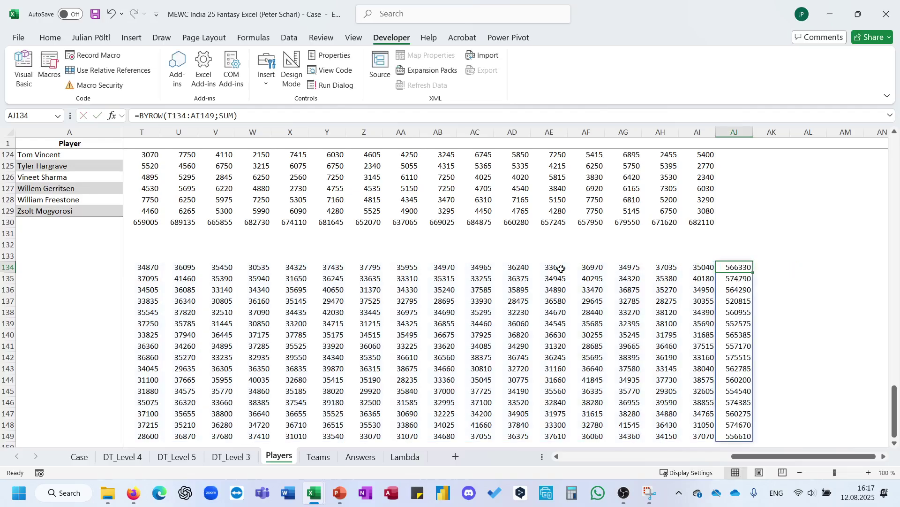
{"action": "key", "text": "ctrl+shift+Down"}
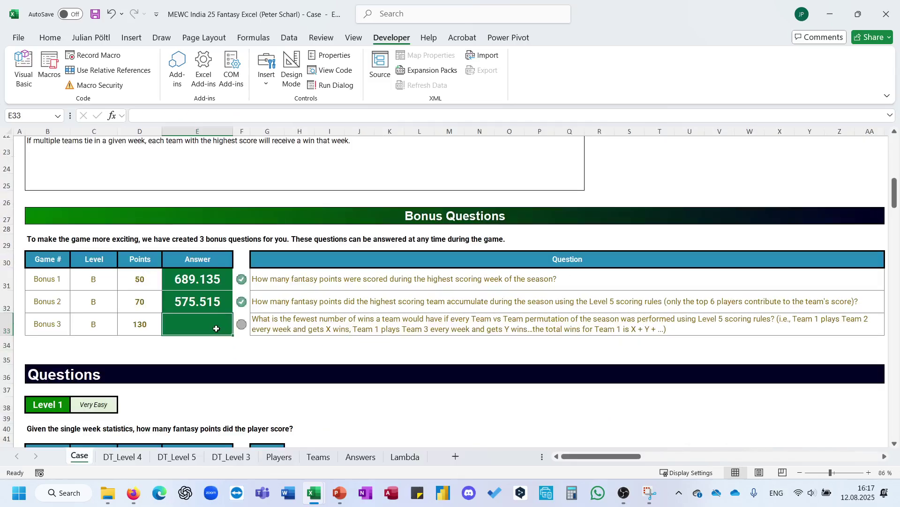
Step: Review the Bonus 3 question on the Case sheet and add a new worksheet named B3 for solving it
{"action": "left_click", "coordinate": [303, 329]}
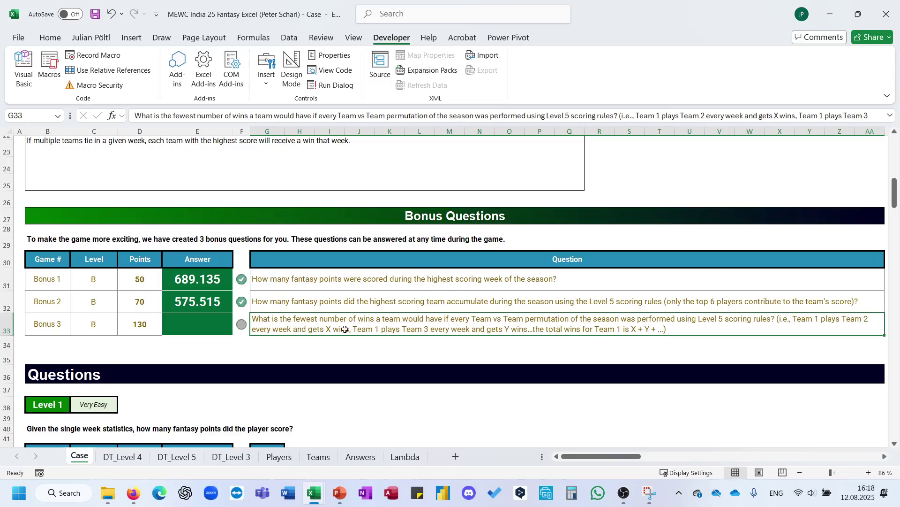
{"action": "scroll", "coordinate": [370, 330], "scroll_direction": "right", "scroll_amount": 1}
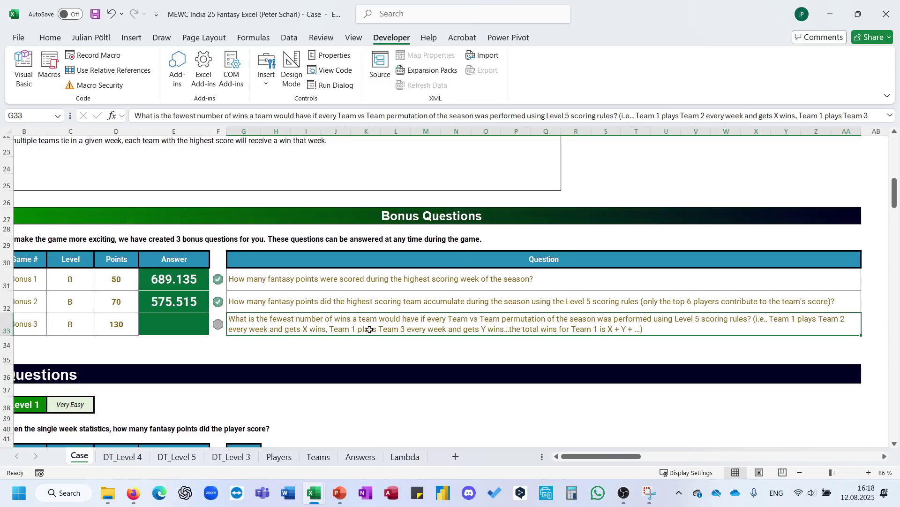
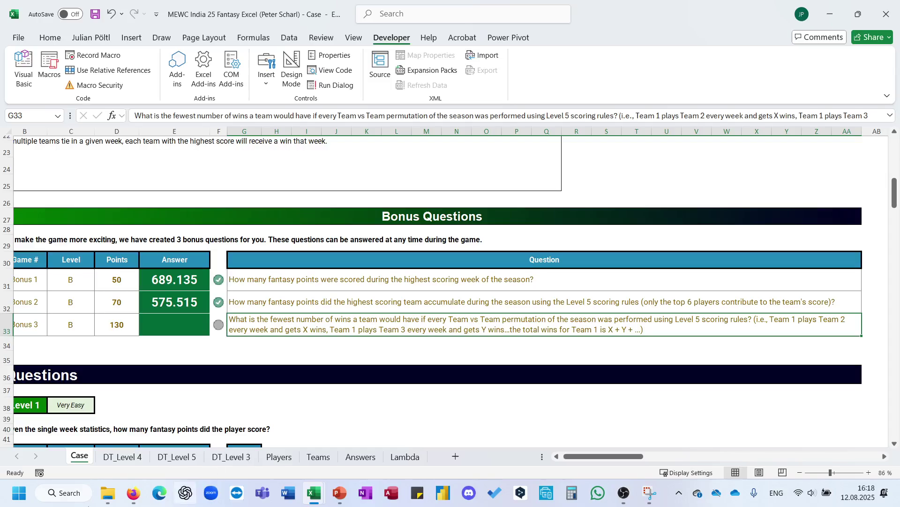
{"action": "left_click", "coordinate": [455, 457]}
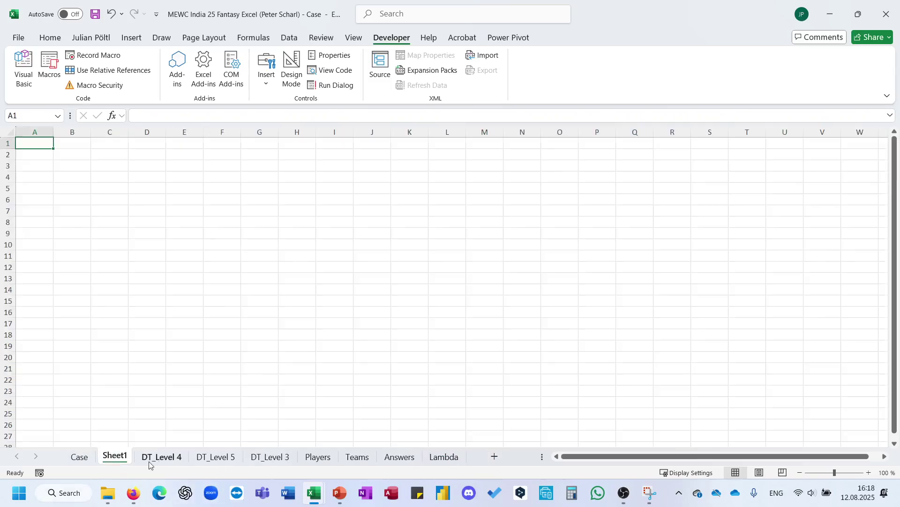
{"action": "double_click", "coordinate": [115, 457]}
{"action": "type", "text": "b3"}
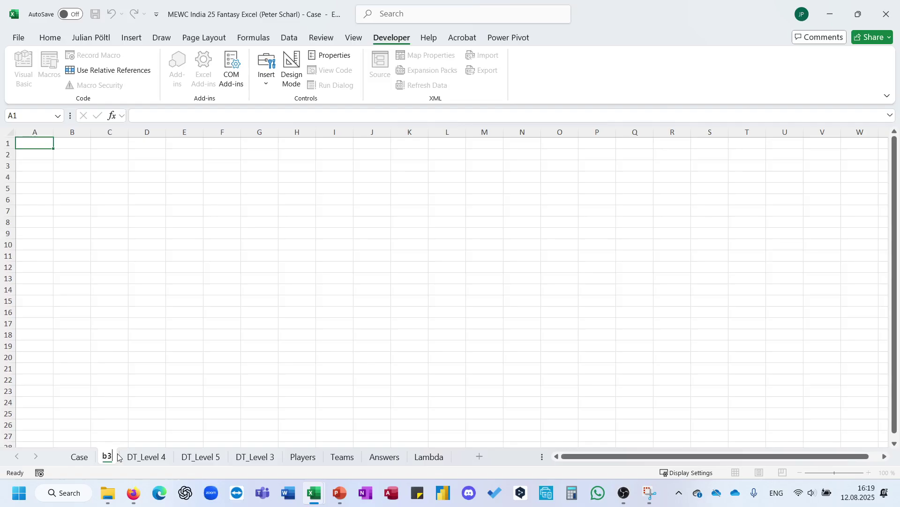
{"action": "key", "text": "BackSpace"}
{"action": "key", "text": "BackSpace"}
{"action": "type", "text": "B3"}
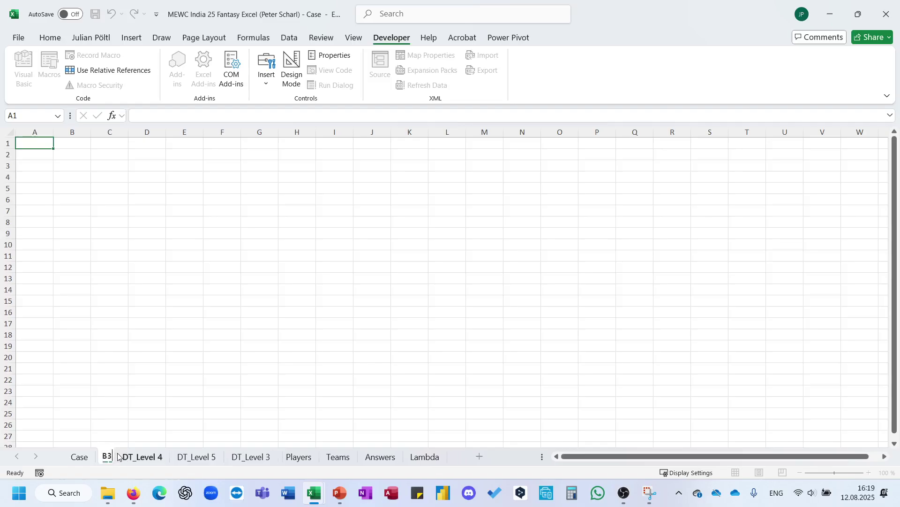
{"action": "key", "text": "Return"}
{"action": "left_click", "coordinate": [74, 167]}
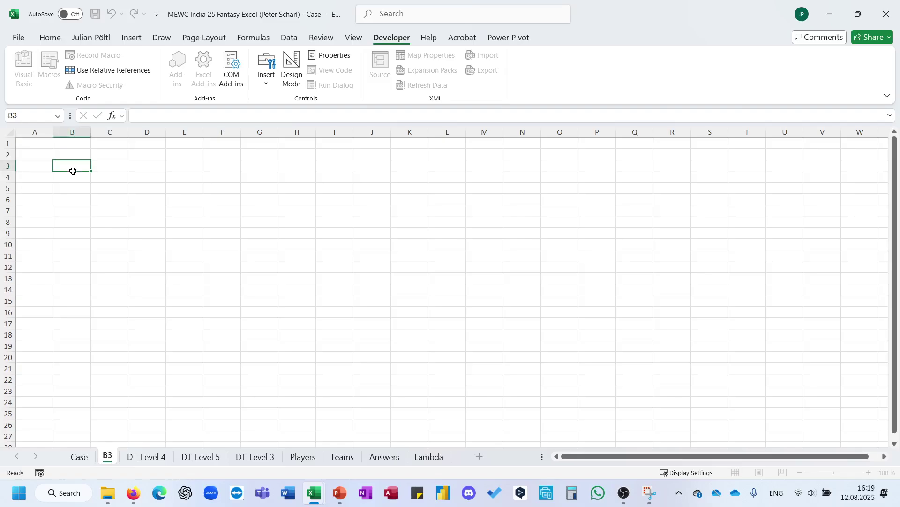
{"action": "type", "text": "=perm"}
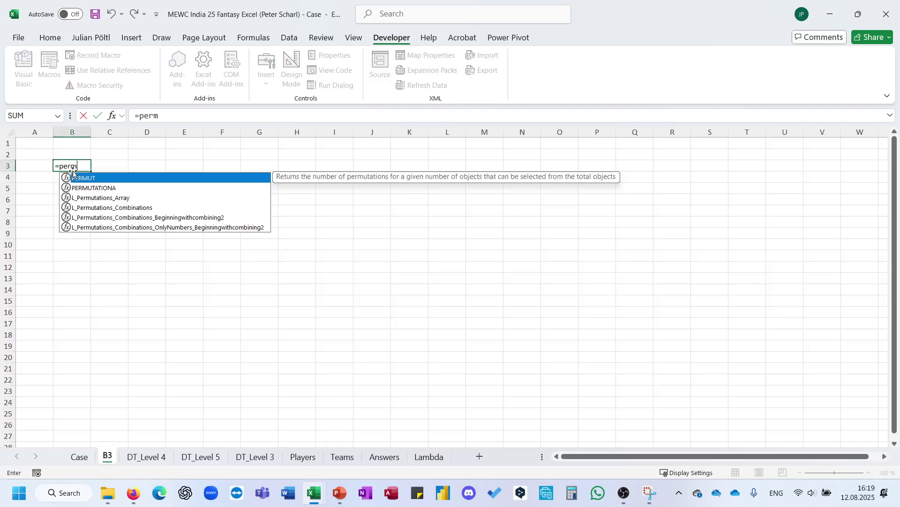
{"action": "key", "text": "Down"}
{"action": "key", "text": "Down"}
{"action": "key", "text": "Down"}
{"action": "key", "text": "Up"}
{"action": "key", "text": "Tab"}
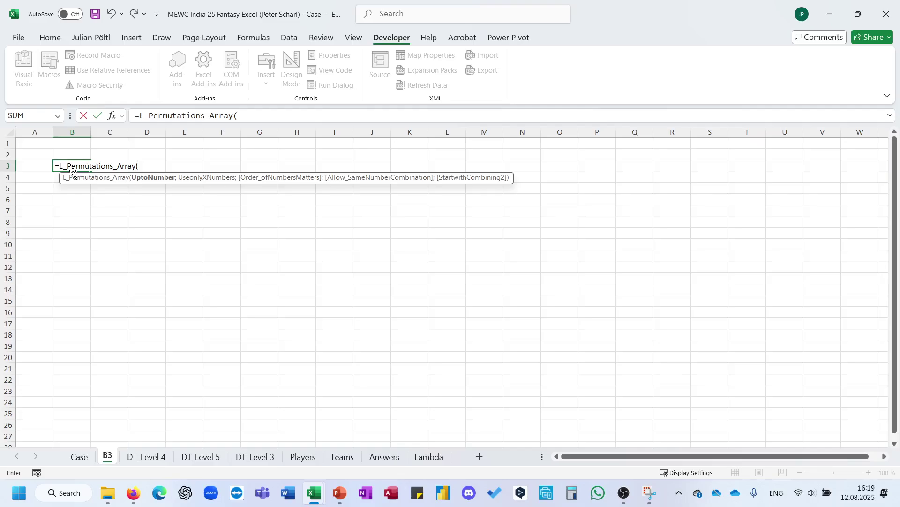
{"action": "key", "text": "Escape"}
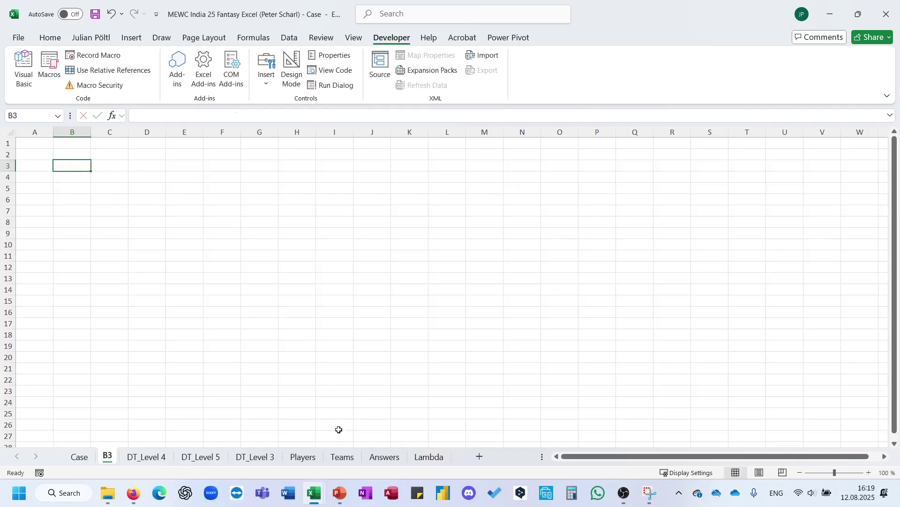
Step: Check the list of teams on the Teams sheet and return to the B3 sheet
{"action": "left_click", "coordinate": [343, 456]}
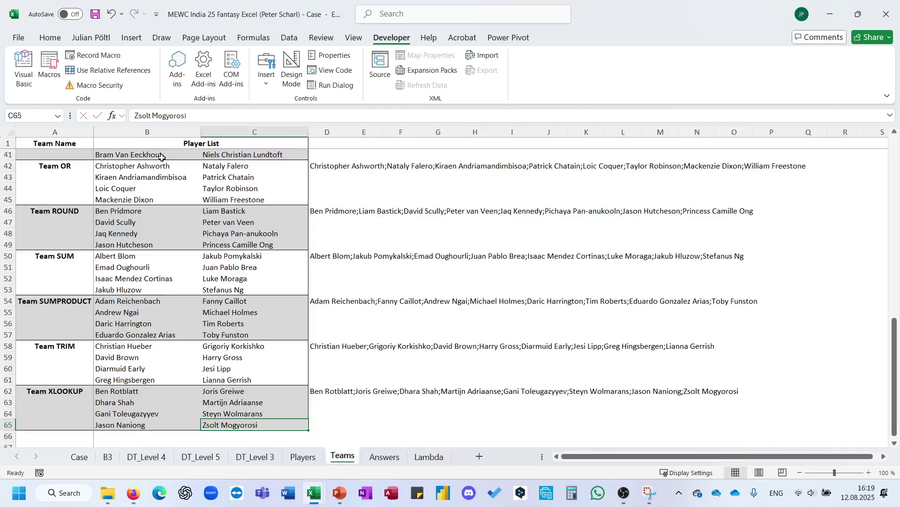
{"action": "left_click", "coordinate": [69, 131]}
{"action": "left_click", "coordinate": [249, 267]}
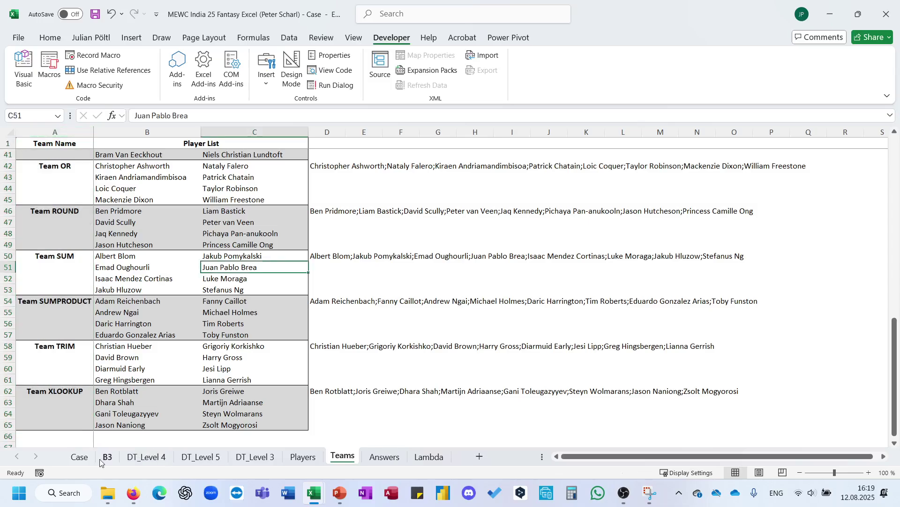
{"action": "left_click", "coordinate": [80, 456]}
{"action": "left_click", "coordinate": [110, 460]}
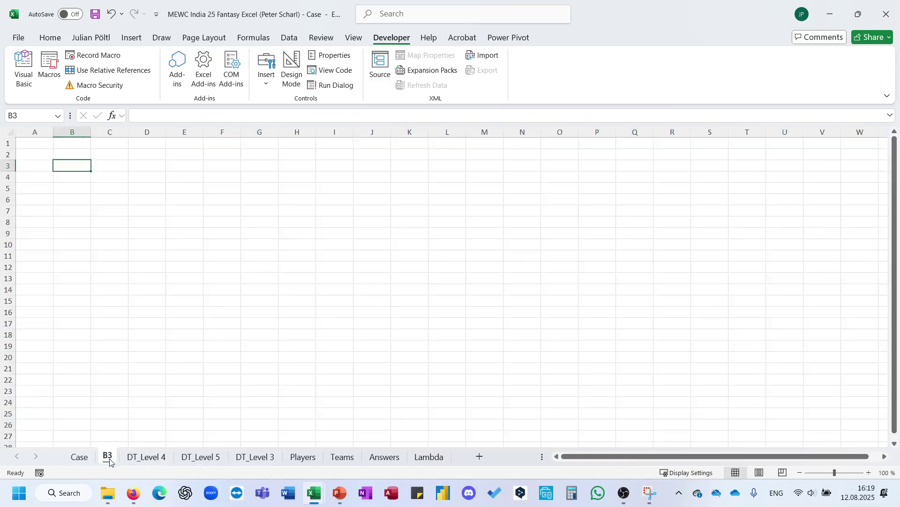
Step: List every two-team pairing with =L_Permutations_Array(16;2) in cell B3 of sheet B3 and check how far the list extends
{"action": "type", "text": "=permut"}
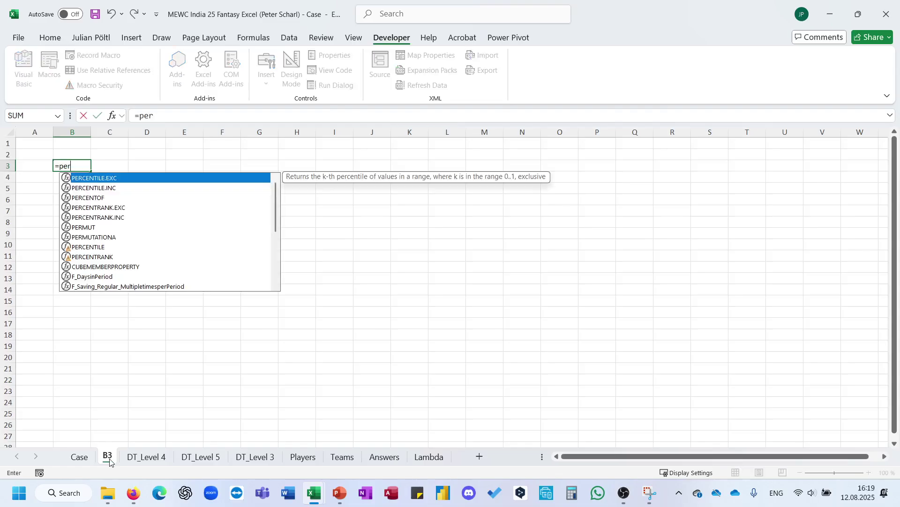
{"action": "key", "text": "Down"}
{"action": "key", "text": "Down"}
{"action": "key", "text": "Tab"}
{"action": "type", "text": "16;2)"}
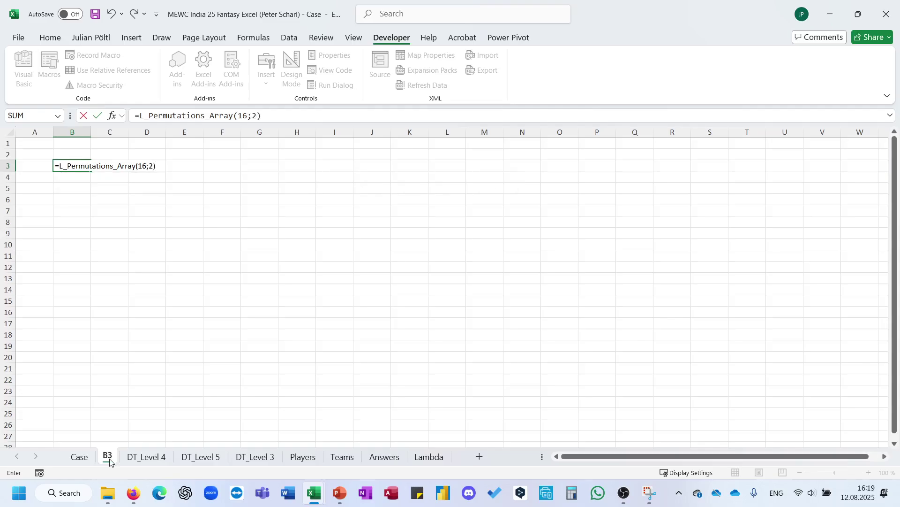
{"action": "key", "text": "Return"}
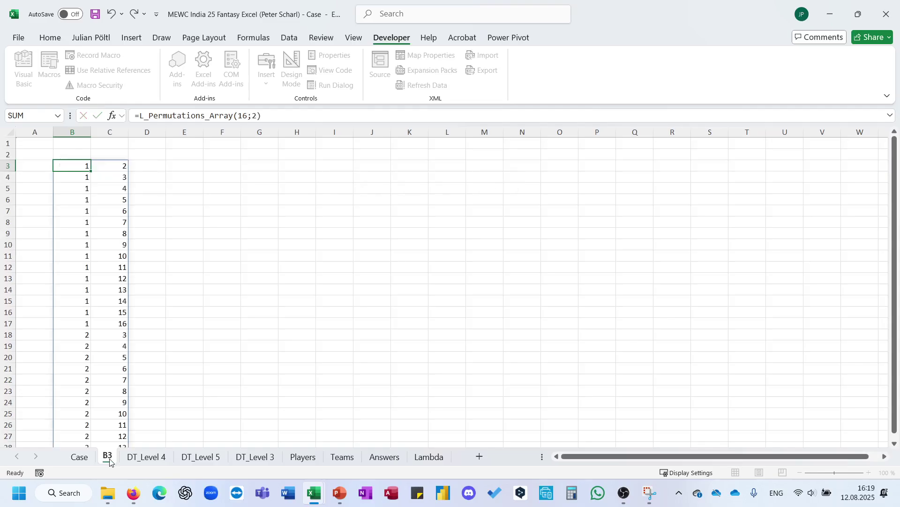
{"action": "key", "text": "ctrl+Down"}
{"action": "key", "text": "ctrl+Up"}
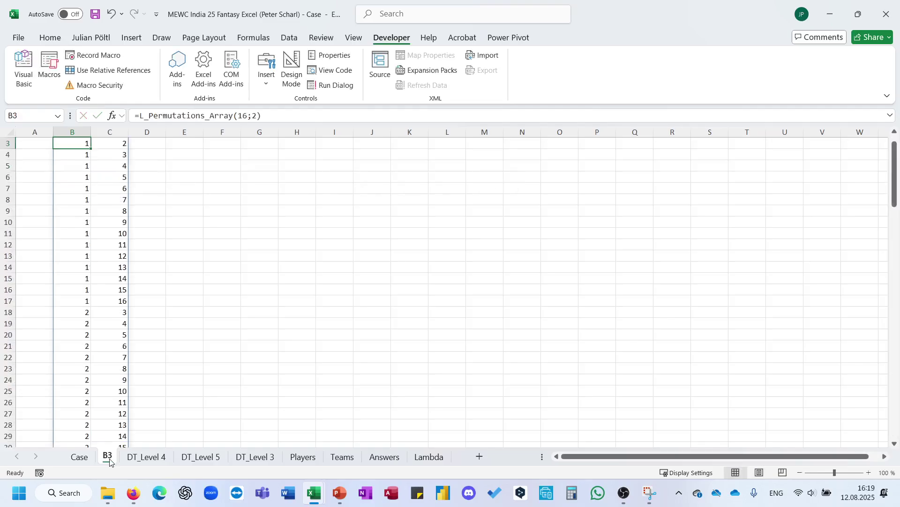
{"action": "key", "text": "Up"}
{"action": "key", "text": "Up"}
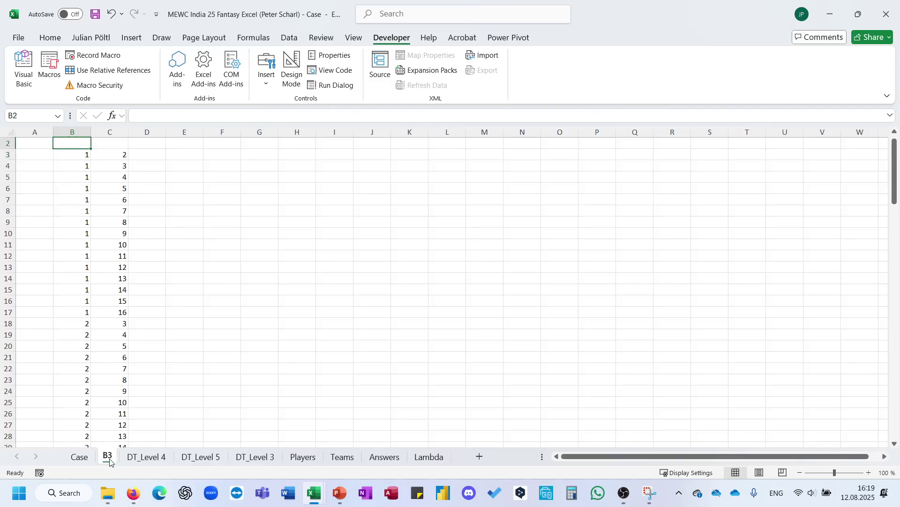
{"action": "key", "text": "Down"}
{"action": "key", "text": "Down"}
{"action": "key", "text": "Right"}
{"action": "key", "text": "Right"}
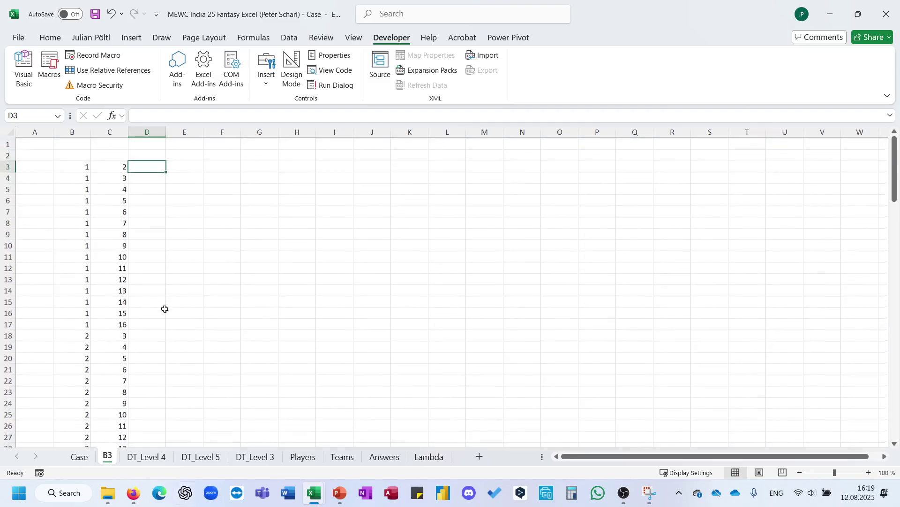
{"action": "type", "text": "=T"}
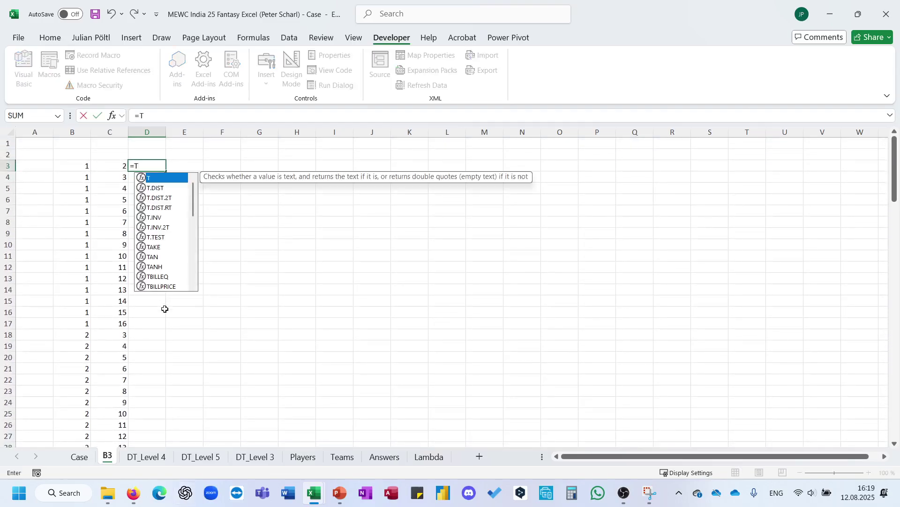
{"action": "type", "text": "ex"}
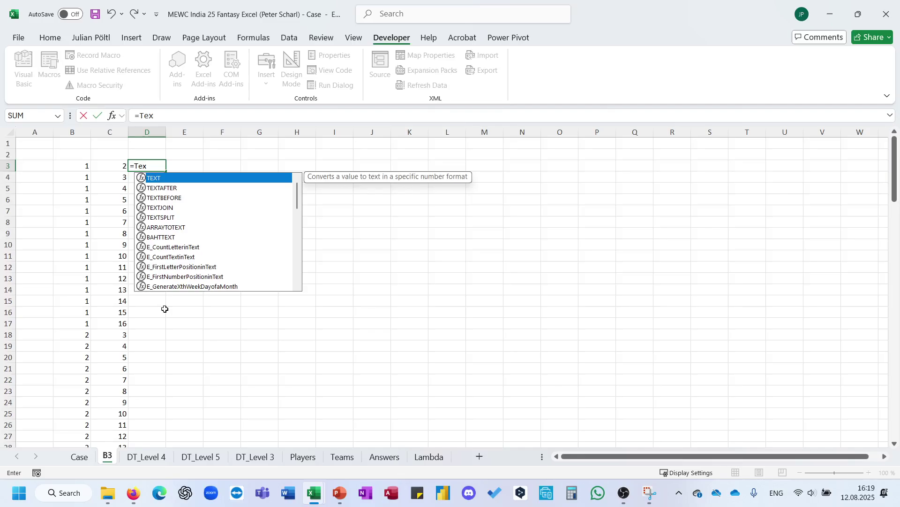
{"action": "key", "text": "Escape"}
{"action": "key", "text": "Escape"}
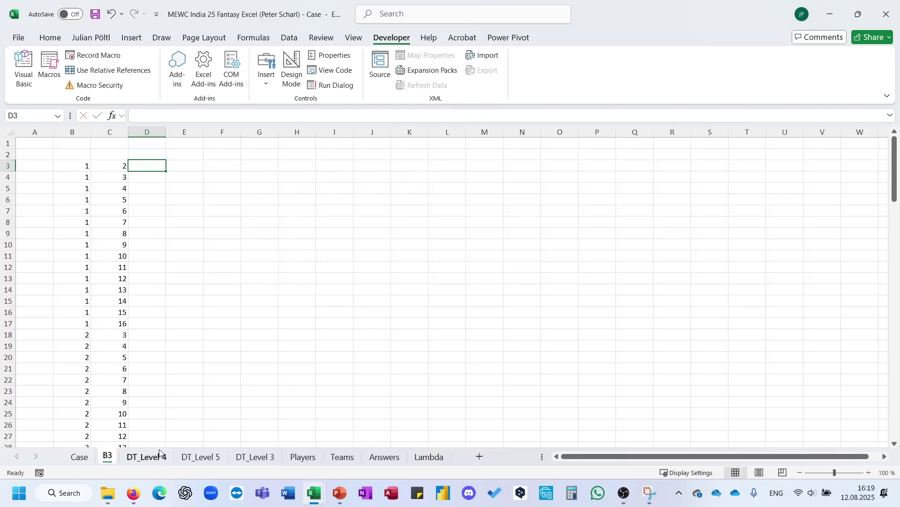
Step: Compare the DT_Level 4 and DT_Level 5 calculation sheets and recheck the Bonus 3 question on the Case sheet
{"action": "left_click", "coordinate": [159, 454]}
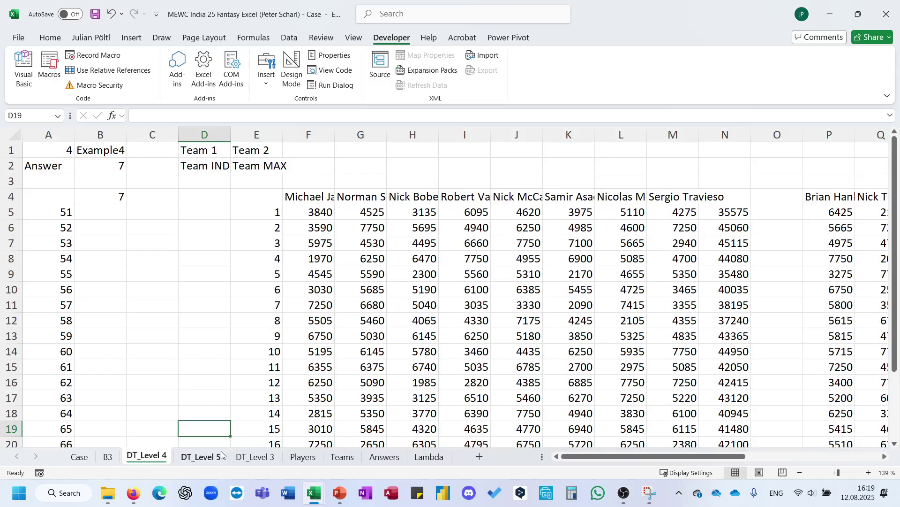
{"action": "left_click", "coordinate": [218, 453]}
{"action": "scroll", "coordinate": [233, 249], "scroll_direction": "down", "scroll_amount": 2}
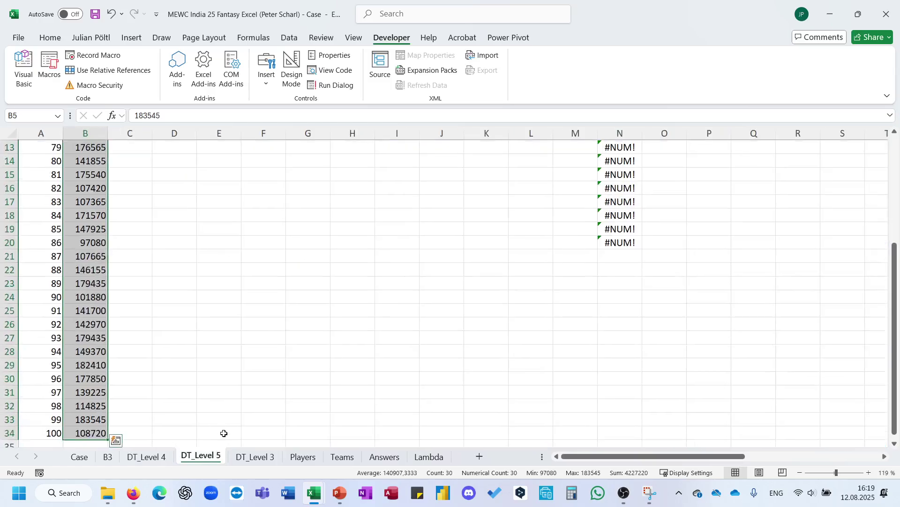
{"action": "left_click", "coordinate": [86, 462]}
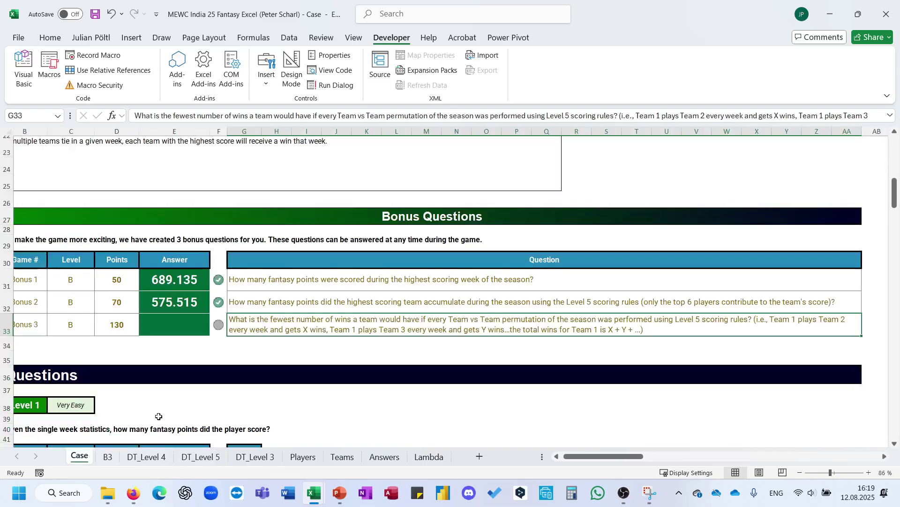
{"action": "left_click", "coordinate": [197, 456]}
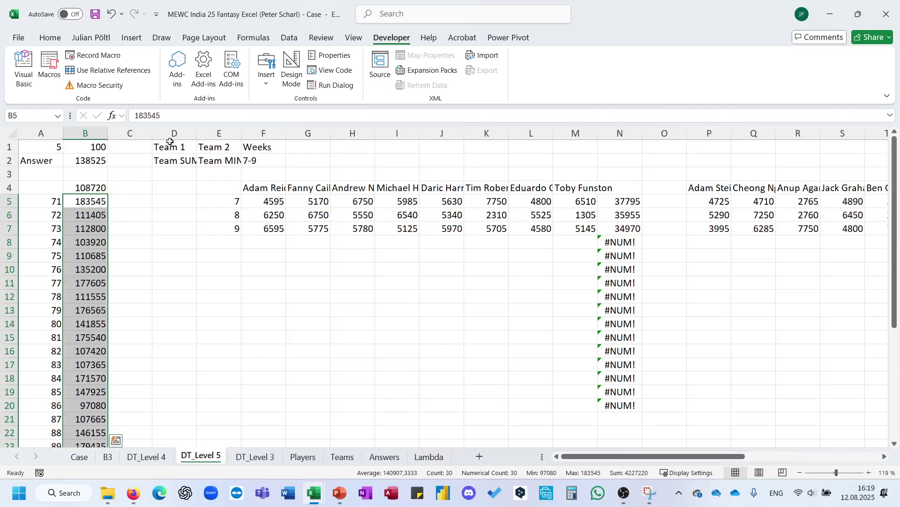
Step: Copy the weekly score calculation block E3:Q21 from DT_Level 5 and paste it at F4 on sheet B3
{"action": "left_click_drag", "start_coordinate": [209, 177], "coordinate": [741, 421]}
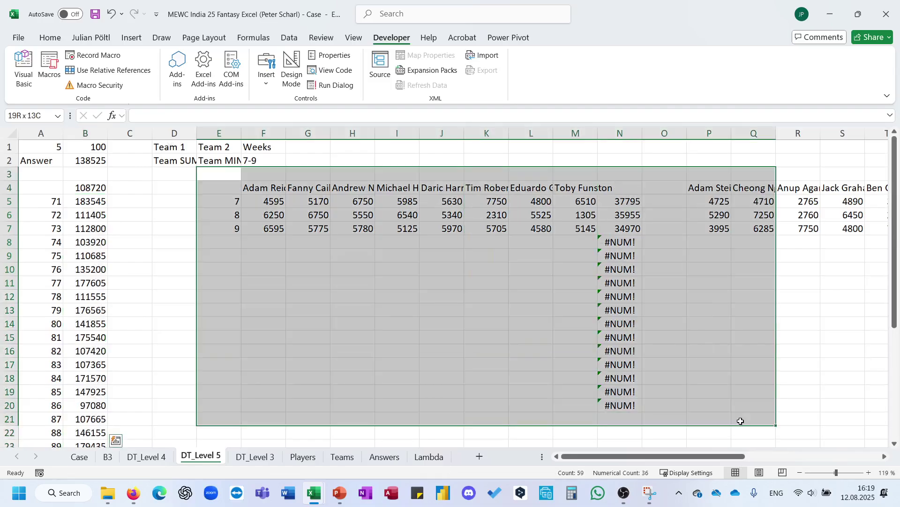
{"action": "key", "text": "ctrl+c"}
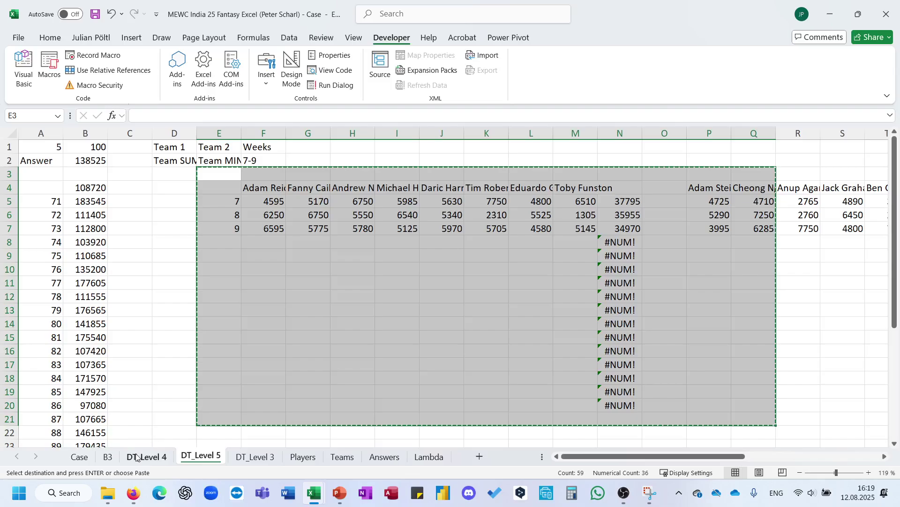
{"action": "left_click", "coordinate": [107, 457]}
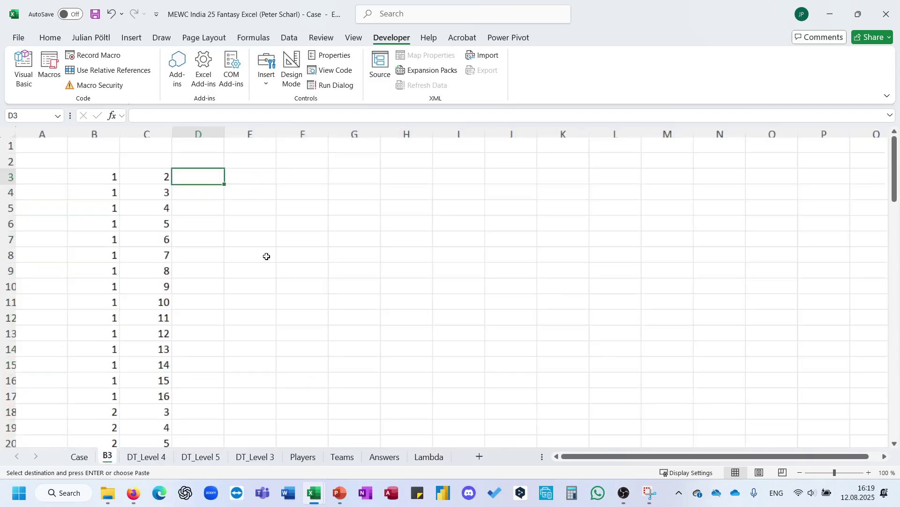
{"action": "key", "text": "Right"}
{"action": "key", "text": "Right"}
{"action": "key", "text": "Right"}
{"action": "key", "text": "Right"}
{"action": "key", "text": "Down"}
{"action": "key", "text": "Down"}
{"action": "key", "text": "Down"}
{"action": "key", "text": "Left"}
{"action": "key", "text": "Up"}
{"action": "key", "text": "Up"}
{"action": "key", "text": "Up"}
{"action": "key", "text": "Left"}
{"action": "key", "text": "Down"}
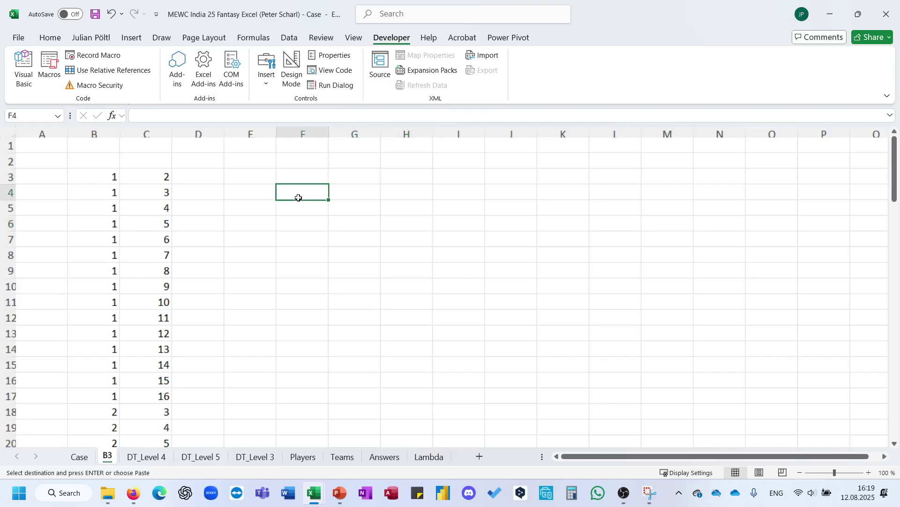
{"action": "key", "text": "Return"}
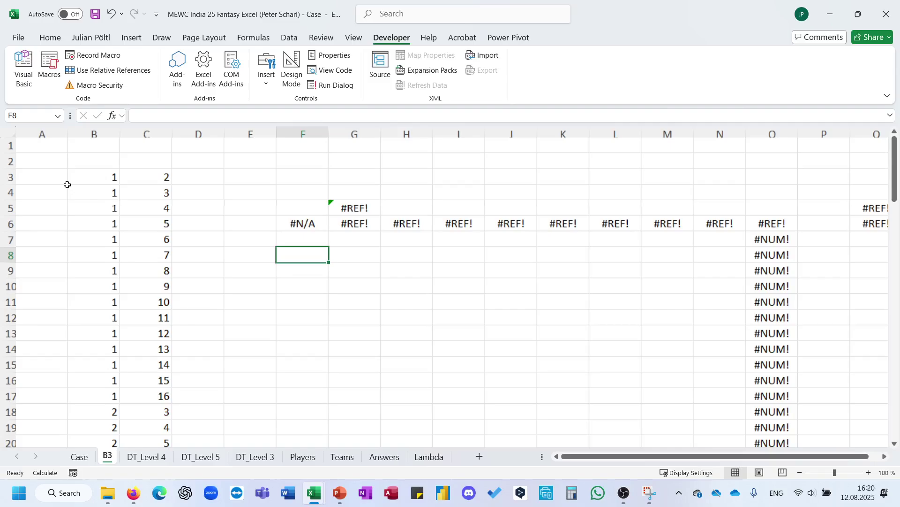
{"action": "key", "text": "Left"}
{"action": "key", "text": "Left"}
{"action": "key", "text": "Left"}
{"action": "key", "text": "Left"}
{"action": "key", "text": "Left"}
{"action": "key", "text": "Down"}
{"action": "key", "text": "Down"}
{"action": "key", "text": "Down"}
{"action": "key", "text": "Down"}
{"action": "key", "text": "Down"}
{"action": "key", "text": "Down"}
{"action": "key", "text": "Down"}
{"action": "key", "text": "Down"}
{"action": "key", "text": "Down"}
{"action": "key", "text": "Down"}
{"action": "key", "text": "Down"}
{"action": "key", "text": "Down"}
{"action": "key", "text": "Down"}
{"action": "key", "text": "Down"}
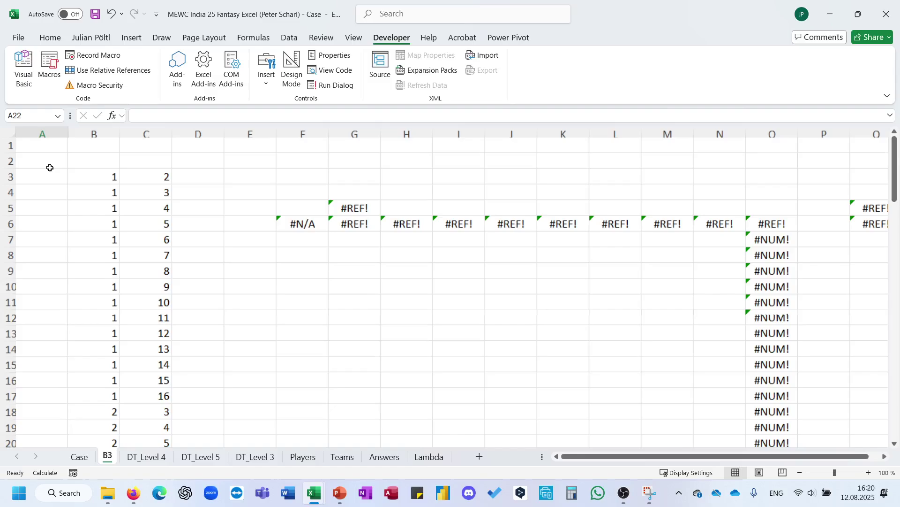
{"action": "left_click", "coordinate": [192, 195]}
{"action": "scroll", "coordinate": [193, 196], "scroll_direction": "left", "scroll_amount": 2}
{"action": "scroll", "coordinate": [193, 195], "scroll_direction": "up", "scroll_amount": 2}
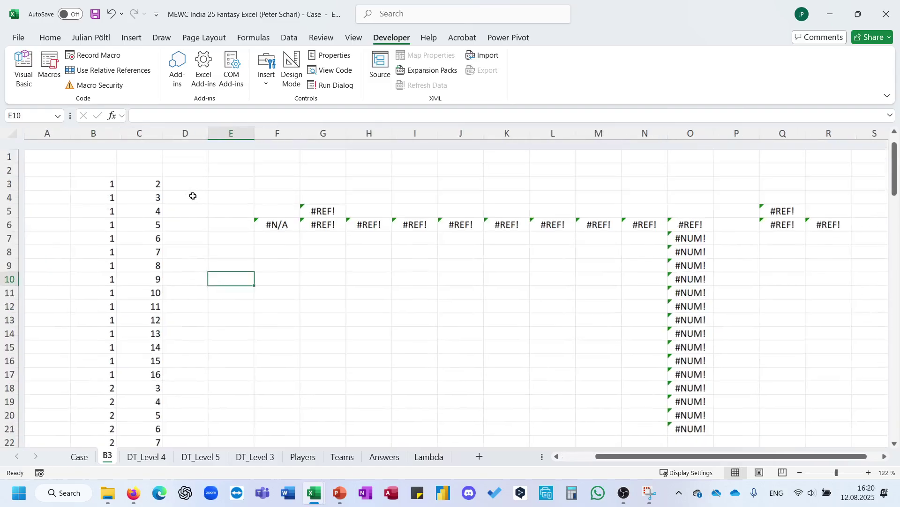
Step: Check how many pairings are listed and number them with =SEQUENCE(120) in cell A3
{"action": "left_click", "coordinate": [96, 183]}
{"action": "key", "text": "ctrl+shift+Down"}
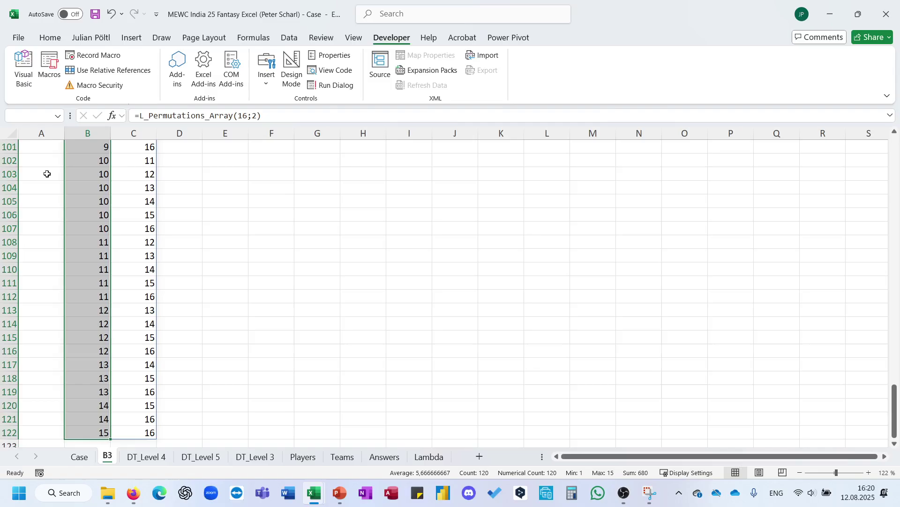
{"action": "key", "text": "Left"}
{"action": "key", "text": "Down"}
{"action": "key", "text": "F2"}
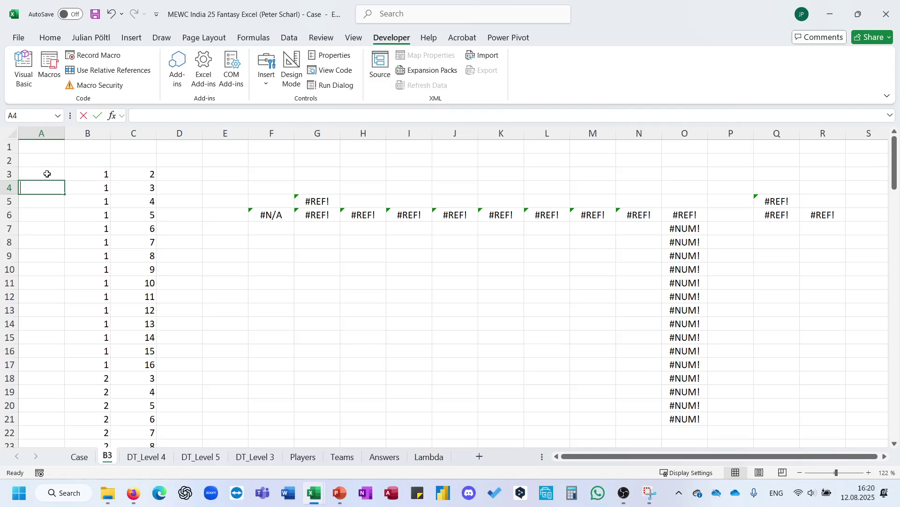
{"action": "left_click", "coordinate": [47, 173]}
{"action": "type", "text": "=se"}
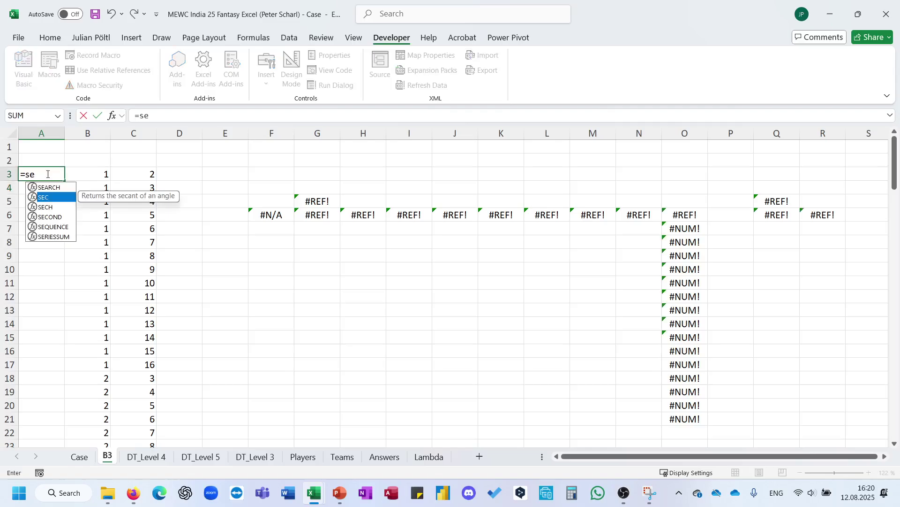
{"action": "type", "text": "q"}
{"action": "key", "text": "Tab"}
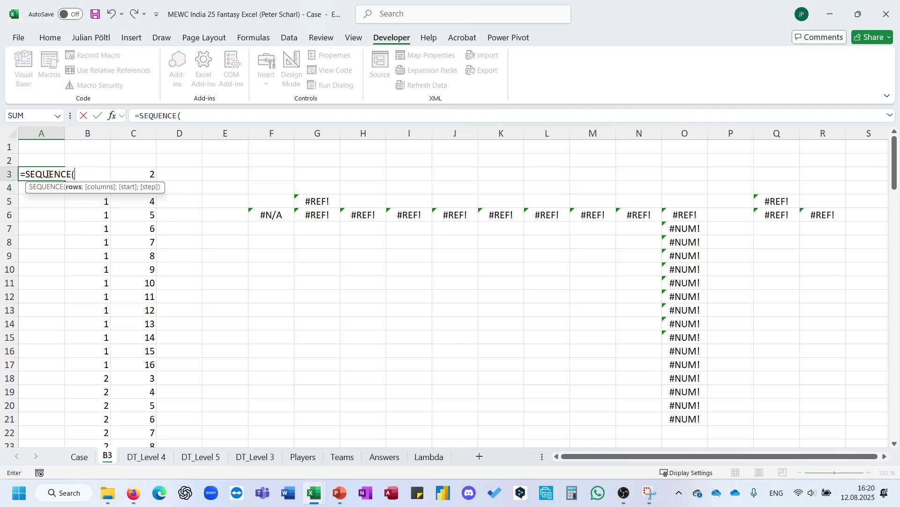
{"action": "type", "text": "120)"}
{"action": "left_click", "coordinate": [197, 161]}
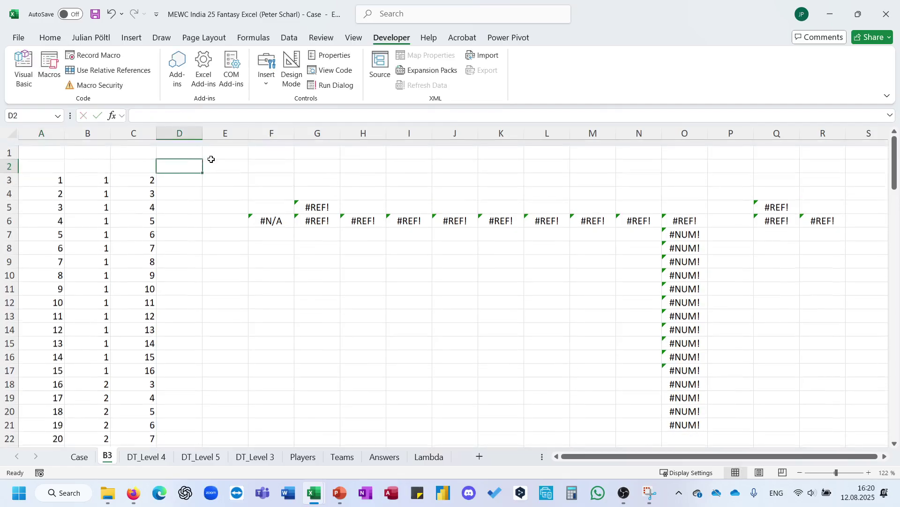
Step: Enter pairing number 1 in E1 and retrieve its two team numbers in E2 with =XLOOKUP(E1;A3#;B3#)
{"action": "left_click", "coordinate": [234, 149]}
{"action": "type", "text": "1"}
{"action": "key", "text": "Return"}
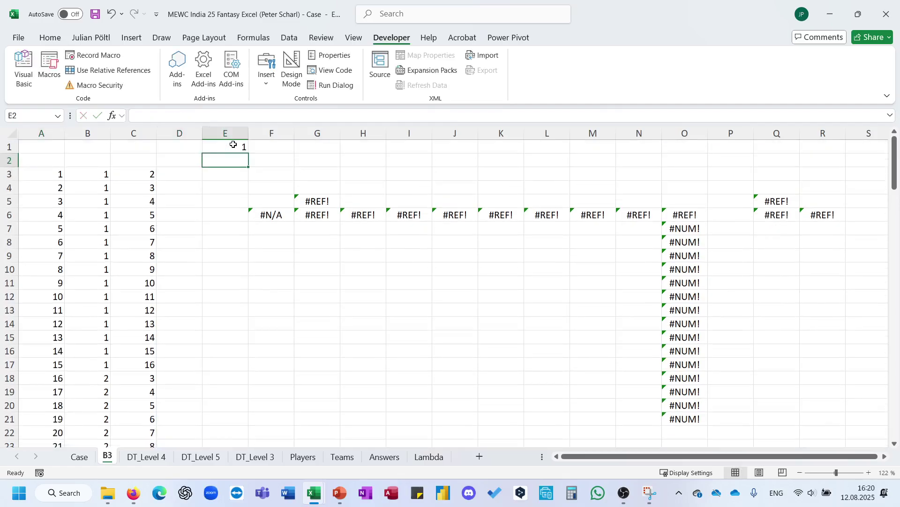
{"action": "type", "text": "=xl"}
{"action": "key", "text": "Tab"}
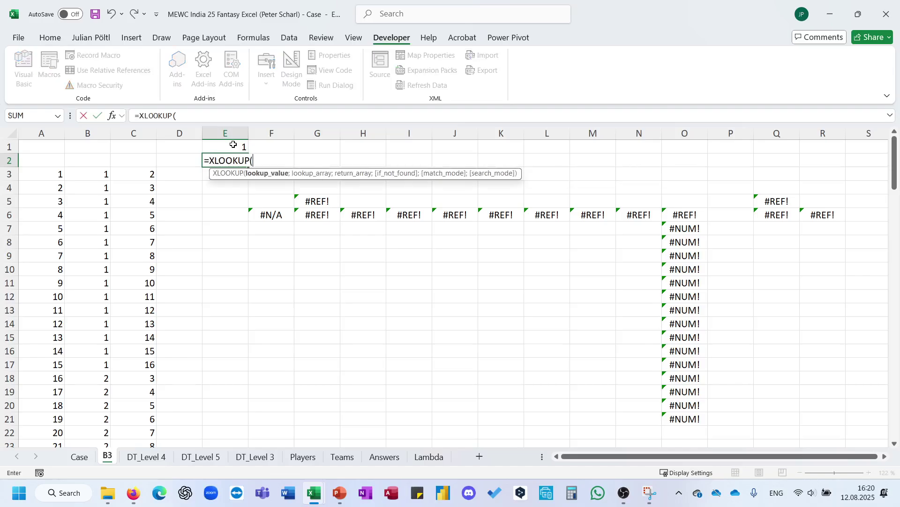
{"action": "left_click", "coordinate": [233, 145]}
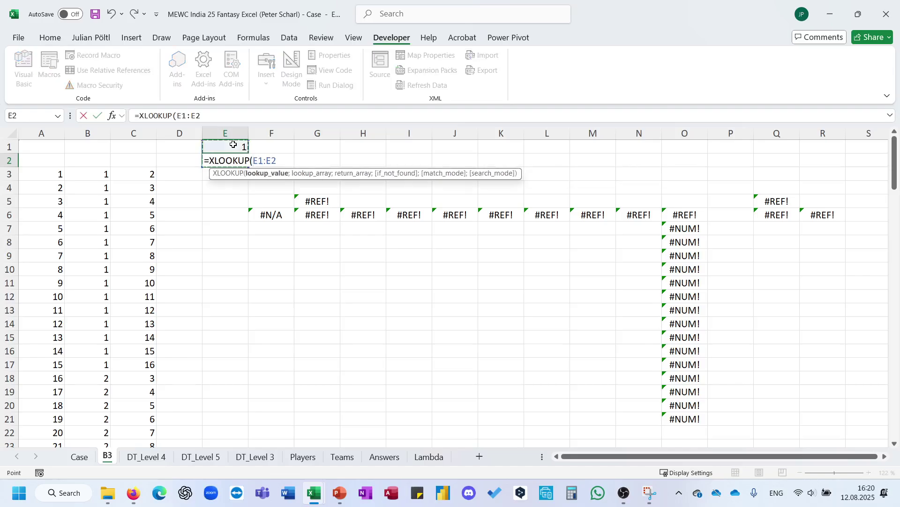
{"action": "type", "text": ";"}
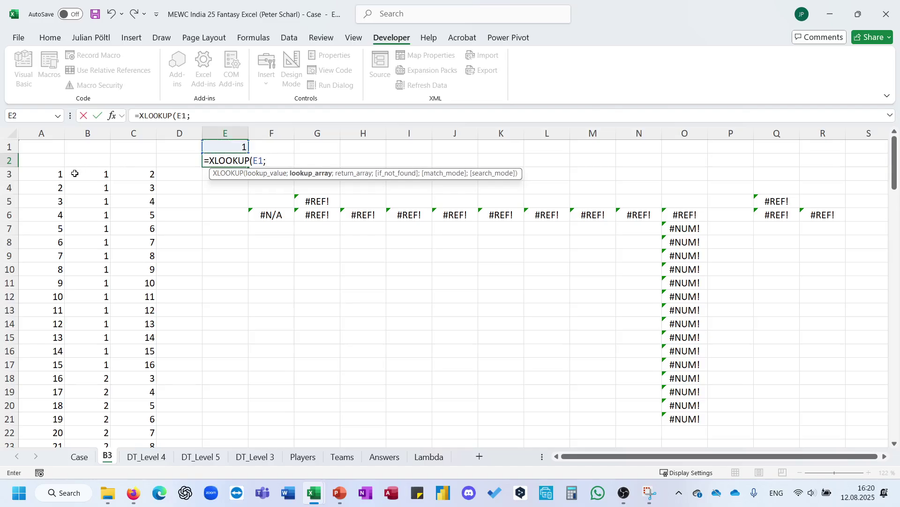
{"action": "left_click", "coordinate": [58, 175]}
{"action": "key", "text": "ctrl+shift+Down"}
{"action": "type", "text": ";"}
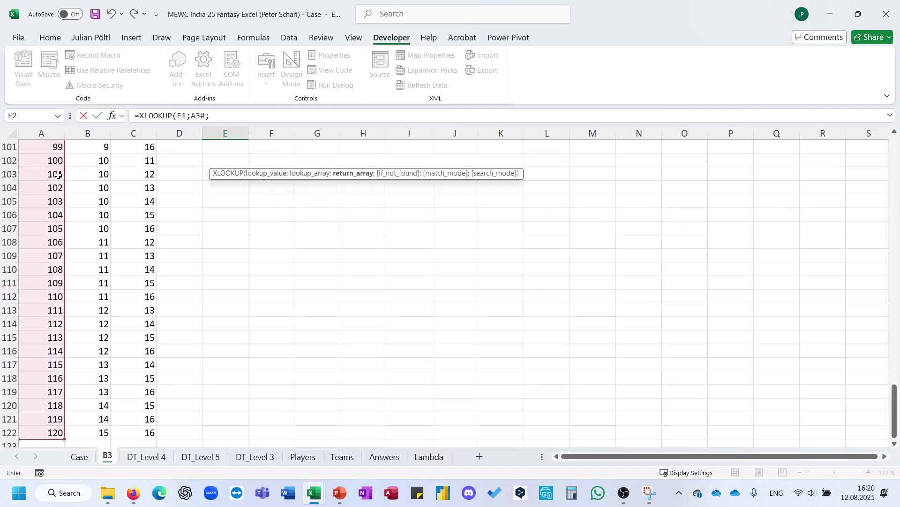
{"action": "left_click_drag", "start_coordinate": [136, 431], "coordinate": [133, 430]}
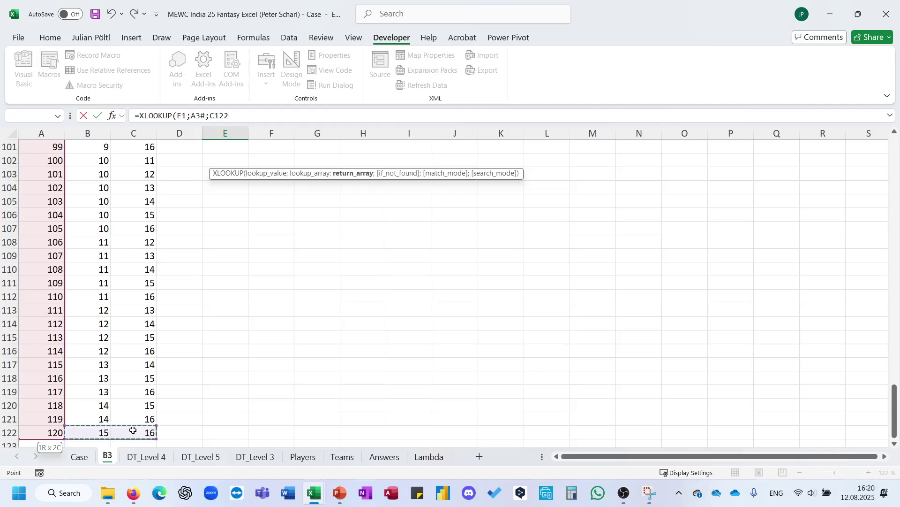
{"action": "key", "text": "ctrl+shift+Up"}
{"action": "key", "text": "Return"}
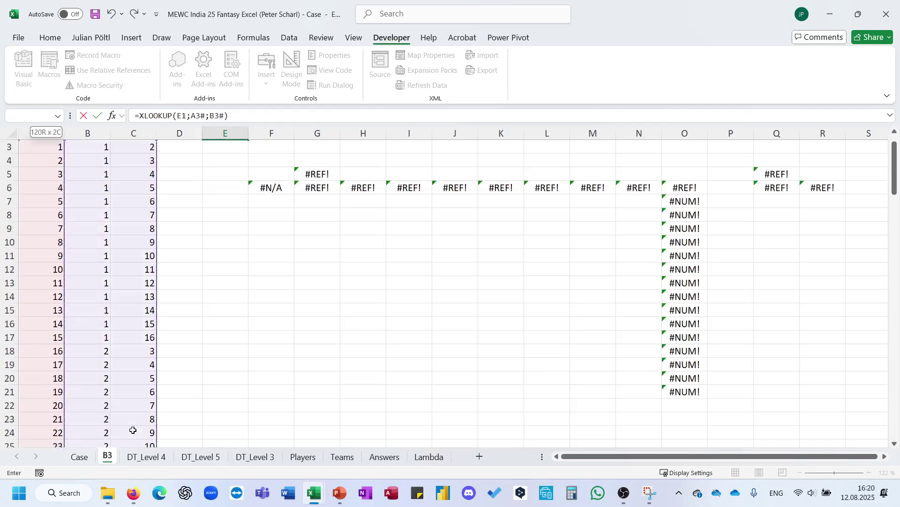
{"action": "key", "text": "Up"}
{"action": "key", "text": "Up"}
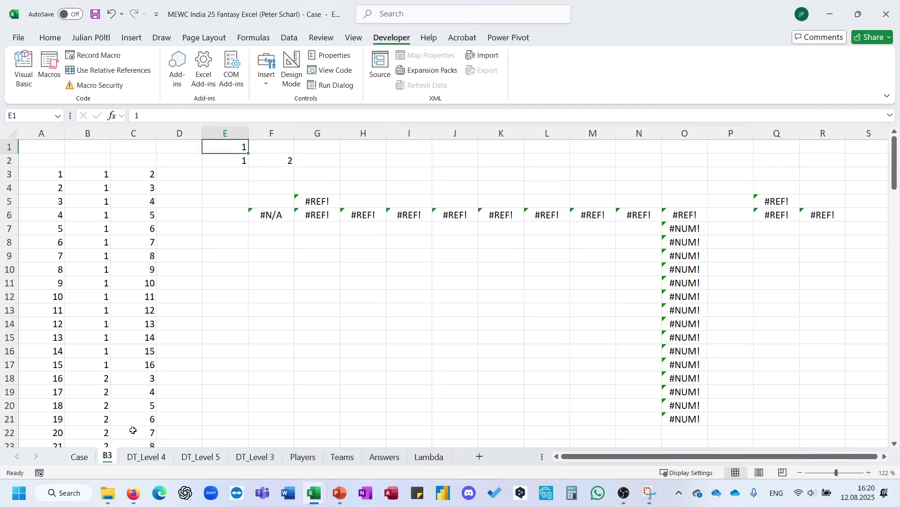
Step: Return the team names instead of numbers in E2 with =INDEX(Players!R134#;XLOOKUP(E1;A3#;B3#))
{"action": "key", "text": "Down"}
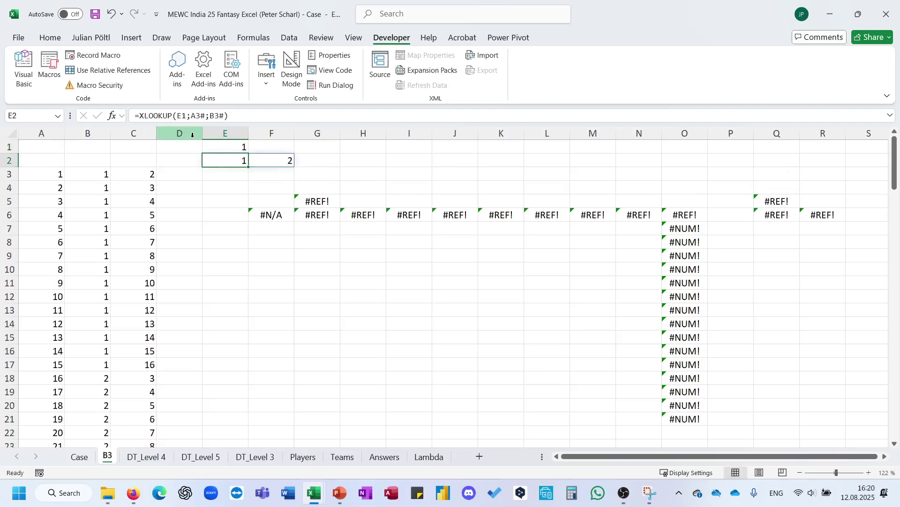
{"action": "key", "text": "F2"}
{"action": "left_click", "coordinate": [139, 119]}
{"action": "type", "text": "INDEX("}
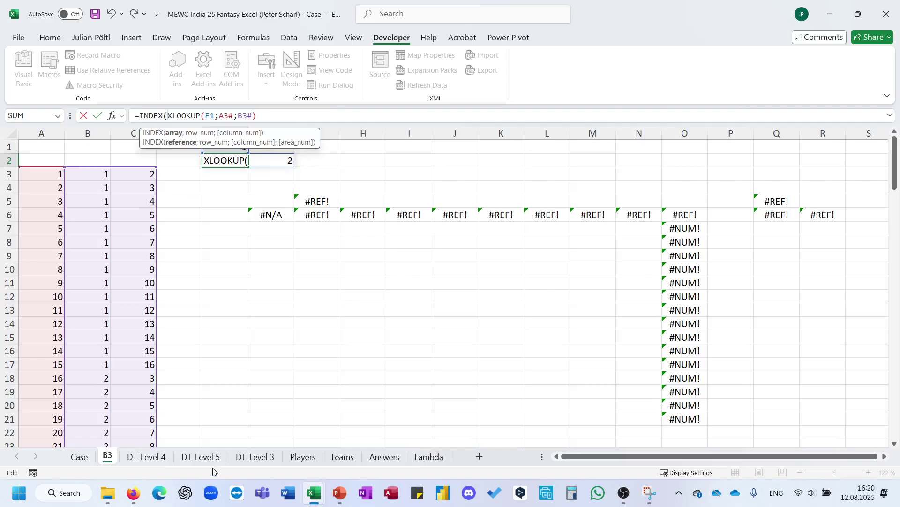
{"action": "left_click", "coordinate": [302, 457]}
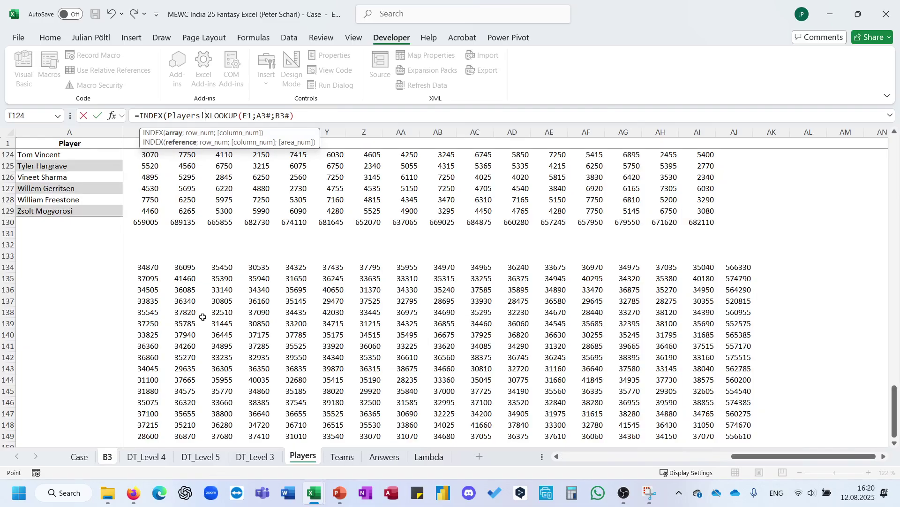
{"action": "scroll", "coordinate": [211, 291], "scroll_direction": "left", "scroll_amount": 2}
{"action": "left_click", "coordinate": [142, 269]}
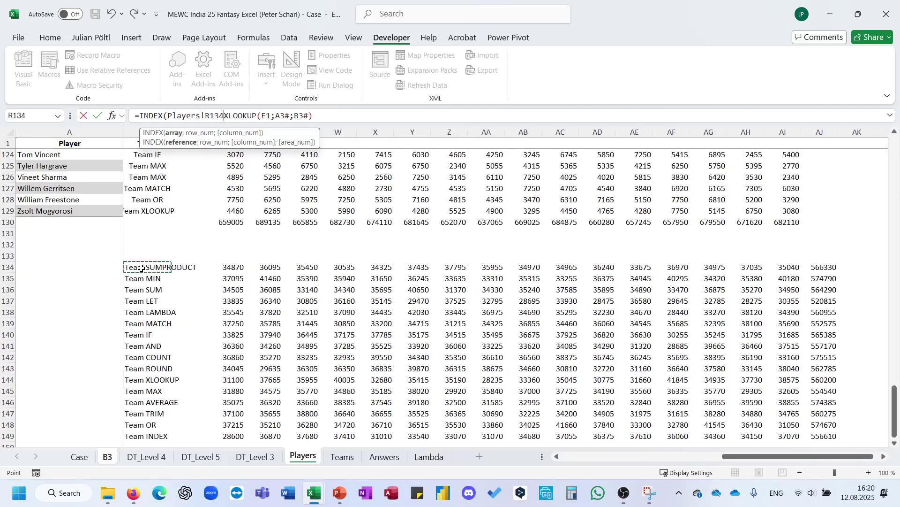
{"action": "type", "text": "#"}
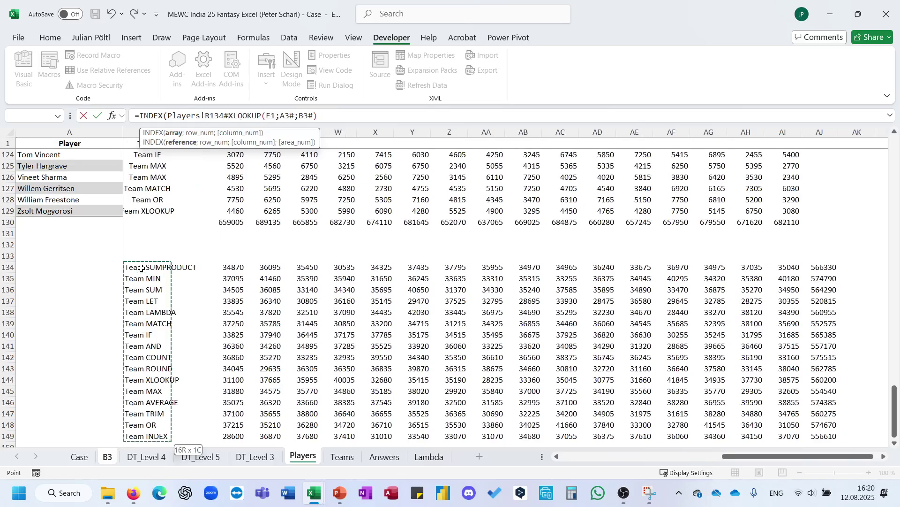
{"action": "type", "text": ";B3#)"}
{"action": "key", "text": "Return"}
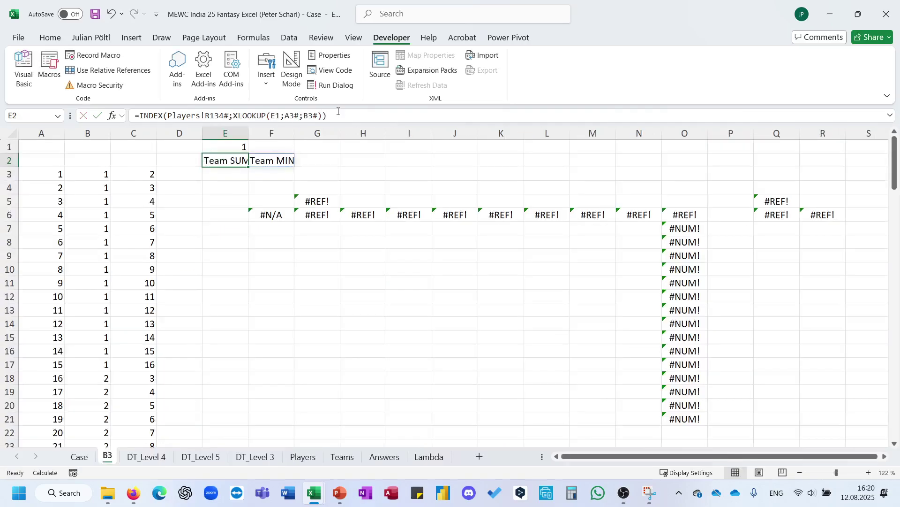
Step: Replace the week list formula in F6 with =SEQUENCE(16) and select the neighbouring score formula in G6
{"action": "left_click", "coordinate": [280, 214]}
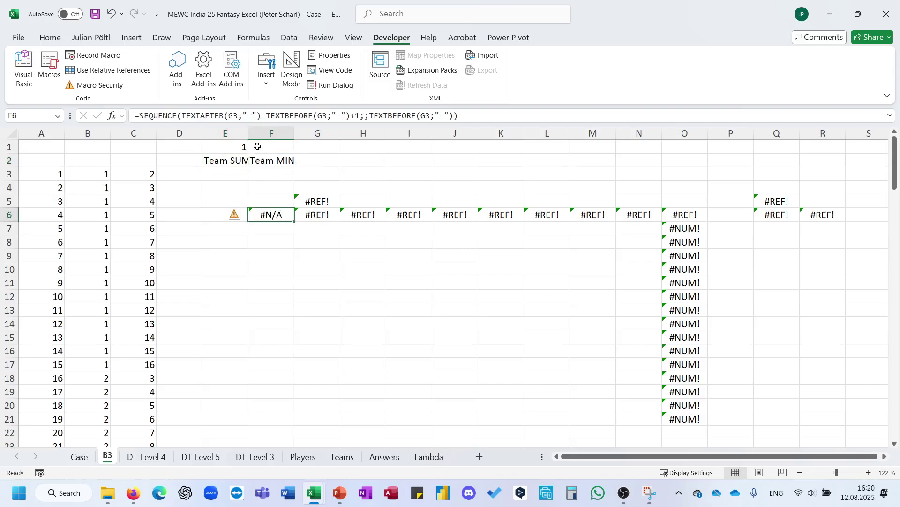
{"action": "type", "text": "=se"}
{"action": "key", "text": "Return"}
{"action": "key", "text": "Up"}
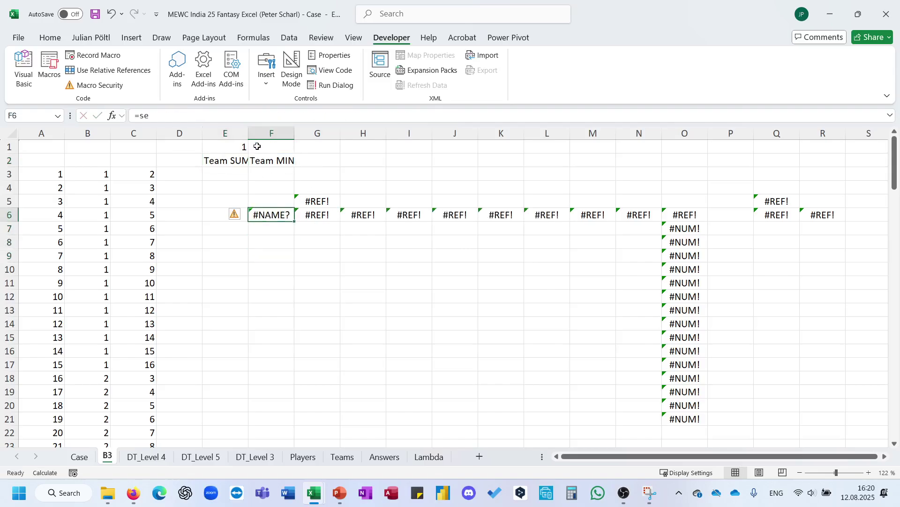
{"action": "key", "text": "F2"}
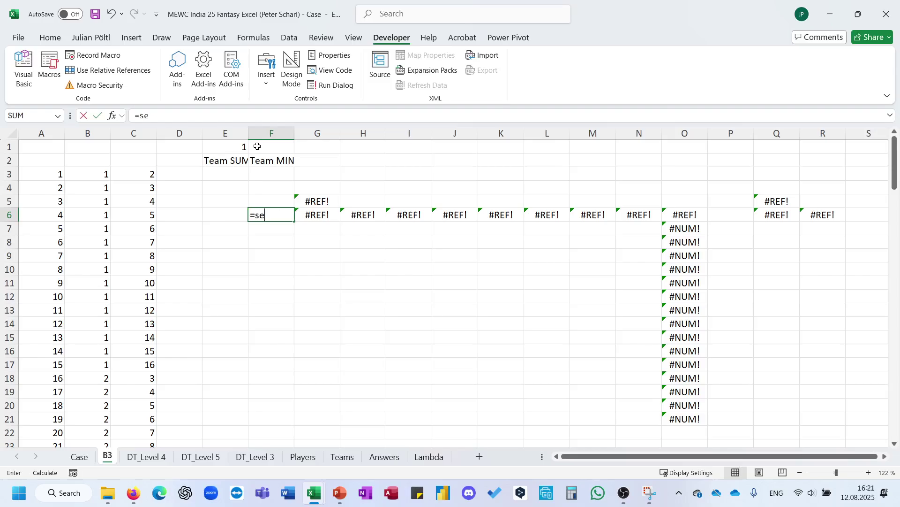
{"action": "type", "text": "q"}
{"action": "key", "text": "Tab"}
{"action": "type", "text": "16)"}
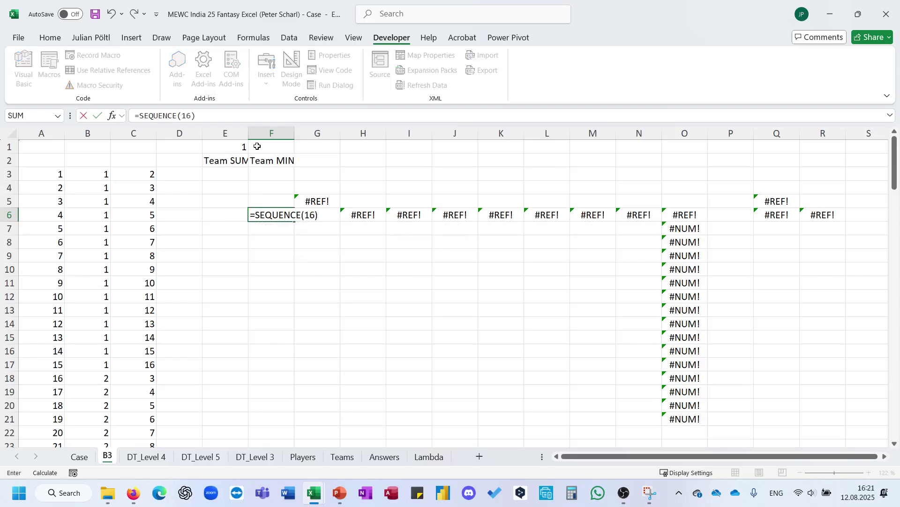
{"action": "key", "text": "Return"}
{"action": "key", "text": "Up"}
{"action": "key", "text": "Right"}
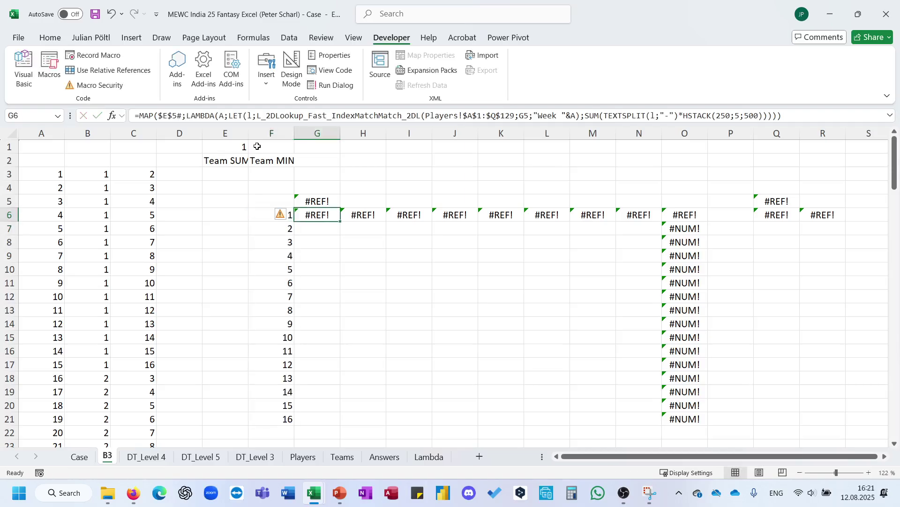
Step: Point the MAP array in G6's score formula at the week list $F$6#
{"action": "left_click", "coordinate": [266, 115]}
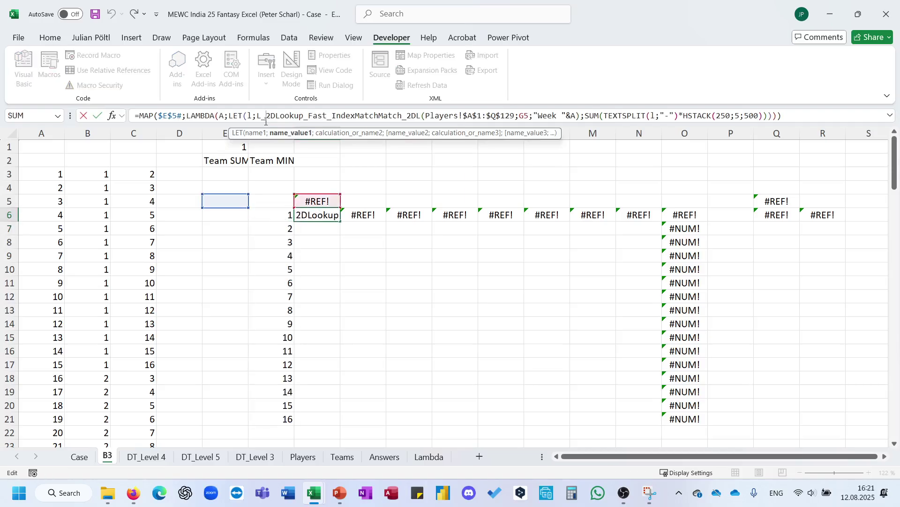
{"action": "left_click_drag", "start_coordinate": [238, 207], "coordinate": [282, 217]}
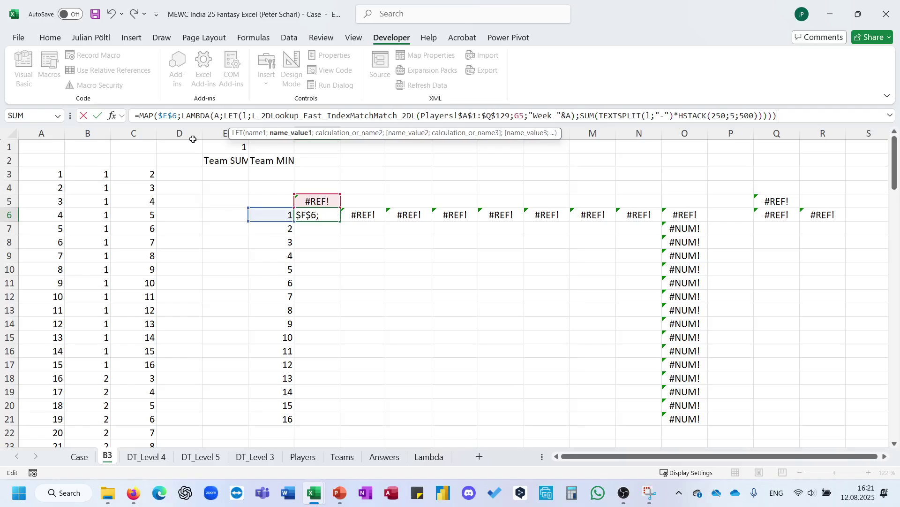
{"action": "left_click", "coordinate": [177, 116]}
{"action": "type", "text": "#"}
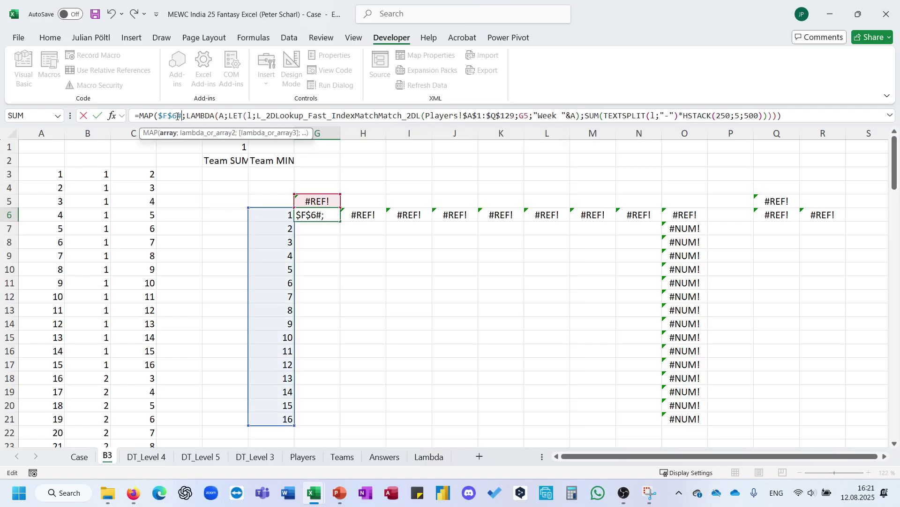
{"action": "key", "text": "Return"}
Step: Change the lookup value in G5's player-list formula to the first team name in E2
{"action": "key", "text": "Up"}
{"action": "key", "text": "Up"}
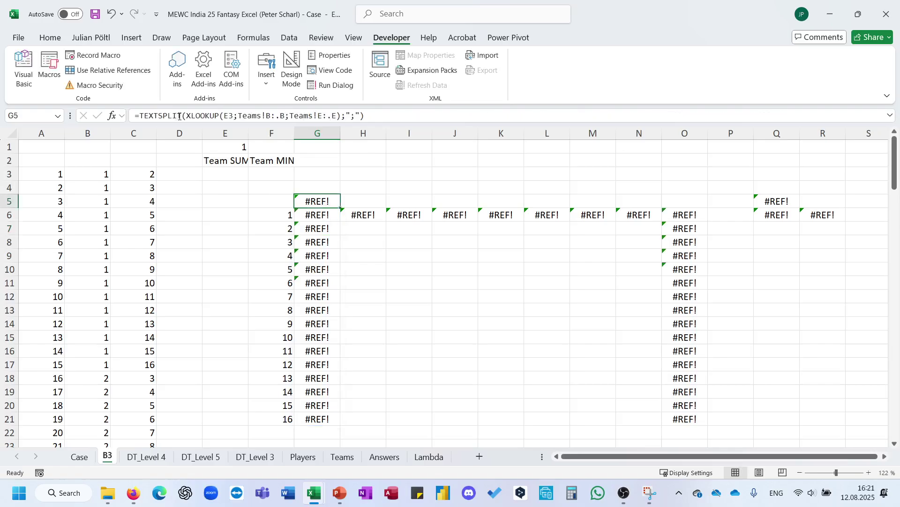
{"action": "left_click", "coordinate": [181, 116]}
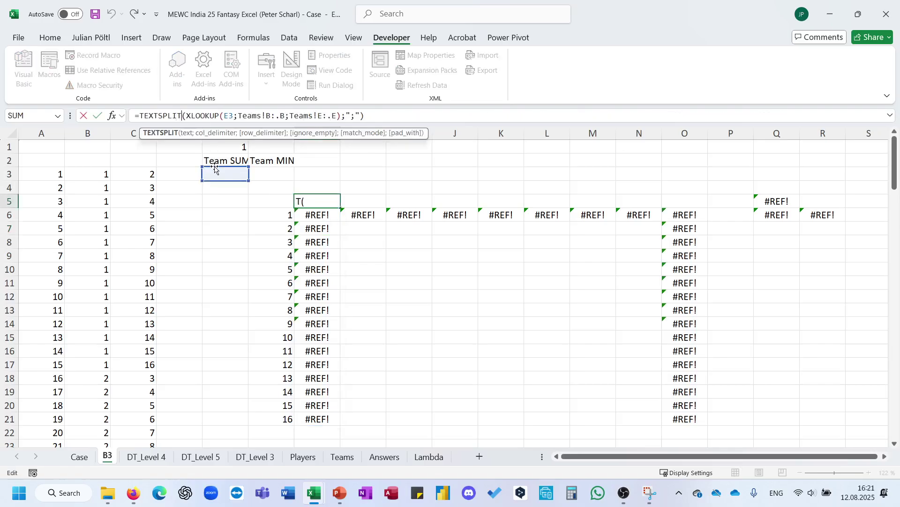
{"action": "left_click_drag", "start_coordinate": [209, 168], "coordinate": [215, 164]}
{"action": "key", "text": "ctrl+Return"}
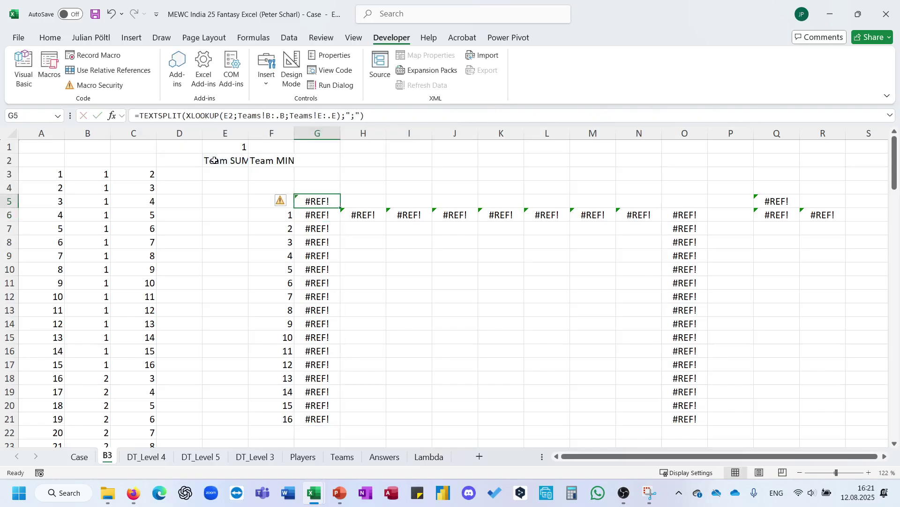
{"action": "left_click", "coordinate": [271, 116]}
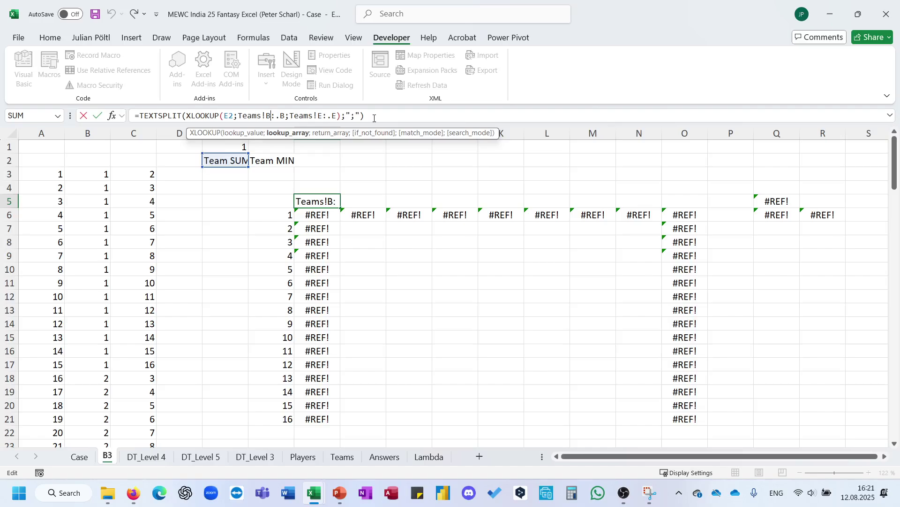
{"action": "key", "text": "End"}
{"action": "key", "text": "ctrl+Return"}
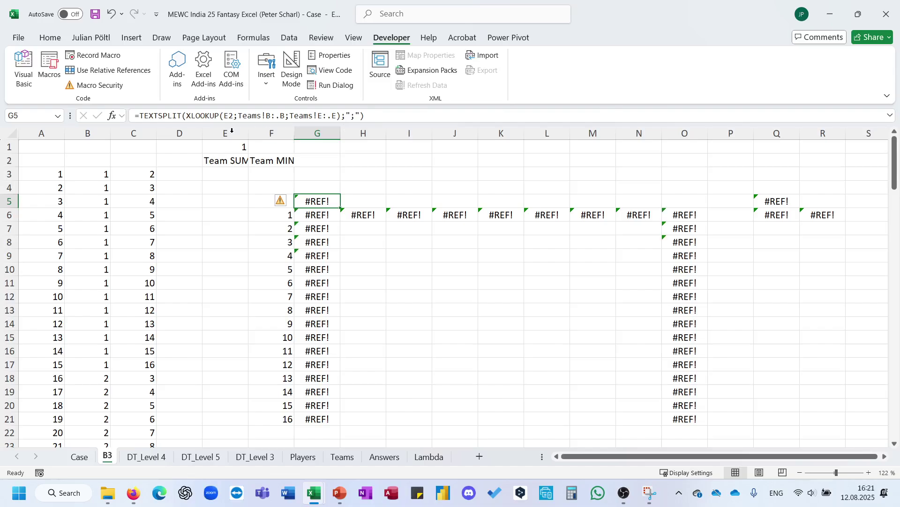
{"action": "double_click", "coordinate": [229, 116]}
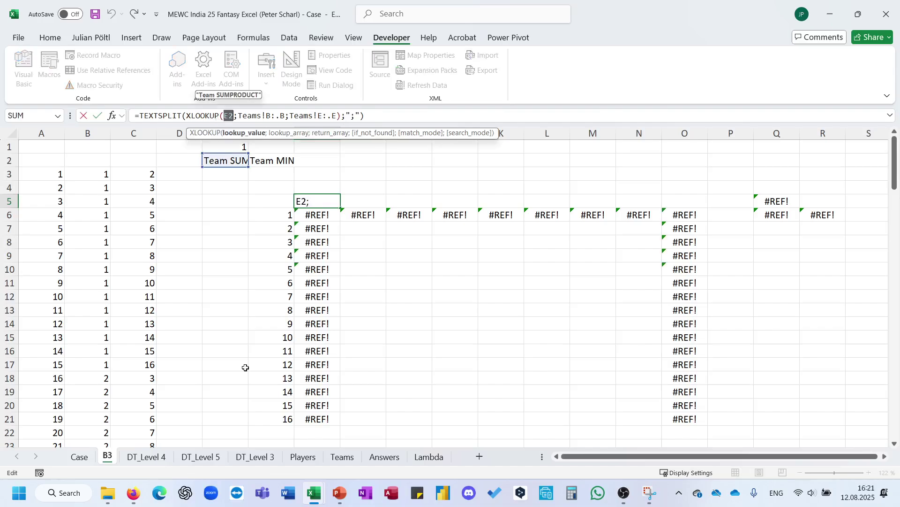
{"action": "key", "text": "Escape"}
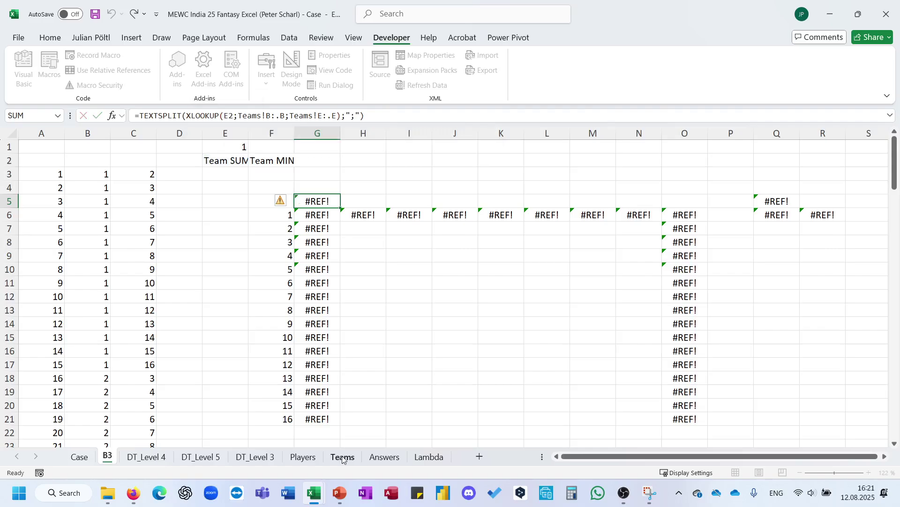
Step: Check the column layout on the Teams sheet and set G5's XLOOKUP to search Teams!A:.A and return Teams!D:.D
{"action": "left_click", "coordinate": [343, 458]}
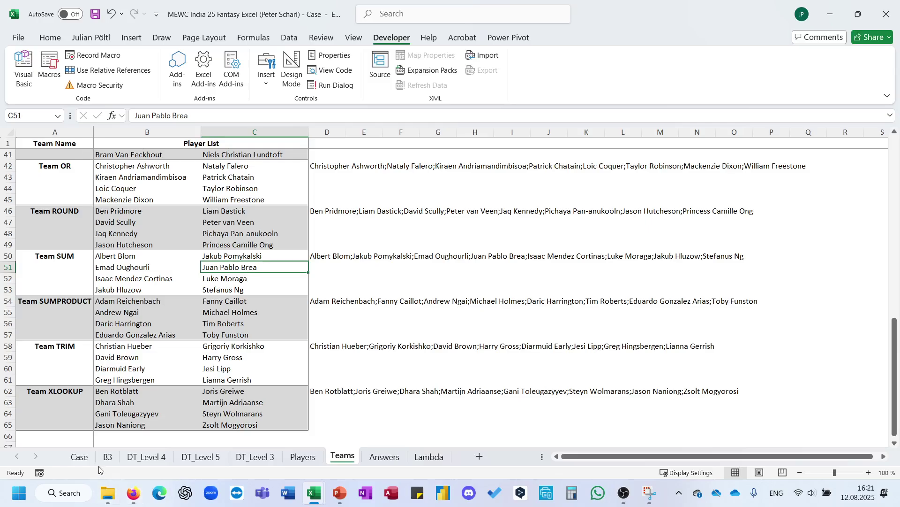
{"action": "left_click", "coordinate": [220, 460]}
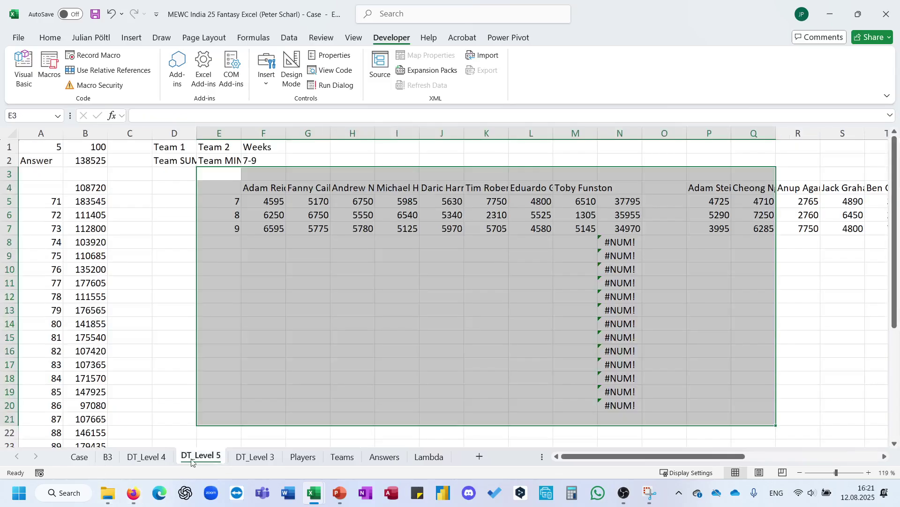
{"action": "left_click", "coordinate": [107, 457]}
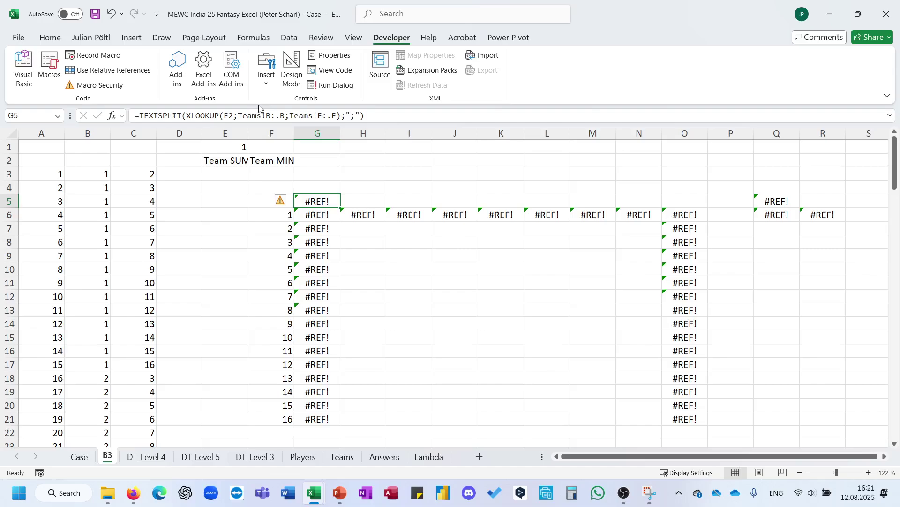
{"action": "double_click", "coordinate": [269, 115]}
{"action": "type", "text": "A"}
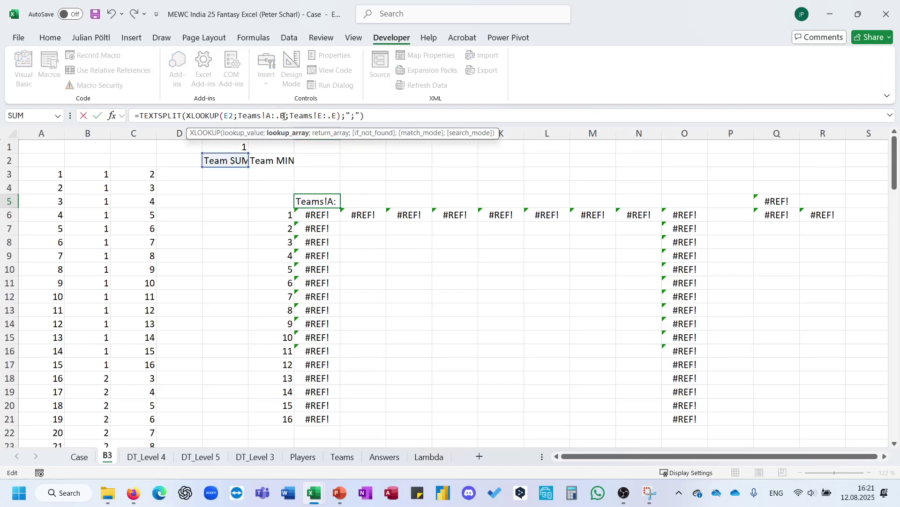
{"action": "left_click", "coordinate": [279, 118]}
{"action": "key", "text": "Delete"}
{"action": "type", "text": "A"}
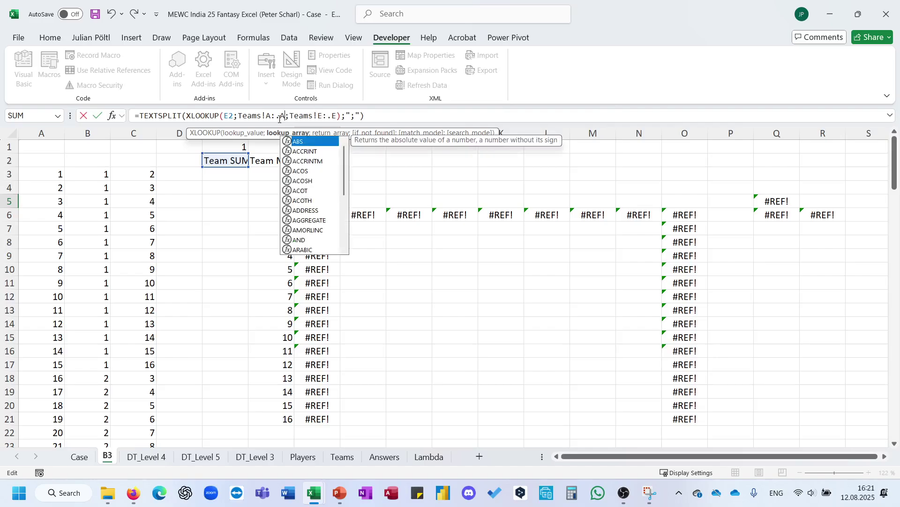
{"action": "left_click", "coordinate": [319, 118]}
{"action": "key", "text": "Delete"}
{"action": "type", "text": "D"}
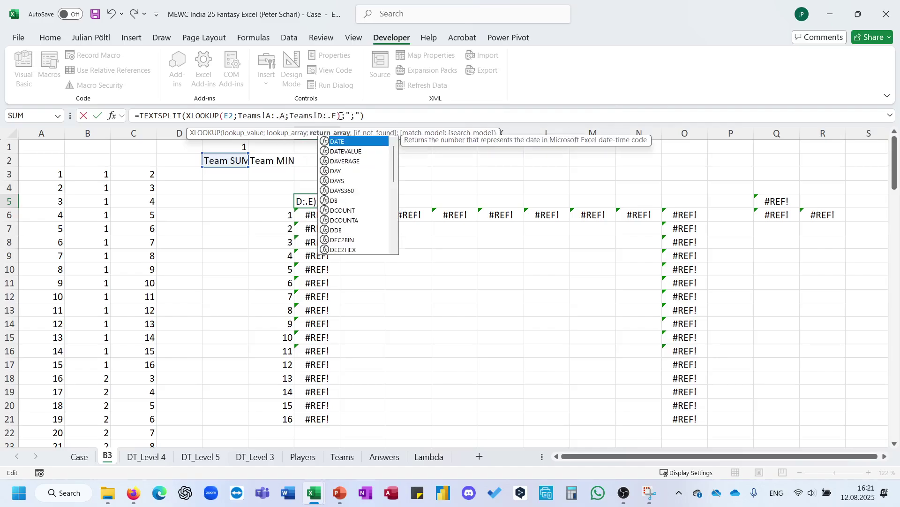
{"action": "left_click", "coordinate": [340, 116]}
{"action": "key", "text": "BackSpace"}
{"action": "type", "text": "D"}
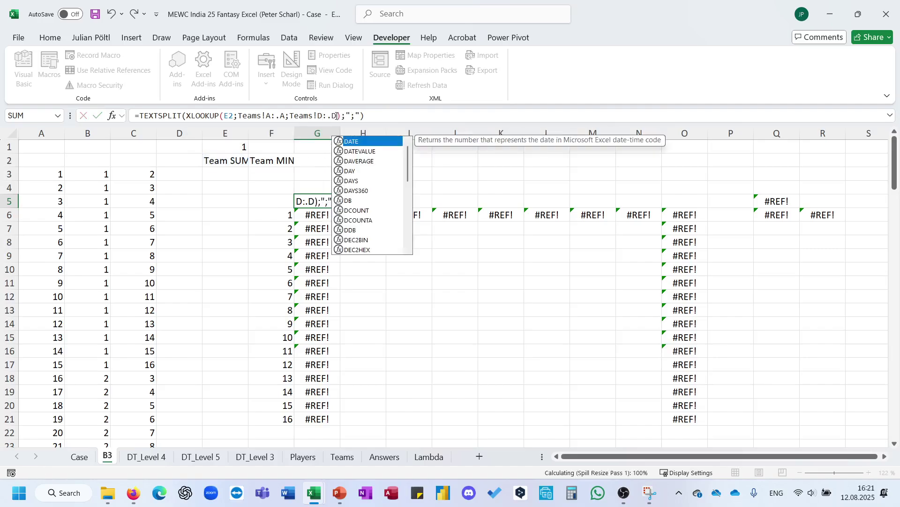
{"action": "key", "text": "Return"}
Step: Fill the weekly score formula from G6 across to N6 for all players of the first team
{"action": "left_click", "coordinate": [338, 218]}
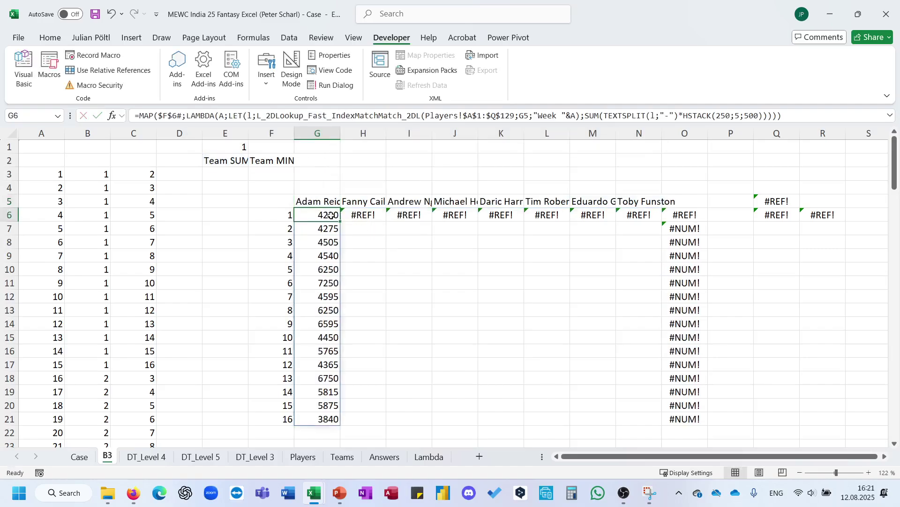
{"action": "left_click_drag", "start_coordinate": [342, 220], "coordinate": [644, 225]}
{"action": "left_click", "coordinate": [594, 269]}
Step: Set the XLOOKUP in Q5 to search Teams!A:.A and return Teams!D:.D for the second team's players
{"action": "scroll", "coordinate": [563, 248], "scroll_direction": "right", "scroll_amount": 6}
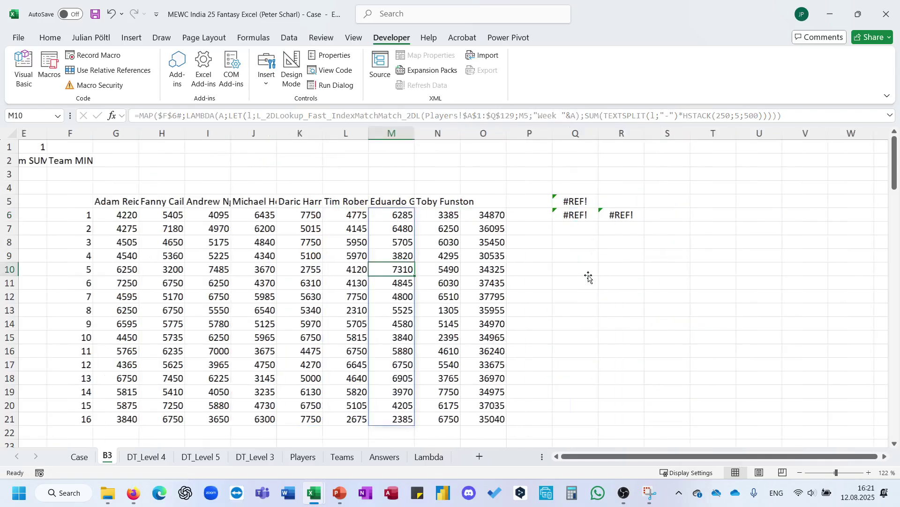
{"action": "left_click", "coordinate": [488, 203]}
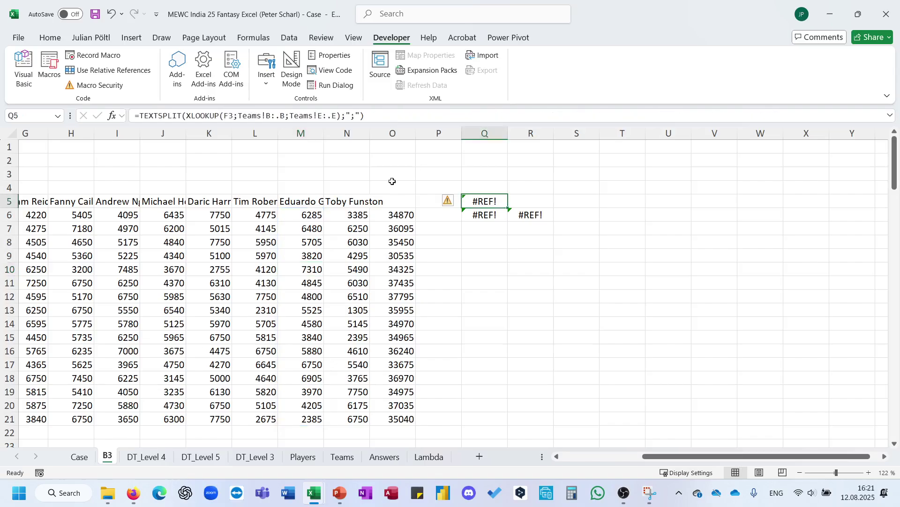
{"action": "left_click", "coordinate": [277, 119]}
{"action": "key", "text": "BackSpace"}
{"action": "key", "text": "BackSpace"}
{"action": "type", "text": "A:"}
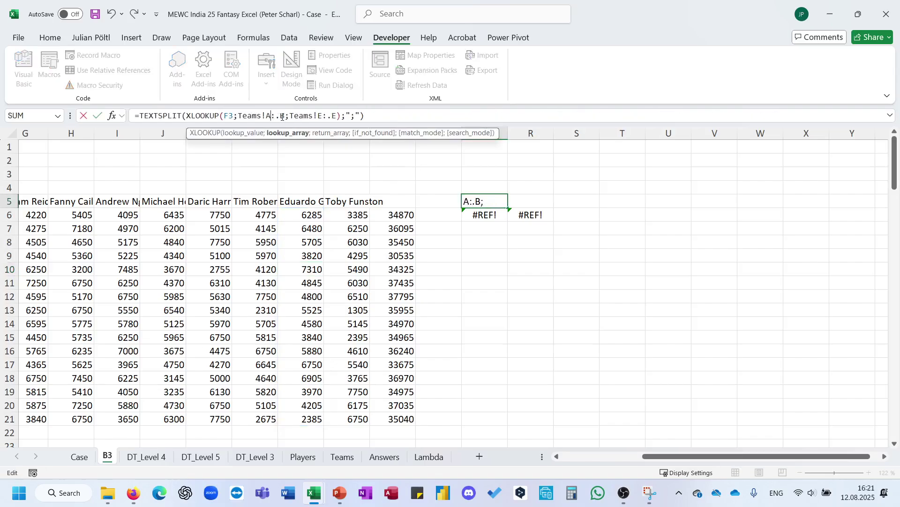
{"action": "key", "text": "BackSpace"}
{"action": "type", "text": "A"}
{"action": "left_click_drag", "start_coordinate": [317, 116], "coordinate": [335, 116]}
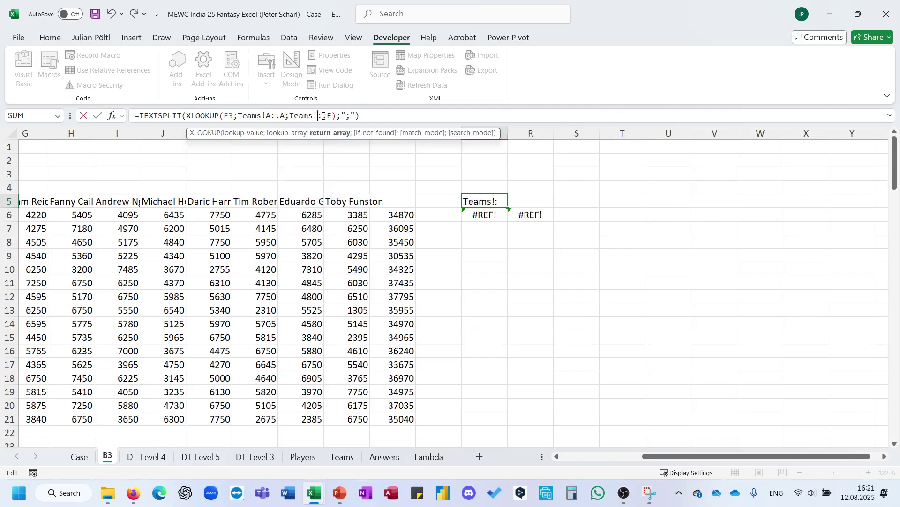
{"action": "type", "text": "D:.D"}
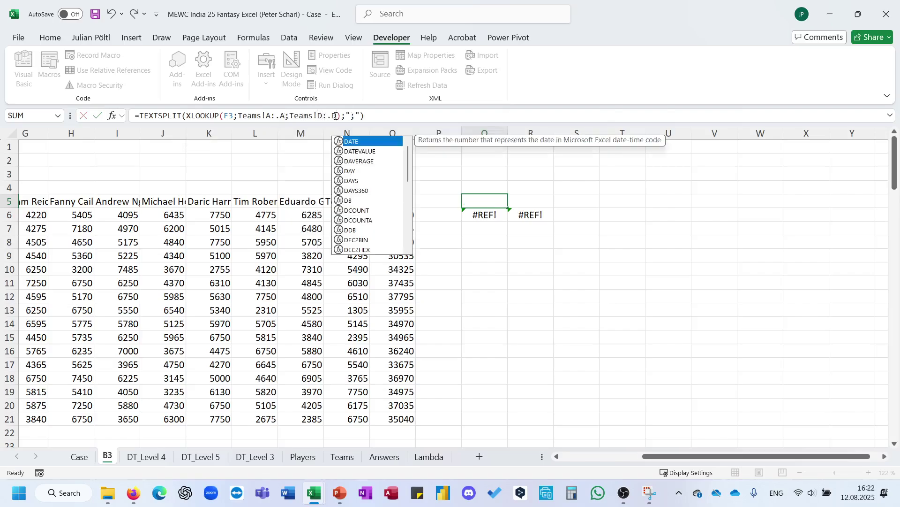
{"action": "key", "text": "Return"}
{"action": "key", "text": "Up"}
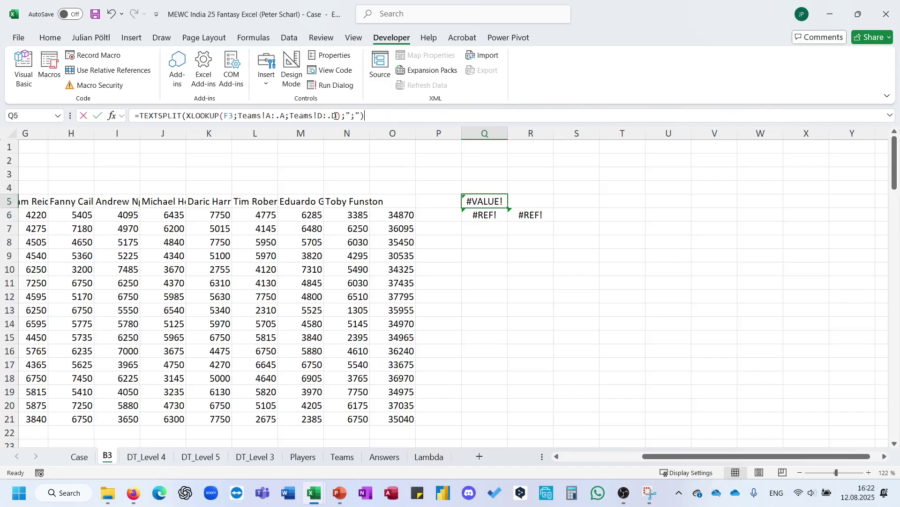
Step: Change the lookup value in Q5's player-list formula to the second team name in F2
{"action": "left_click", "coordinate": [336, 116]}
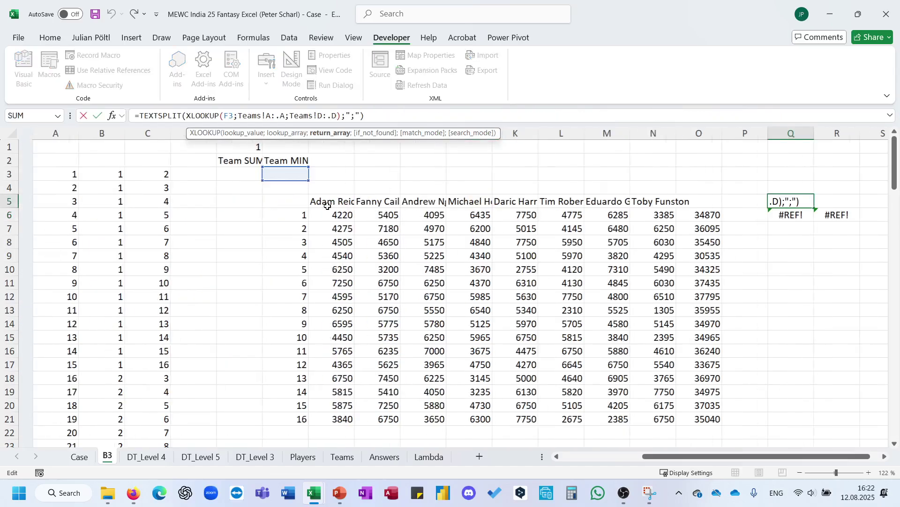
{"action": "left_click_drag", "start_coordinate": [262, 182], "coordinate": [261, 164]}
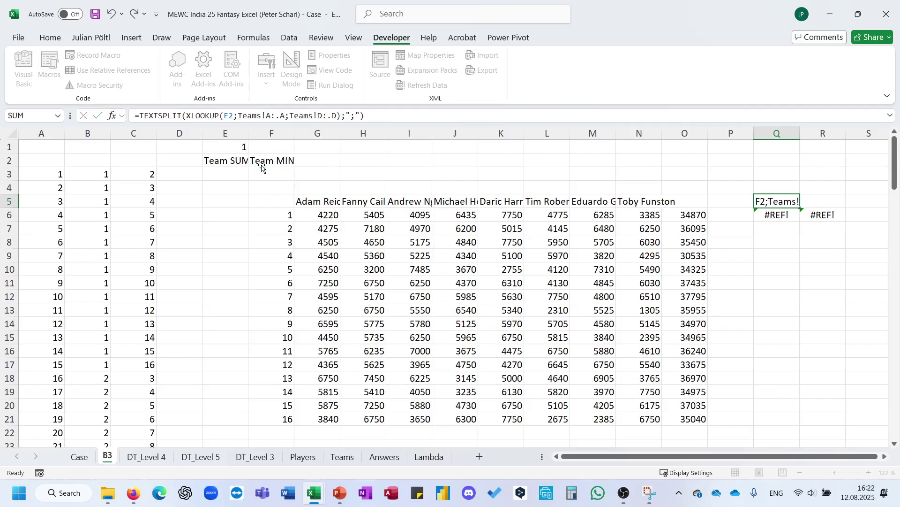
{"action": "key", "text": "Return"}
{"action": "left_click", "coordinate": [257, 116]}
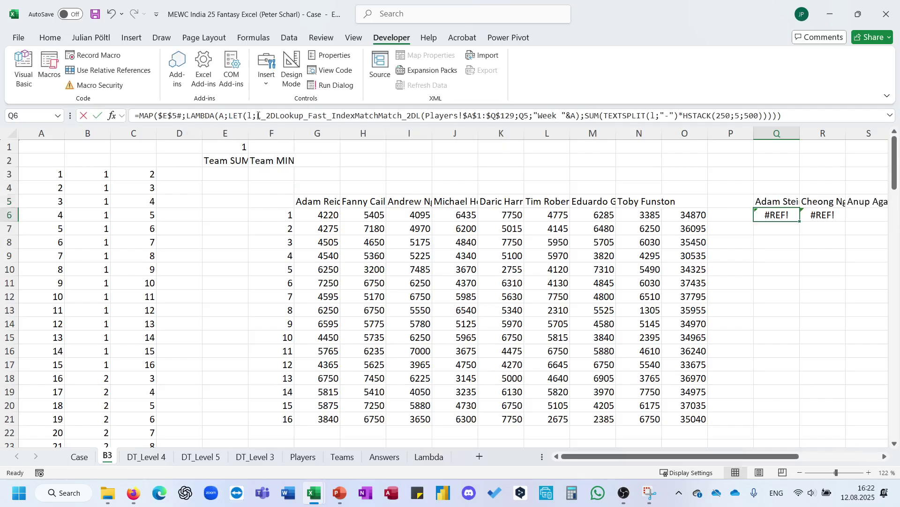
{"action": "left_click_drag", "start_coordinate": [230, 204], "coordinate": [263, 214]}
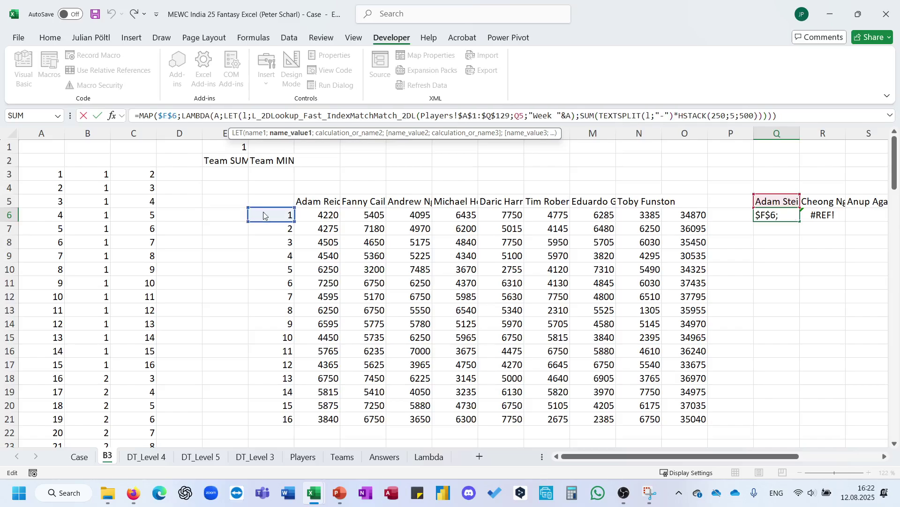
{"action": "key", "text": "End"}
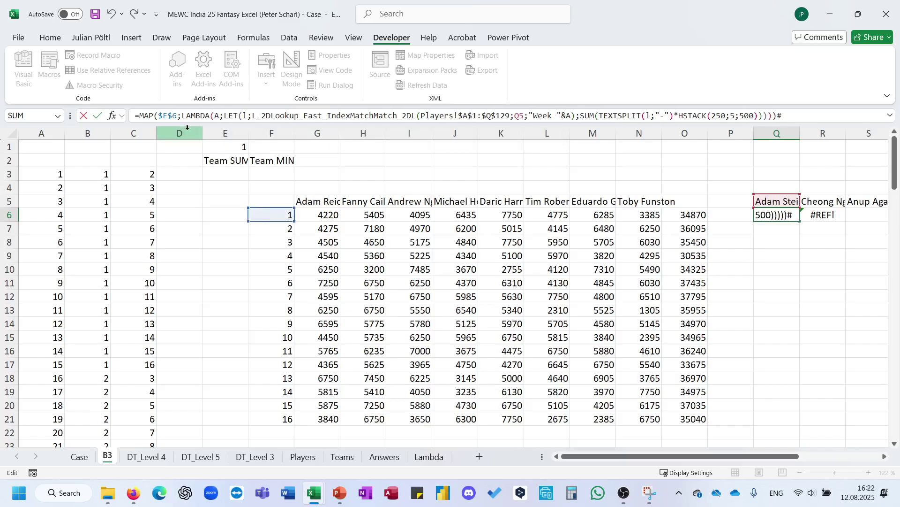
{"action": "key", "text": "Escape"}
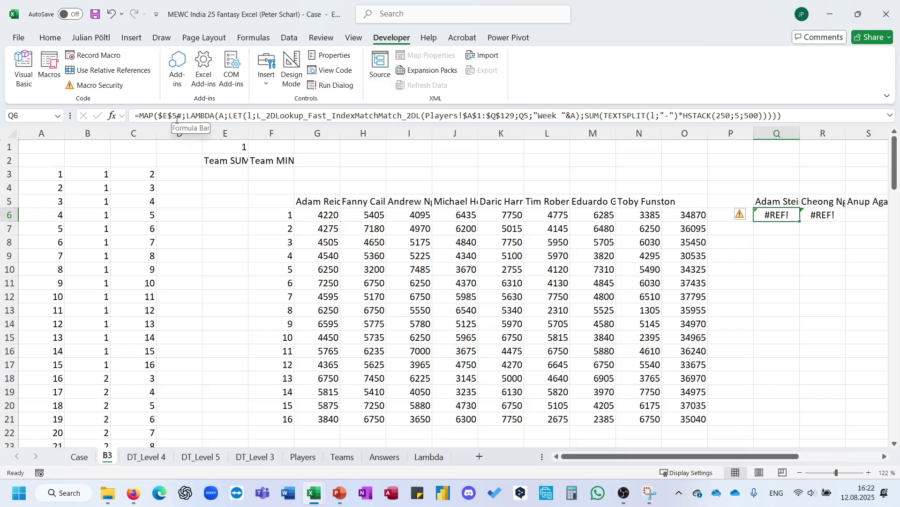
Step: Point the MAP array in Q6's score formula at the week list $F$6#
{"action": "left_click", "coordinate": [185, 116]}
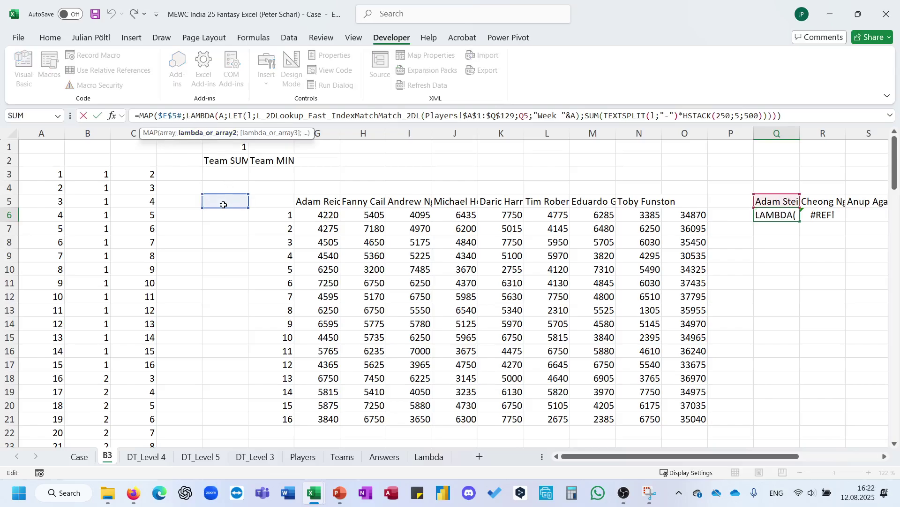
{"action": "left_click_drag", "start_coordinate": [227, 191], "coordinate": [278, 214]}
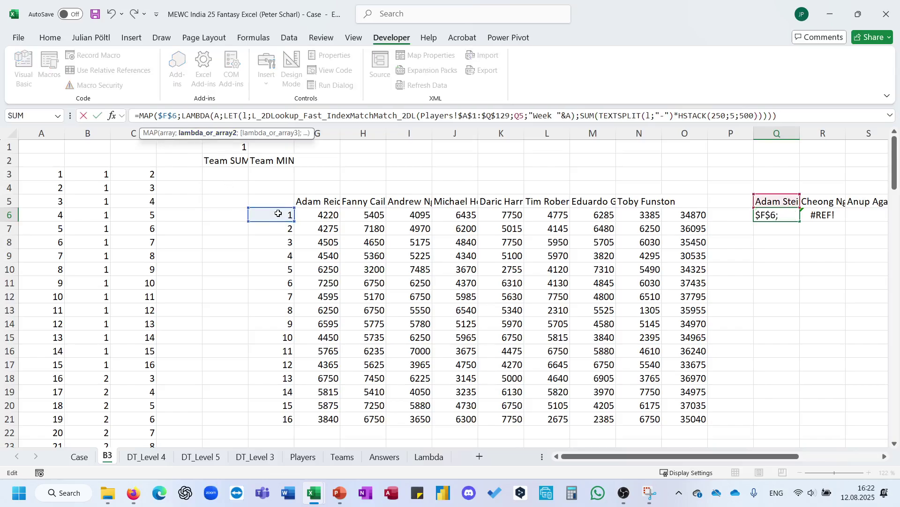
{"action": "left_click", "coordinate": [181, 116]}
{"action": "type", "text": "#"}
{"action": "key", "text": "Return"}
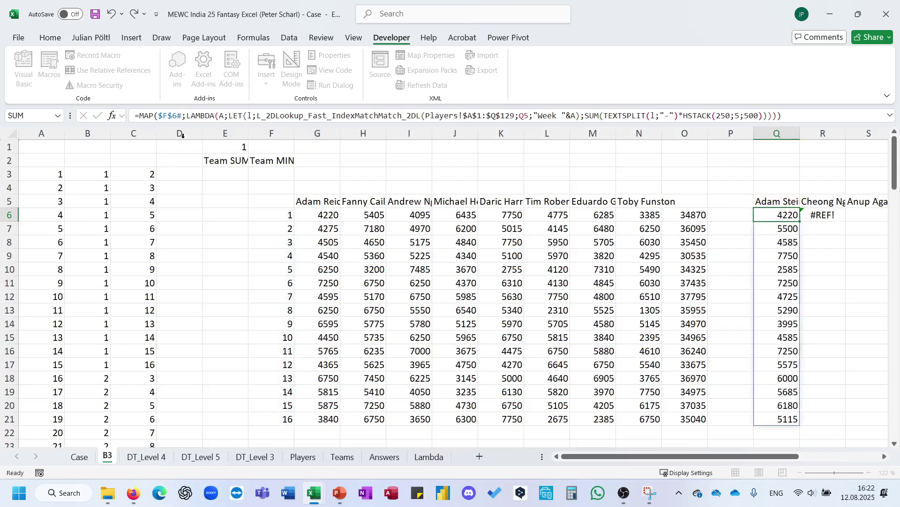
Step: Copy the weekly score formula from Q6 across to X6 for all players of the second team
{"action": "key", "text": "Up"}
{"action": "key", "text": "ctrl+c"}
{"action": "key", "text": "shift+Right"}
{"action": "key", "text": "shift+Right"}
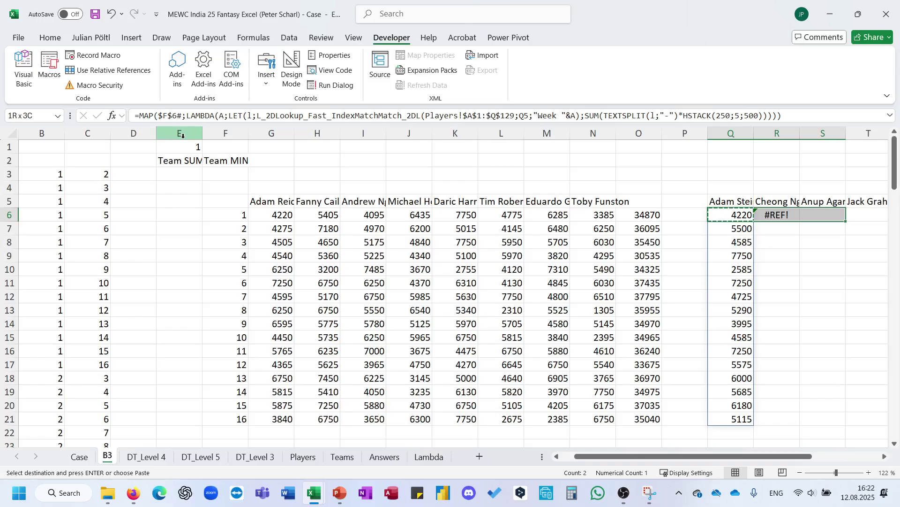
{"action": "key", "text": "shift+Right"}
{"action": "key", "text": "shift+Right"}
{"action": "key", "text": "shift+Right"}
{"action": "key", "text": "shift+Right"}
{"action": "key", "text": "shift+Right"}
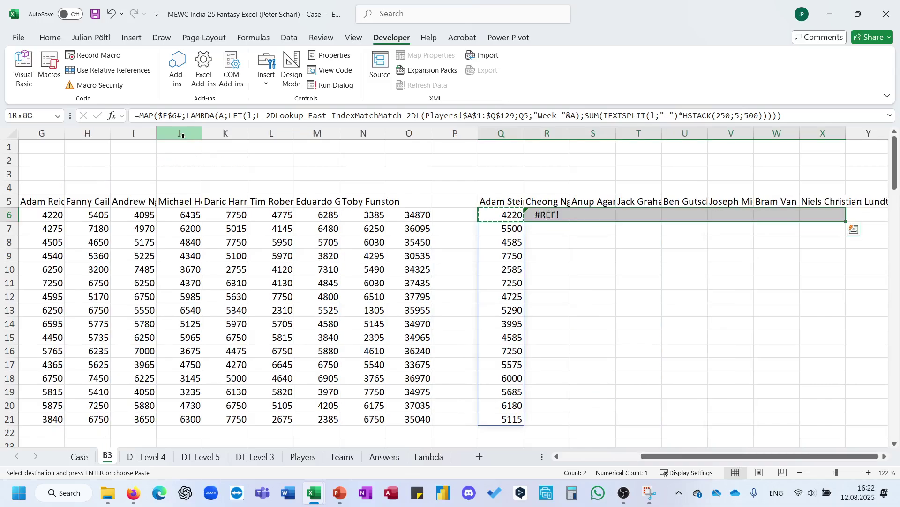
{"action": "key", "text": "Return"}
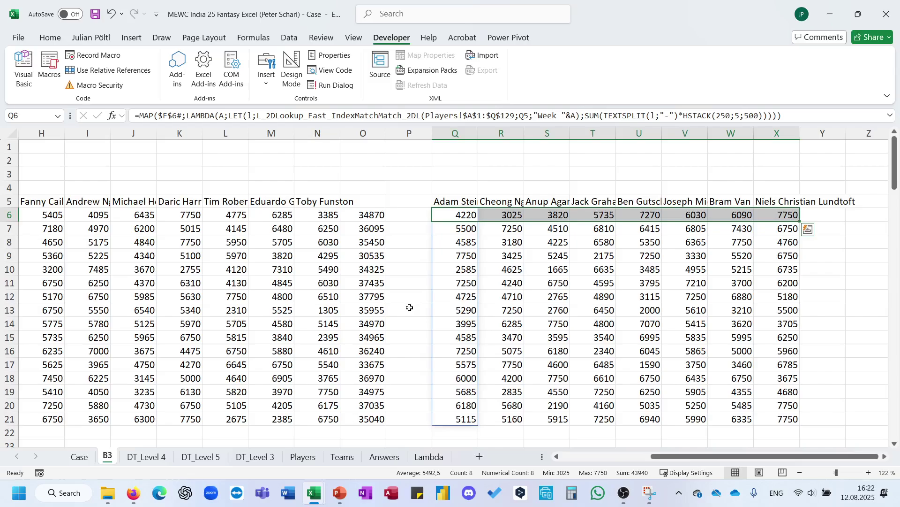
{"action": "scroll", "coordinate": [409, 307], "scroll_direction": "right", "scroll_amount": 6}
{"action": "scroll", "coordinate": [409, 306], "scroll_direction": "left", "scroll_amount": 1}
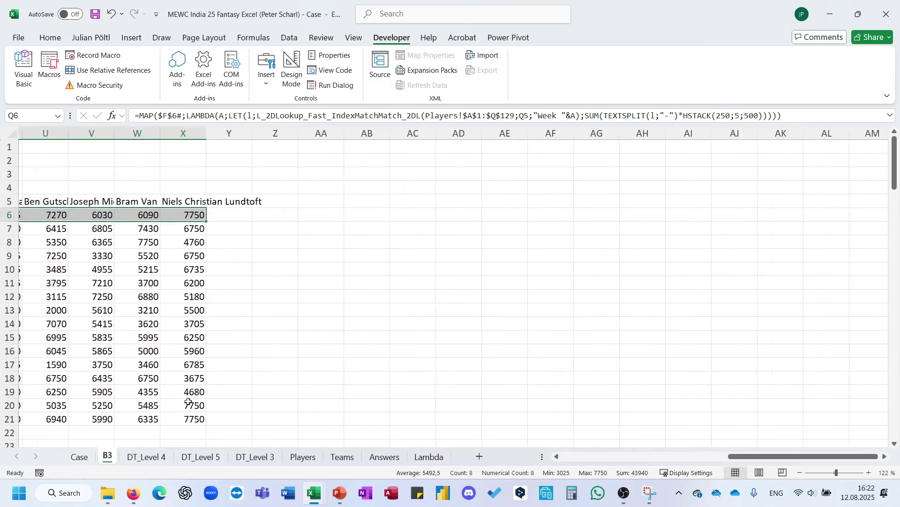
Step: Recheck the Bonus 3 question, copy the top-six sum formula from O6 to Y6 on sheet B3, and fill it down to row 21
{"action": "left_click", "coordinate": [80, 456]}
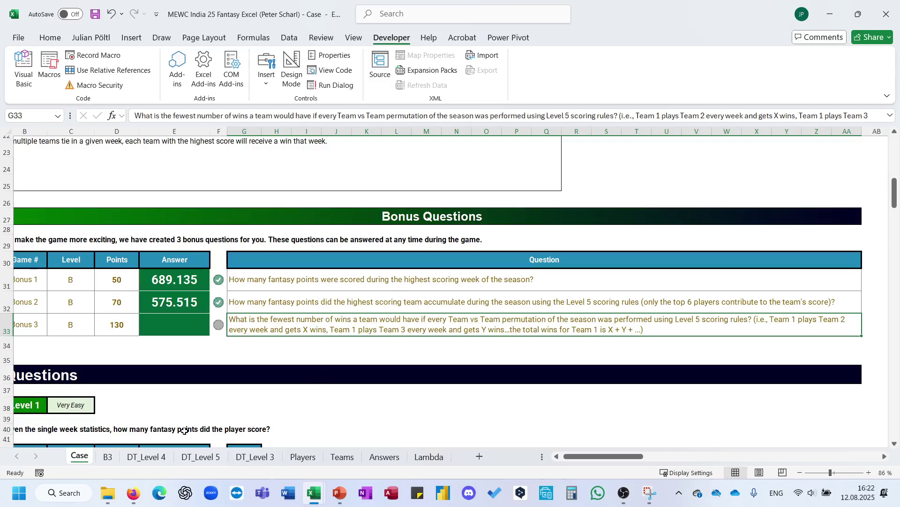
{"action": "left_click", "coordinate": [104, 461]}
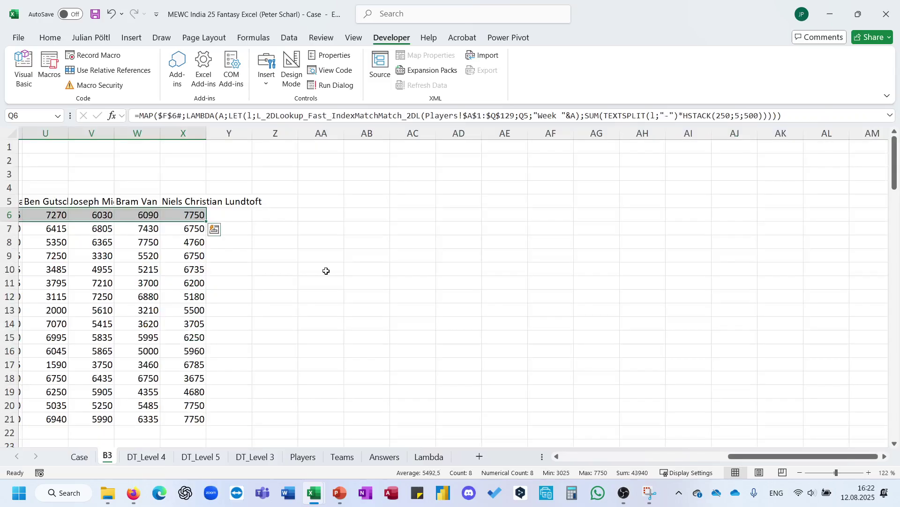
{"action": "left_click", "coordinate": [324, 218]}
{"action": "scroll", "coordinate": [325, 218], "scroll_direction": "left", "scroll_amount": 5}
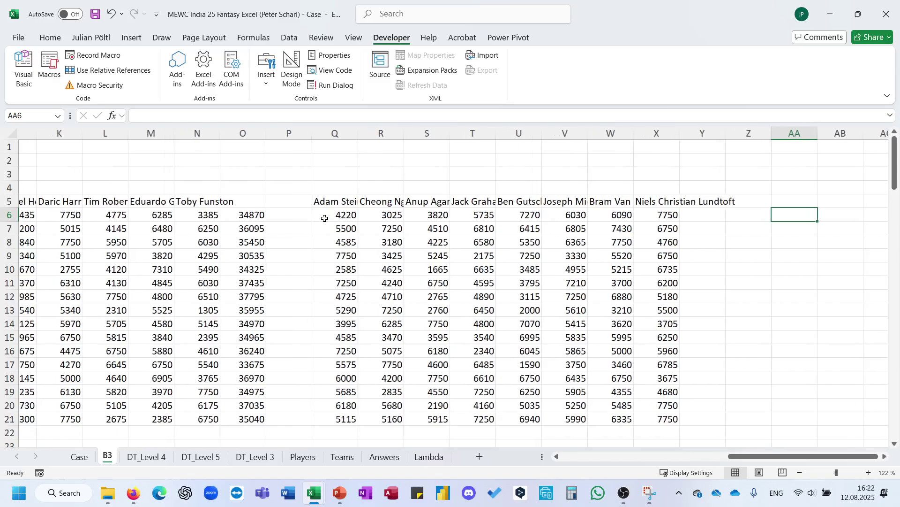
{"action": "left_click", "coordinate": [243, 215]}
{"action": "key", "text": "ctrl+c"}
{"action": "left_click", "coordinate": [693, 215]}
{"action": "key", "text": "Return"}
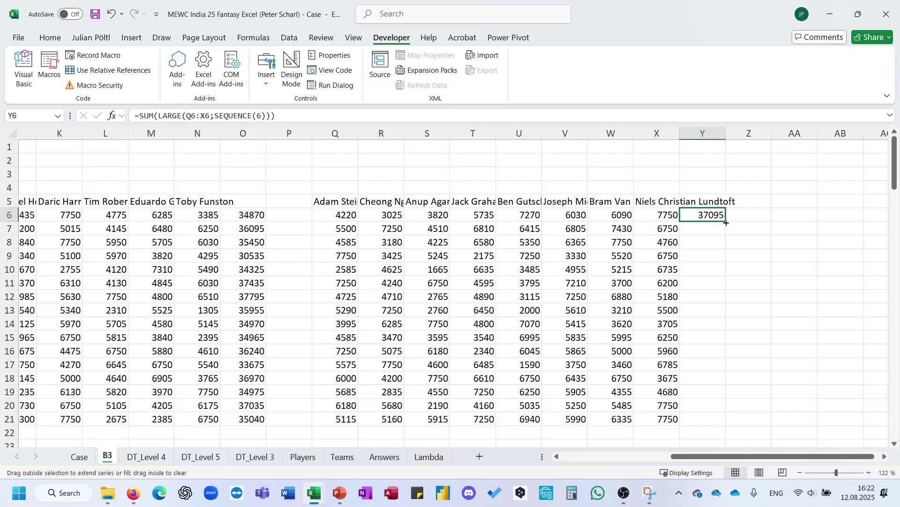
{"action": "double_click", "coordinate": [726, 223]}
Step: Enter =IF(O6:O21>=Y6:Y21;1;0) in AB6 to flag the weeks won by the first team
{"action": "left_click", "coordinate": [838, 216]}
{"action": "type", "text": "="}
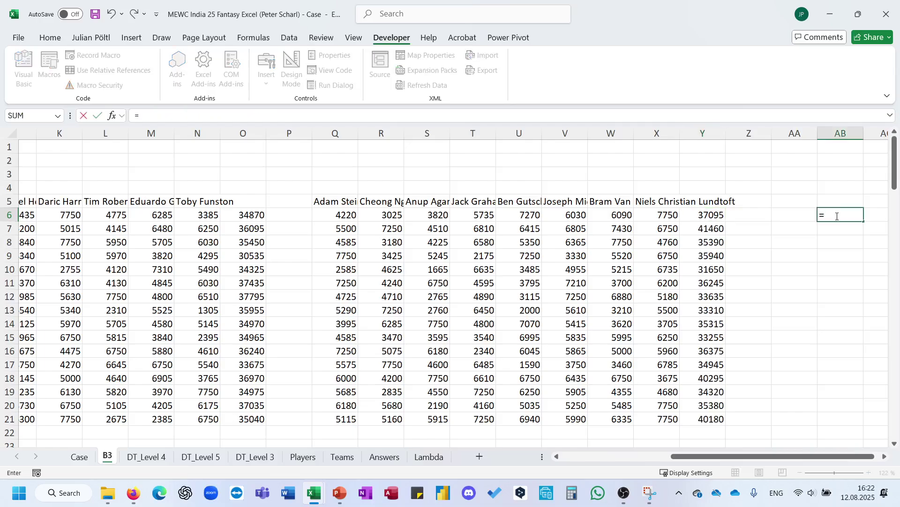
{"action": "type", "text": "IF("}
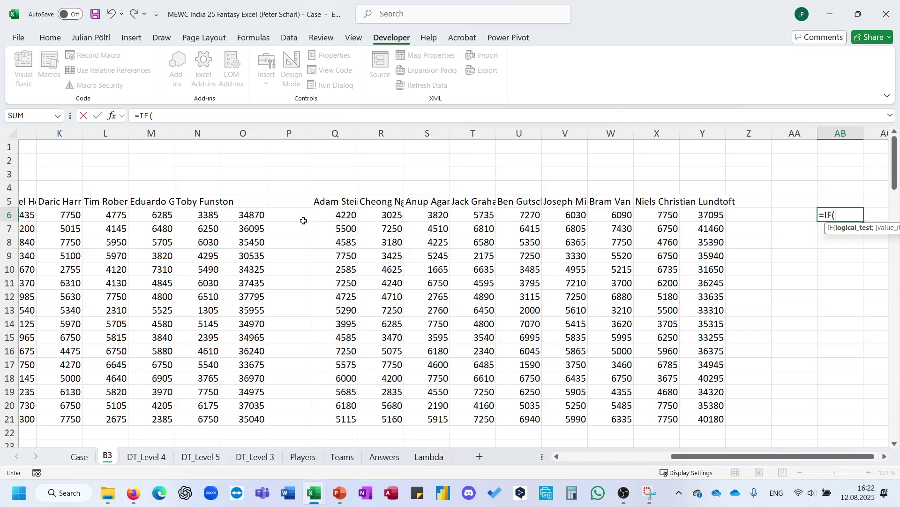
{"action": "left_click", "coordinate": [245, 217]}
{"action": "key", "text": "ctrl+shift+Down"}
{"action": "type", "text": ">"}
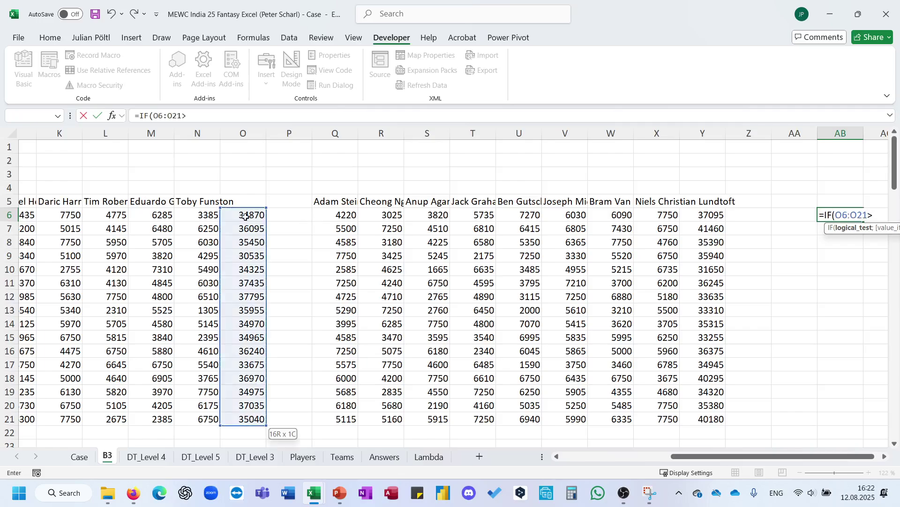
{"action": "type", "text": "="}
{"action": "left_click", "coordinate": [696, 214]}
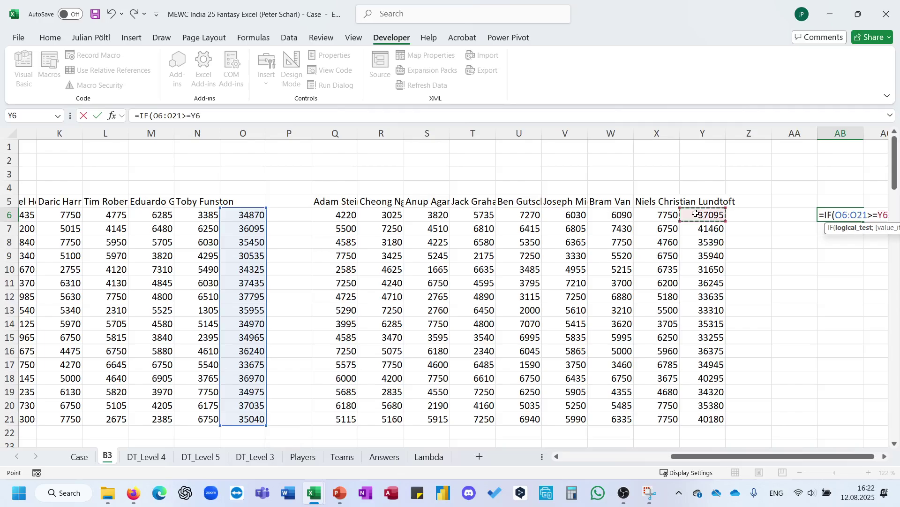
{"action": "key", "text": "ctrl+shift+Down"}
{"action": "type", "text": ";1:0"}
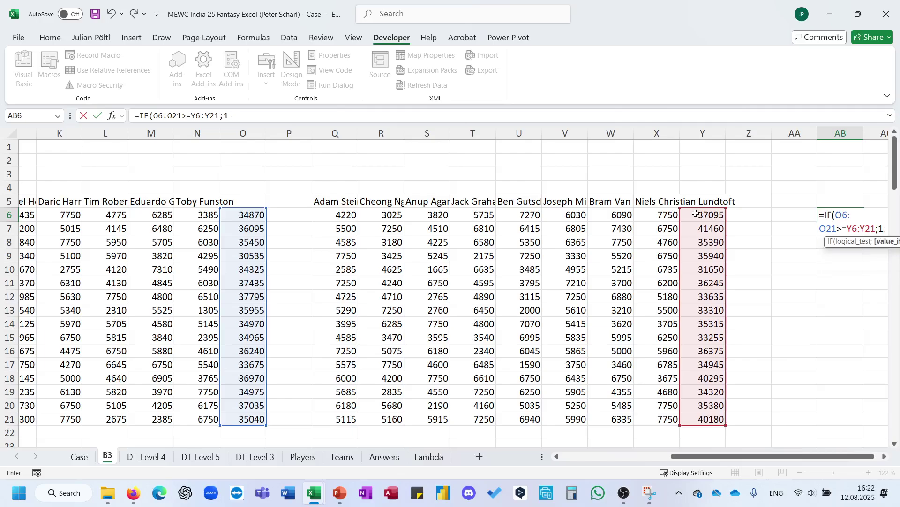
{"action": "type", "text": ";0)"}
{"action": "key", "text": "Return"}
Step: Total the first team's weekly wins in AB5 with =SUM(AB6#)
{"action": "key", "text": "shift+Return"}
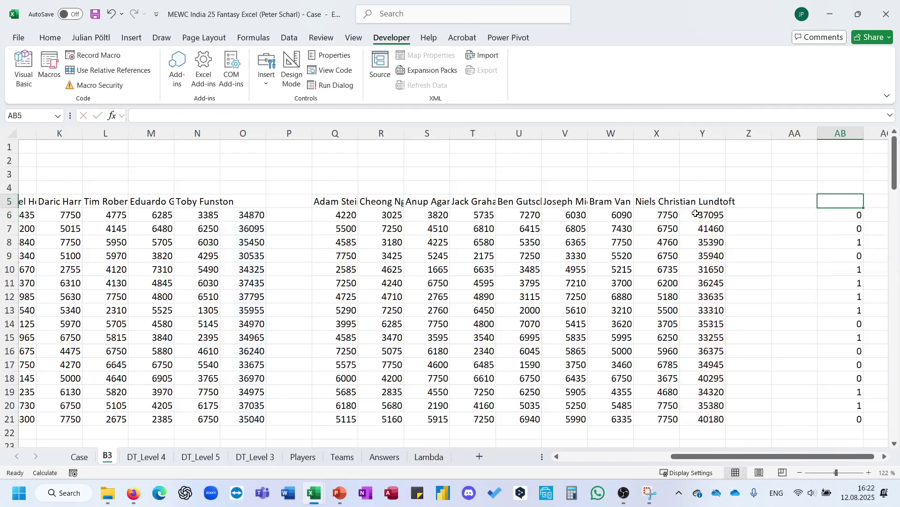
{"action": "type", "text": "=sum"}
{"action": "key", "text": "Tab"}
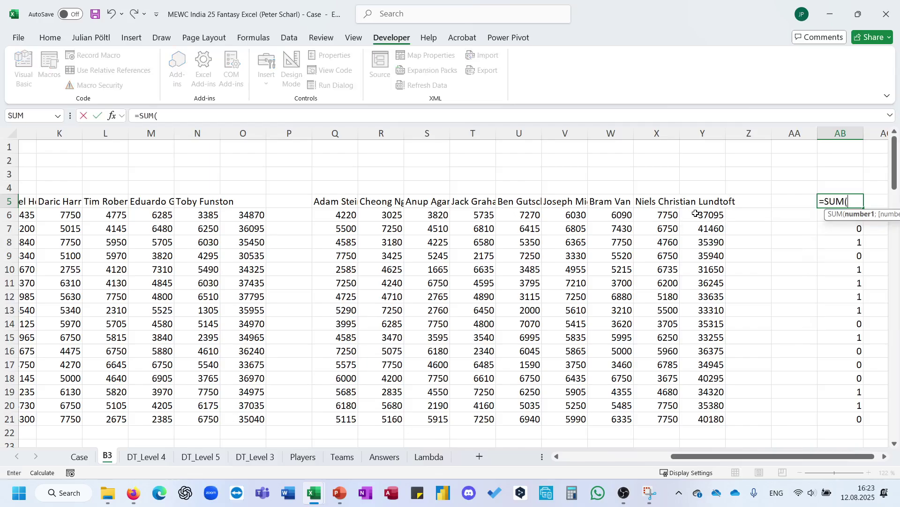
{"action": "key", "text": "Down"}
{"action": "key", "text": "ctrl+Return"}
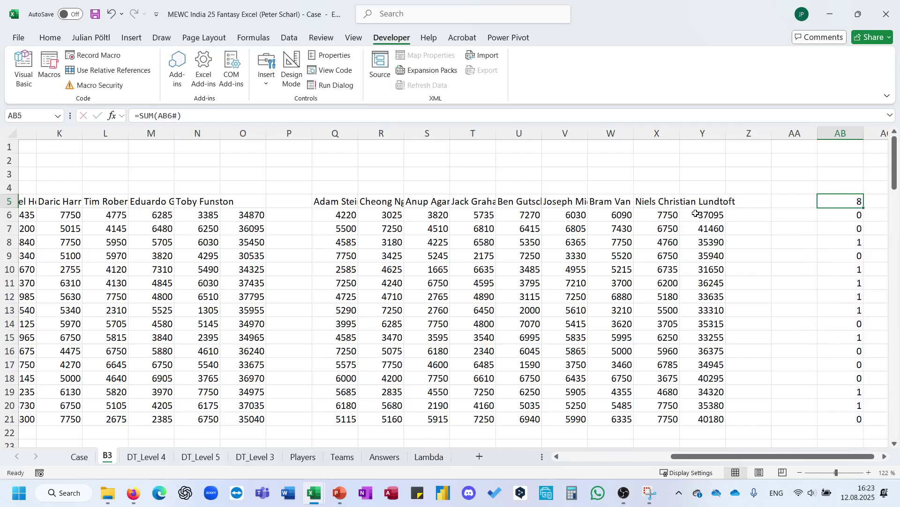
Step: Generate the 120 pairing numbers below the score tables with =SEQUENCE(120) in G29
{"action": "scroll", "coordinate": [696, 213], "scroll_direction": "left", "scroll_amount": 5}
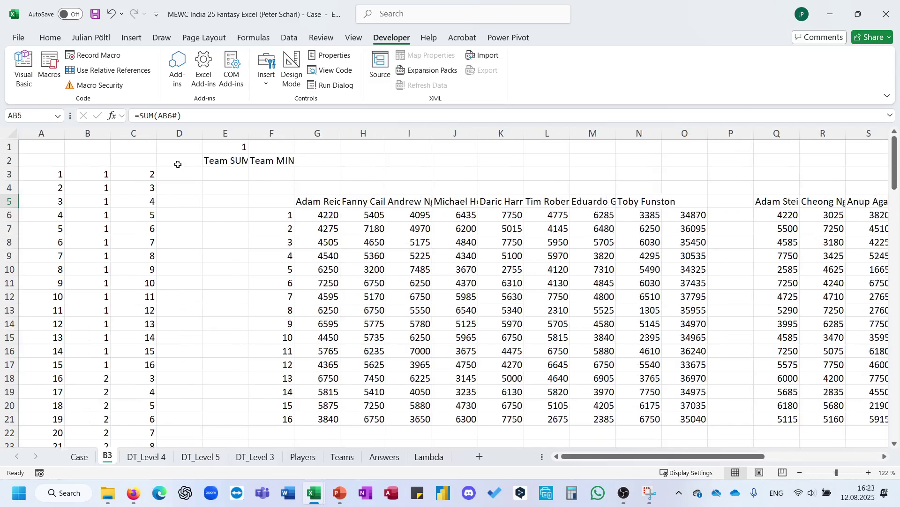
{"action": "scroll", "coordinate": [178, 164], "scroll_direction": "down", "scroll_amount": 7}
{"action": "left_click", "coordinate": [298, 258]}
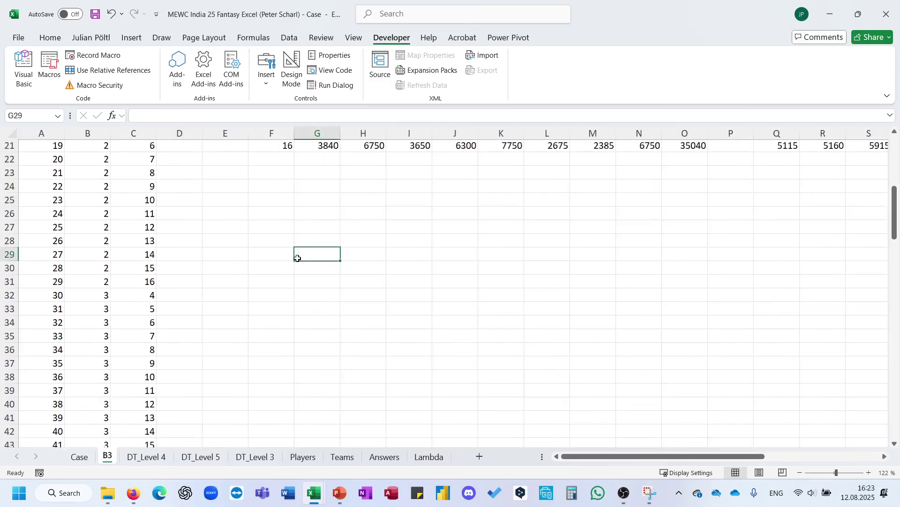
{"action": "type", "text": "=se"}
{"action": "key", "text": "Up"}
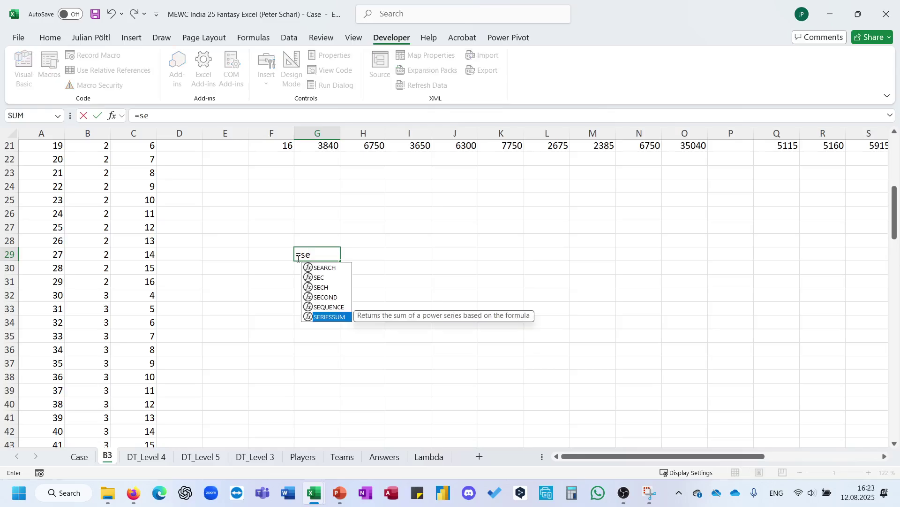
{"action": "key", "text": "Up"}
{"action": "key", "text": "Tab"}
{"action": "type", "text": "120)"}
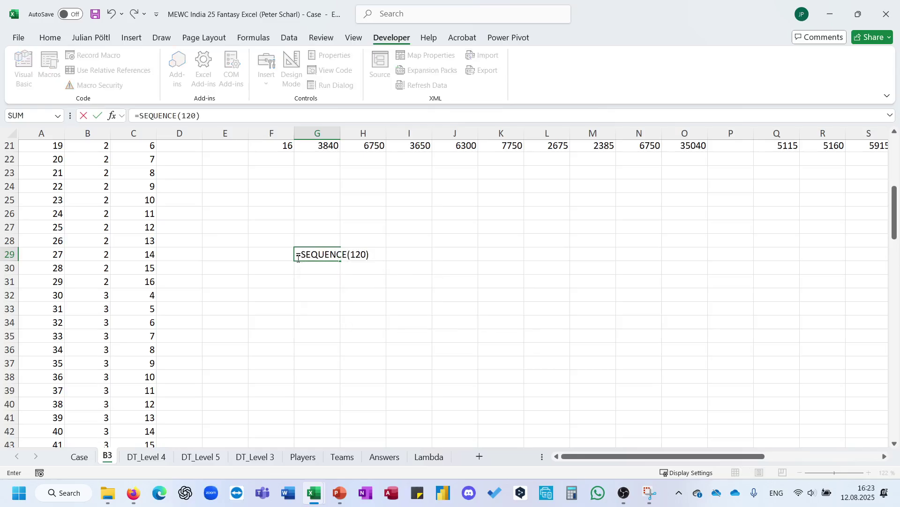
{"action": "key", "text": "ctrl+Return"}
Step: Link H28, above the column beside the pairing numbers, to the win total in AB5
{"action": "key", "text": "Up"}
{"action": "key", "text": "Right"}
{"action": "type", "text": "="}
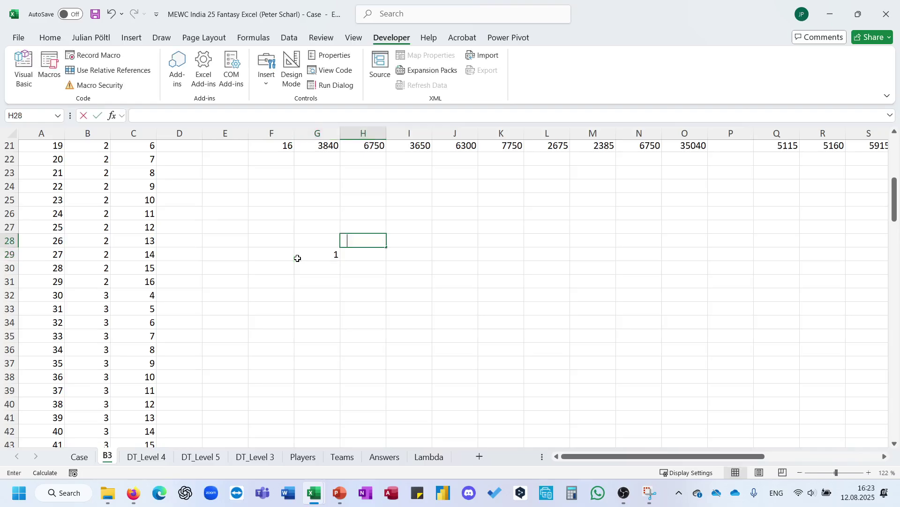
{"action": "scroll", "coordinate": [494, 266], "scroll_direction": "up", "scroll_amount": 7}
{"action": "scroll", "coordinate": [494, 266], "scroll_direction": "right", "scroll_amount": 5}
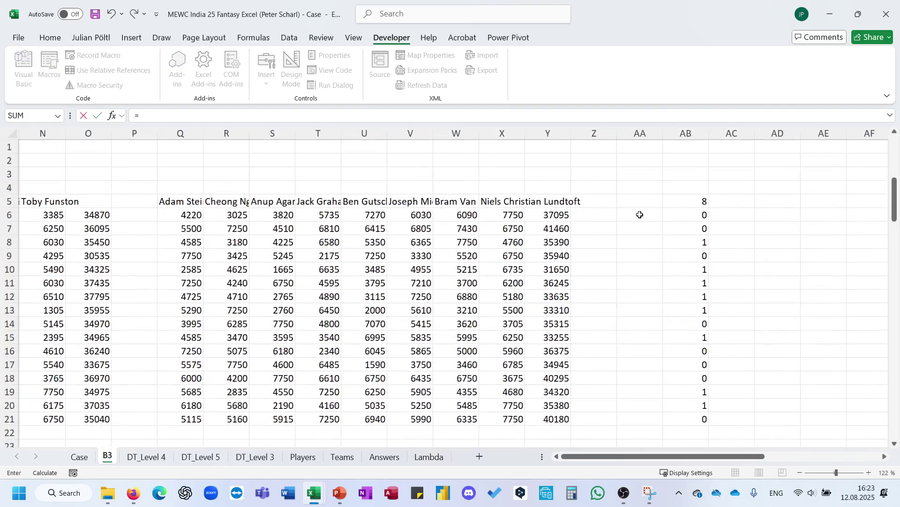
{"action": "left_click", "coordinate": [675, 202]}
{"action": "key", "text": "Return"}
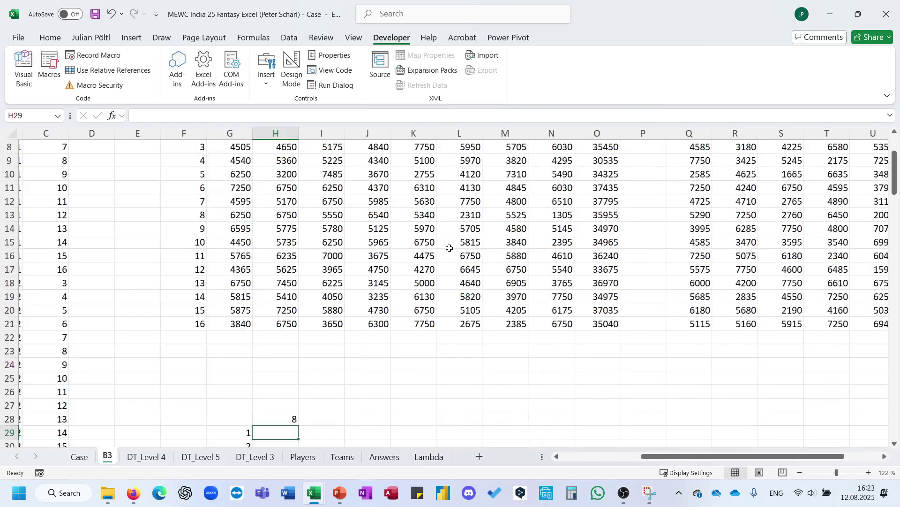
Step: Try to calculate the wins for all 120 pairings with a one-variable Data Table from G28, using E1 as the column input cell
{"action": "scroll", "coordinate": [449, 247], "scroll_direction": "up", "scroll_amount": 3}
{"action": "scroll", "coordinate": [450, 249], "scroll_direction": "down", "scroll_amount": 6}
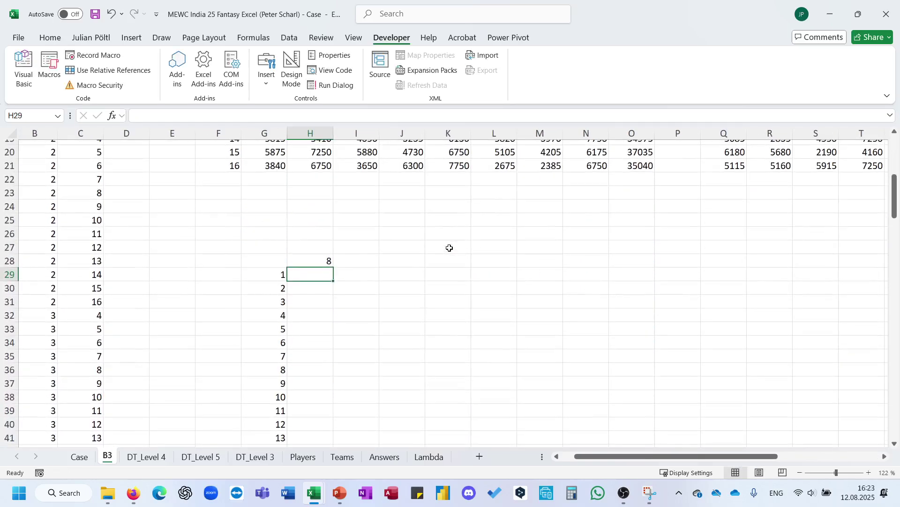
{"action": "left_click", "coordinate": [272, 261]}
{"action": "key", "text": "shift+Right"}
{"action": "key", "text": "ctrl+shift+Down"}
{"action": "key", "text": "ctrl+shift+Down"}
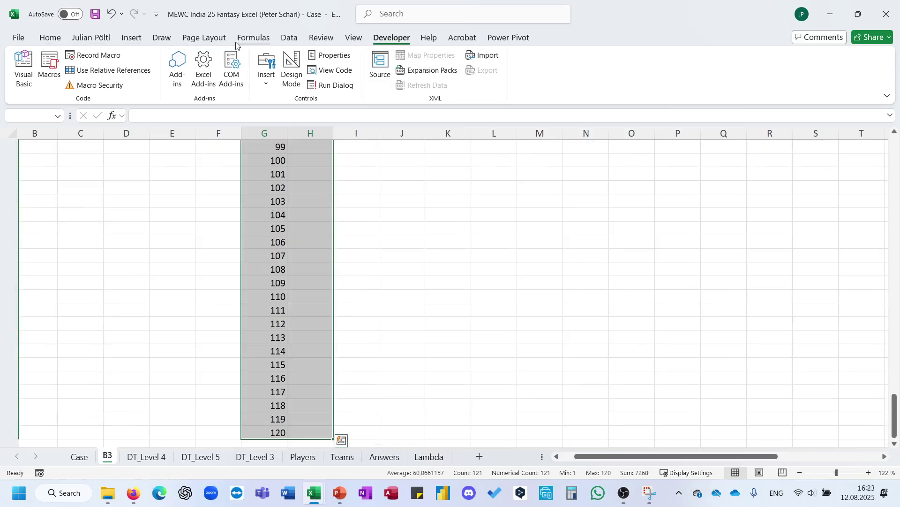
{"action": "left_click", "coordinate": [287, 39]}
{"action": "left_click", "coordinate": [691, 81]}
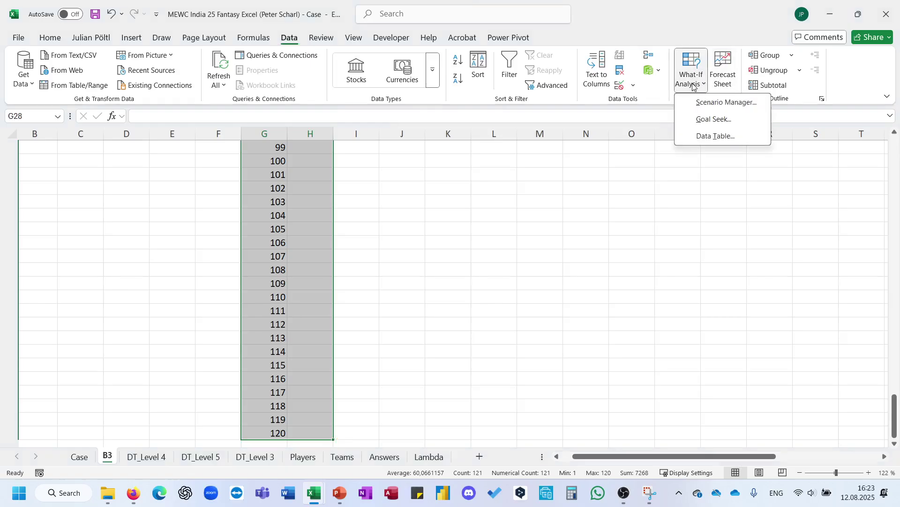
{"action": "left_click", "coordinate": [698, 136]}
{"action": "scroll", "coordinate": [465, 221], "scroll_direction": "up", "scroll_amount": 3}
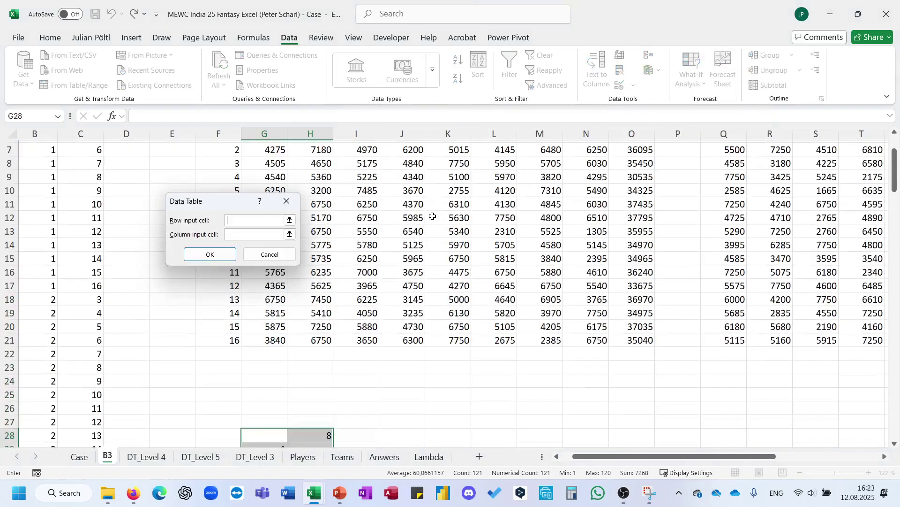
{"action": "left_click", "coordinate": [271, 234]}
{"action": "scroll", "coordinate": [396, 213], "scroll_direction": "up", "scroll_amount": 2}
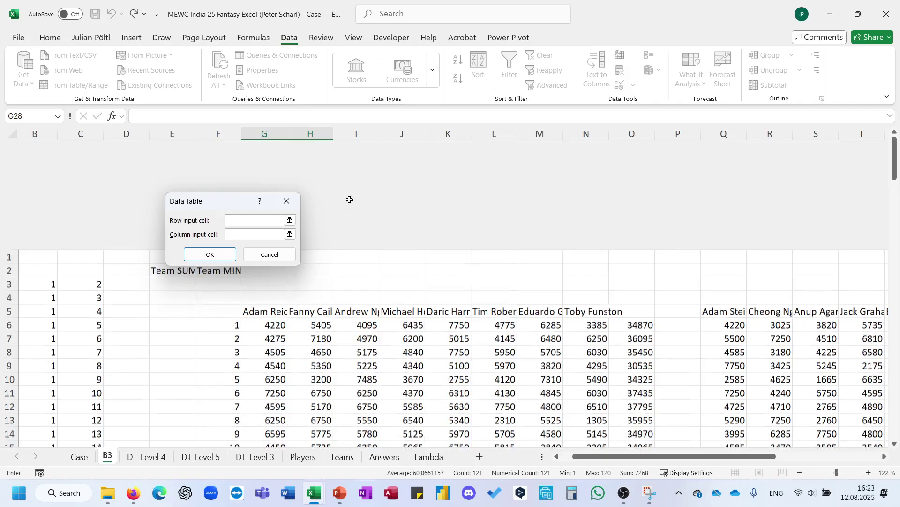
{"action": "left_click", "coordinate": [175, 150]}
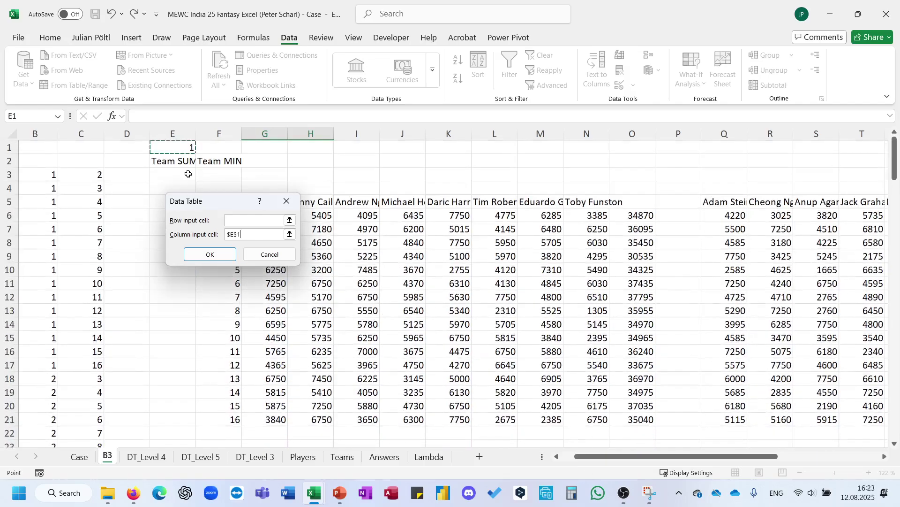
{"action": "left_click", "coordinate": [210, 254]}
{"action": "scroll", "coordinate": [331, 319], "scroll_direction": "down", "scroll_amount": 5}
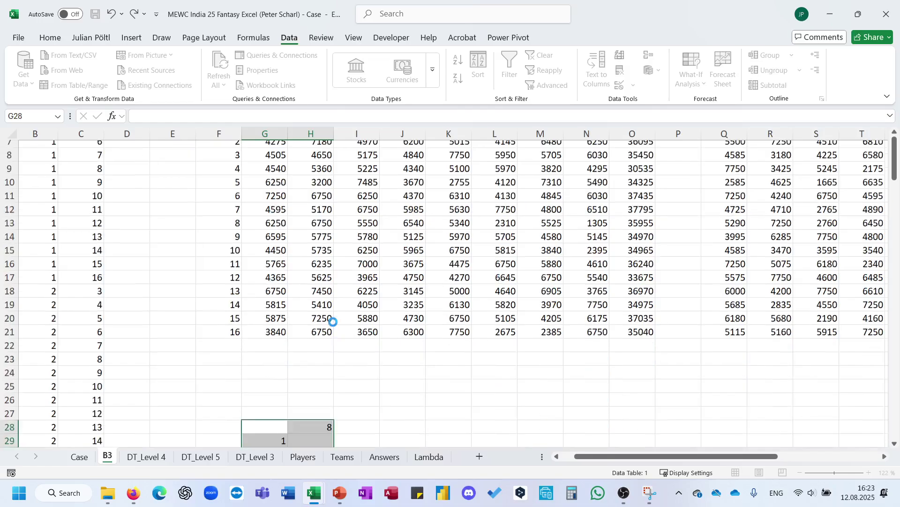
{"action": "scroll", "coordinate": [333, 323], "scroll_direction": "down", "scroll_amount": 2}
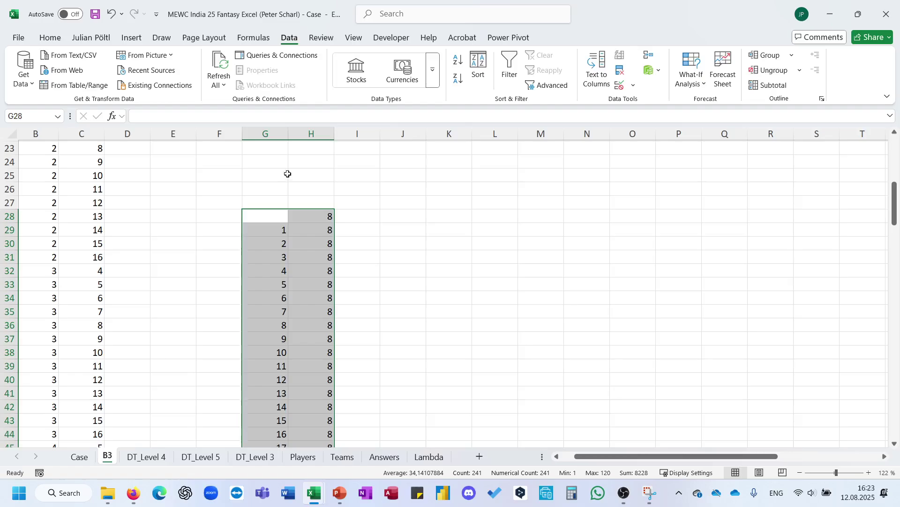
Step: Delete the Data Table results from H29 downward, keeping the pairing numbers and the linked total in H28
{"action": "left_click", "coordinate": [318, 230]}
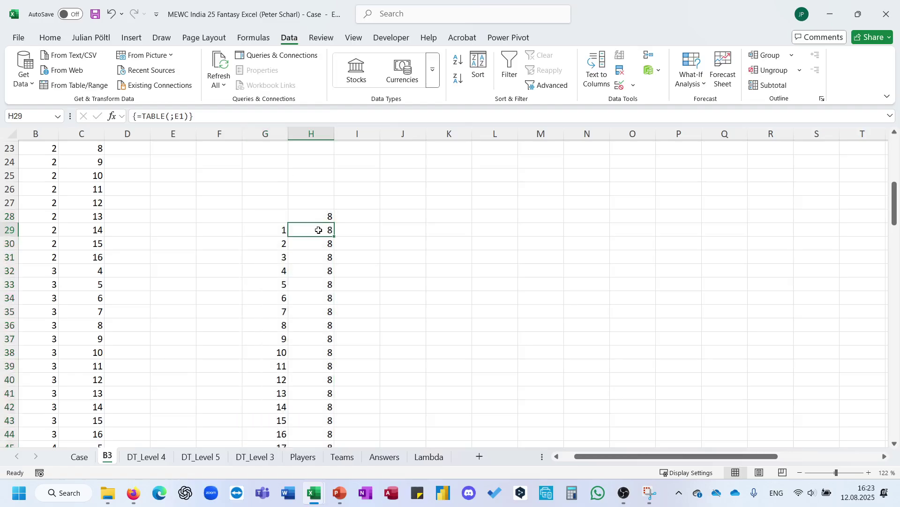
{"action": "key", "text": "ctrl+shift+Down"}
{"action": "scroll", "coordinate": [318, 229], "scroll_direction": "up", "scroll_amount": 20}
{"action": "key", "text": "Delete"}
{"action": "left_click", "coordinate": [319, 230]}
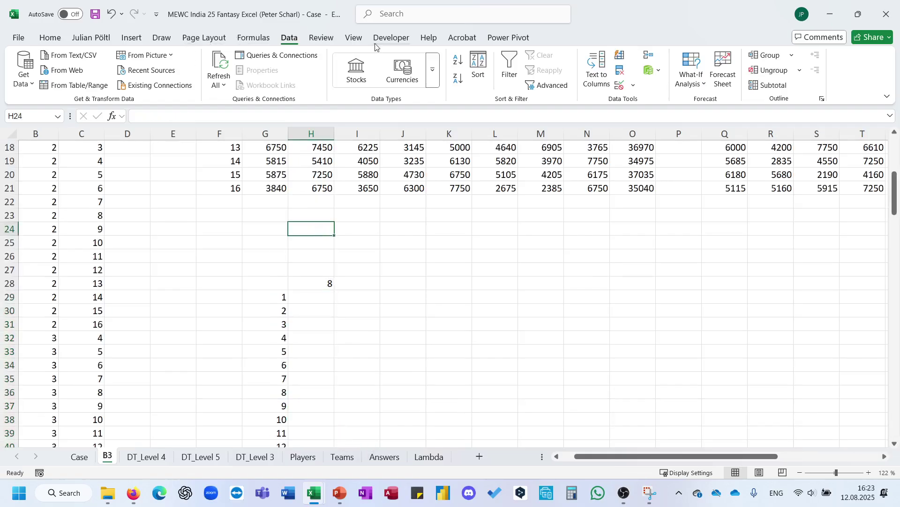
Step: Open the FillResults macro in the Visual Basic editor and move its window lower so the worksheet remains visible
{"action": "left_click", "coordinate": [391, 38]}
{"action": "left_click", "coordinate": [30, 82]}
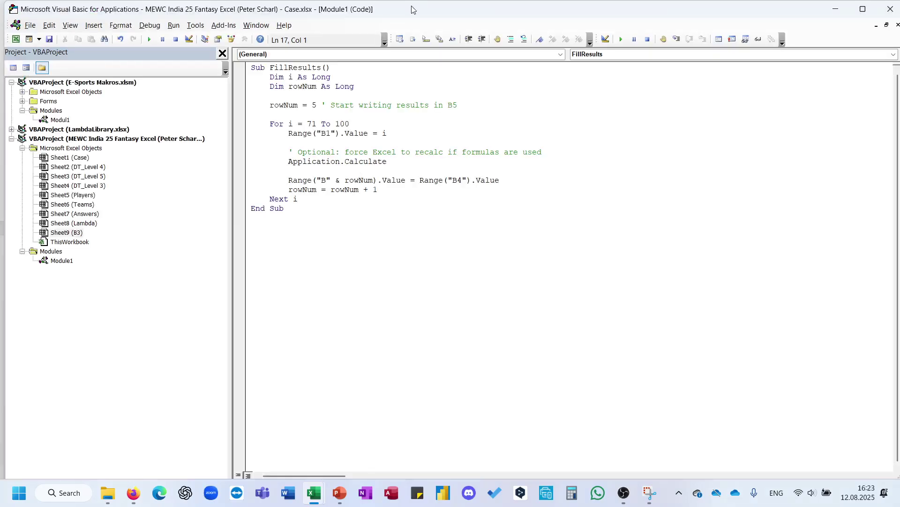
{"action": "left_click_drag", "start_coordinate": [412, 10], "coordinate": [393, 230]}
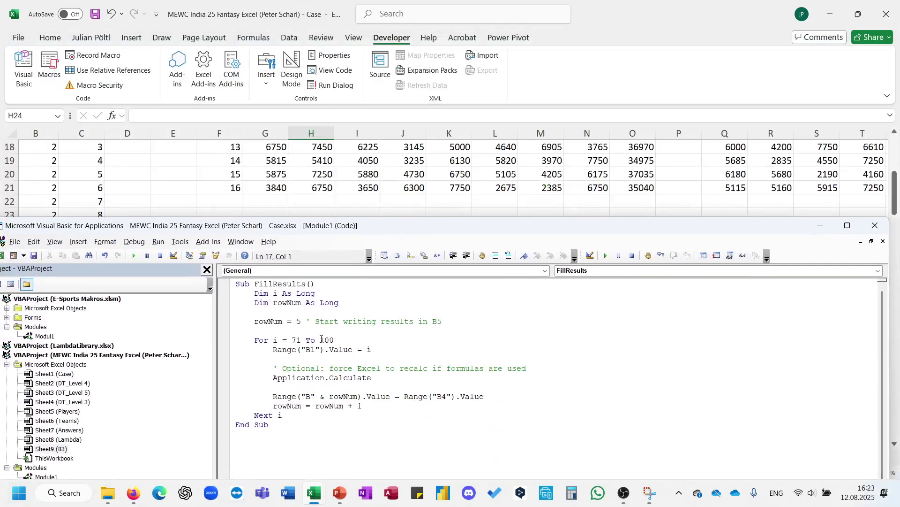
Step: Change the FillResults macro's loop to run from 1 to 120
{"action": "left_click", "coordinate": [299, 341]}
{"action": "key", "text": "BackSpace"}
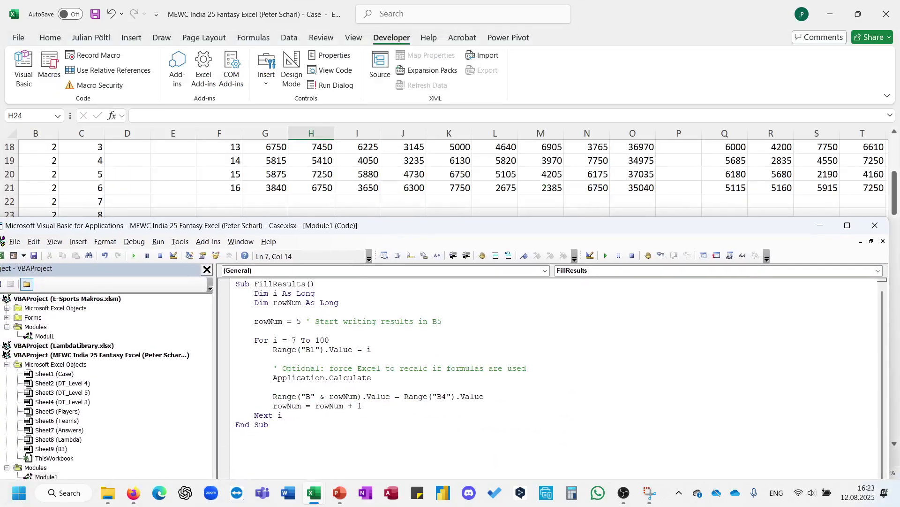
{"action": "key", "text": "BackSpace"}
{"action": "type", "text": "1"}
{"action": "double_click", "coordinate": [318, 340]}
{"action": "type", "text": "120"}
Step: Check which cell holds the pairing number on the sheet and change the macro's input cell reference to E1
{"action": "left_click", "coordinate": [292, 201]}
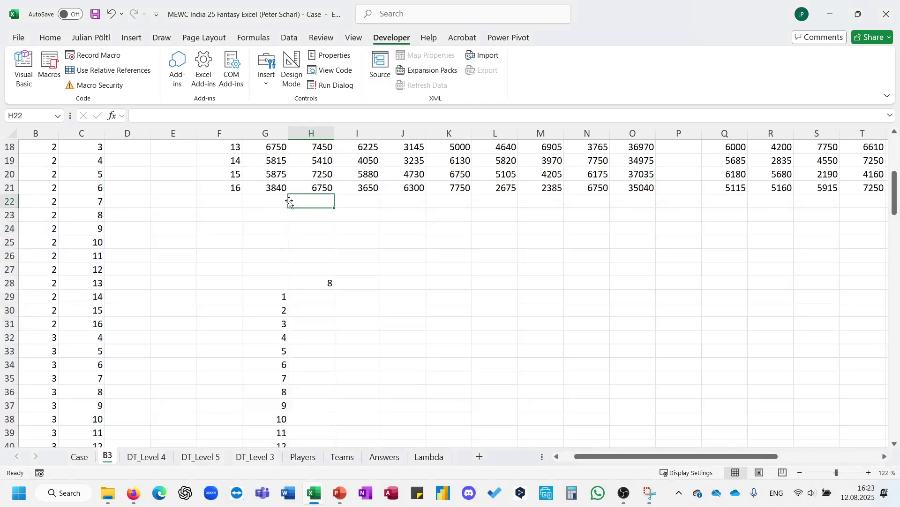
{"action": "scroll", "coordinate": [287, 201], "scroll_direction": "up", "scroll_amount": 6}
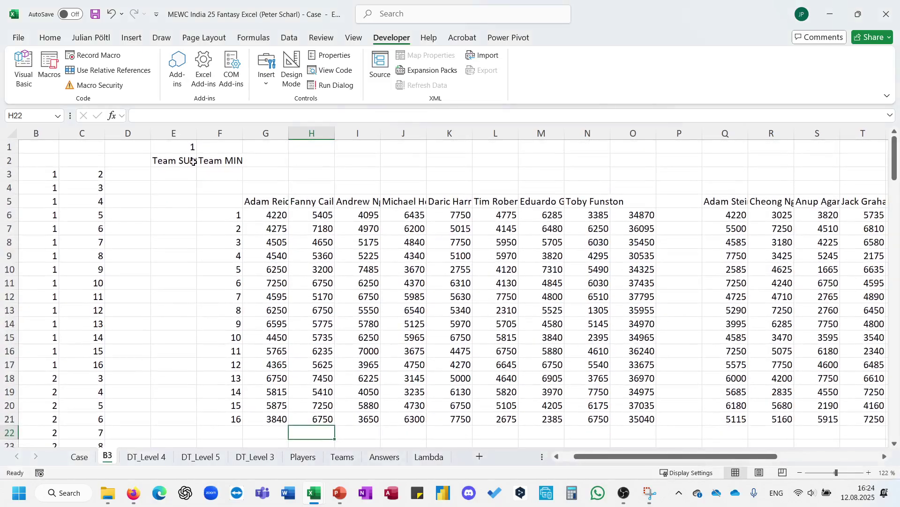
{"action": "mouse_move", "coordinate": [317, 504]}
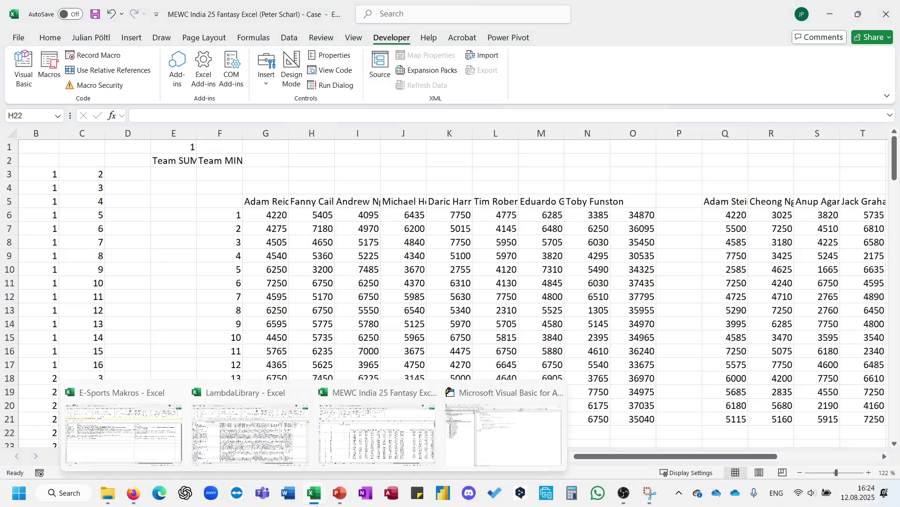
{"action": "left_click", "coordinate": [483, 453]}
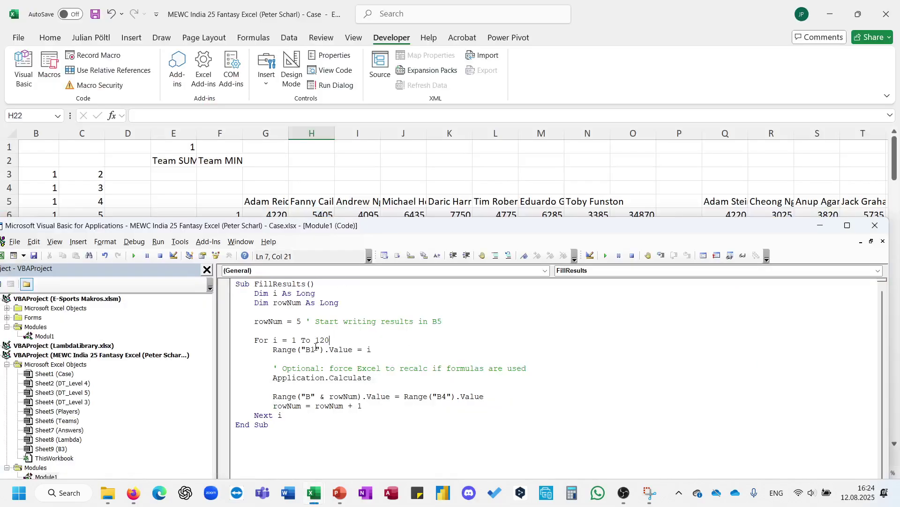
{"action": "key", "text": "BackSpace"}
{"action": "type", "text": "E"}
Step: Check where the results column starts on the sheet and set the macro's starting rowNum to 29
{"action": "key", "text": "alt+F11"}
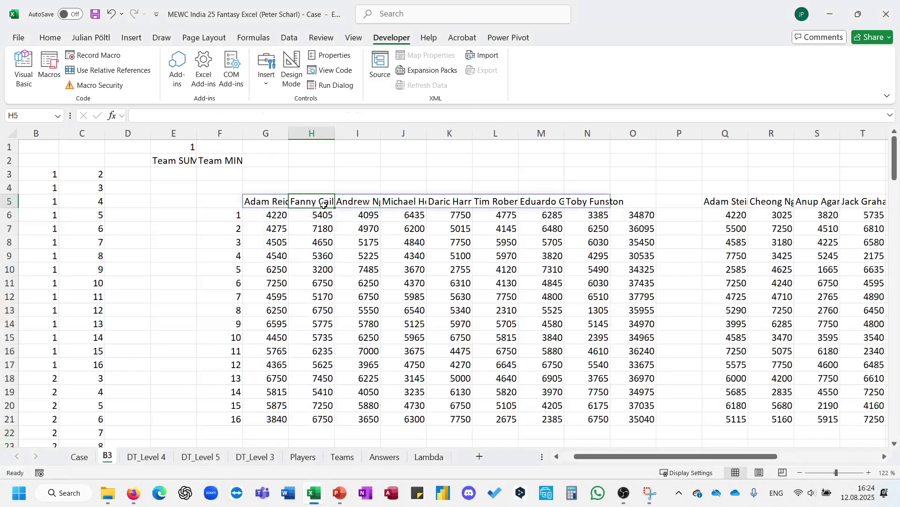
{"action": "scroll", "coordinate": [322, 291], "scroll_direction": "down", "scroll_amount": 7}
{"action": "left_click", "coordinate": [301, 240]}
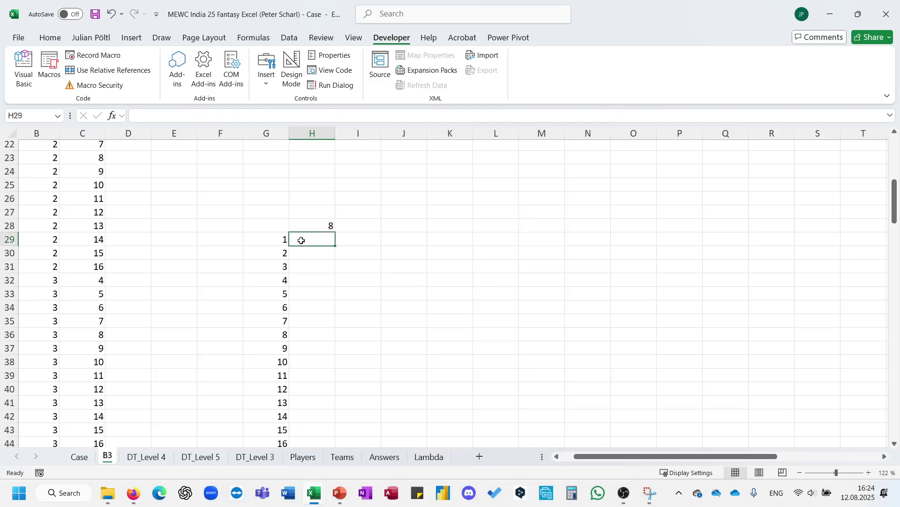
{"action": "mouse_move", "coordinate": [311, 498]}
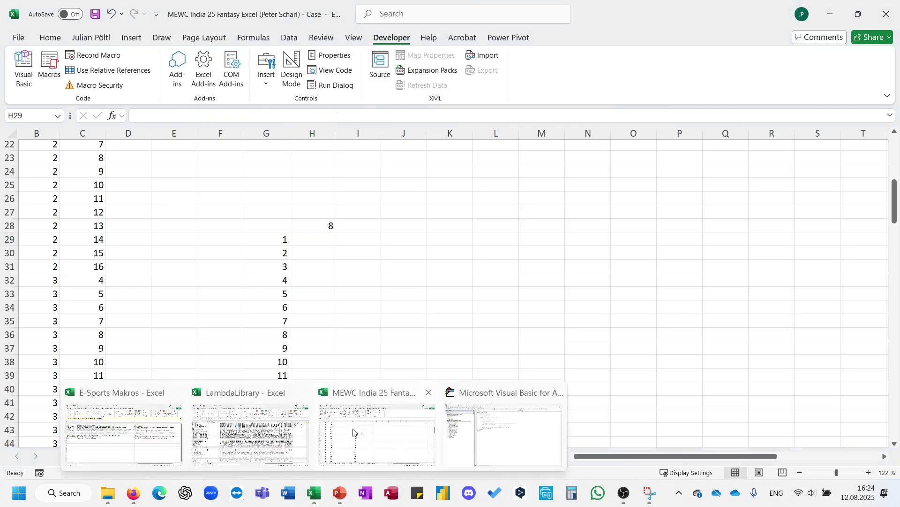
{"action": "left_click", "coordinate": [487, 428]}
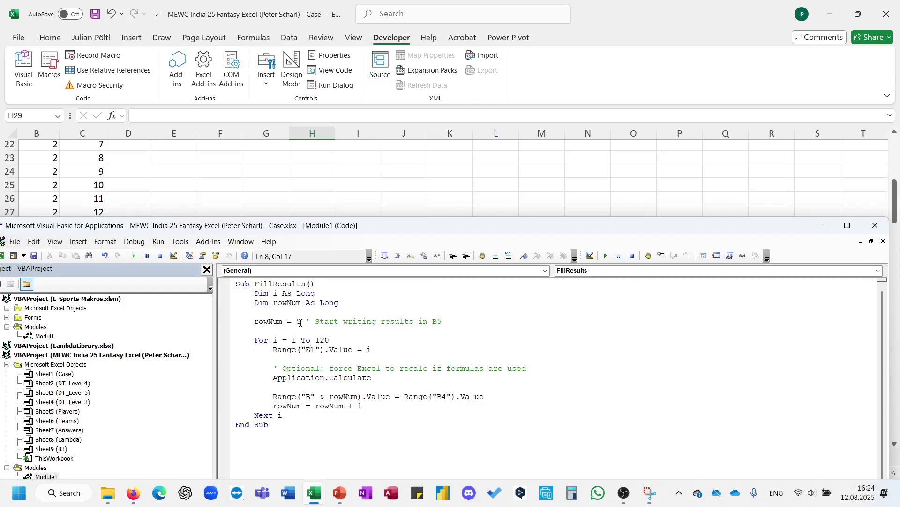
{"action": "key", "text": "BackSpace"}
{"action": "type", "text": "29"}
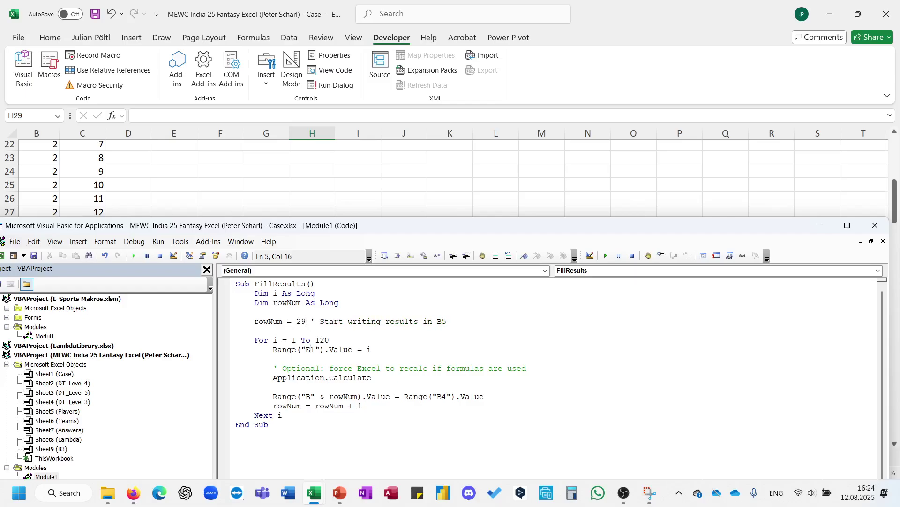
Step: Check the results column on the sheet and change the macro's output range to column H
{"action": "left_click", "coordinate": [311, 195]}
{"action": "left_click", "coordinate": [314, 239]}
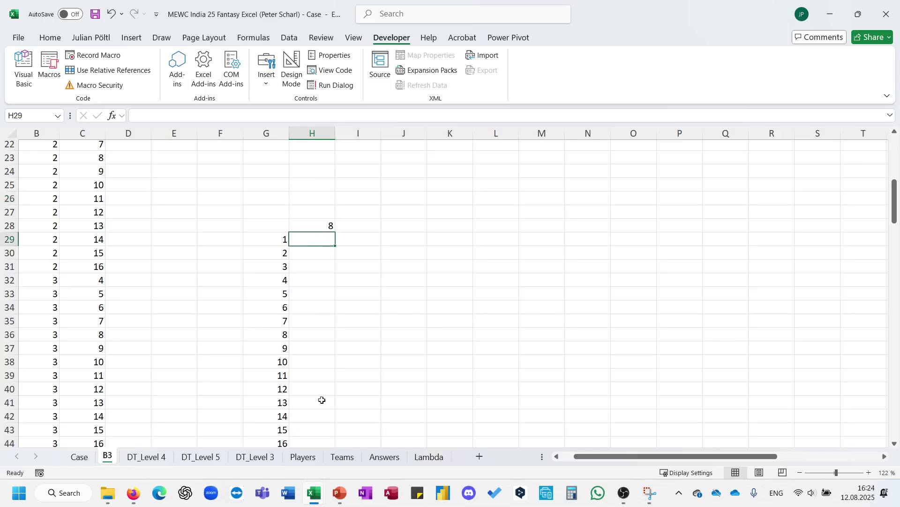
{"action": "mouse_move", "coordinate": [314, 497]}
{"action": "left_click", "coordinate": [498, 429]}
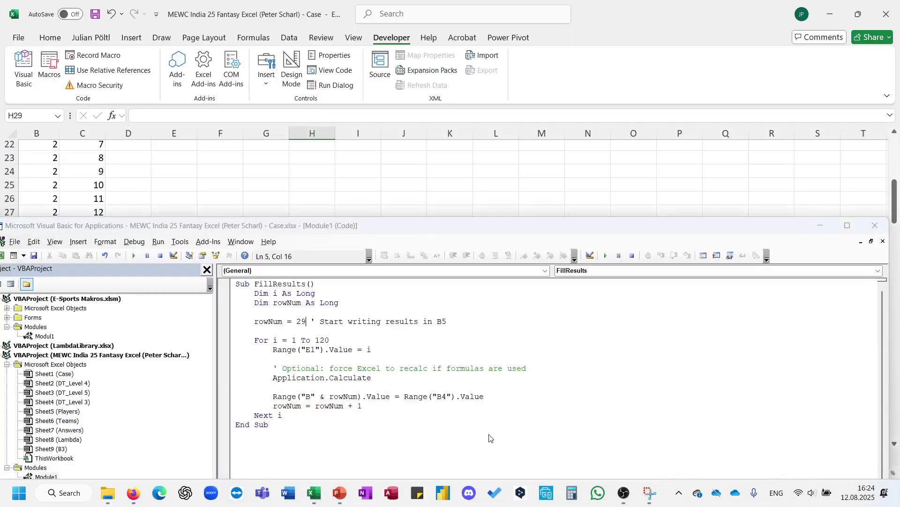
{"action": "left_click", "coordinate": [311, 396]}
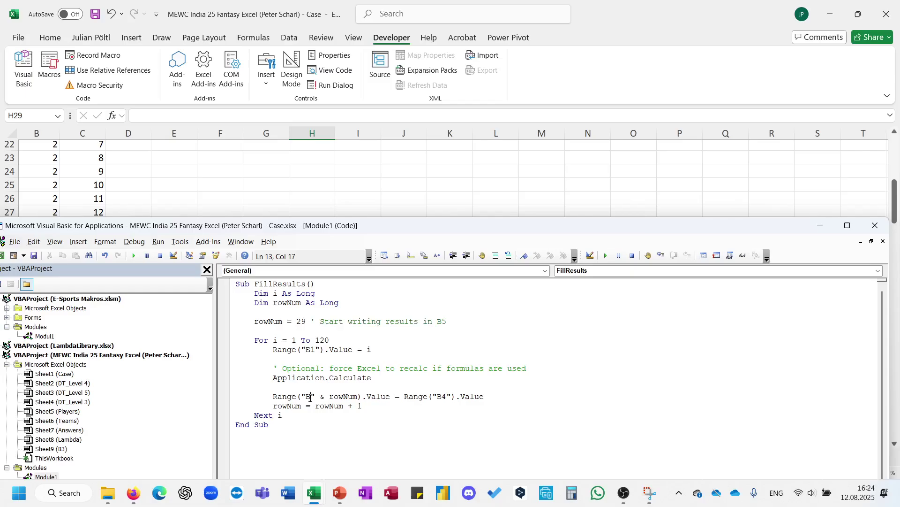
{"action": "key", "text": "BackSpace"}
{"action": "type", "text": "H"}
Step: Make the macro read each result from H28 and run it to fill the wins for all pairings
{"action": "left_click_drag", "start_coordinate": [328, 231], "coordinate": [301, 261]}
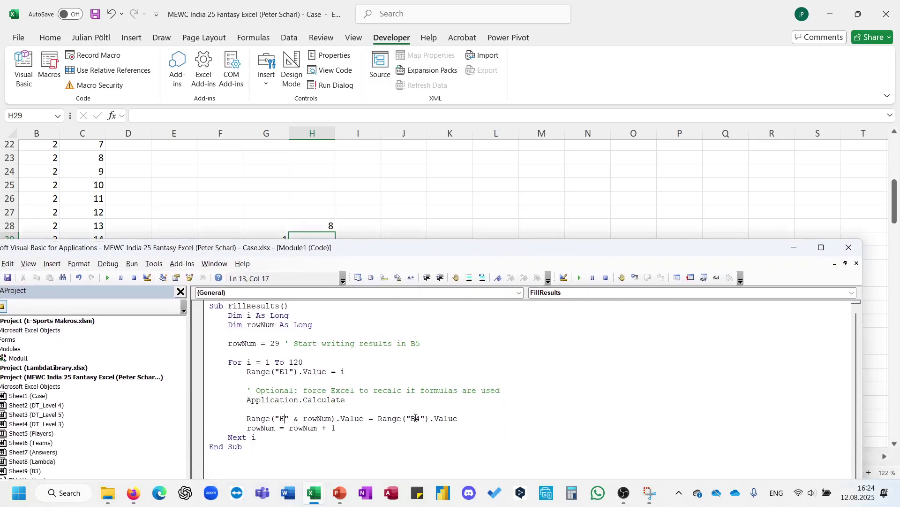
{"action": "left_click", "coordinate": [421, 417]}
{"action": "key", "text": "BackSpace"}
{"action": "key", "text": "BackSpace"}
{"action": "type", "text": "H28"}
{"action": "left_click", "coordinate": [582, 282]}
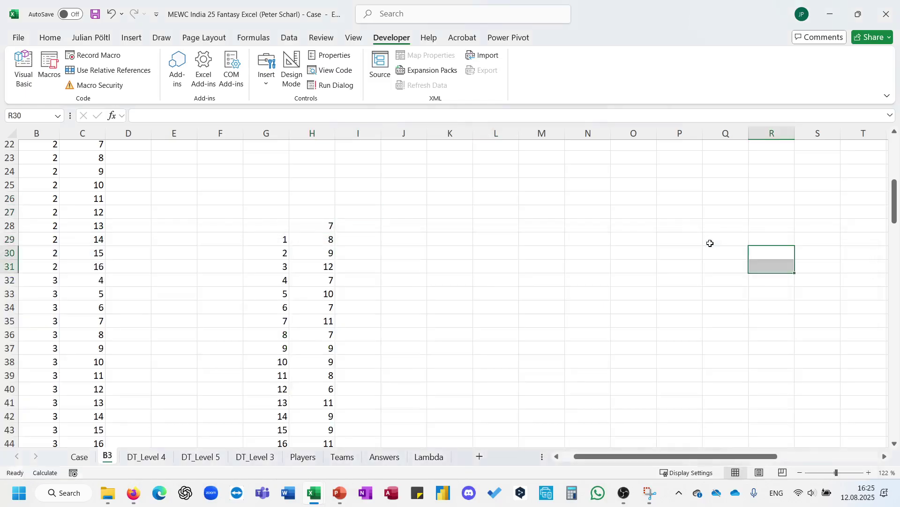
Step: Check the minimum of the win results in column H and try 2 as the Bonus 3 answer on the Case sheet
{"action": "key", "text": "ctrl+shift+Down"}
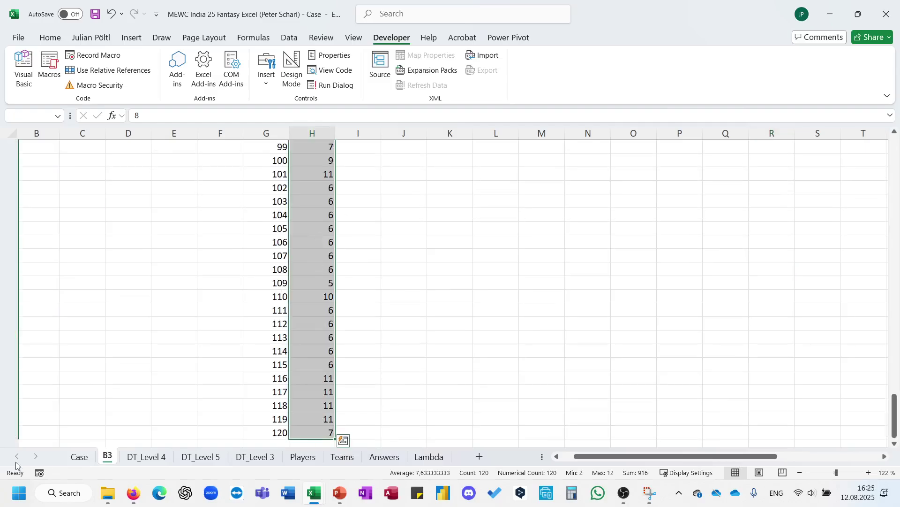
{"action": "left_click", "coordinate": [79, 456]}
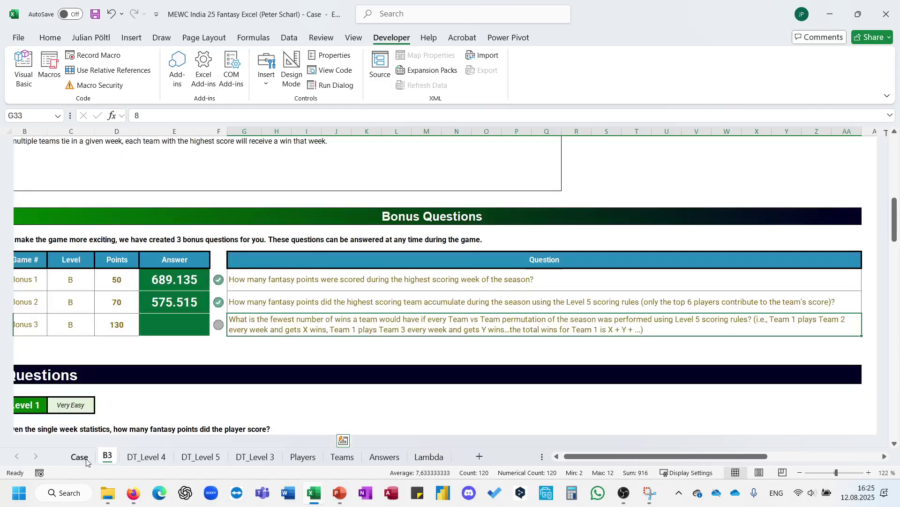
{"action": "left_click", "coordinate": [188, 325]}
{"action": "type", "text": "2"}
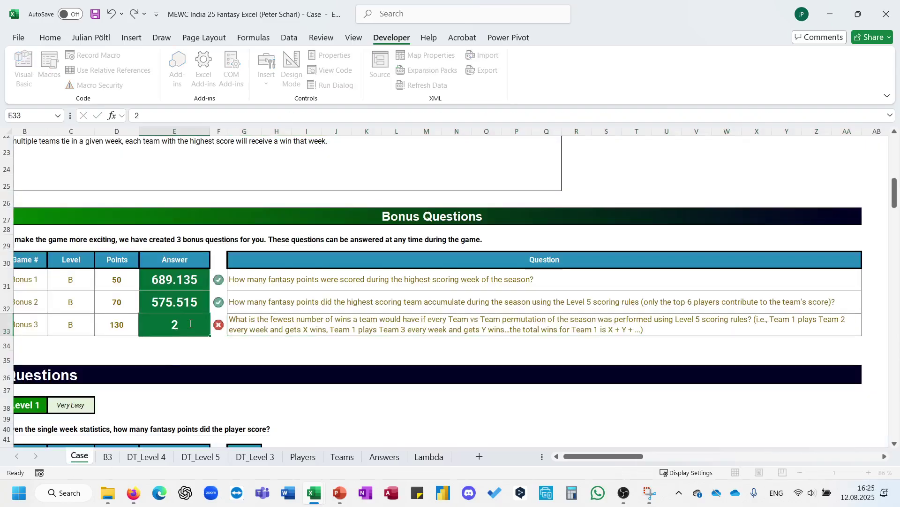
{"action": "key", "text": "Return"}
{"action": "left_click", "coordinate": [190, 323]}
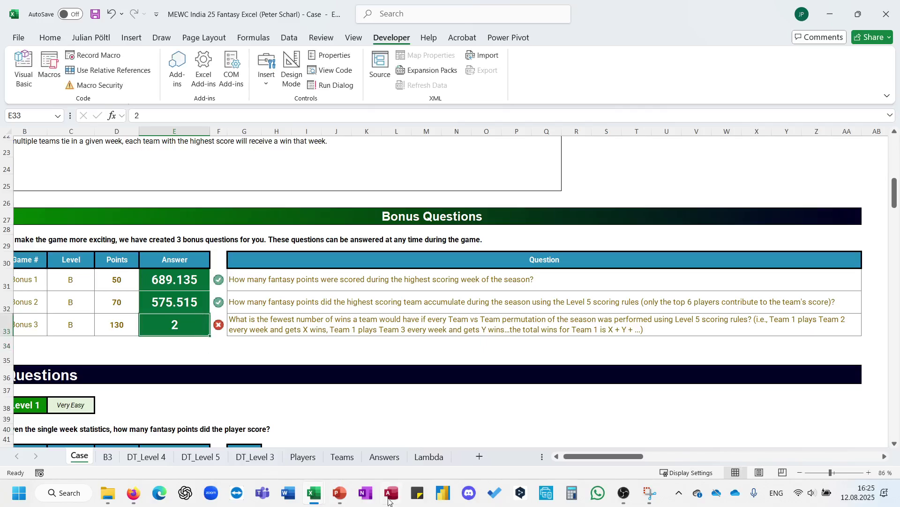
Step: Look up the Bonus 3 solution on the Answers sheet and clear the attempted answer from E33 on the Case sheet
{"action": "left_click", "coordinate": [395, 458]}
{"action": "scroll", "coordinate": [362, 347], "scroll_direction": "down", "scroll_amount": 9}
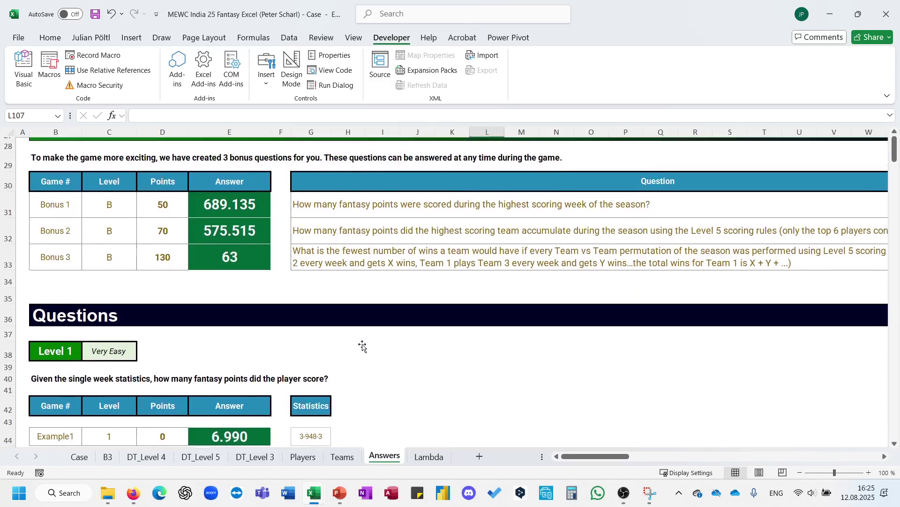
{"action": "scroll", "coordinate": [362, 346], "scroll_direction": "up", "scroll_amount": 1}
{"action": "left_click", "coordinate": [79, 457]}
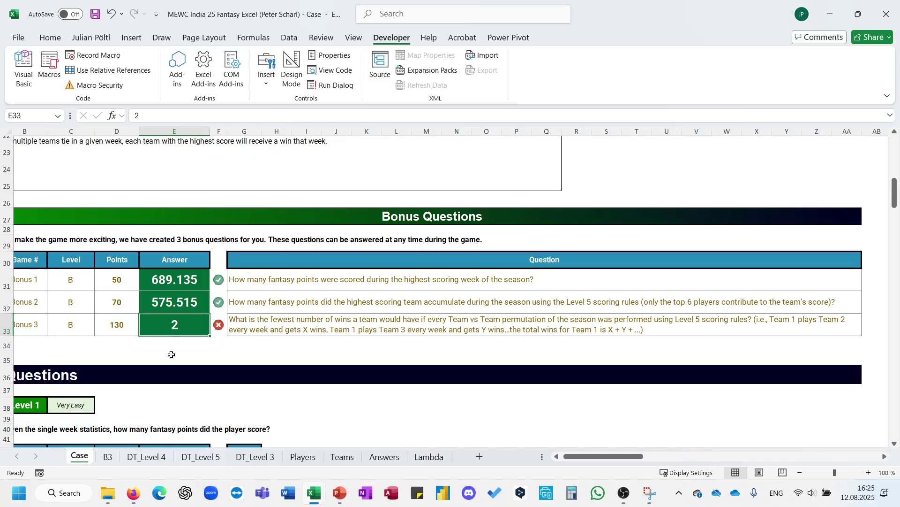
{"action": "key", "text": "Delete"}
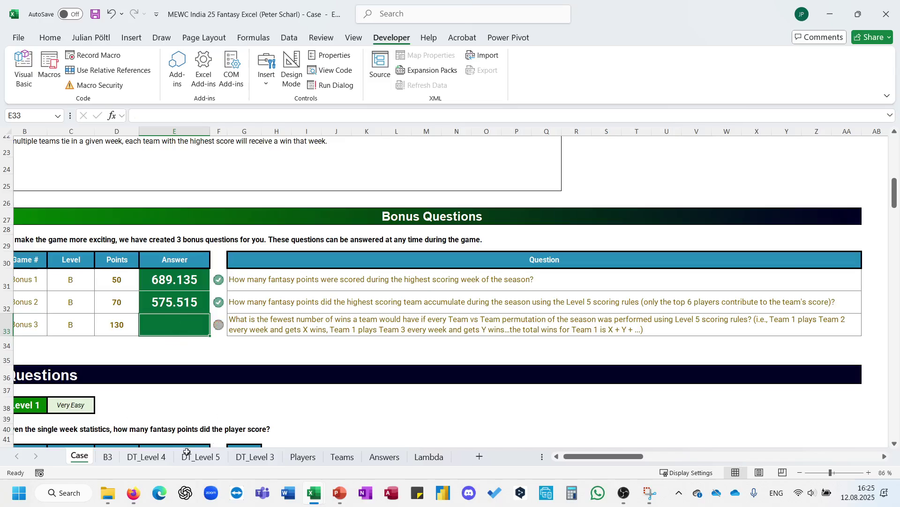
Step: Copy the first-team numbers of all pairings, B3 downward, on the B3 sheet
{"action": "left_click", "coordinate": [107, 456]}
{"action": "left_click", "coordinate": [320, 422]}
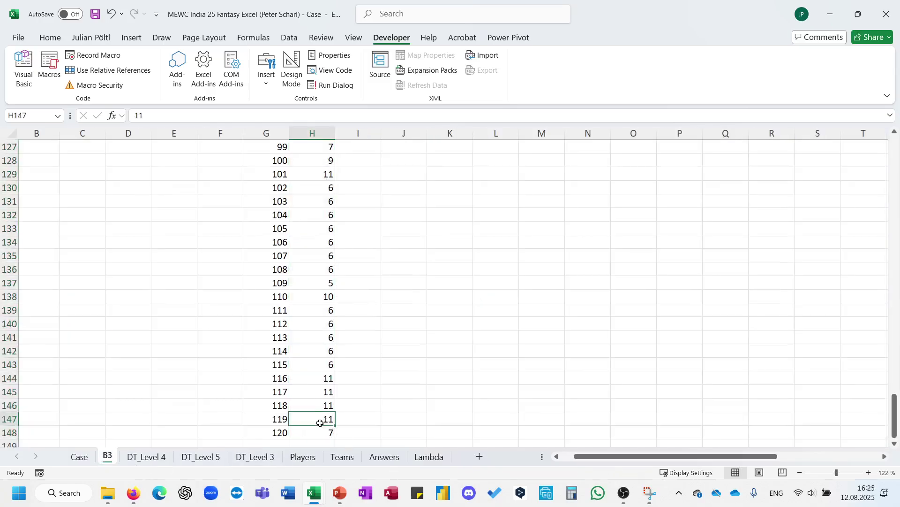
{"action": "key", "text": "ctrl+Up"}
{"action": "key", "text": "ctrl+Up"}
{"action": "key", "text": "ctrl+Up"}
{"action": "key", "text": "ctrl+Up"}
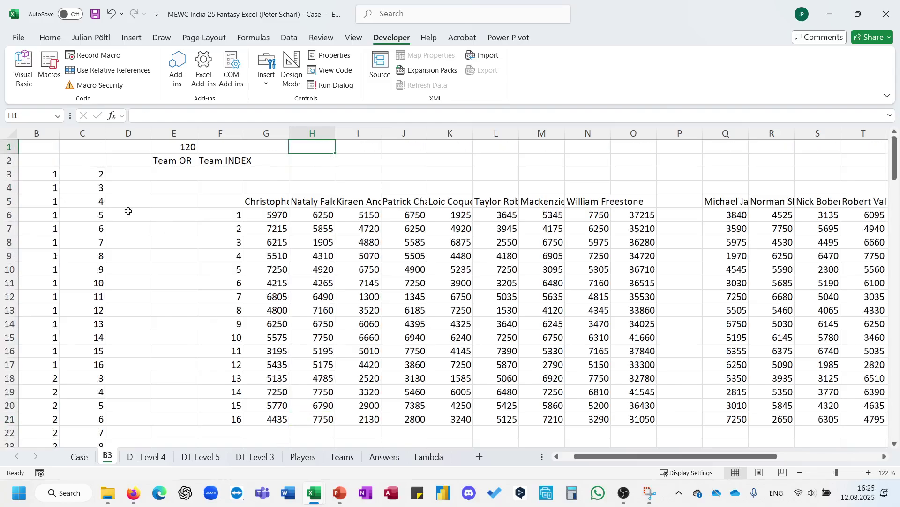
{"action": "left_click", "coordinate": [44, 176]}
{"action": "key", "text": "ctrl+shift+Down"}
{"action": "key", "text": "ctrl+c"}
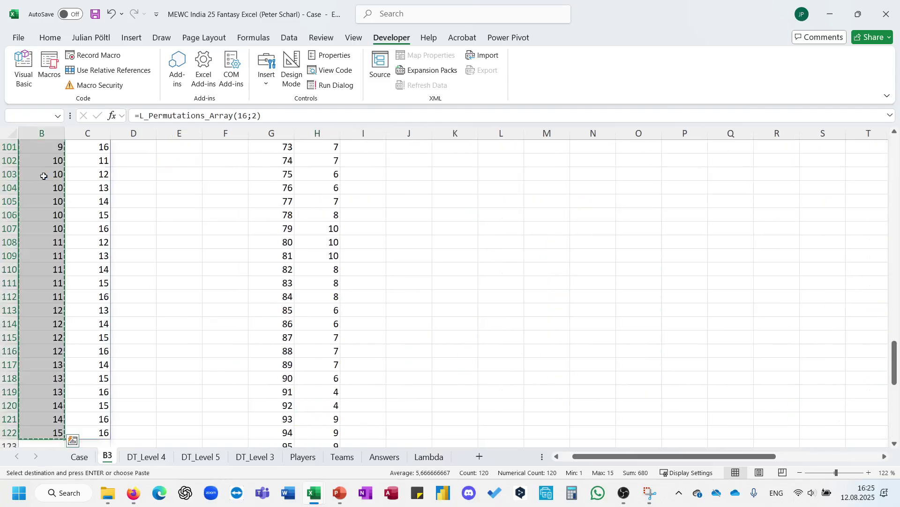
{"action": "key", "text": "ctrl+BackSpace"}
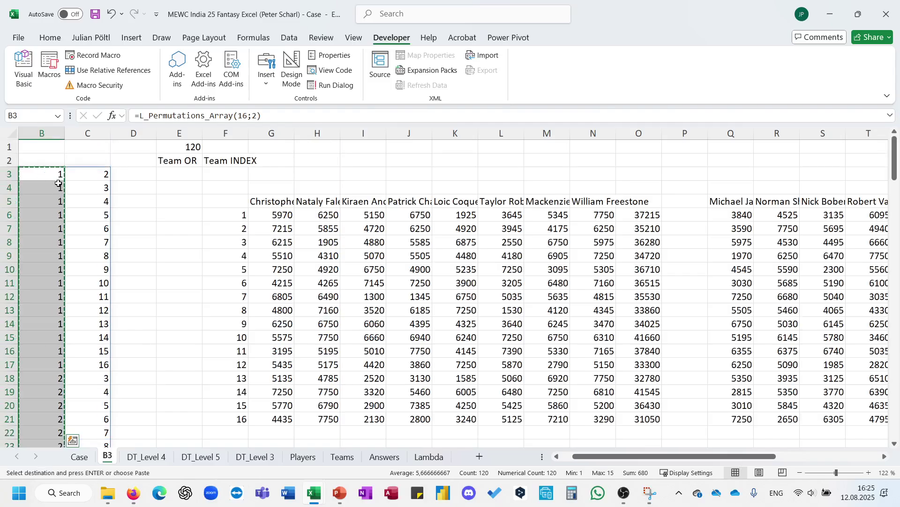
Step: Compare the pairing list in columns B and C with the numbered win results in columns G and H
{"action": "scroll", "coordinate": [59, 183], "scroll_direction": "down", "scroll_amount": 20}
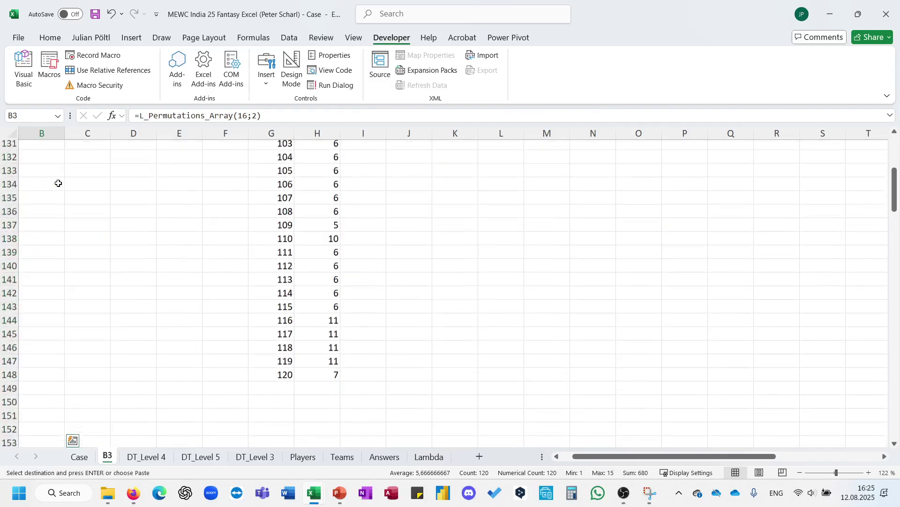
{"action": "scroll", "coordinate": [58, 183], "scroll_direction": "up", "scroll_amount": 6}
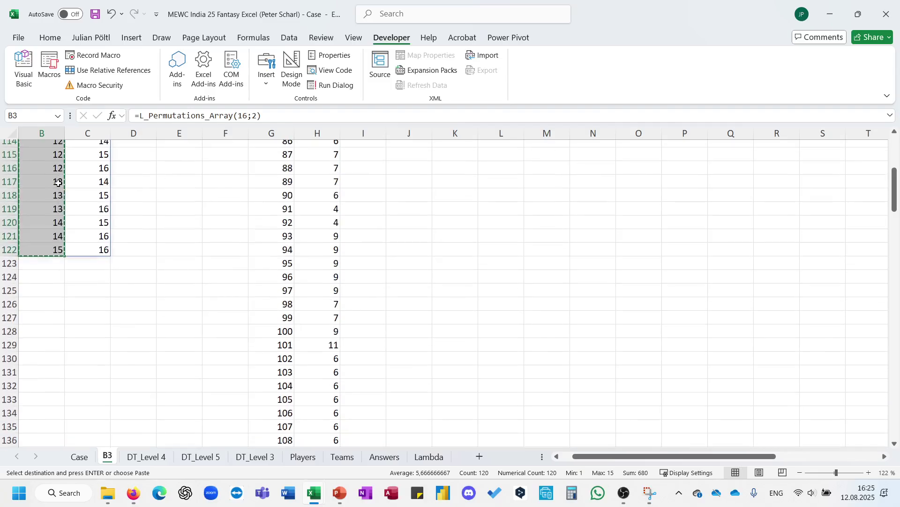
{"action": "scroll", "coordinate": [58, 183], "scroll_direction": "up", "scroll_amount": 20}
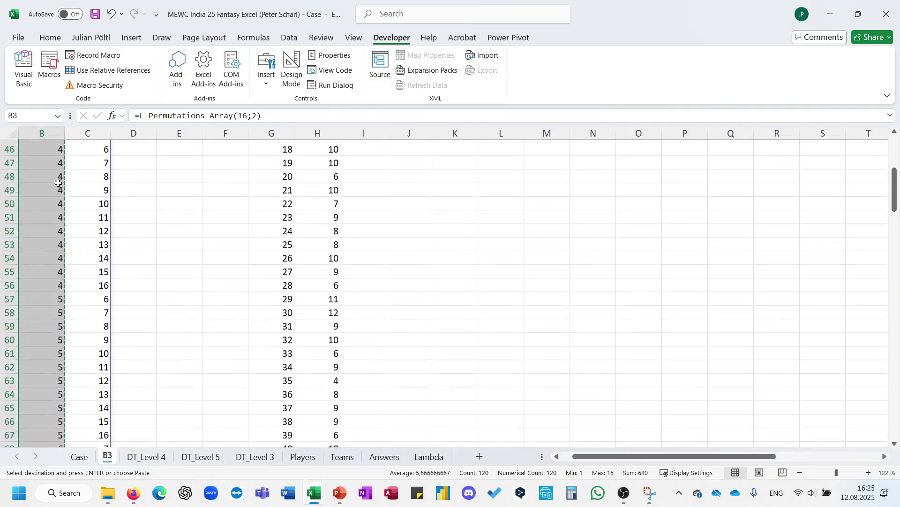
{"action": "scroll", "coordinate": [58, 183], "scroll_direction": "up", "scroll_amount": 2}
{"action": "scroll", "coordinate": [58, 183], "scroll_direction": "down", "scroll_amount": 20}
{"action": "scroll", "coordinate": [58, 184], "scroll_direction": "up", "scroll_amount": 3}
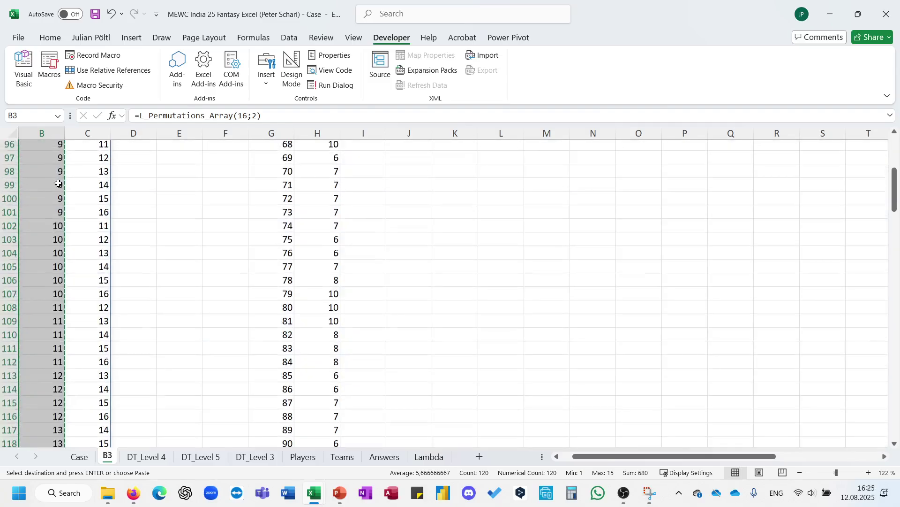
{"action": "scroll", "coordinate": [58, 184], "scroll_direction": "up", "scroll_amount": 4}
{"action": "scroll", "coordinate": [255, 249], "scroll_direction": "down", "scroll_amount": 9}
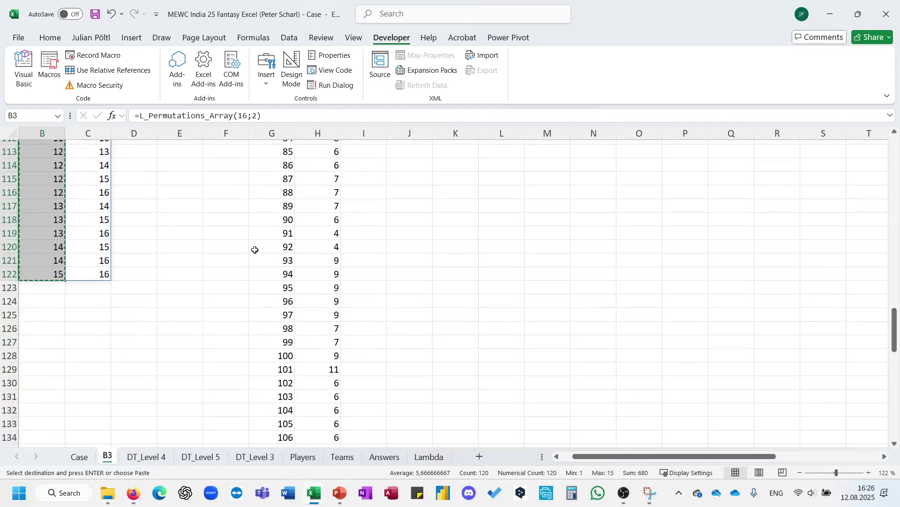
{"action": "scroll", "coordinate": [256, 249], "scroll_direction": "up", "scroll_amount": 1}
{"action": "scroll", "coordinate": [255, 250], "scroll_direction": "down", "scroll_amount": 1}
{"action": "key", "text": "Return"}
Step: Examine the arguments of the L_Permutations_Array formula in B3 without changing it
{"action": "scroll", "coordinate": [56, 227], "scroll_direction": "up", "scroll_amount": 20}
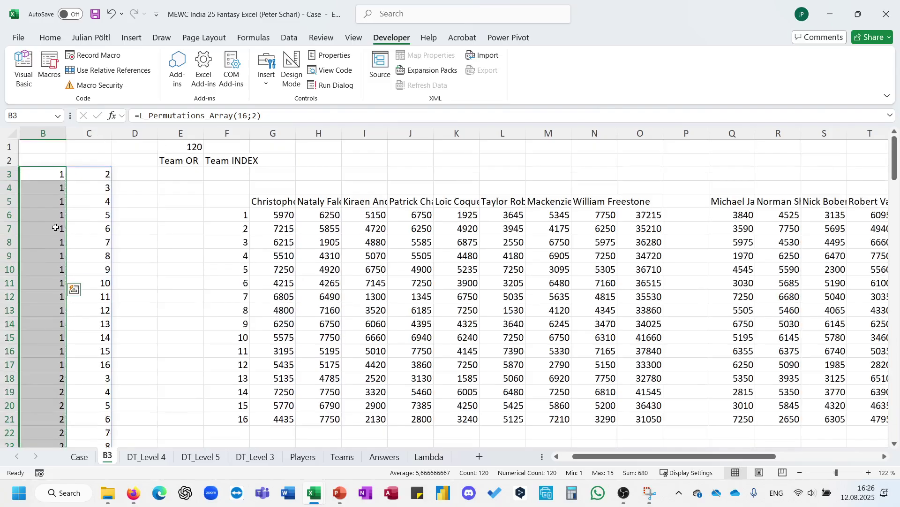
{"action": "left_click", "coordinate": [55, 227]}
{"action": "key", "text": "ctrl+Up"}
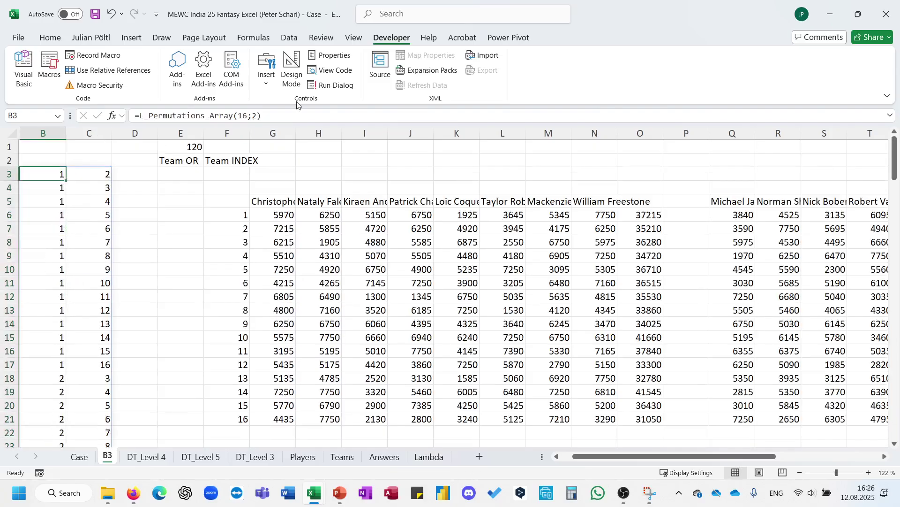
{"action": "left_click", "coordinate": [258, 117]}
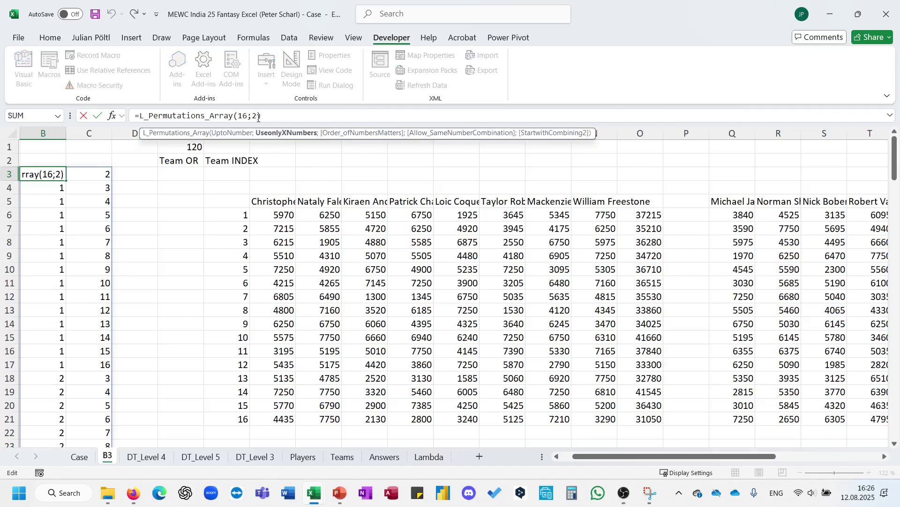
{"action": "key", "text": "Escape"}
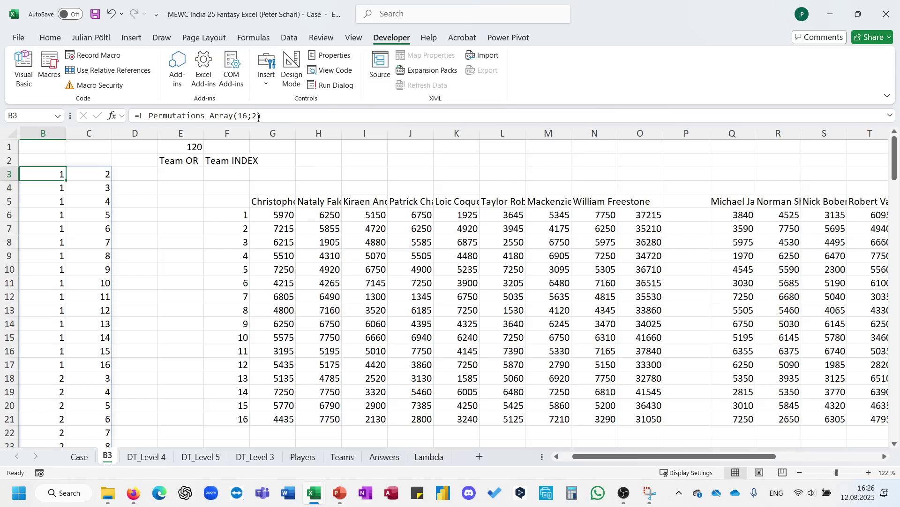
Step: Copy the first-team numbers from B3 downward on the B3 sheet and paste them as values from I29 downward
{"action": "key", "text": "ctrl+shift+Down"}
{"action": "key", "text": "ctrl+c"}
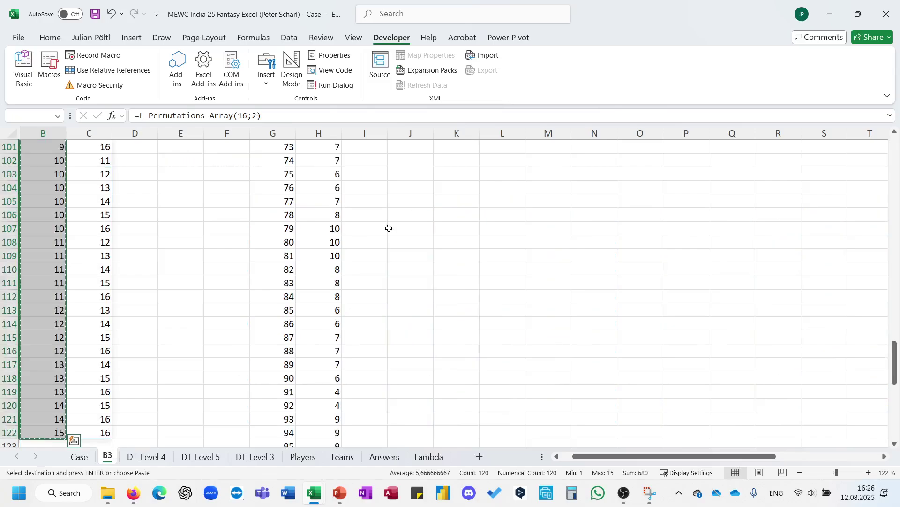
{"action": "left_click", "coordinate": [375, 239]}
{"action": "key", "text": "ctrl+Up"}
{"action": "key", "text": "Down"}
{"action": "key", "text": "Down"}
{"action": "key", "text": "Down"}
{"action": "key", "text": "Down"}
{"action": "key", "text": "Down"}
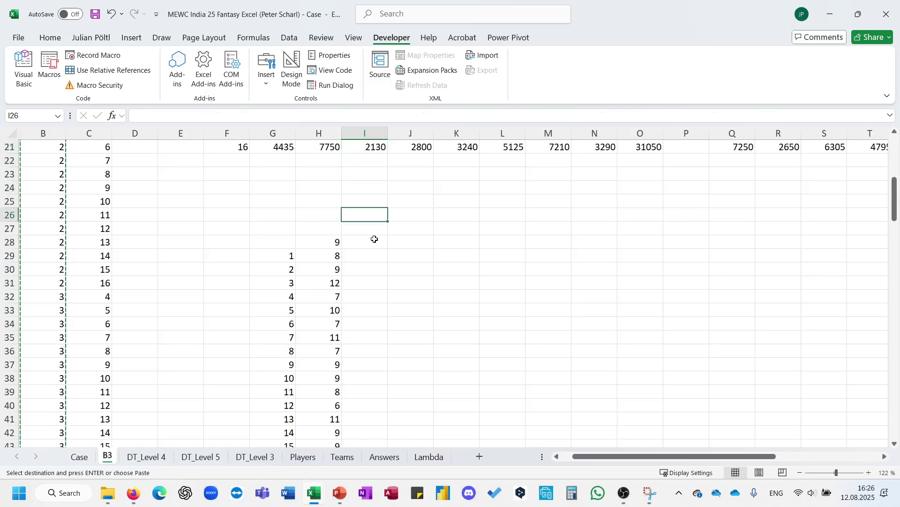
{"action": "key", "text": "Down"}
{"action": "key", "text": "Down"}
{"action": "key", "text": "Down"}
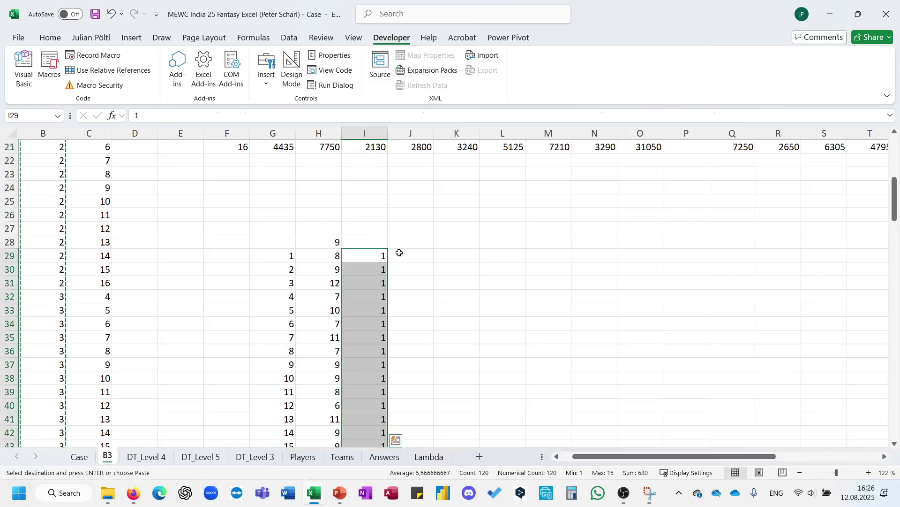
Step: Calculate the second team's wins for every pairing in J29 with the formula =16-H29:H148
{"action": "left_click", "coordinate": [412, 254]}
{"action": "type", "text": "=1"}
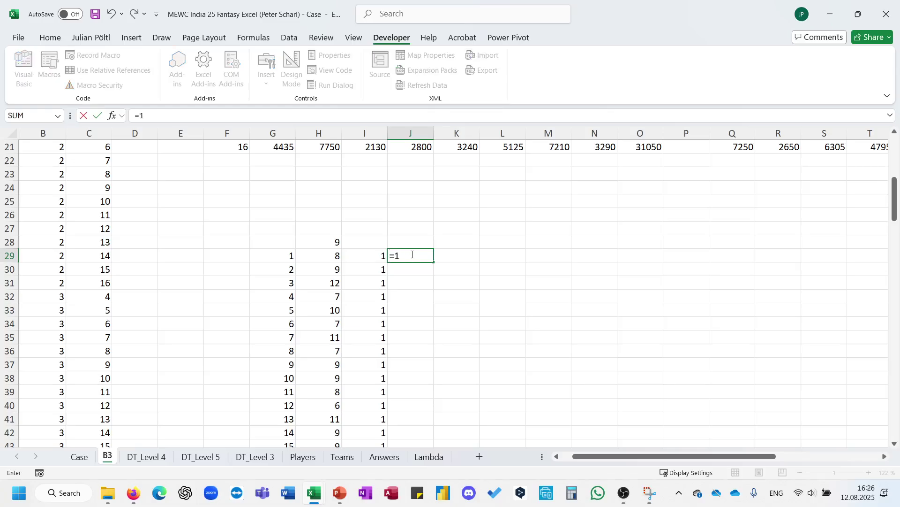
{"action": "type", "text": "6-"}
{"action": "key", "text": "Left"}
{"action": "key", "text": "Left"}
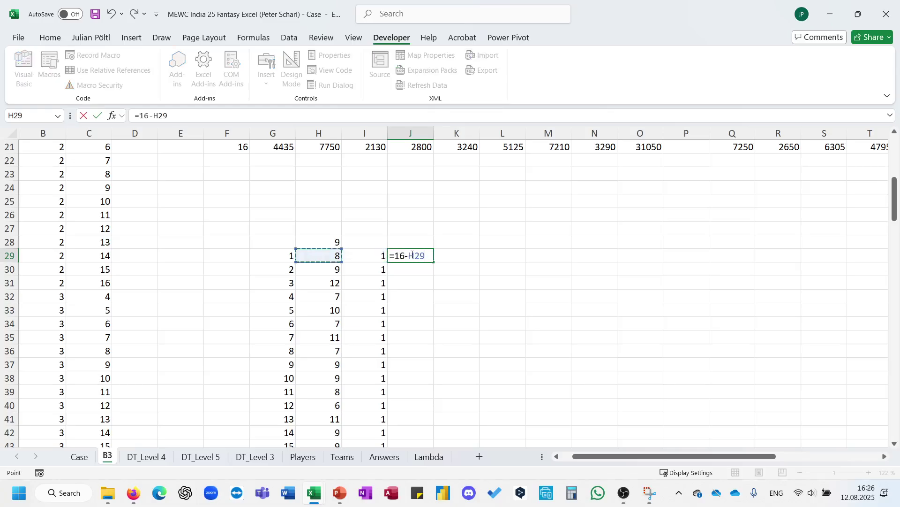
{"action": "key", "text": "Left"}
{"action": "key", "text": "Right"}
{"action": "key", "text": "ctrl+shift+Down"}
{"action": "key", "text": "ctrl+Return"}
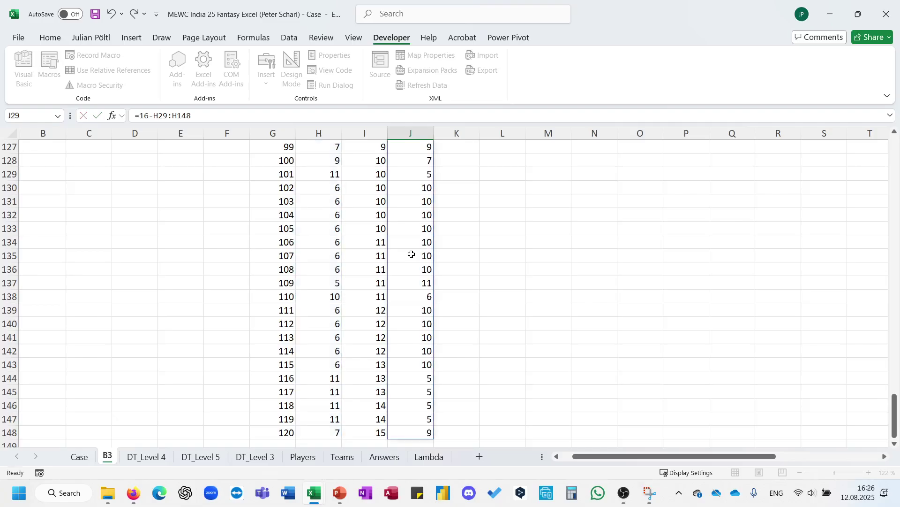
Step: Copy the second-team numbers from C3 downward and paste them as values from K29 downward
{"action": "left_click", "coordinate": [101, 243]}
{"action": "key", "text": "ctrl+Up"}
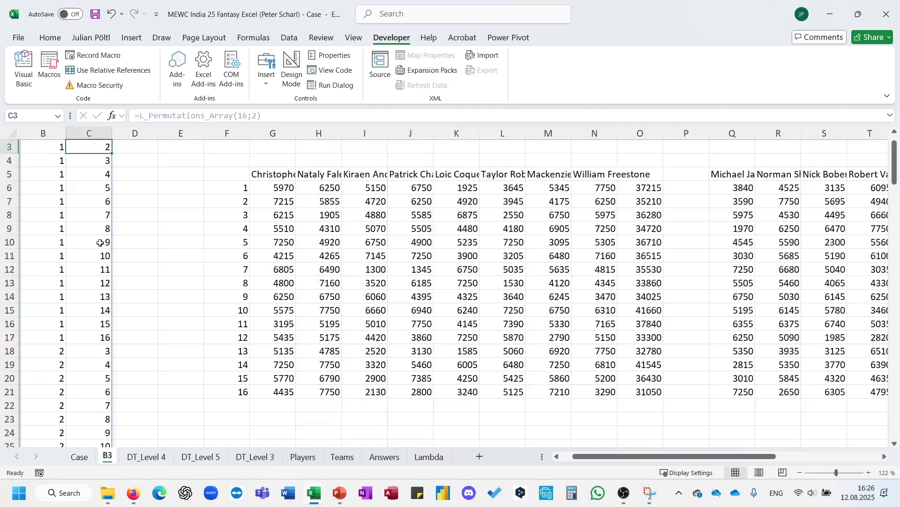
{"action": "key", "text": "ctrl+shift+Down"}
{"action": "key", "text": "ctrl+c"}
{"action": "left_click", "coordinate": [441, 313]}
{"action": "key", "text": "ctrl+Up"}
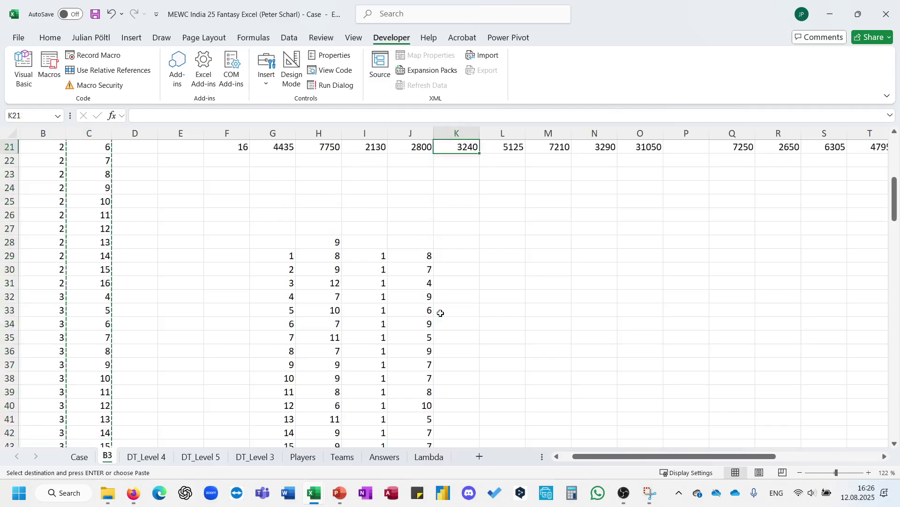
{"action": "key", "text": "Down"}
{"action": "key", "text": "Down"}
{"action": "key", "text": "Down"}
{"action": "key", "text": "Down"}
{"action": "key", "text": "Down"}
{"action": "key", "text": "Down"}
{"action": "key", "text": "Down"}
{"action": "key", "text": "Down"}
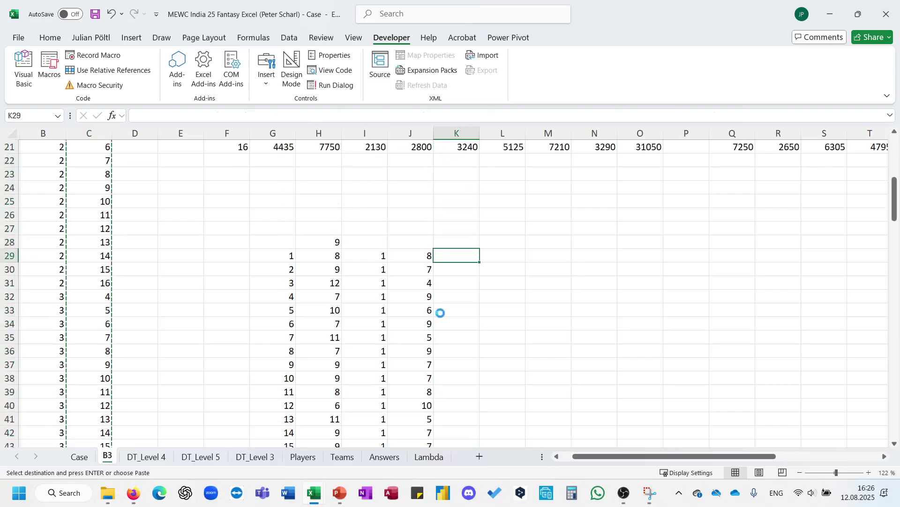
{"action": "key", "text": "ctrl+v"}
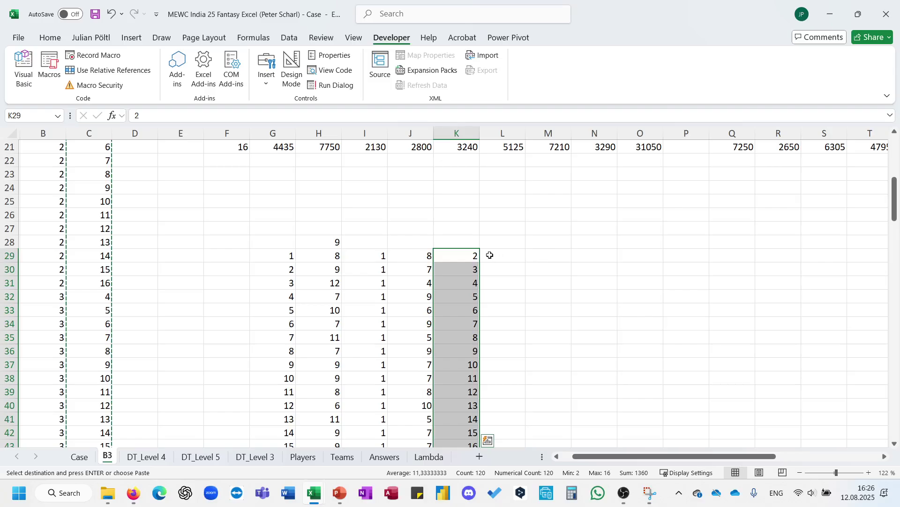
Step: Start a GROUPBY formula in N29 with VSTACK(I29:I148;K29:K148) as the row fields
{"action": "left_click", "coordinate": [573, 254]}
{"action": "key", "text": "Escape"}
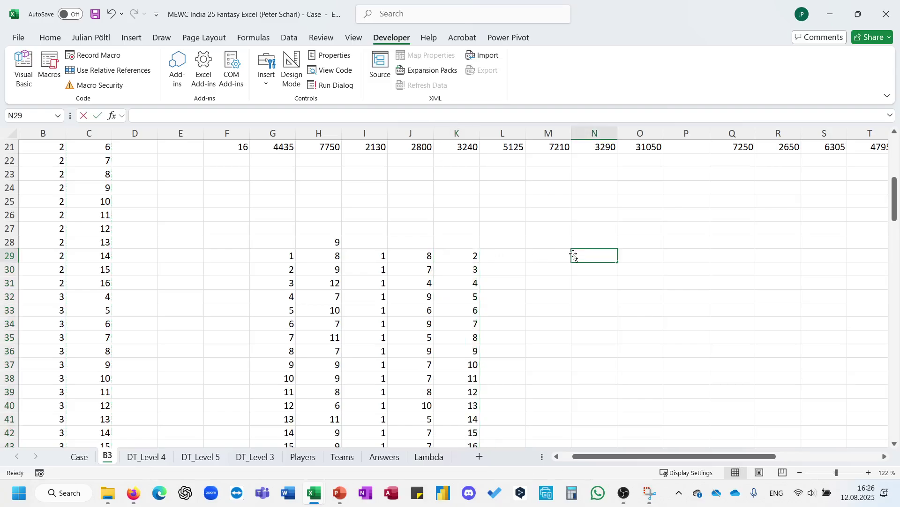
{"action": "type", "text": "=grou"}
{"action": "key", "text": "Tab"}
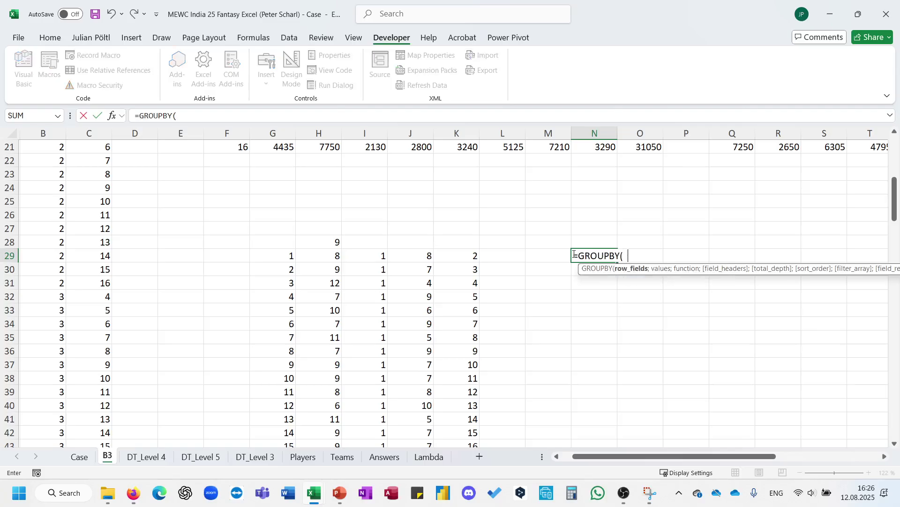
{"action": "type", "text": "vs"}
{"action": "key", "text": "Tab"}
{"action": "key", "text": "Left"}
{"action": "key", "text": "Left"}
{"action": "key", "text": "Left"}
{"action": "key", "text": "Left"}
{"action": "key", "text": "Left"}
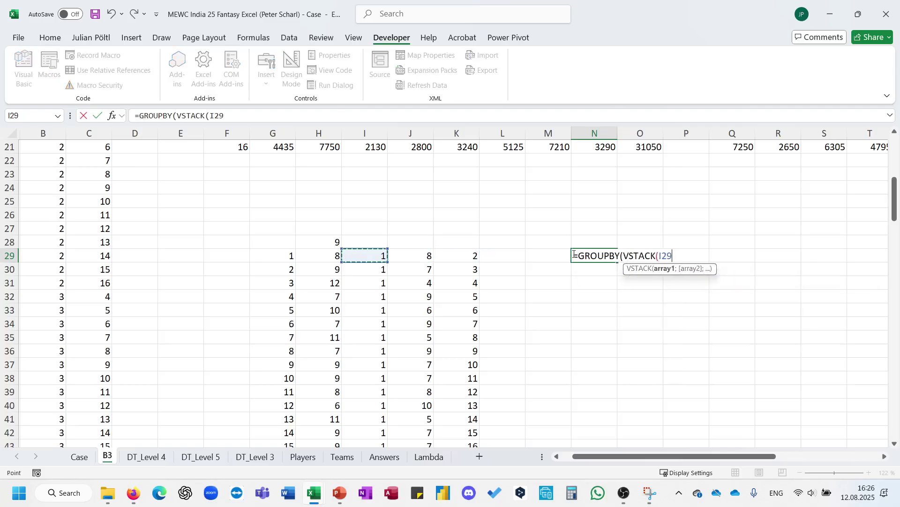
{"action": "key", "text": "ctrl+shift+Down"}
{"action": "type", "text": ";"}
{"action": "key", "text": "Left"}
{"action": "key", "text": "Left"}
{"action": "key", "text": "Left"}
{"action": "key", "text": "Left"}
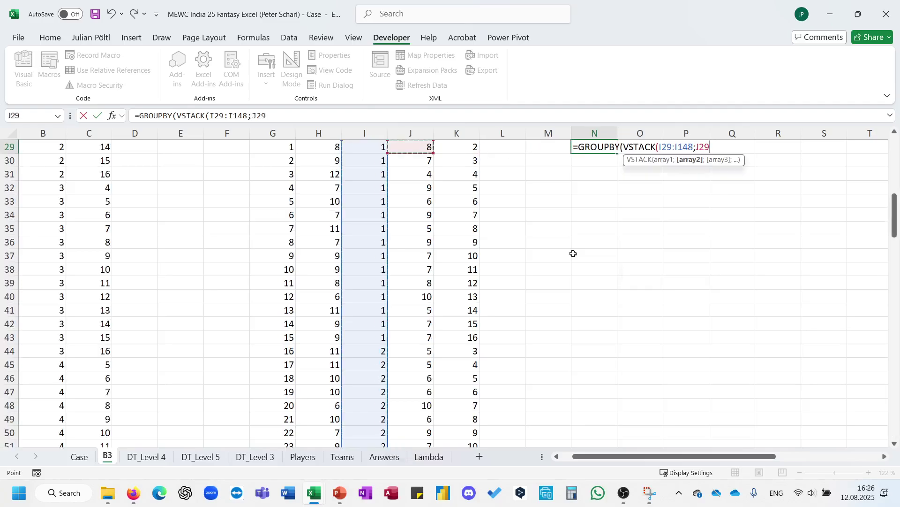
{"action": "key", "text": "Right"}
{"action": "key", "text": "ctrl+shift+Down"}
{"action": "type", "text": ");"}
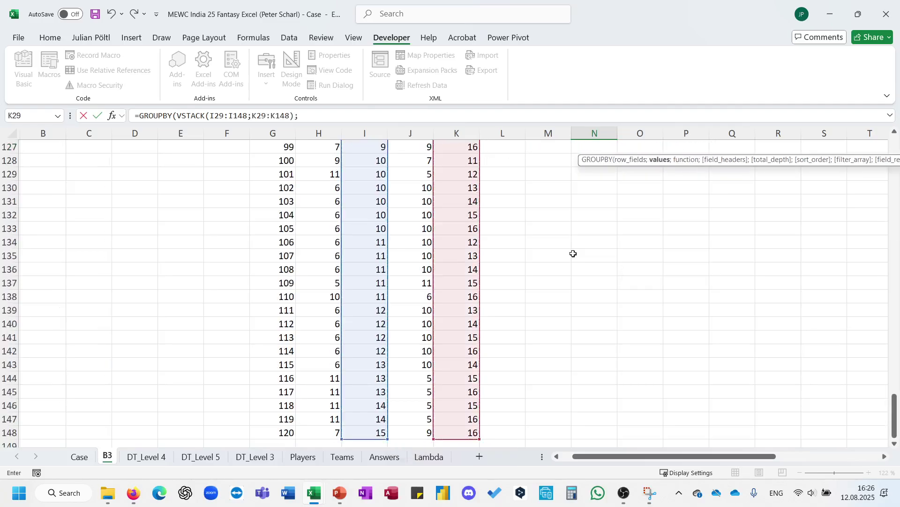
Step: Complete the N29 GROUPBY with VSTACK(H29:H148;J29#) as values, SUM as the function and -2 as the sort order
{"action": "type", "text": "vs"}
{"action": "key", "text": "Tab"}
{"action": "key", "text": "Left"}
{"action": "key", "text": "Left"}
{"action": "key", "text": "Left"}
{"action": "key", "text": "Left"}
{"action": "key", "text": "Left"}
{"action": "key", "text": "Left"}
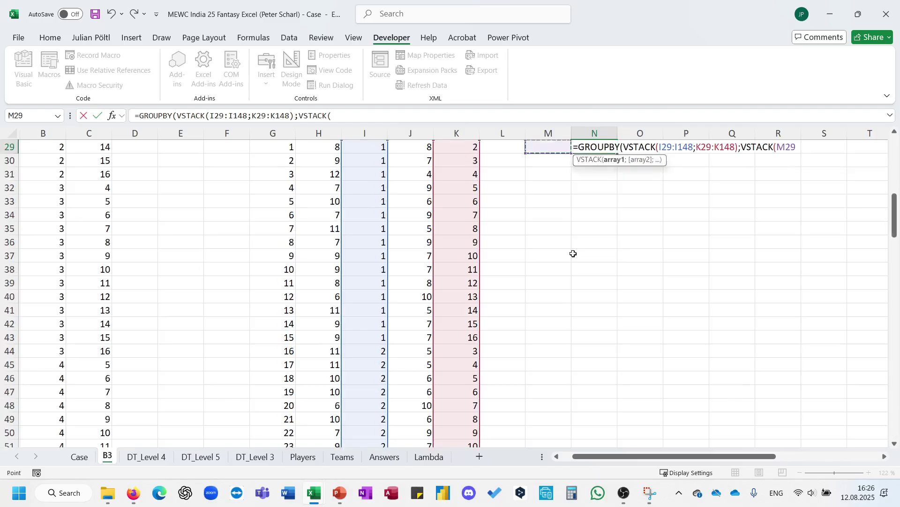
{"action": "key", "text": "ctrl+shift+Down"}
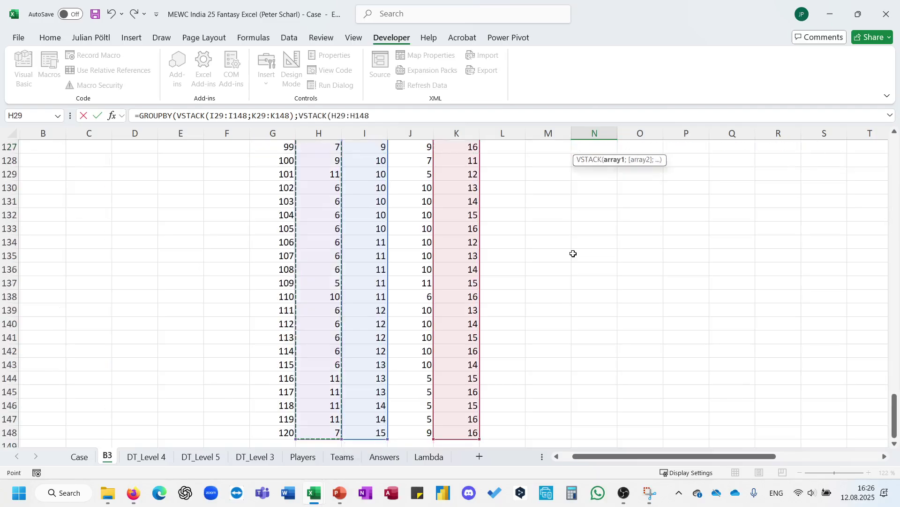
{"action": "type", "text": ";"}
{"action": "key", "text": "Left"}
{"action": "key", "text": "Left"}
{"action": "key", "text": "Left"}
{"action": "key", "text": "Left"}
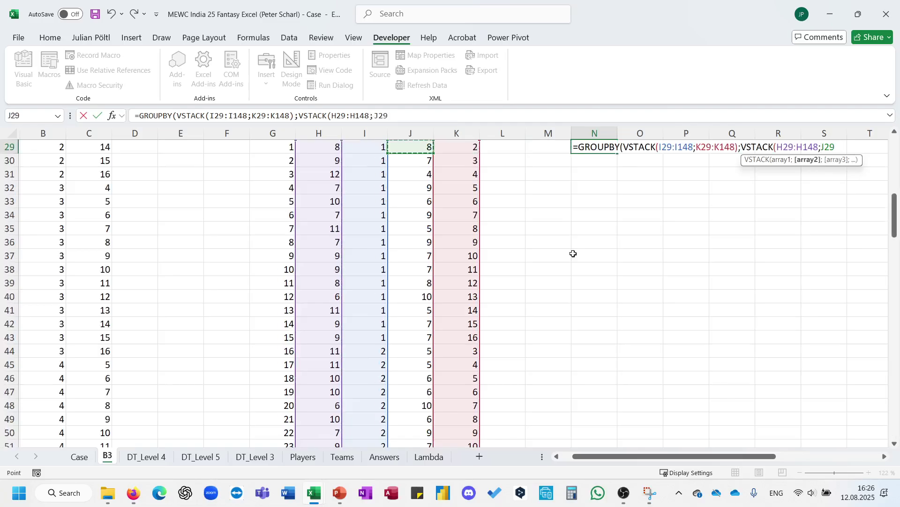
{"action": "key", "text": "ctrl+shift+Down"}
{"action": "type", "text": ");sum"}
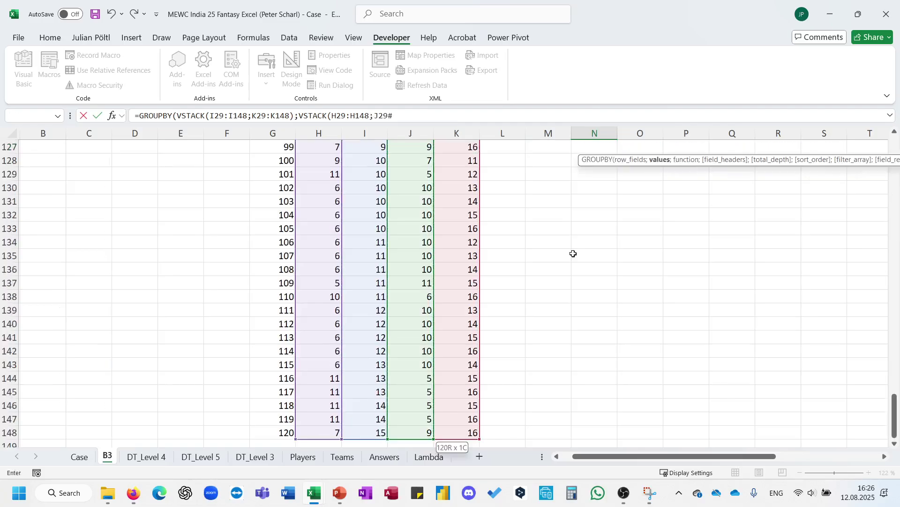
{"action": "type", "text": ";;;-2"}
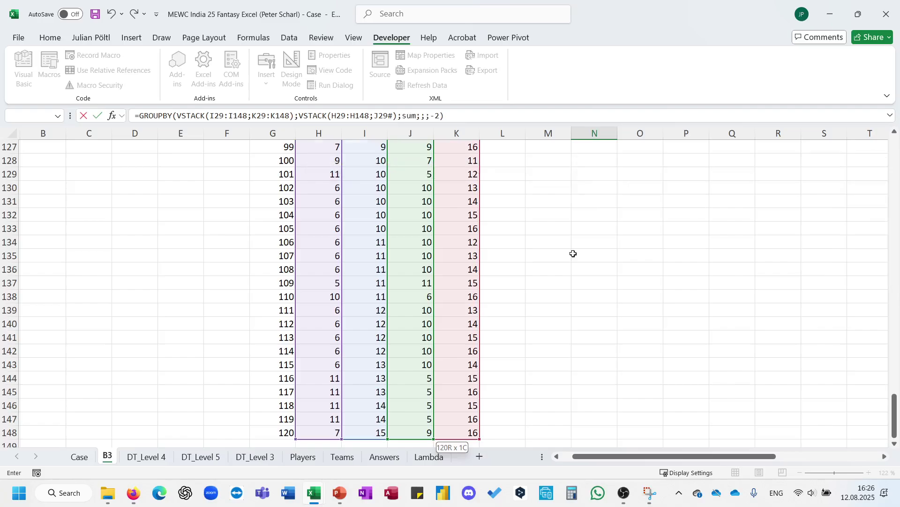
{"action": "key", "text": "Return"}
{"action": "key", "text": "Up"}
{"action": "key", "text": "Up"}
{"action": "key", "text": "Down"}
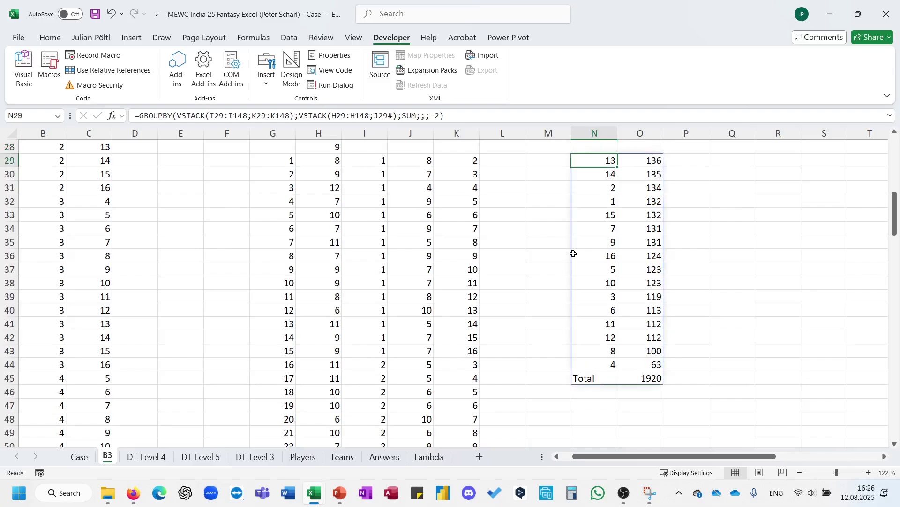
Step: Change the sort order of the GROUPBY formula in N29 to 2 for ascending total wins
{"action": "scroll", "coordinate": [573, 254], "scroll_direction": "up", "scroll_amount": 1}
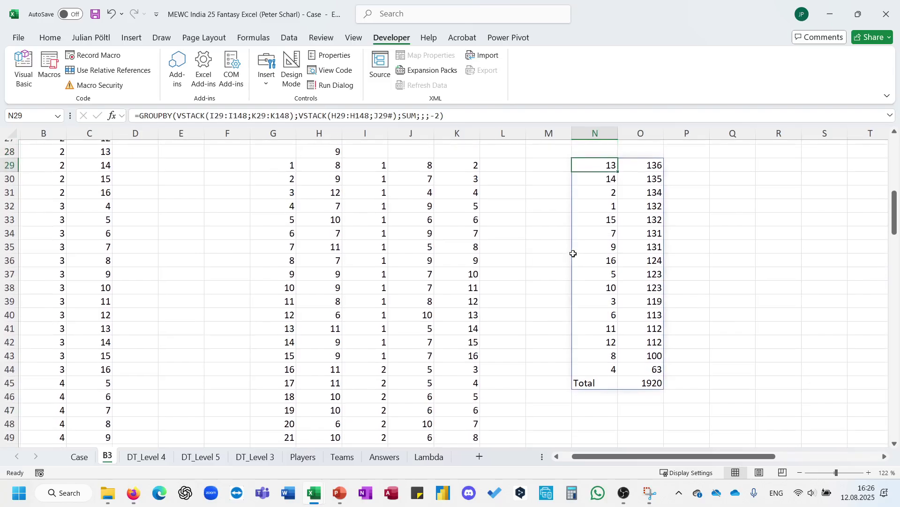
{"action": "left_click", "coordinate": [439, 117]}
{"action": "key", "text": "BackSpace"}
{"action": "key", "text": "BackSpace"}
{"action": "type", "text": "2"}
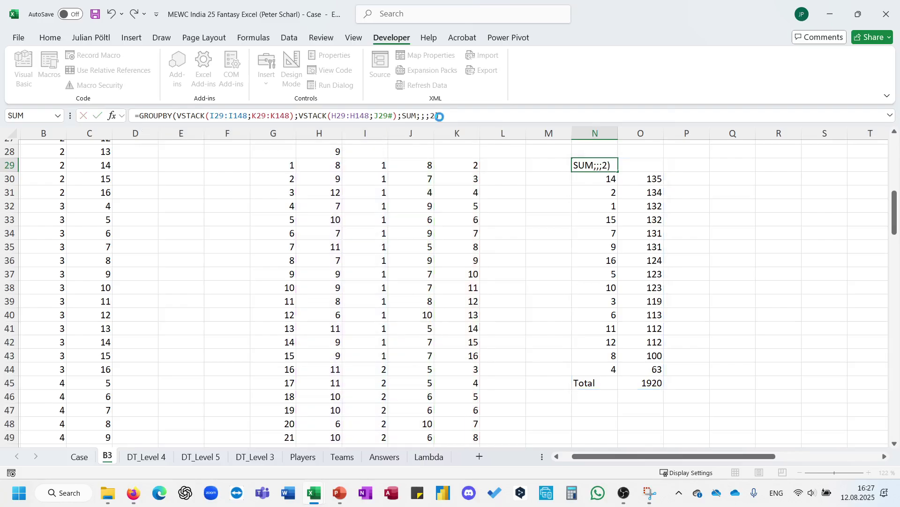
{"action": "key", "text": "Return"}
Step: Copy the fewest-wins total from O29 and paste it as a value into the Bonus 3 answer, E33 on the Case sheet
{"action": "key", "text": "Down"}
{"action": "key", "text": "Up"}
{"action": "key", "text": "Up"}
{"action": "key", "text": "Right"}
{"action": "key", "text": "ctrl+c"}
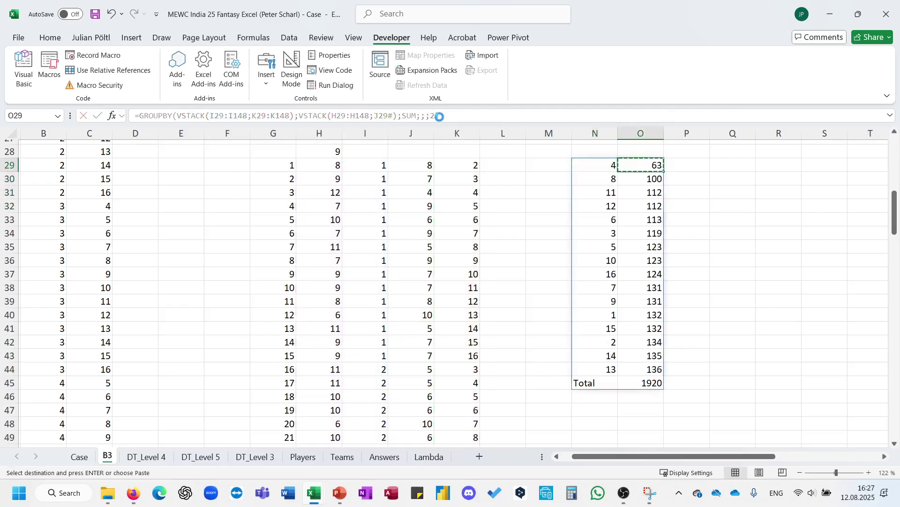
{"action": "left_click", "coordinate": [79, 457]}
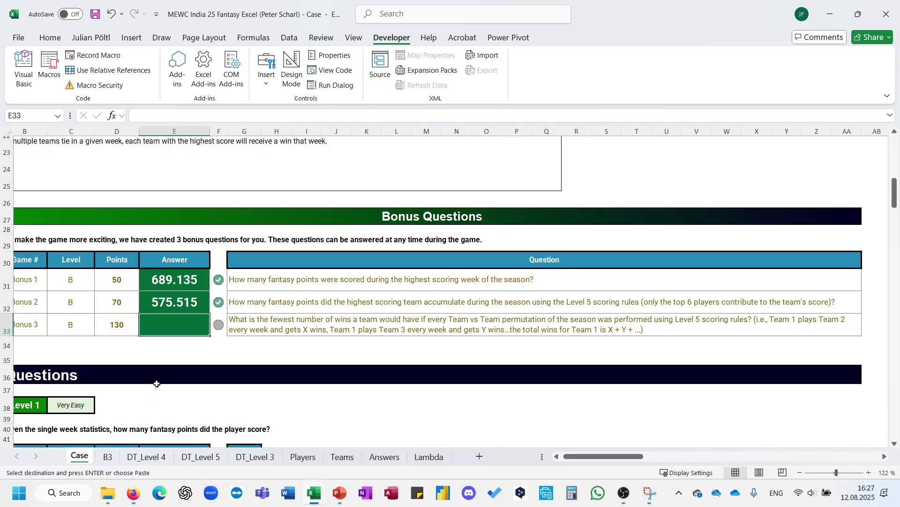
{"action": "key", "text": "ctrl+shift+v"}
{"action": "left_click", "coordinate": [253, 351]}
{"action": "key", "text": "Escape"}
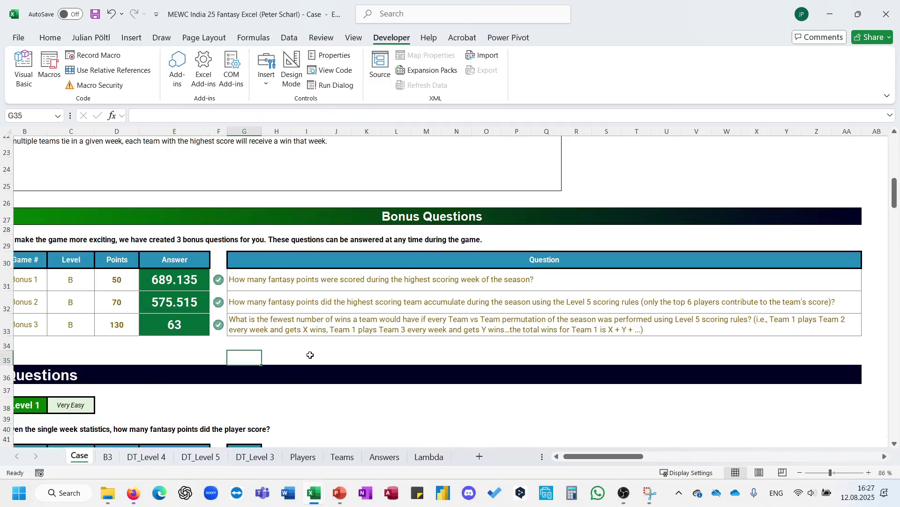
Step: Review the Case sheet's instructions and the answer checks from the bonus questions through Level 5
{"action": "scroll", "coordinate": [310, 355], "scroll_direction": "left", "scroll_amount": 1}
{"action": "scroll", "coordinate": [311, 355], "scroll_direction": "up", "scroll_amount": 6}
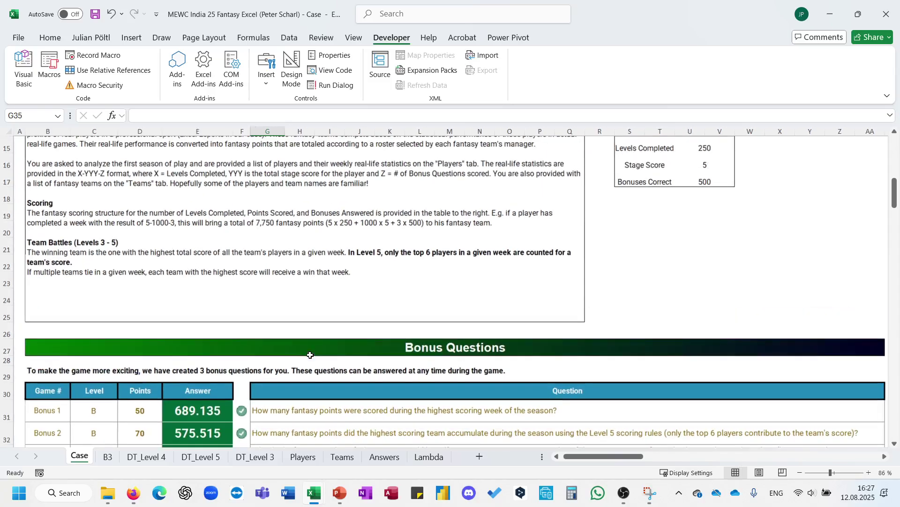
{"action": "scroll", "coordinate": [310, 355], "scroll_direction": "up", "scroll_amount": 2}
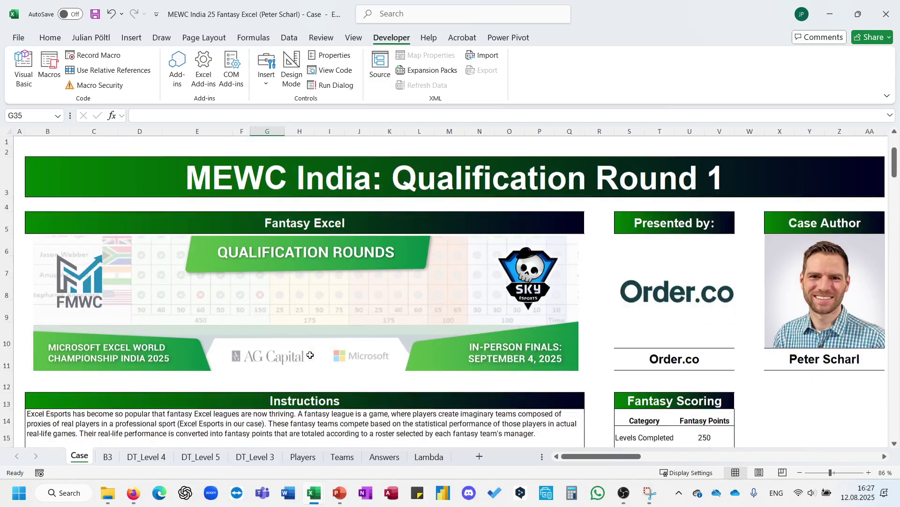
{"action": "scroll", "coordinate": [310, 355], "scroll_direction": "down", "scroll_amount": 1}
{"action": "scroll", "coordinate": [310, 355], "scroll_direction": "down", "scroll_amount": 20}
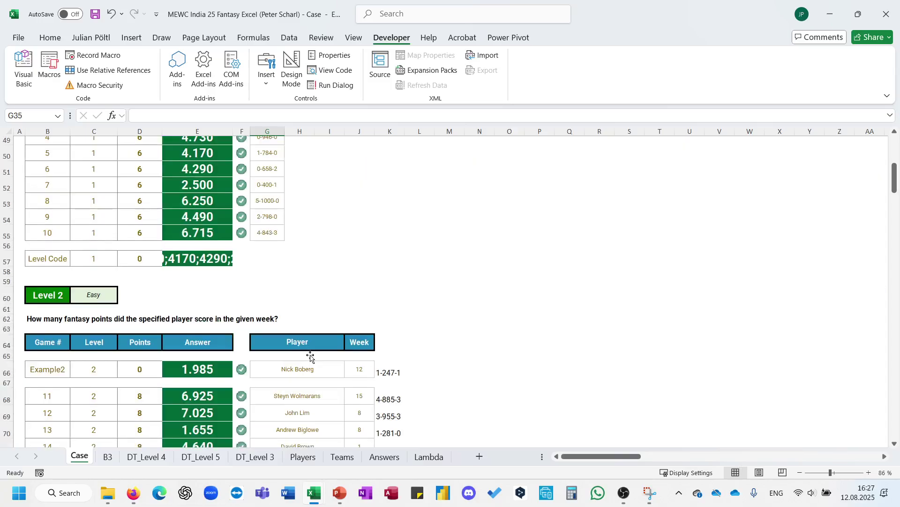
{"action": "scroll", "coordinate": [310, 355], "scroll_direction": "down", "scroll_amount": 17}
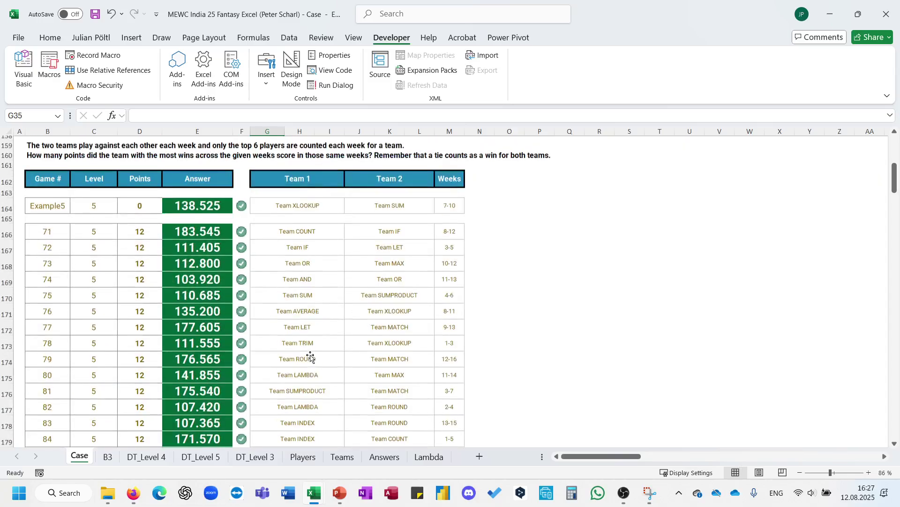
{"action": "scroll", "coordinate": [310, 356], "scroll_direction": "up", "scroll_amount": 20}
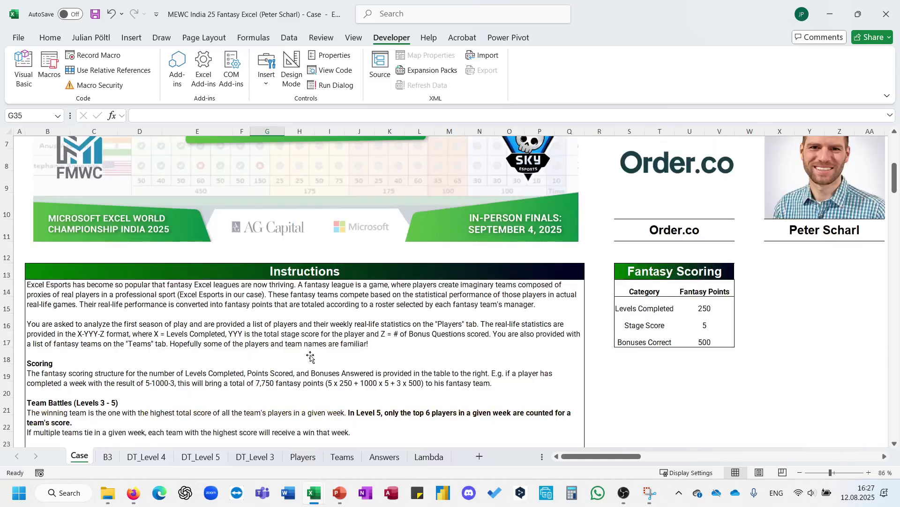